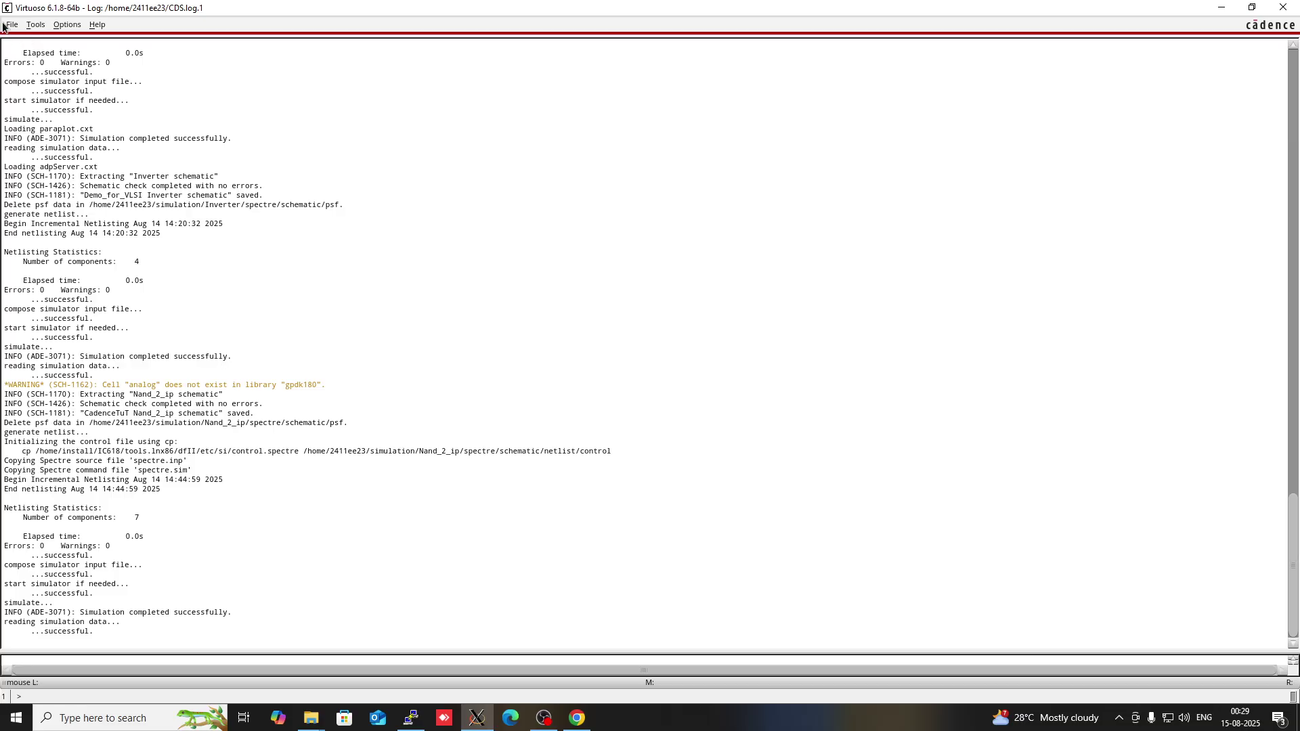
# Create a new schematic cellview named Nor_2_ip in the CadenceTuT library and open it for editing
pyautogui.click(13, 24)
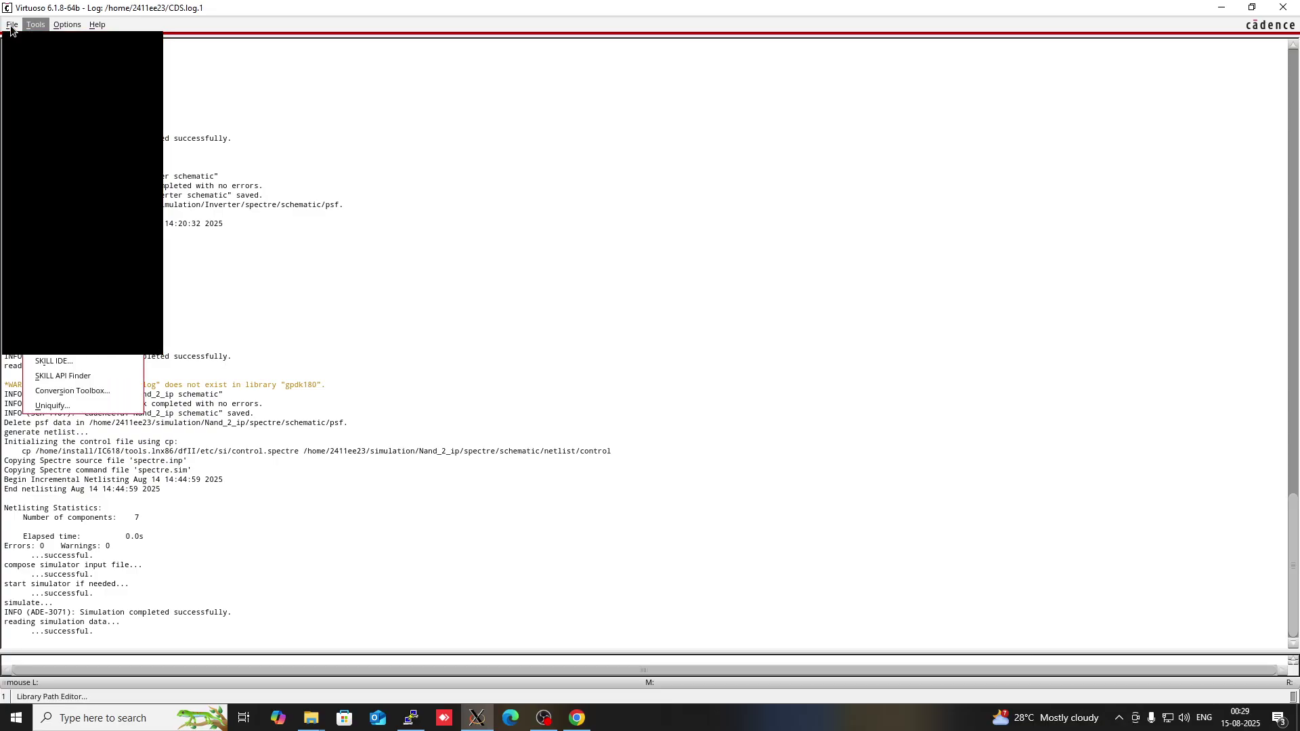
pyautogui.click(12, 24)
pyautogui.click(13, 25)
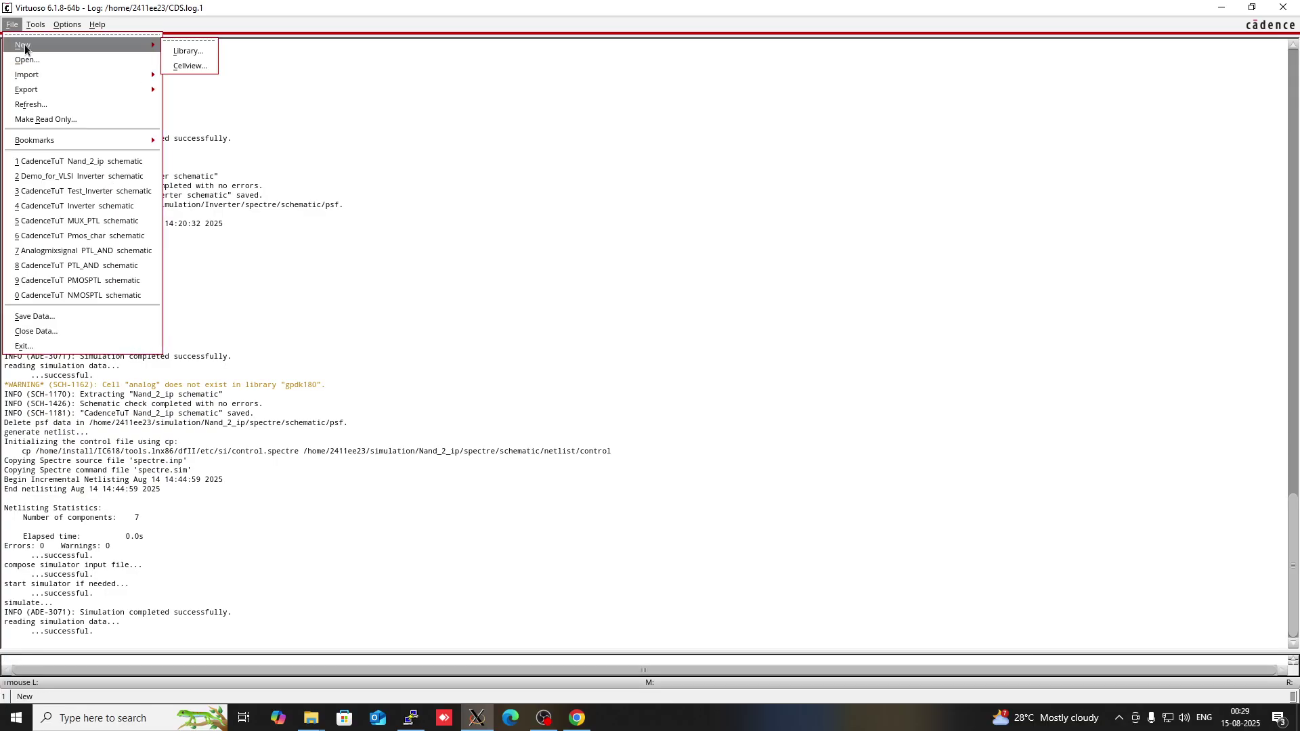
pyautogui.moveTo(148, 46)
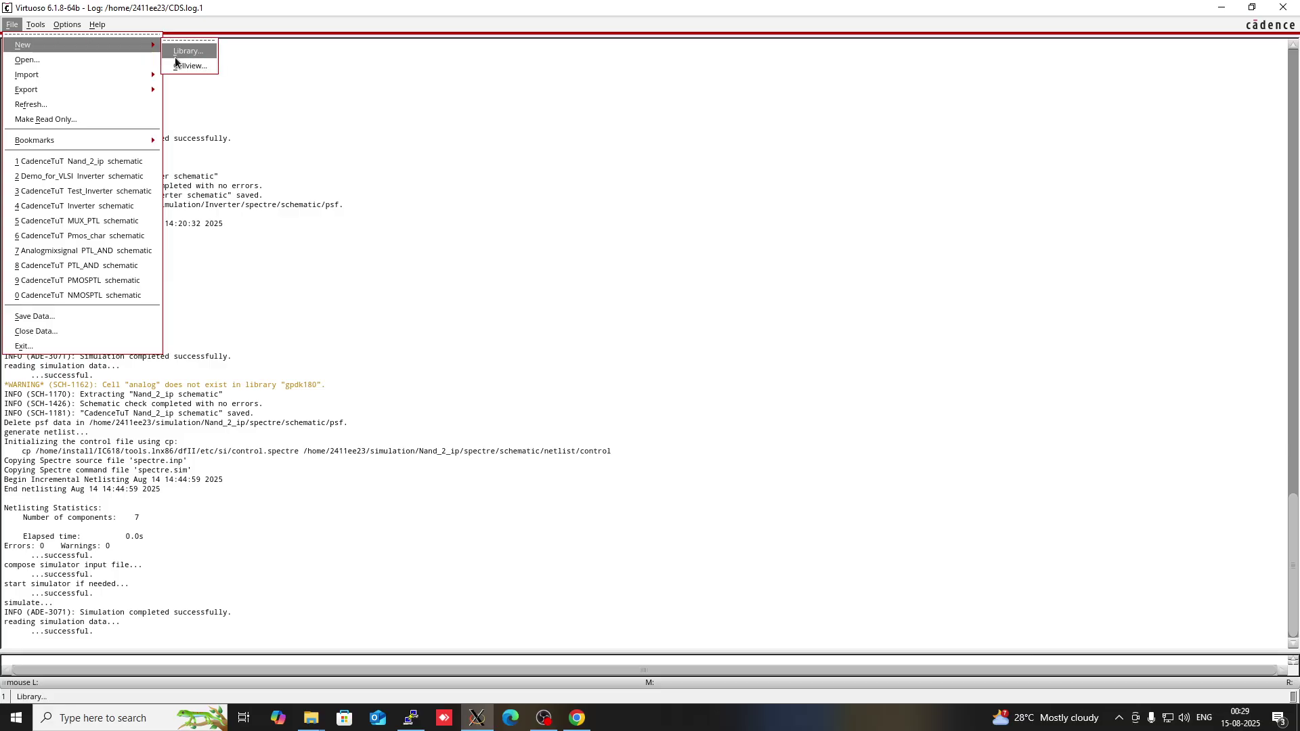
pyautogui.click(178, 62)
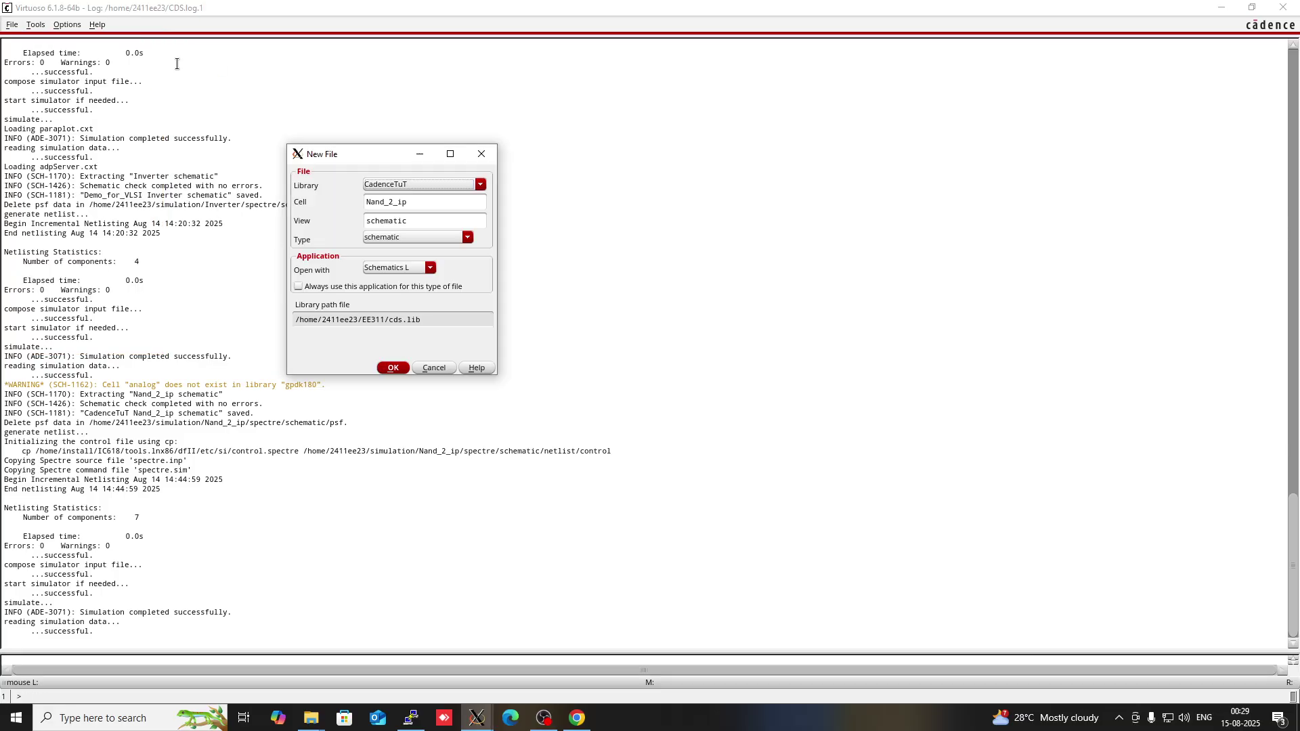
pyautogui.click(383, 203)
pyautogui.press('BackSpace')
pyautogui.press('BackSpace')
pyautogui.press('BackSpace')
pyautogui.write('or')
pyautogui.click(393, 367)
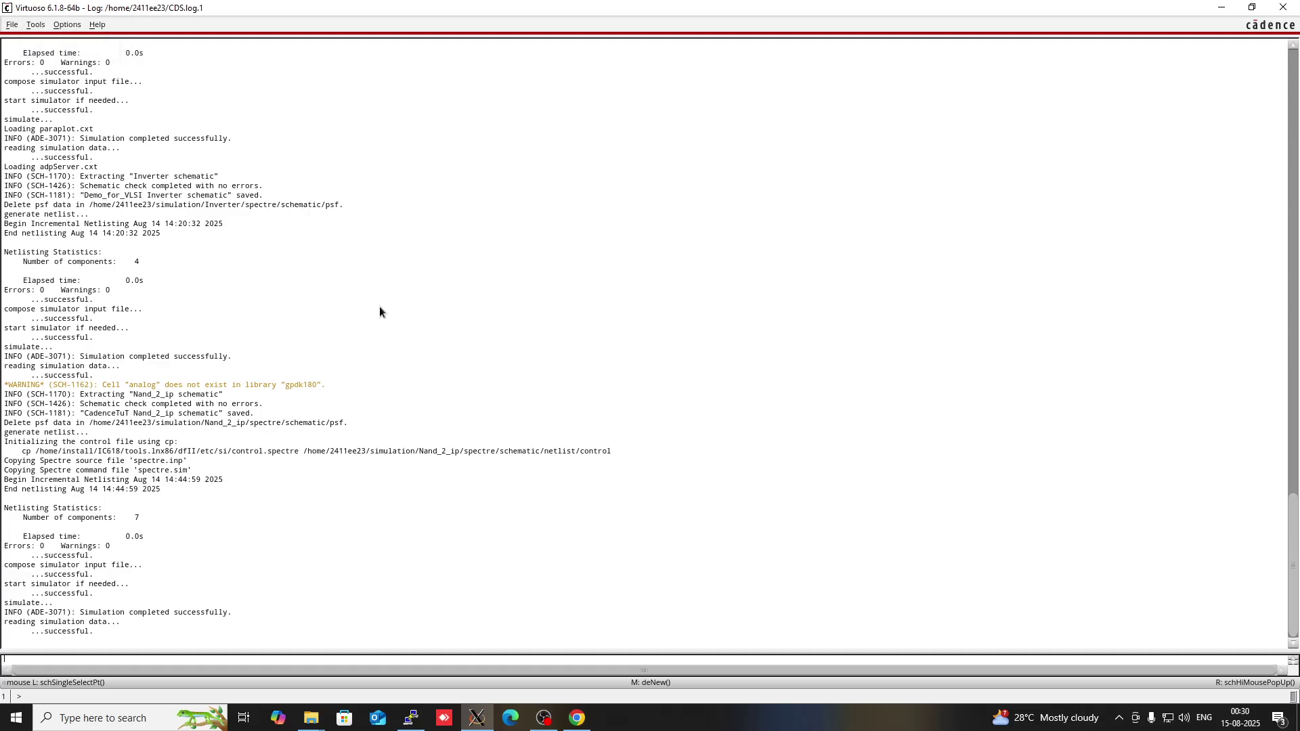
pyautogui.click(648, 148)
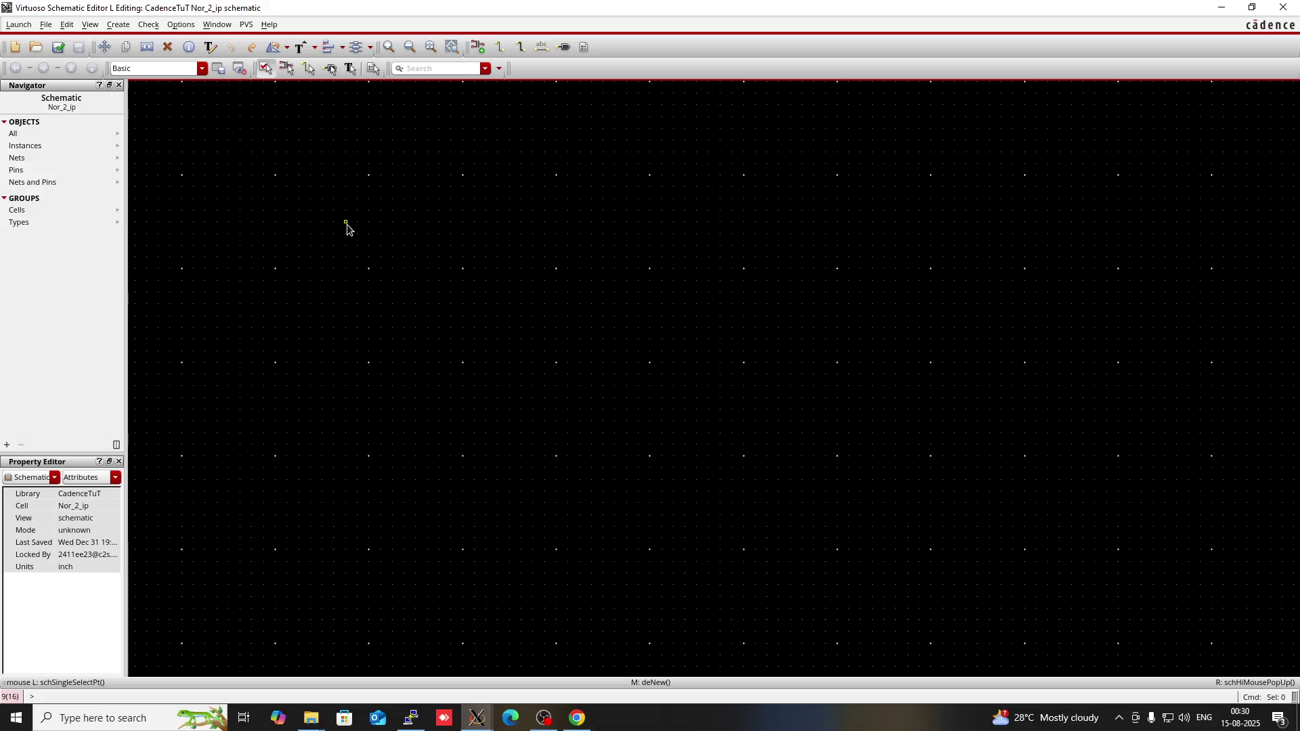
# Start adding an instance and set its source library to gpdk180
pyautogui.press('i')
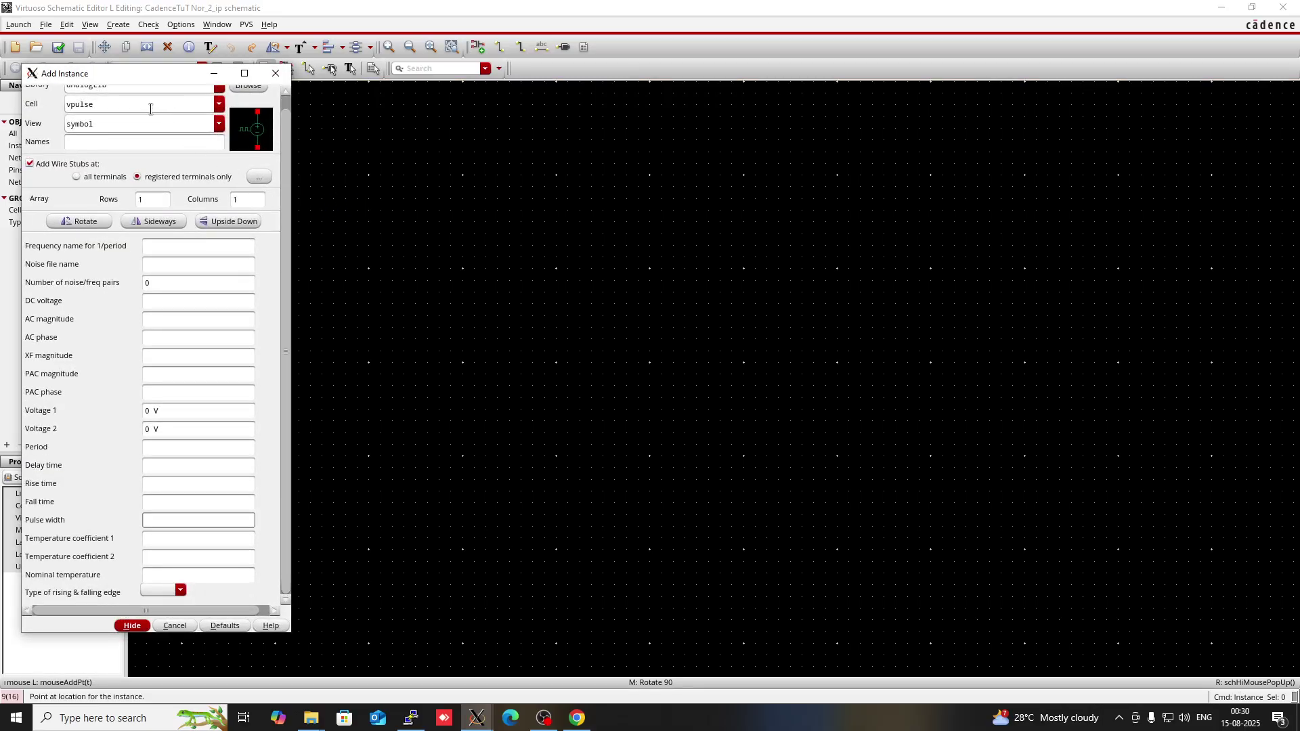
pyautogui.scroll(1, 128, 104)
pyautogui.click(128, 100)
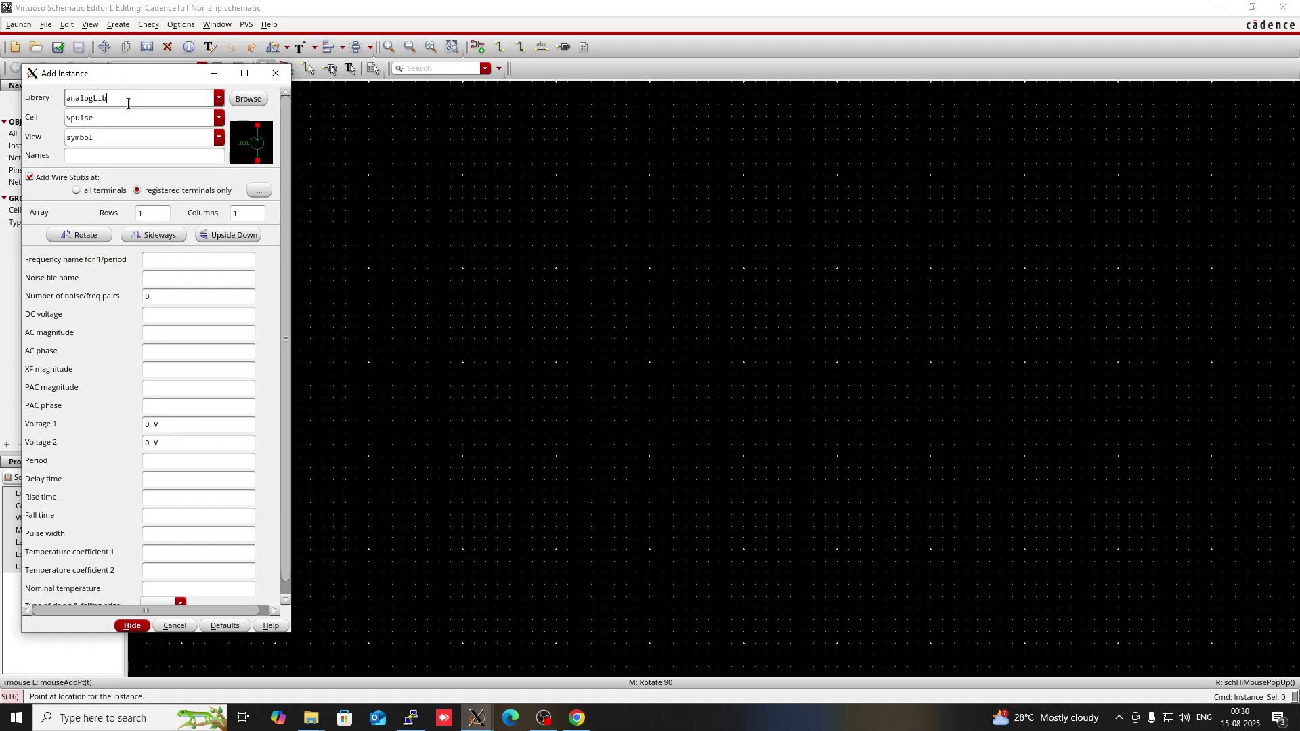
pyautogui.press('BackSpace')
pyautogui.press('BackSpace')
pyautogui.press('BackSpace')
pyautogui.press('BackSpace')
pyautogui.press('BackSpace')
pyautogui.press('BackSpace')
pyautogui.press('BackSpace')
pyautogui.press('BackSpace')
pyautogui.press('BackSpace')
pyautogui.write('gpdk180')
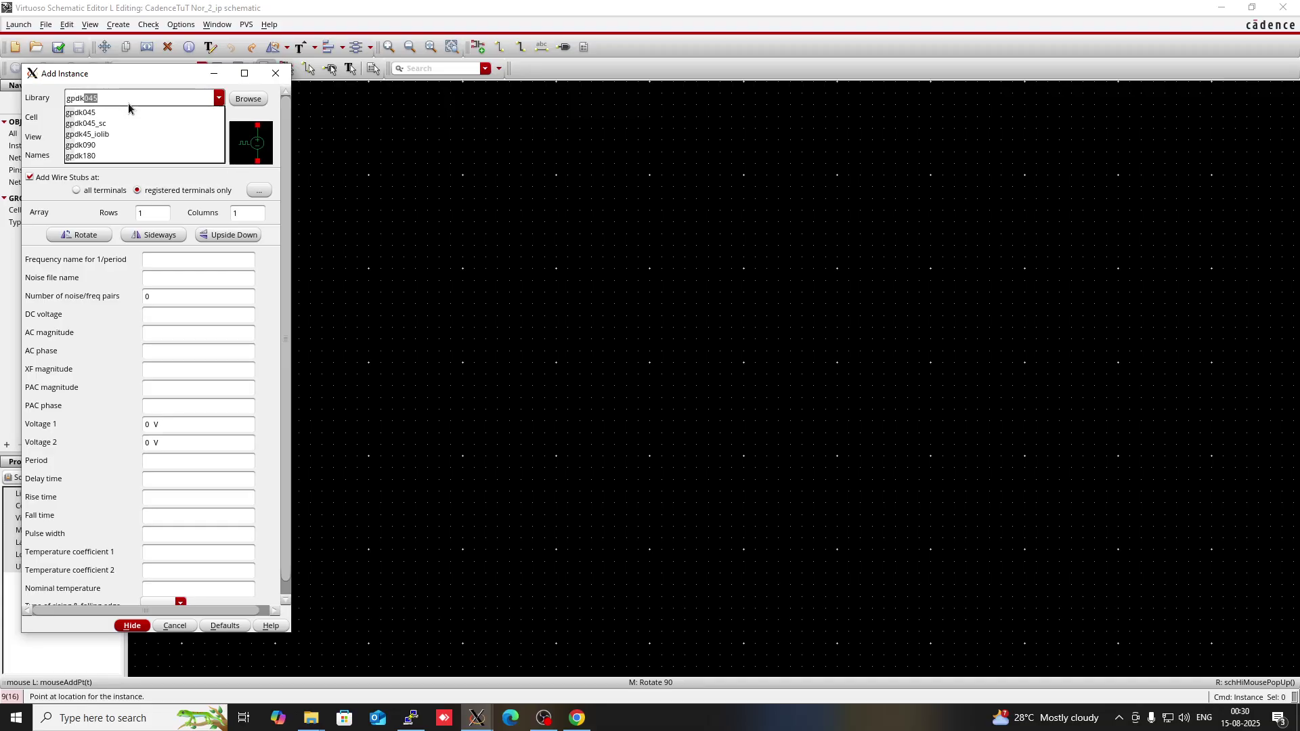
pyautogui.click(107, 156)
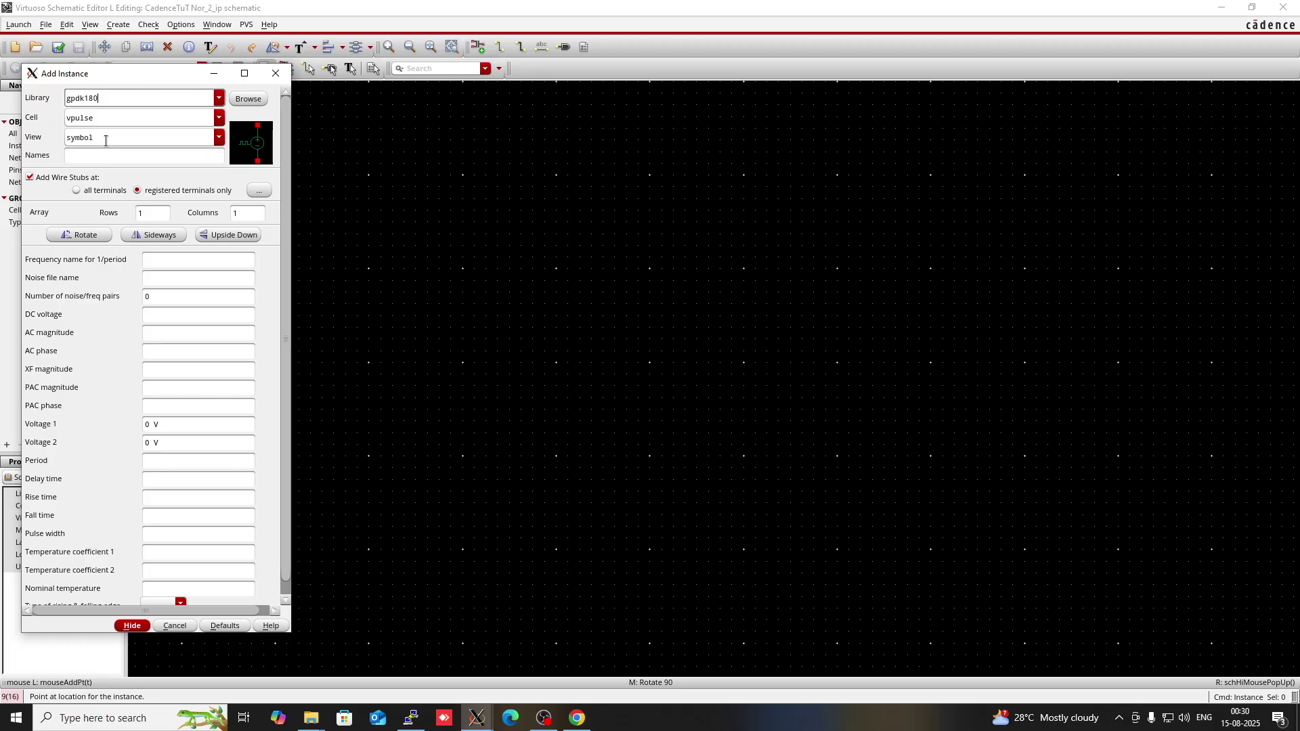
# Place two pmos symbol instances, one directly above the other, in the upper middle of the schematic
pyautogui.doubleClick(105, 118)
pyautogui.press('BackSpace')
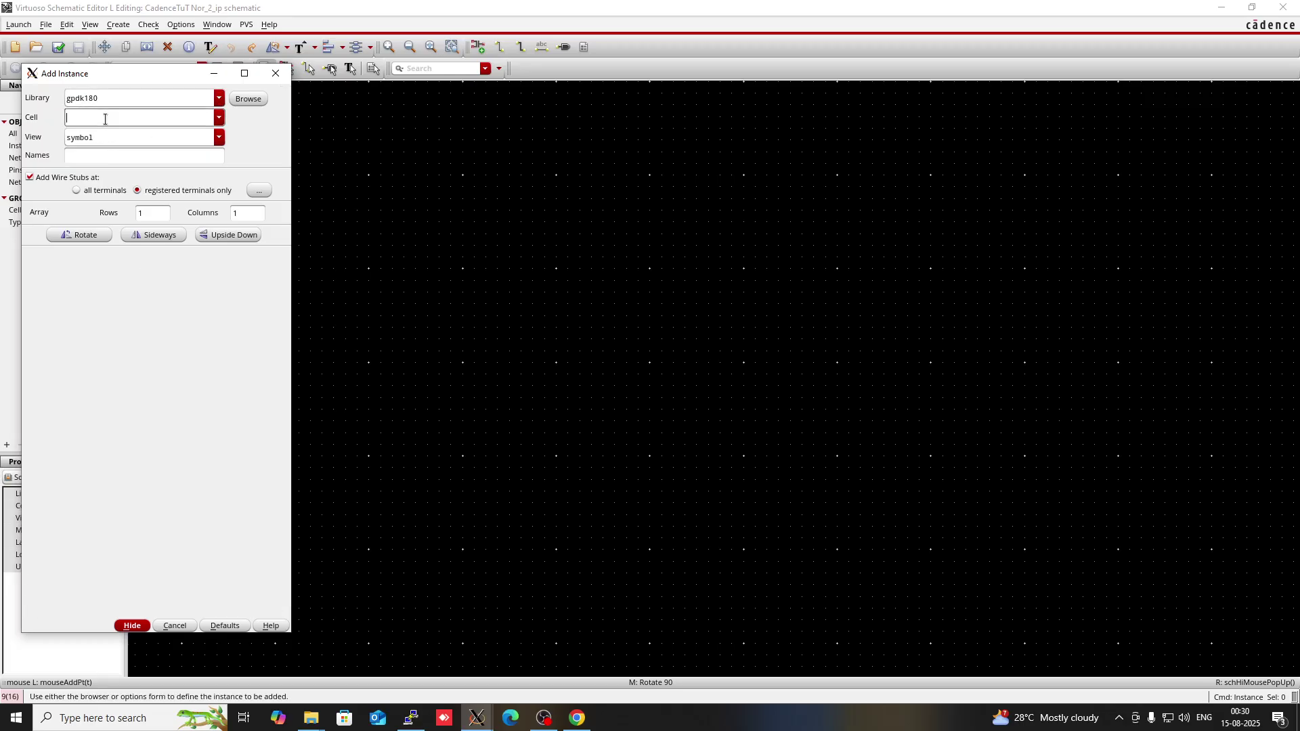
pyautogui.write('pmos')
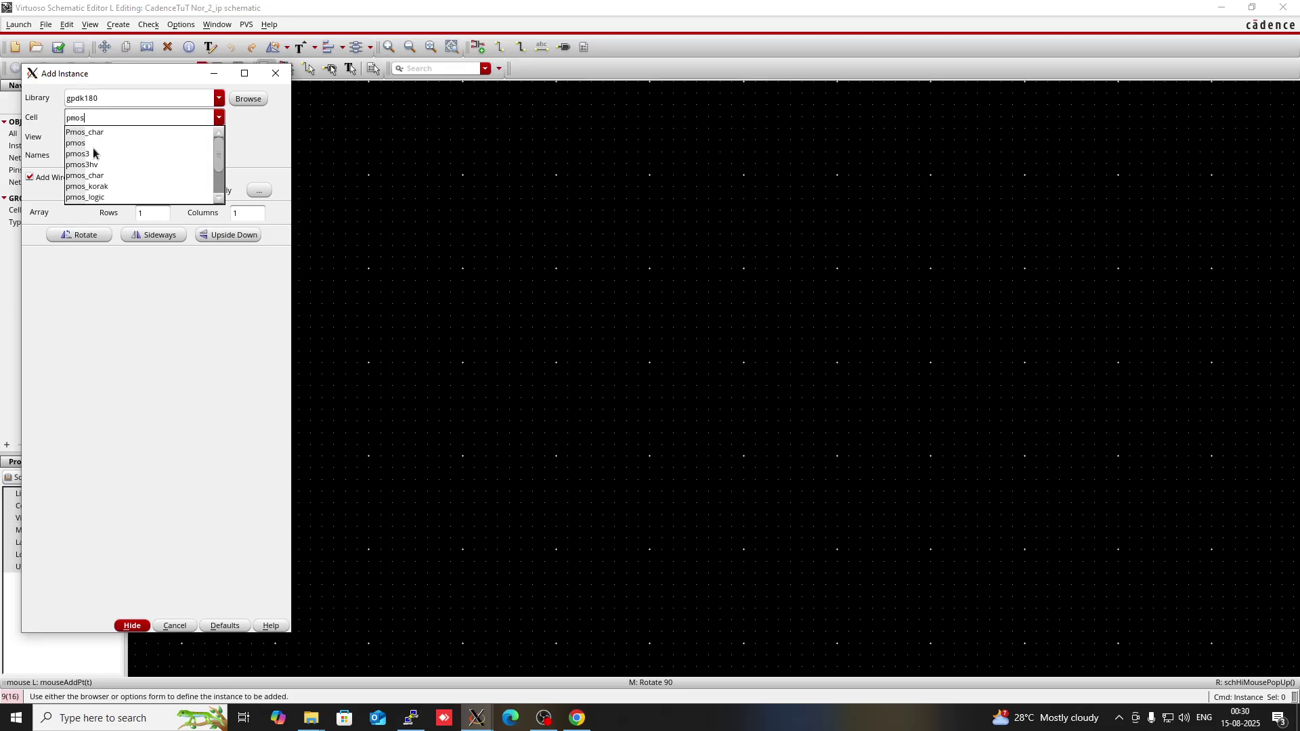
pyautogui.click(88, 143)
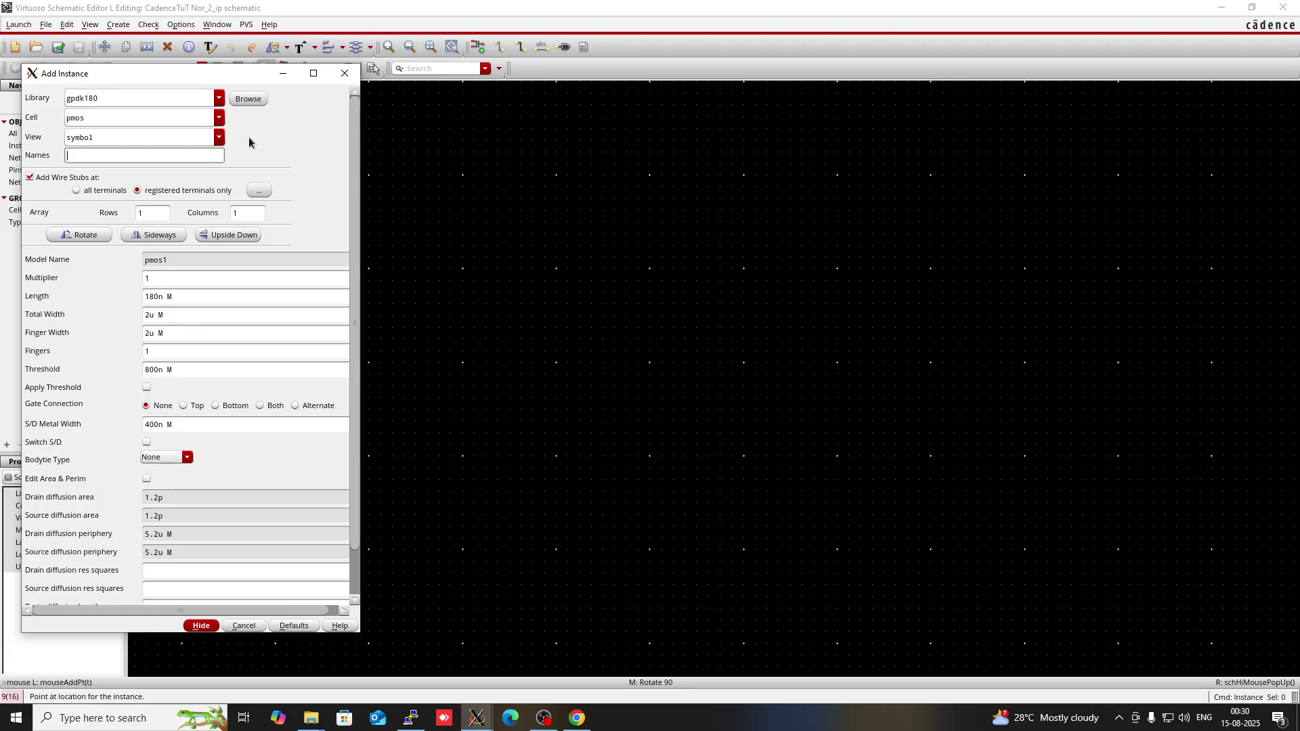
pyautogui.click(281, 74)
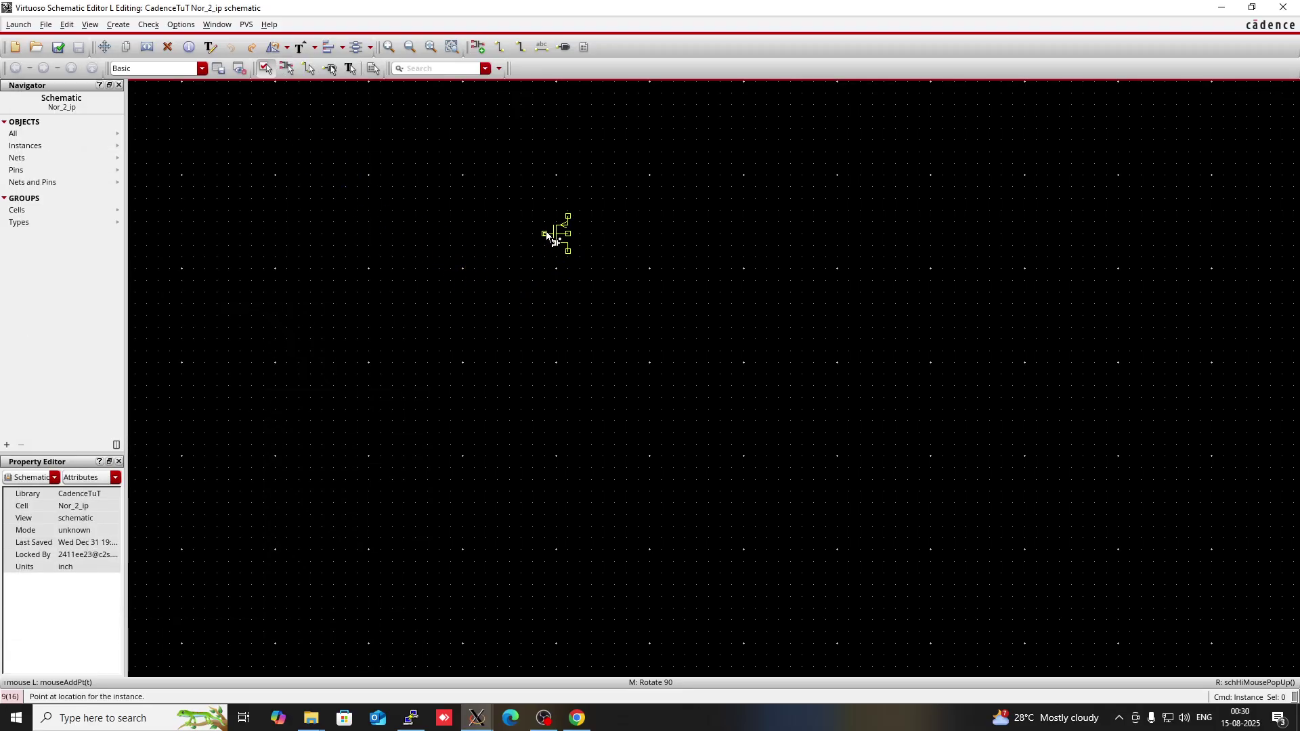
pyautogui.click(522, 223)
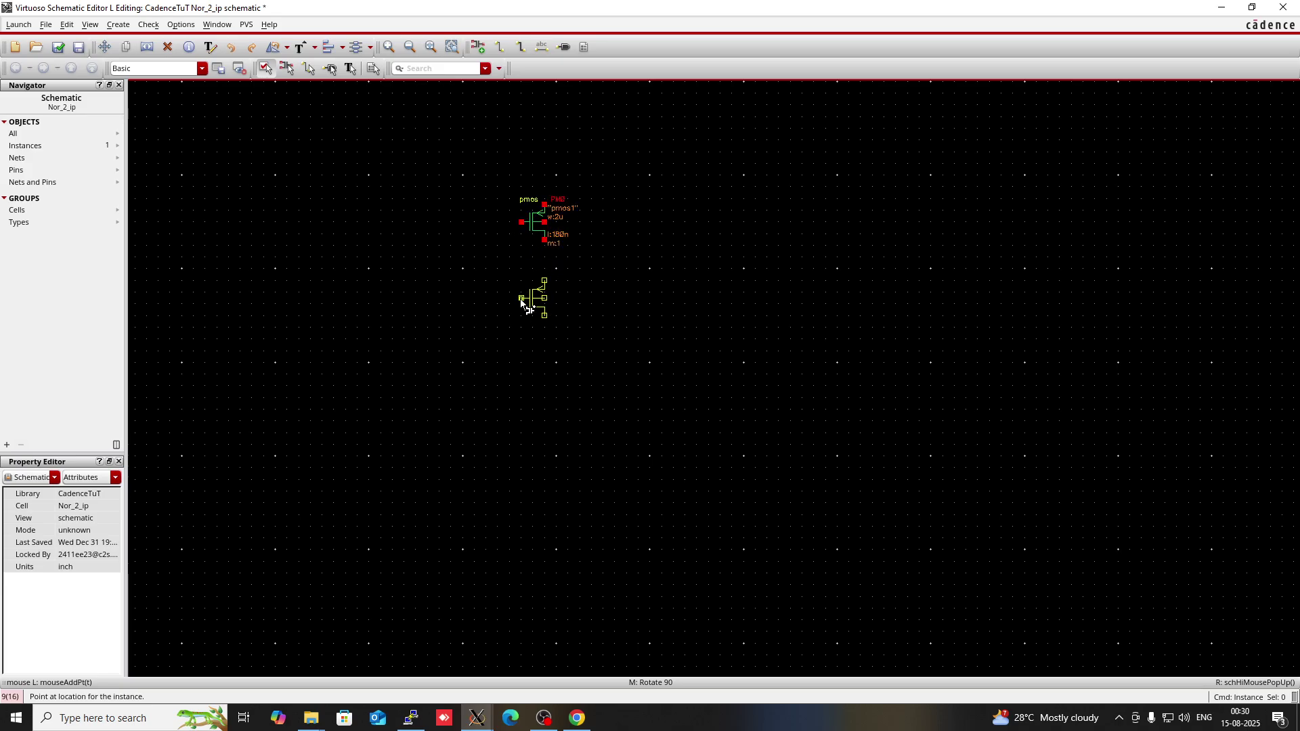
pyautogui.click(523, 294)
pyautogui.middleClick(447, 434)
pyautogui.press('Escape')
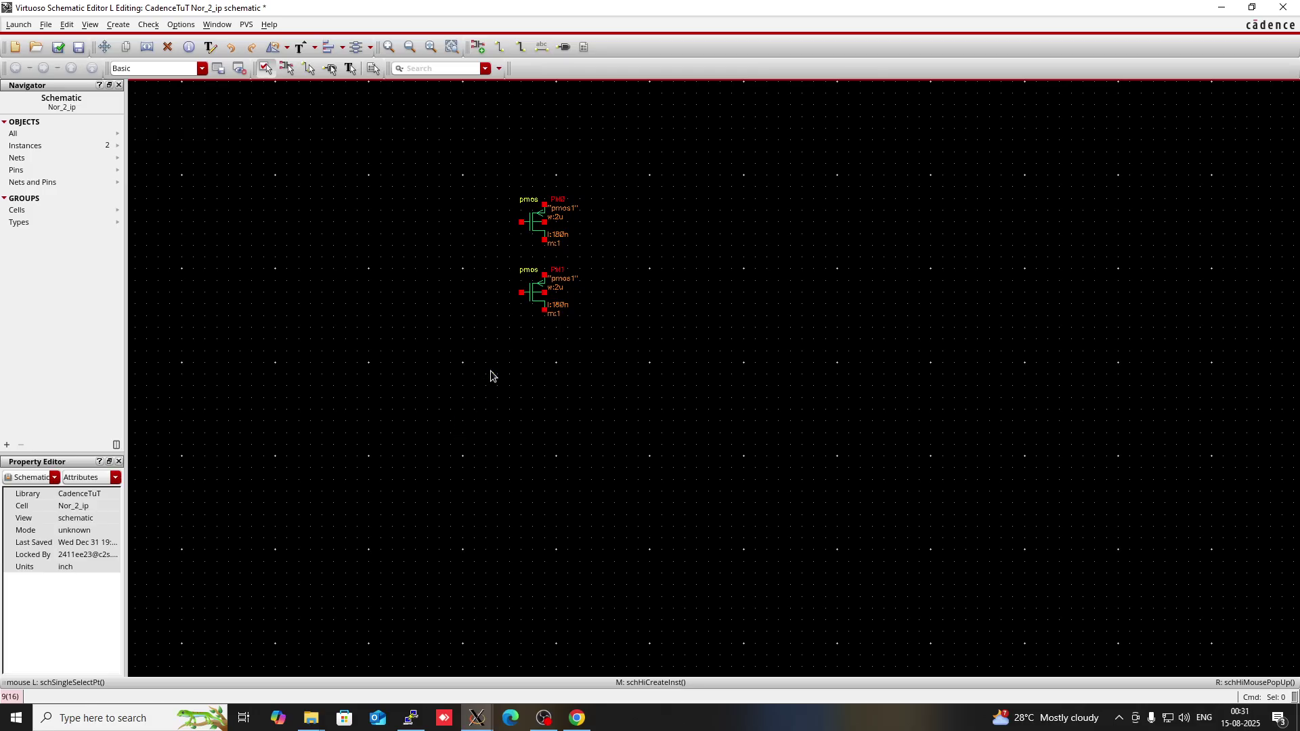
# Place two nmos symbol instances from gpdk180 side by side below the PMOS pair
pyautogui.press('i')
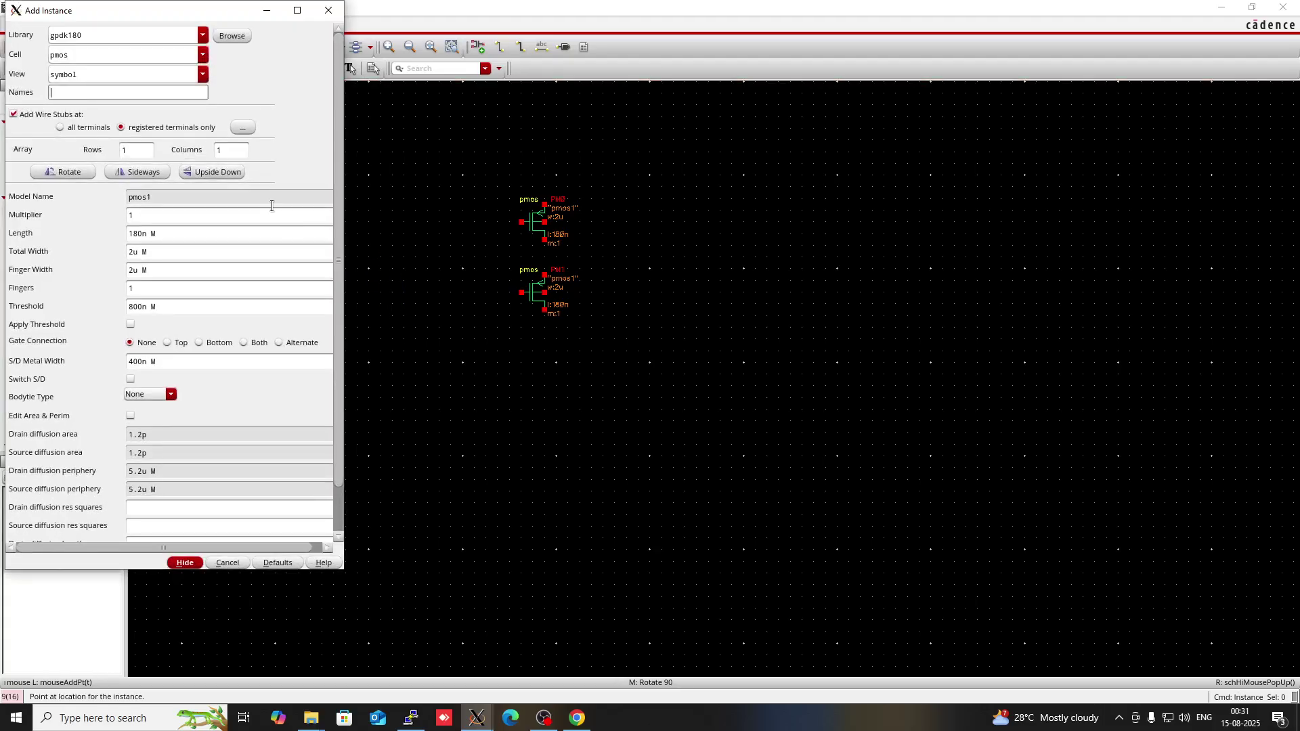
pyautogui.click(55, 55)
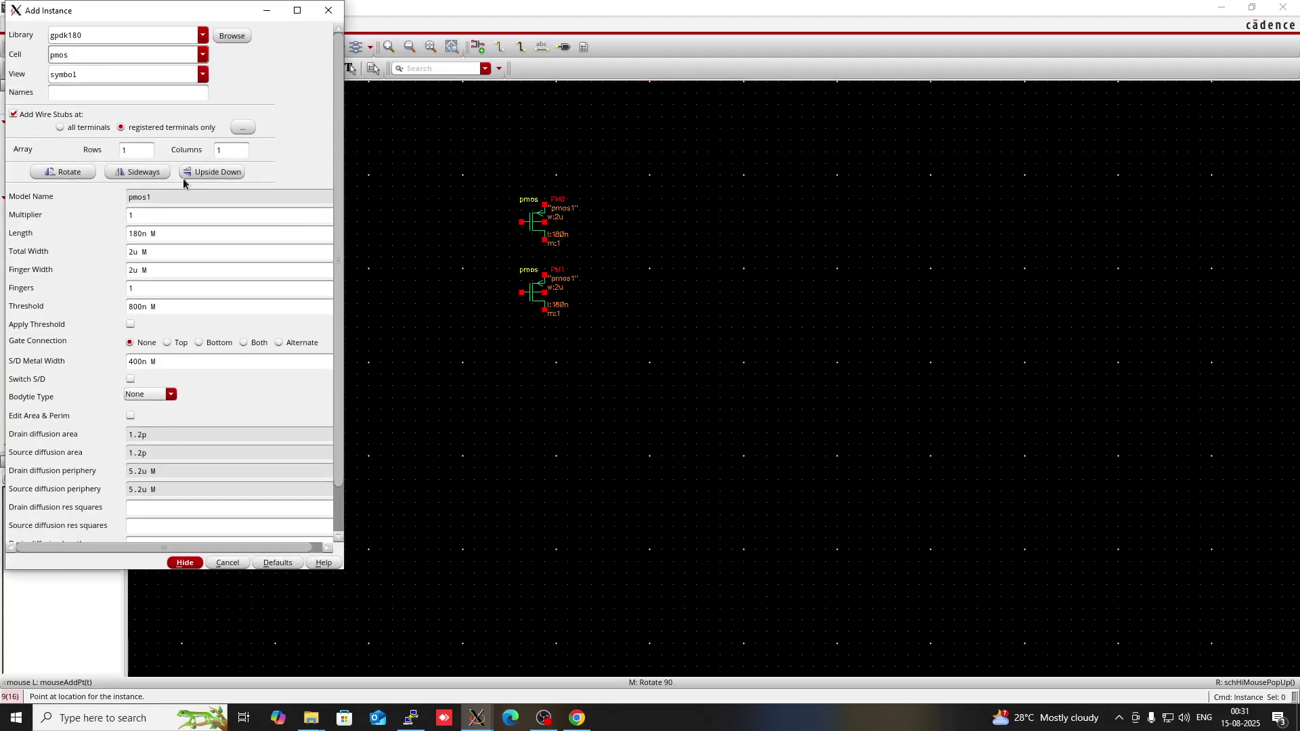
pyautogui.press('BackSpace')
pyautogui.write('n')
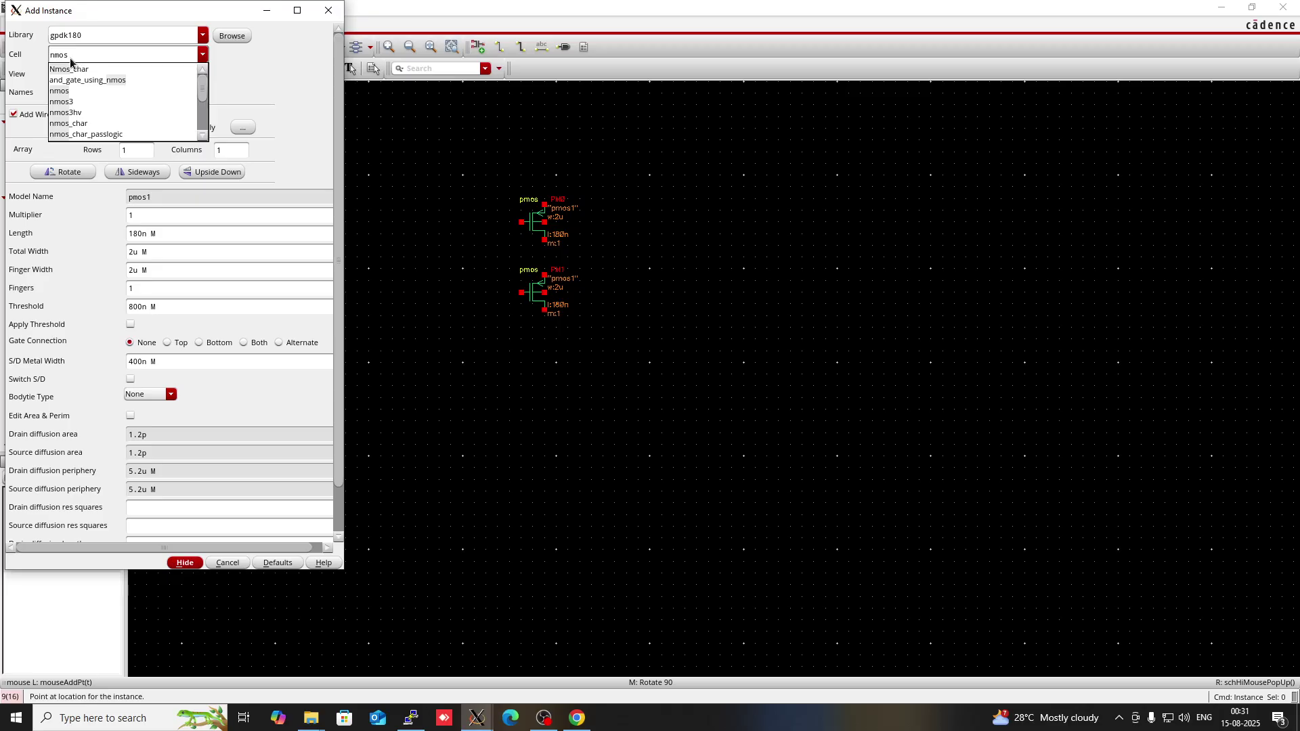
pyautogui.click(72, 69)
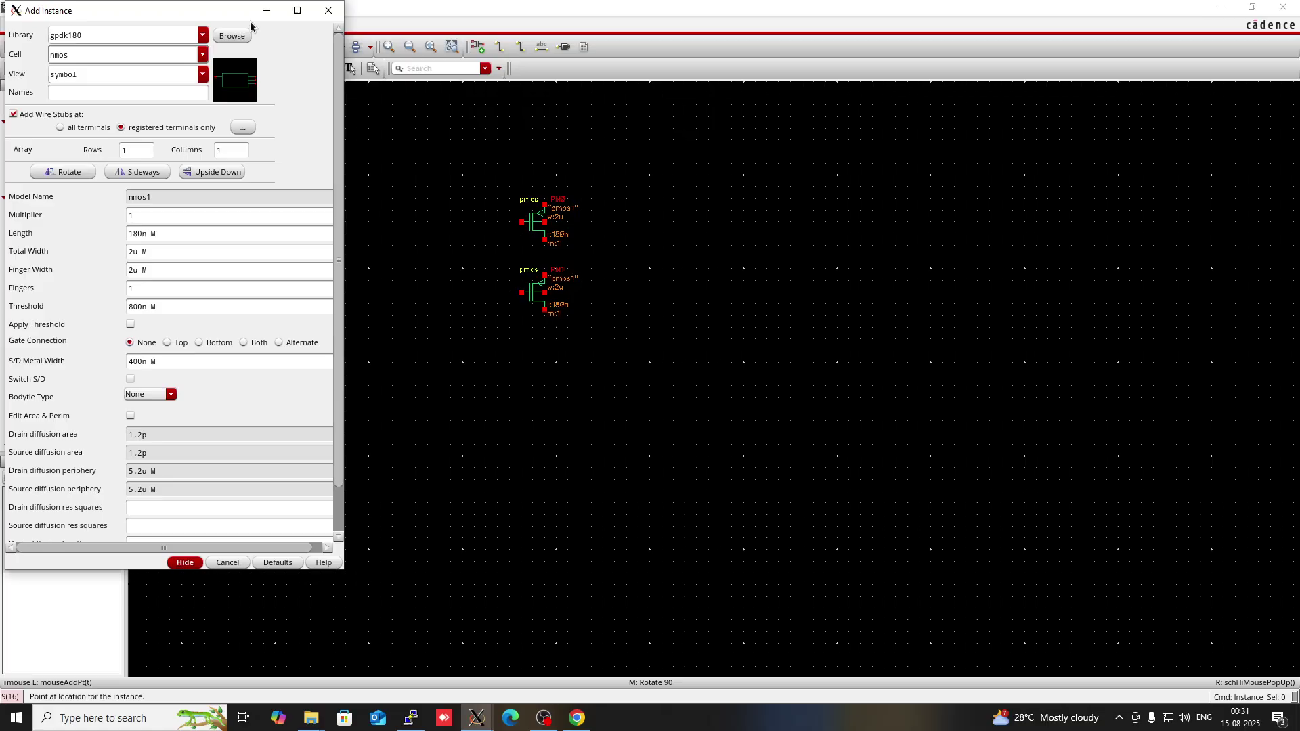
pyautogui.click(266, 10)
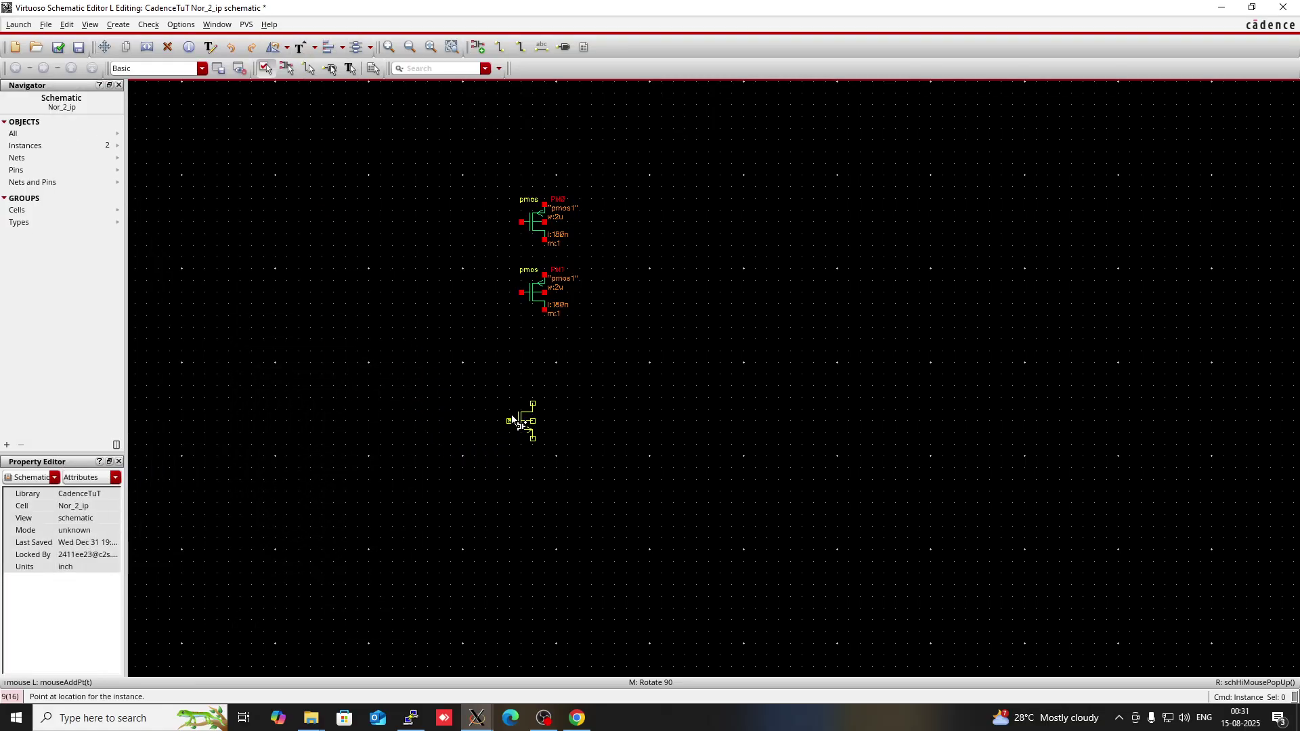
pyautogui.click(453, 421)
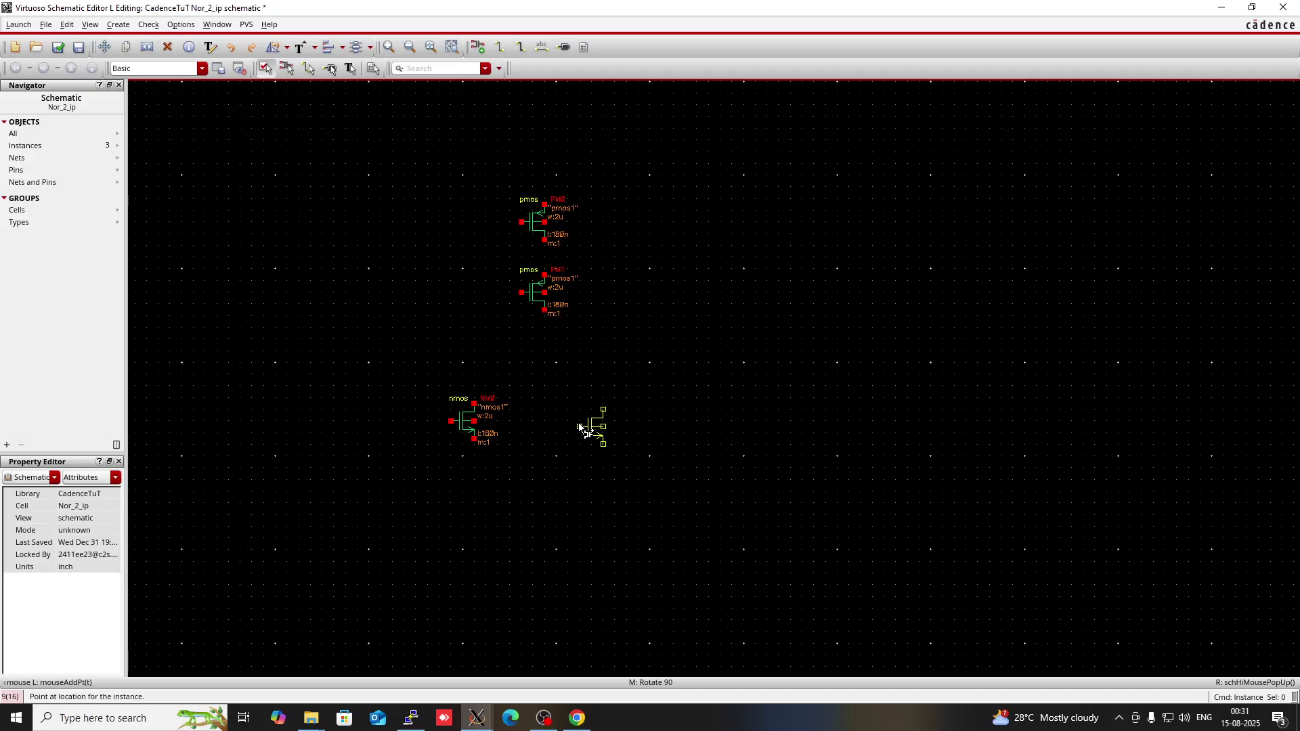
pyautogui.click(580, 422)
pyautogui.press('Escape')
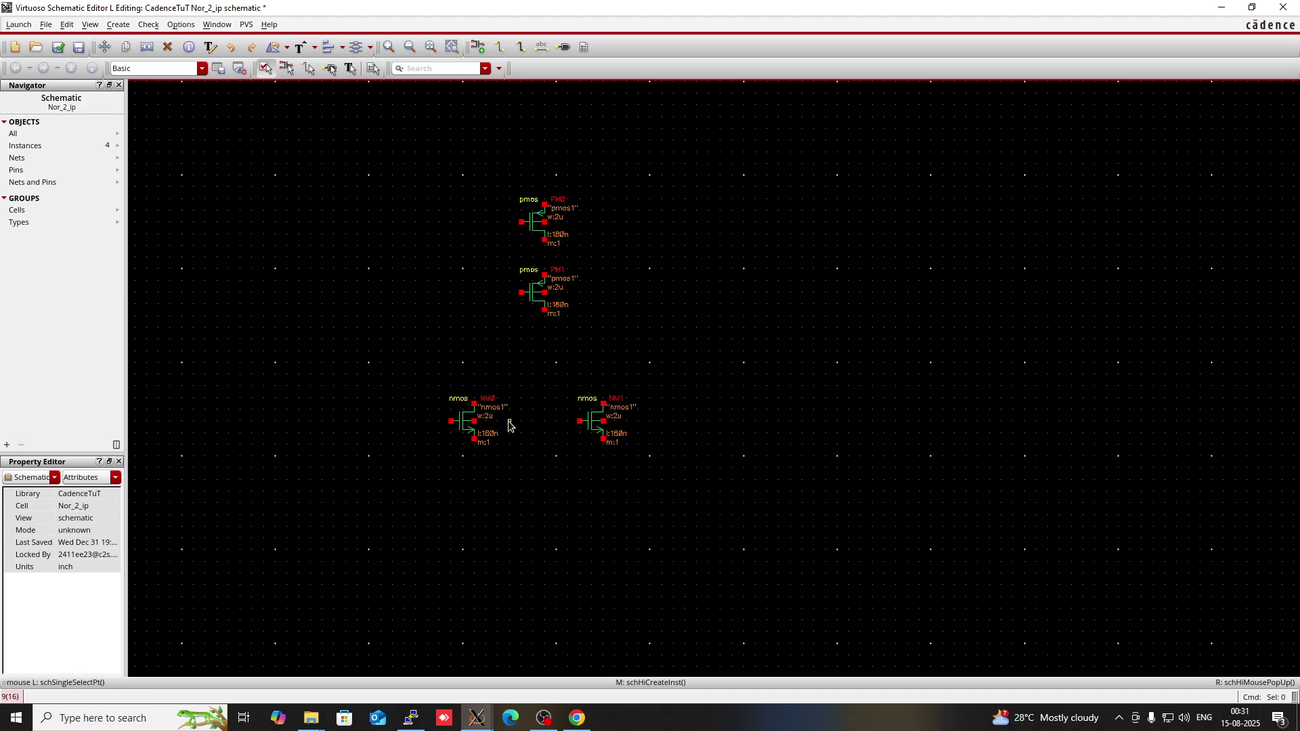
# Wire the upper PMOS transistor's drain to the lower PMOS transistor's source
pyautogui.press('w')
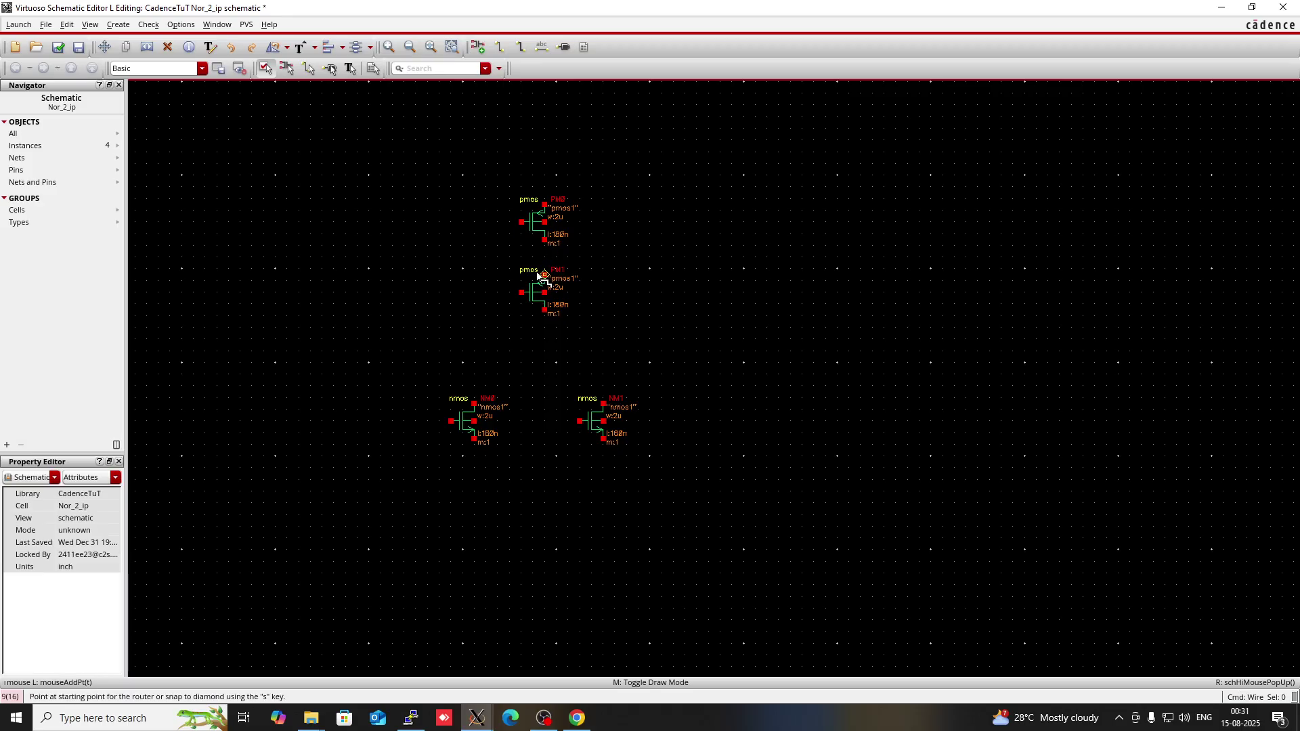
pyautogui.click(545, 241)
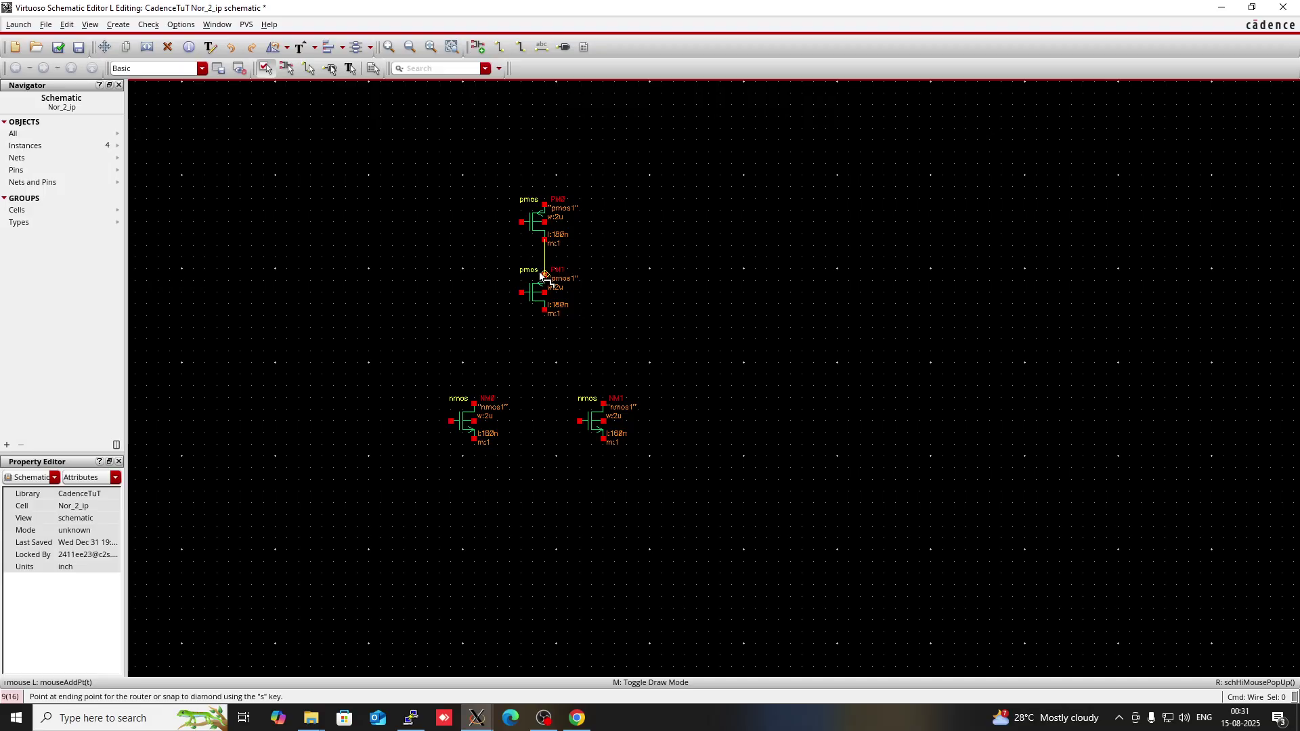
pyautogui.click(545, 275)
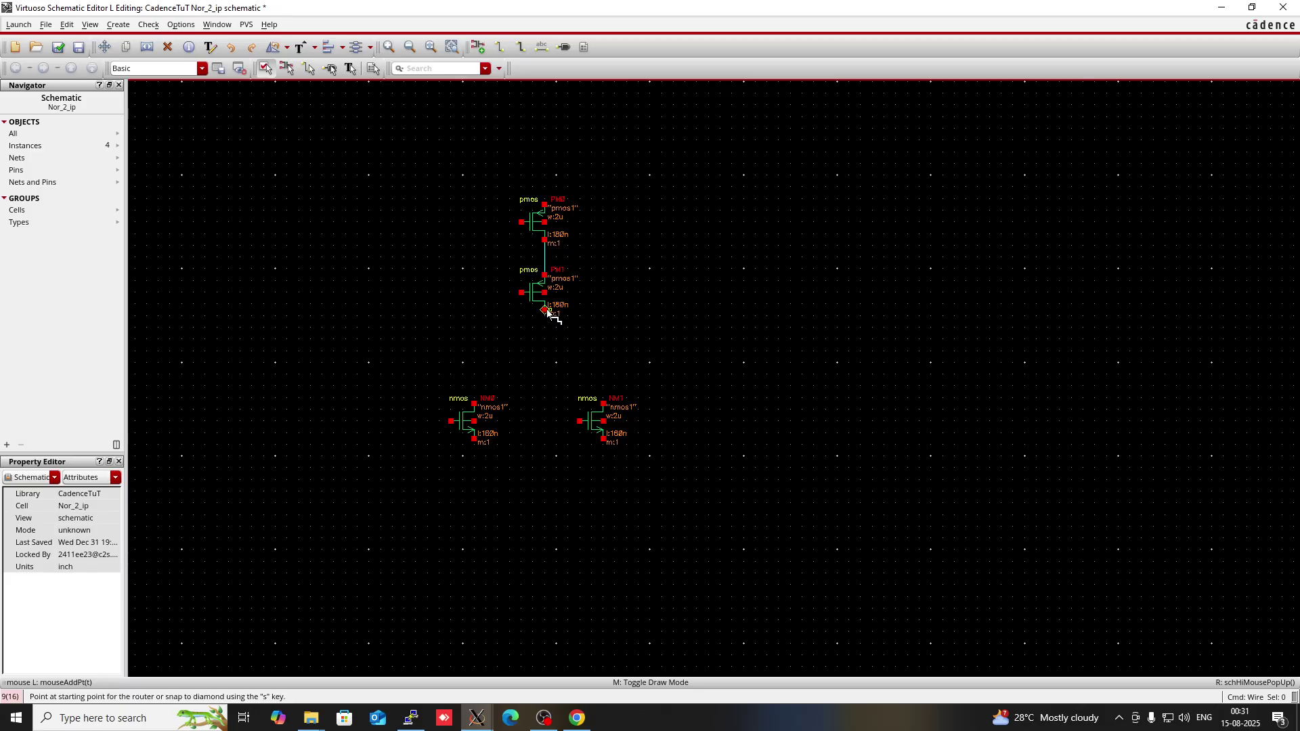
# Wire the two NMOS transistors in parallel by joining their drains together and their sources together
pyautogui.click(477, 407)
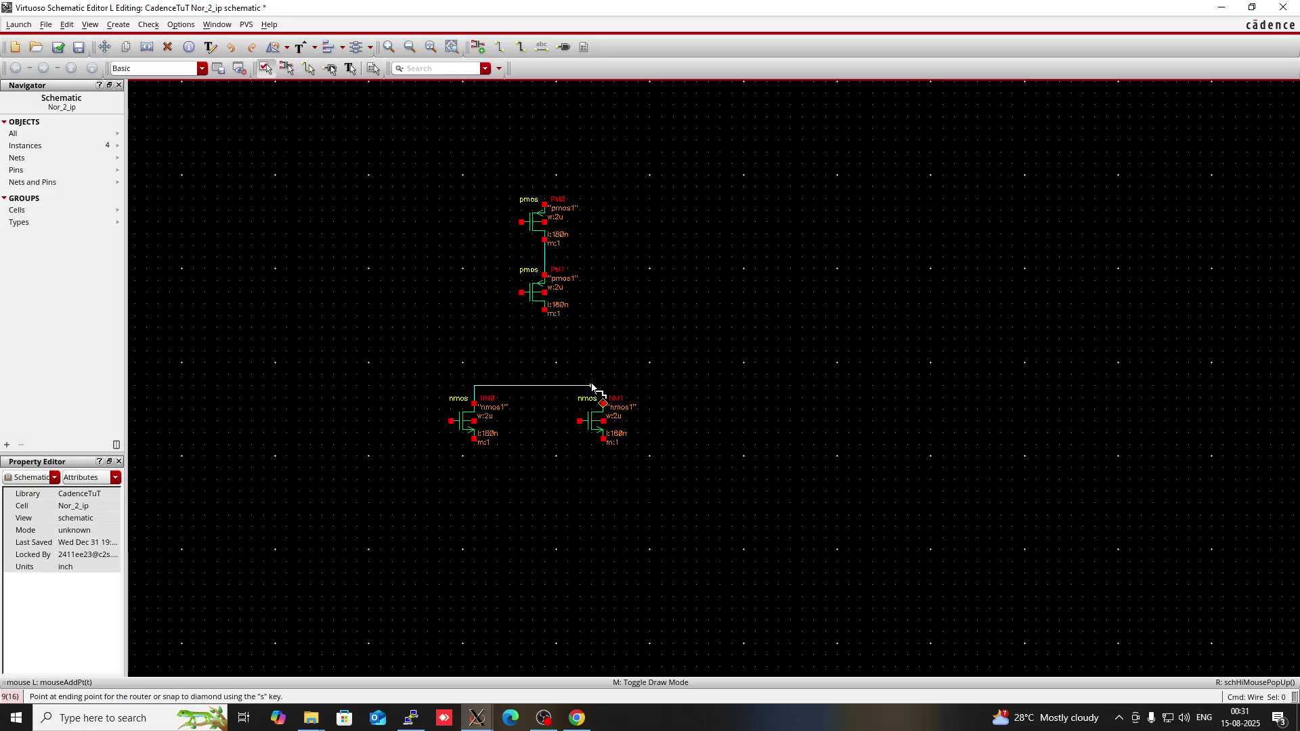
pyautogui.click(604, 405)
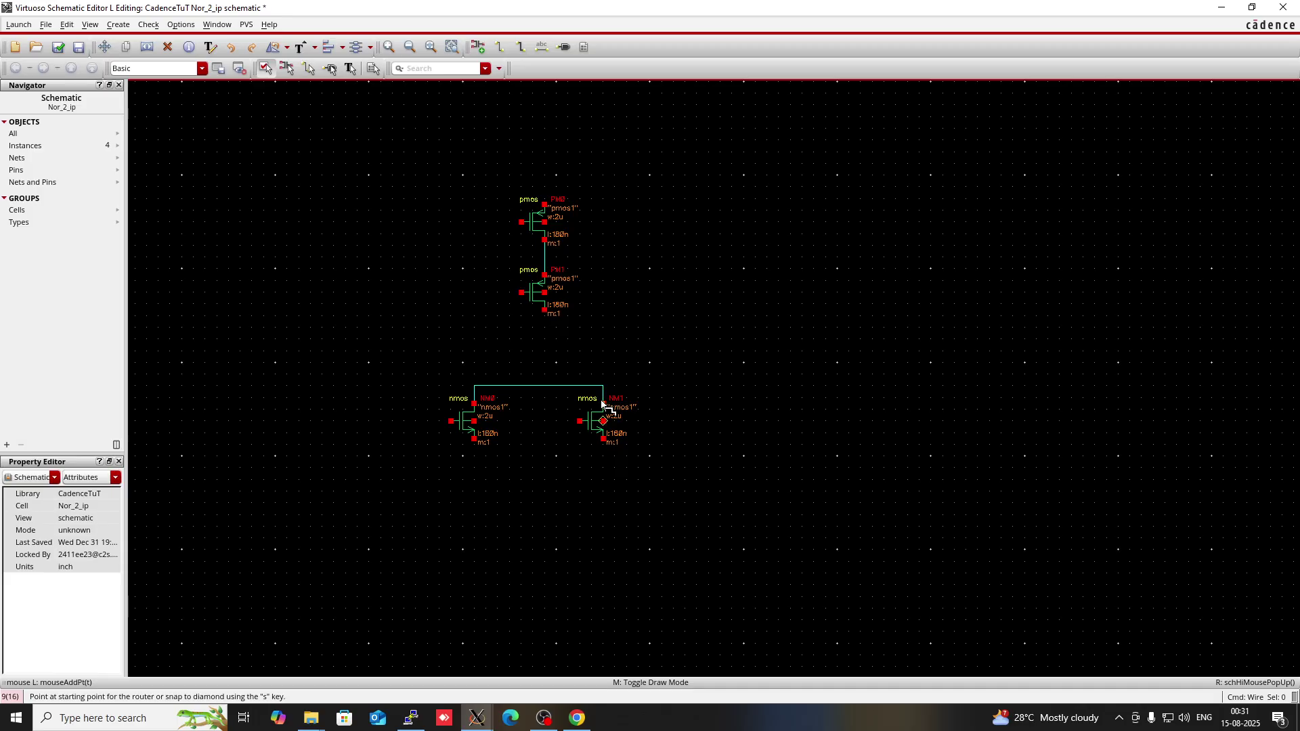
pyautogui.click(474, 438)
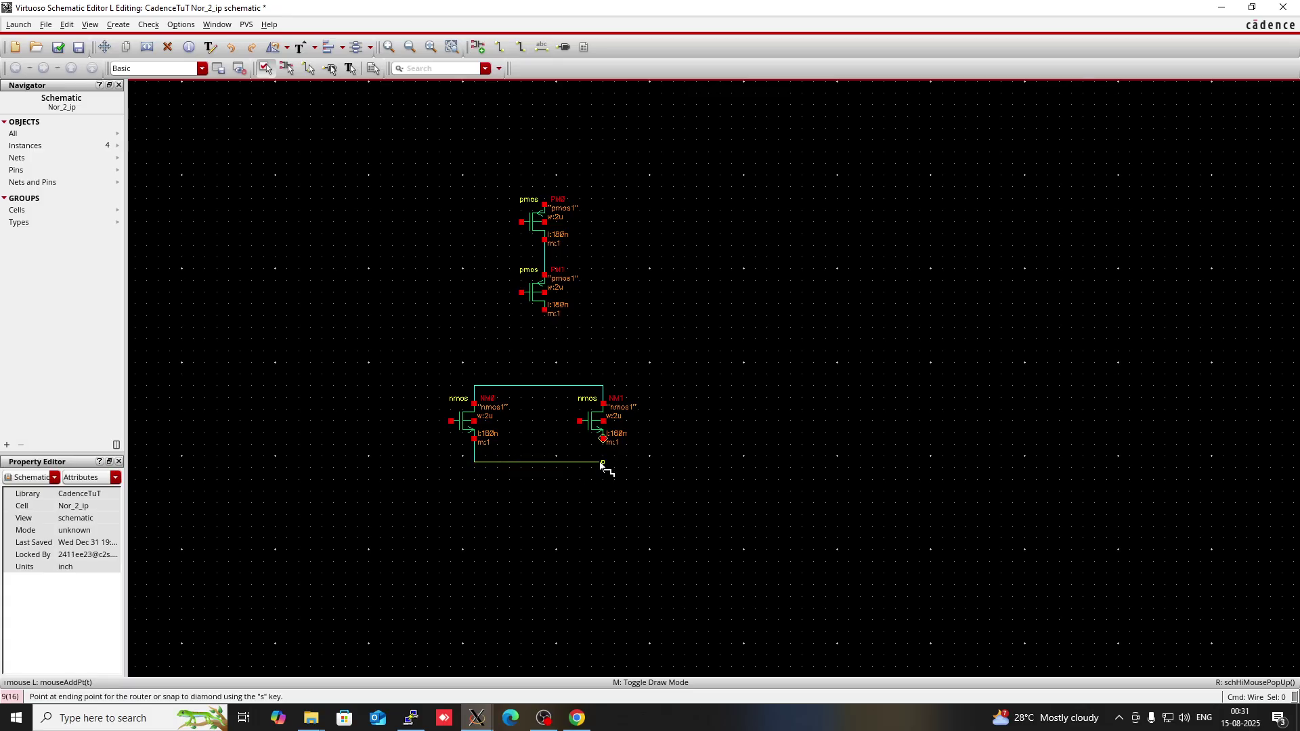
pyautogui.click(602, 440)
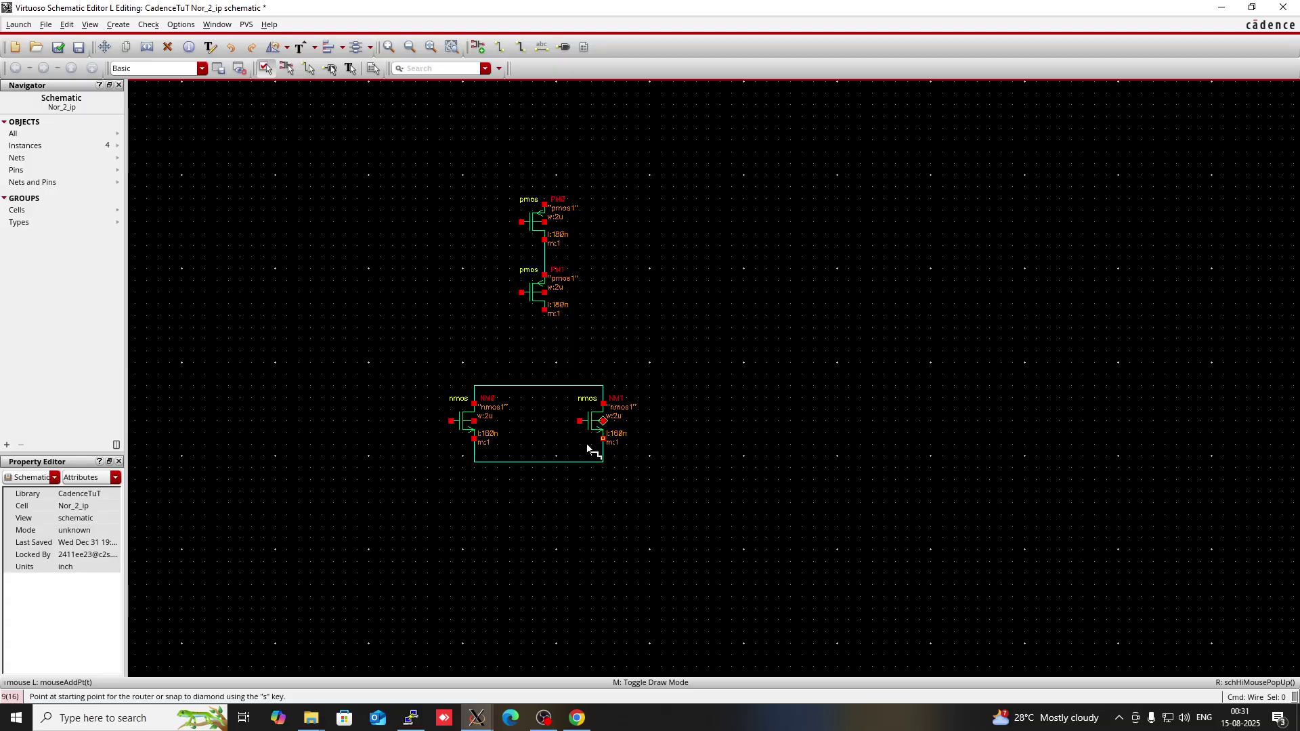
# Wire the body terminals of both NMOS transistors to their common source wire
pyautogui.click(475, 422)
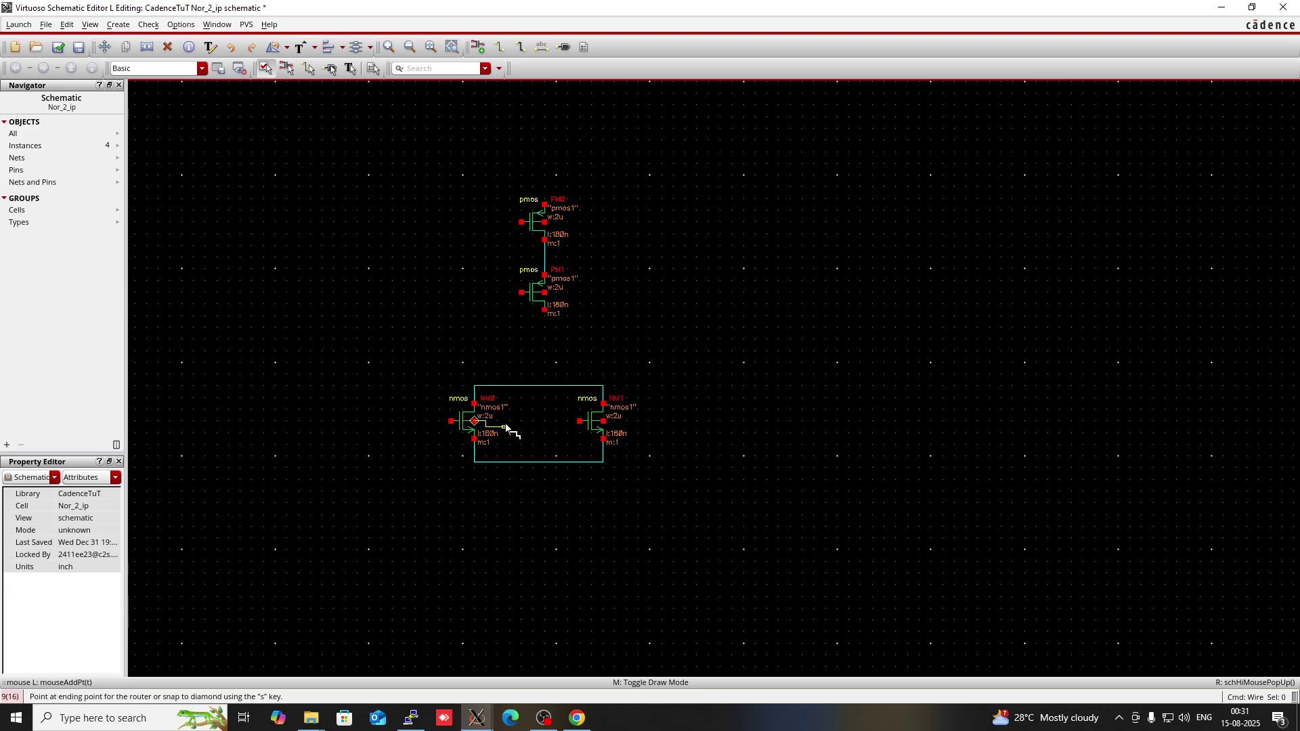
pyautogui.click(505, 463)
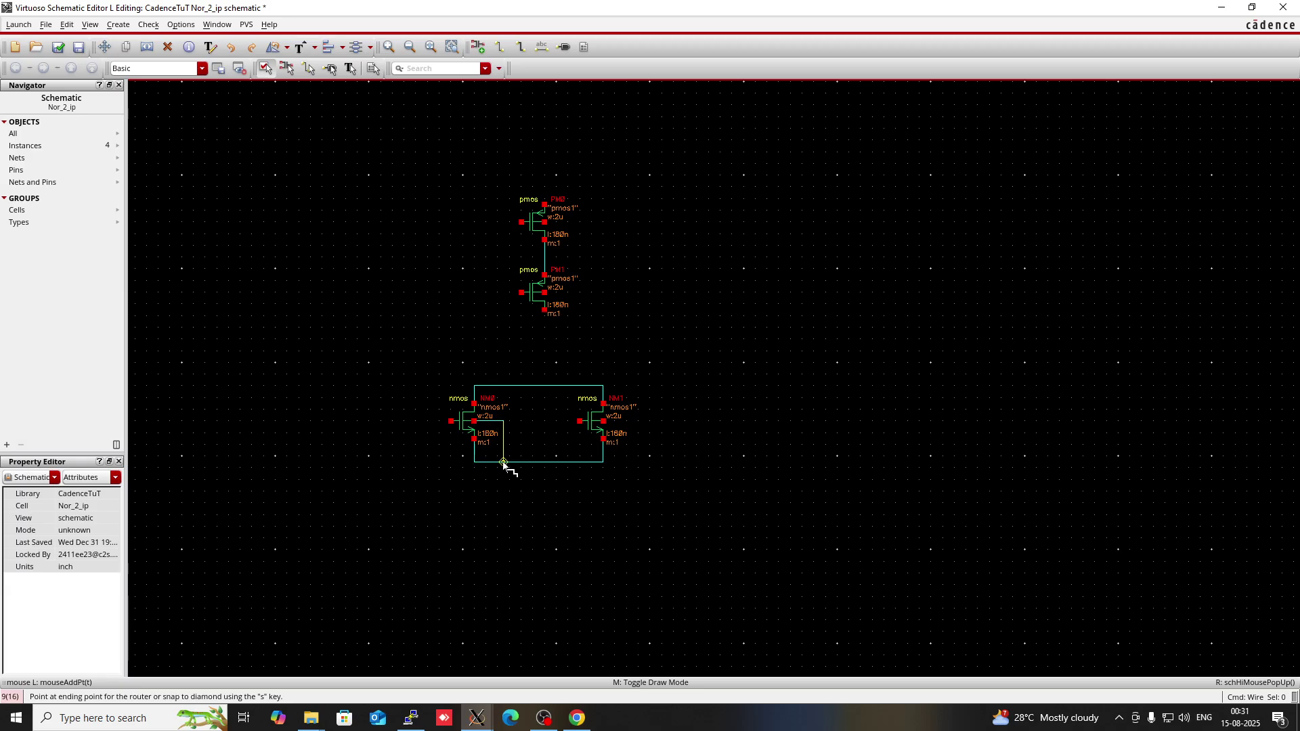
pyautogui.click(608, 423)
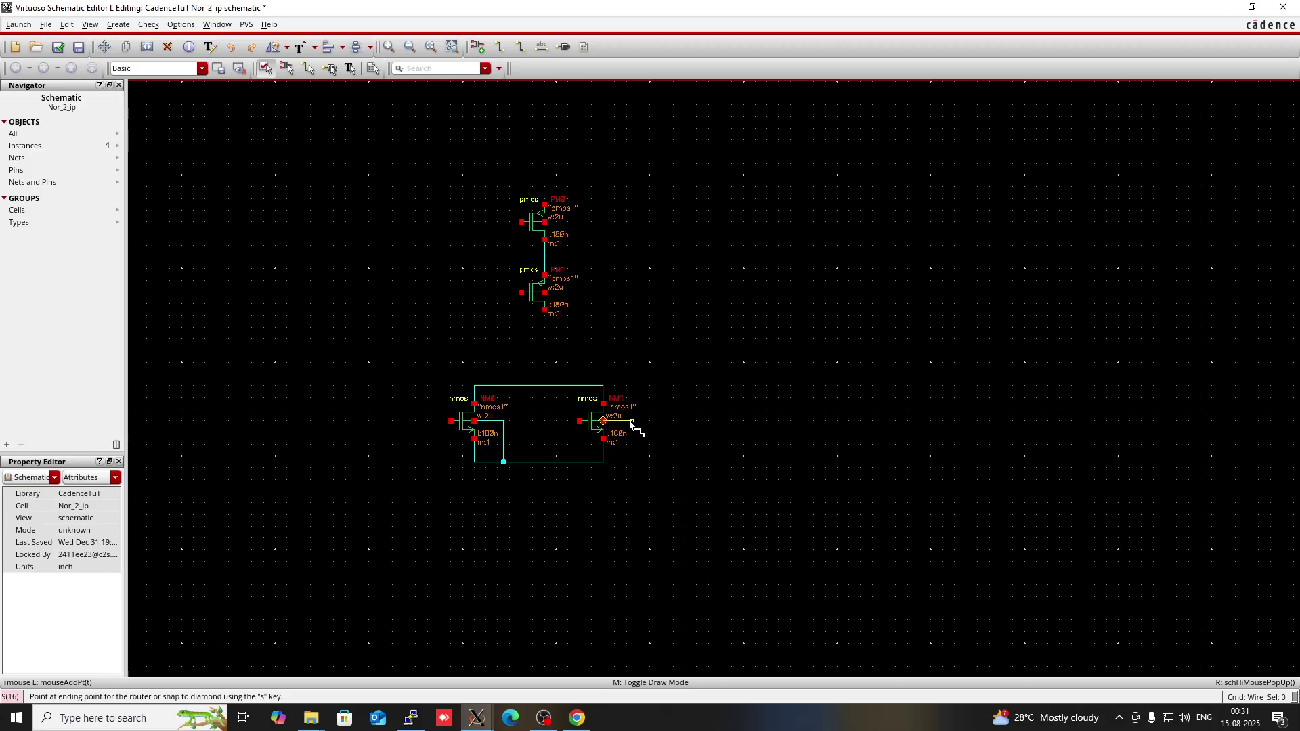
pyautogui.click(602, 464)
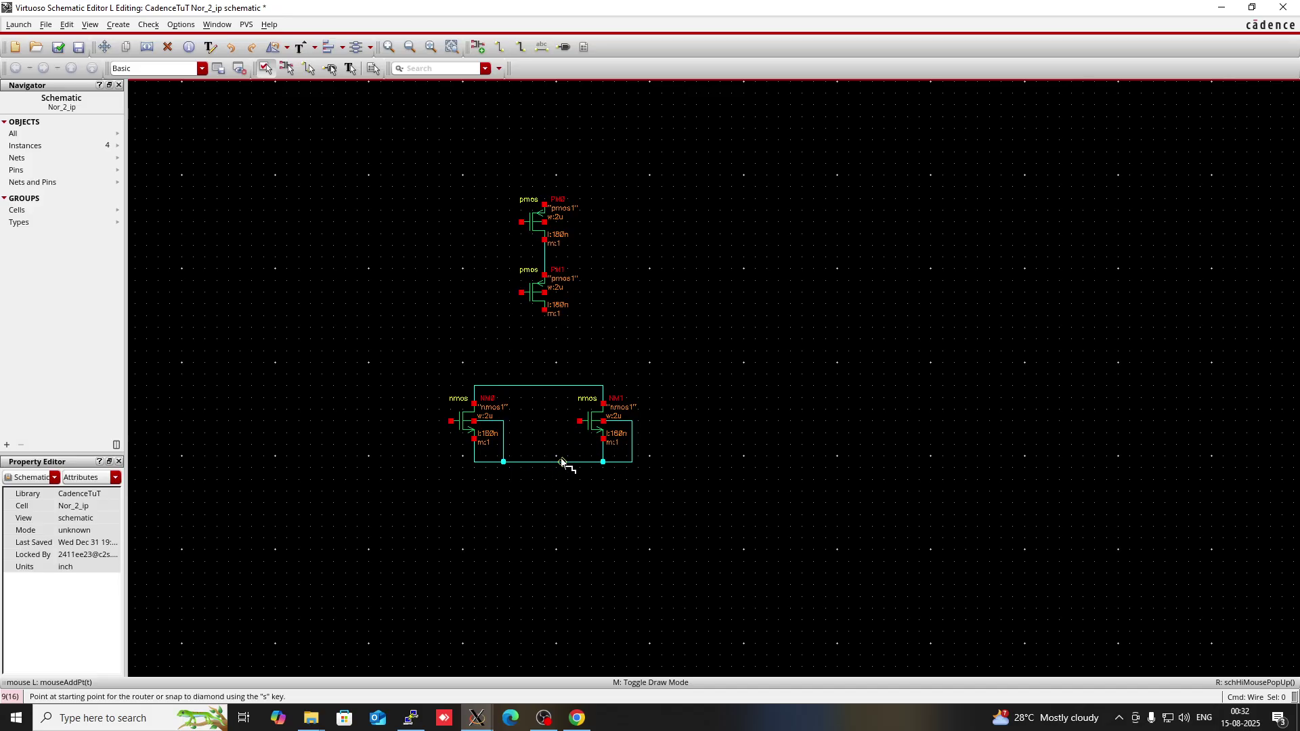
# Wire the lower PMOS transistor's drain to the common drain wire of the two NMOS transistors
pyautogui.click(547, 310)
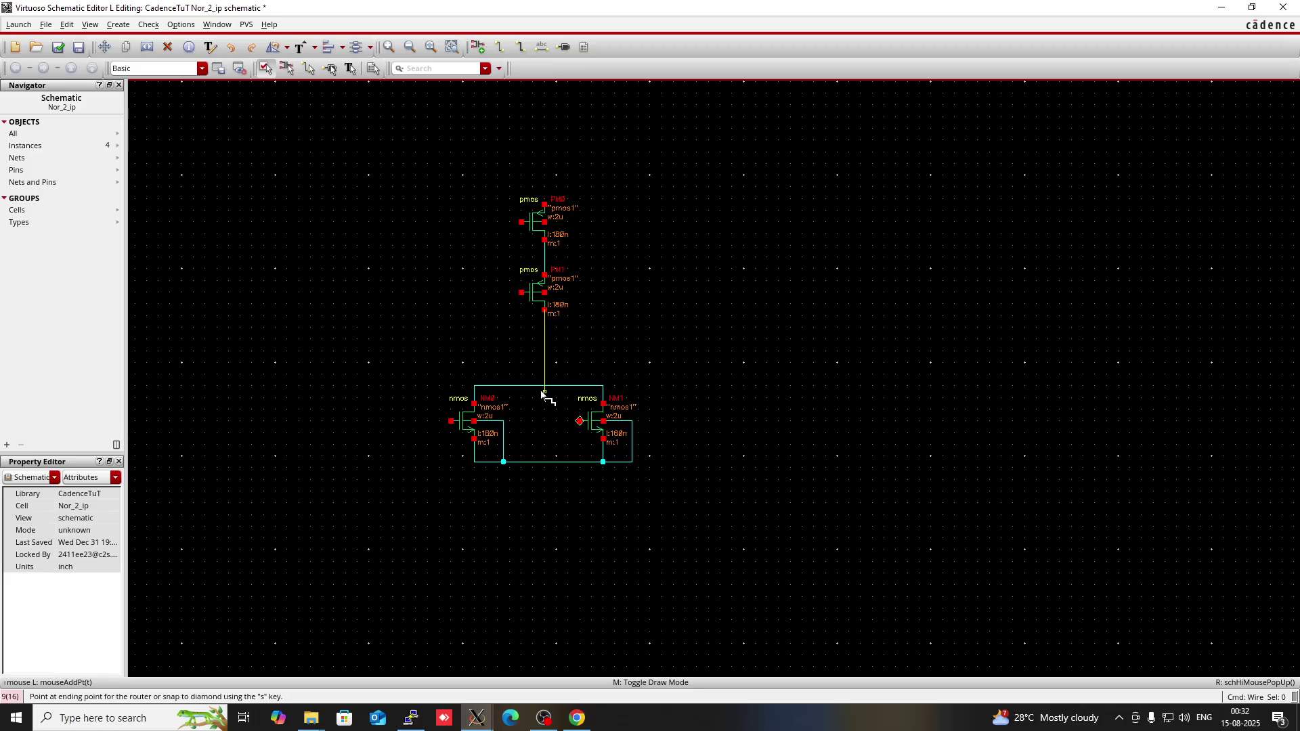
pyautogui.click(544, 386)
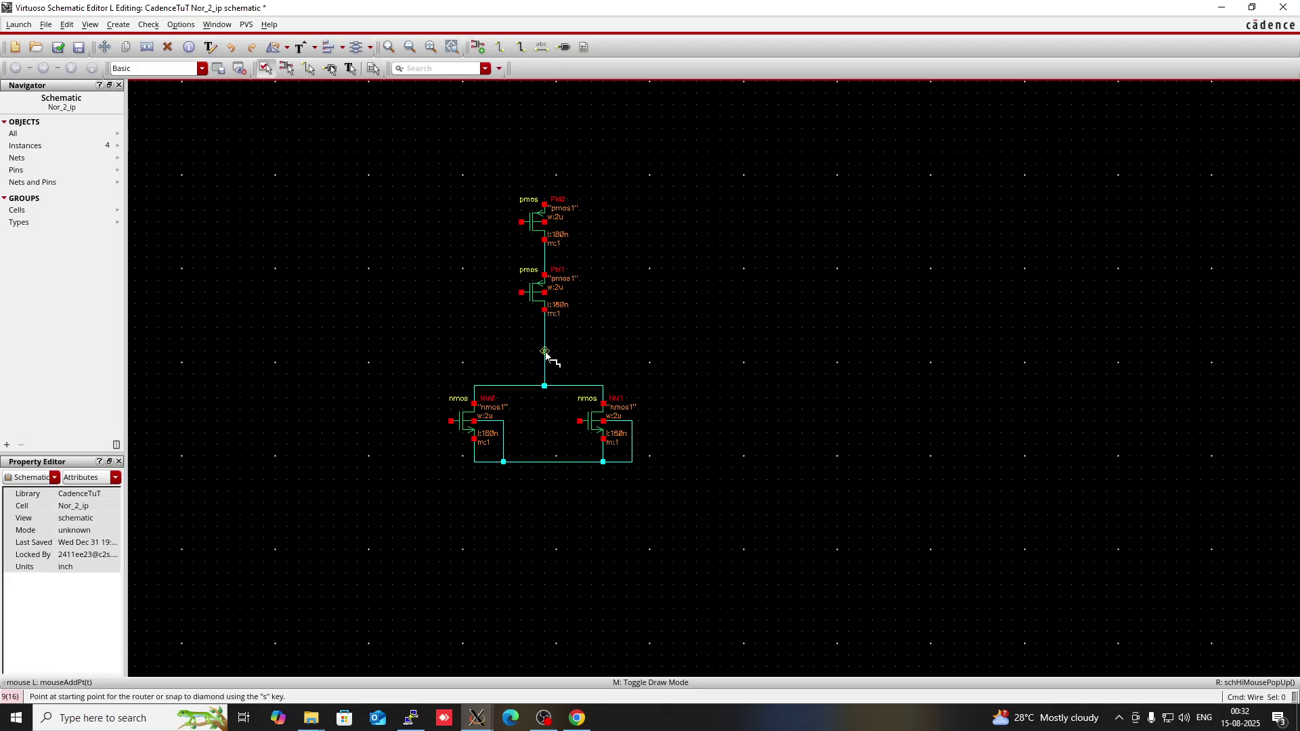
pyautogui.press('Escape')
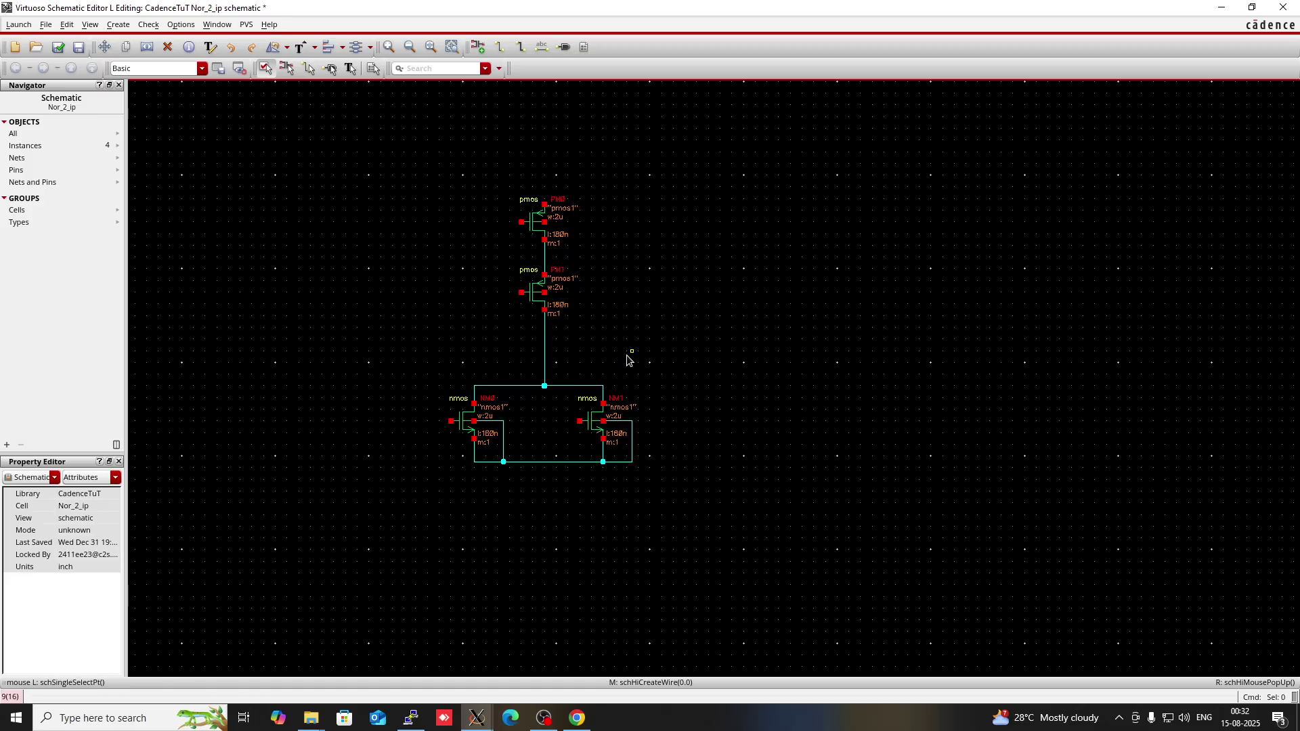
# Create an output pin named Y, flip it, and place it to the right of the wire between the PMOS and NMOS networks
pyautogui.press('p')
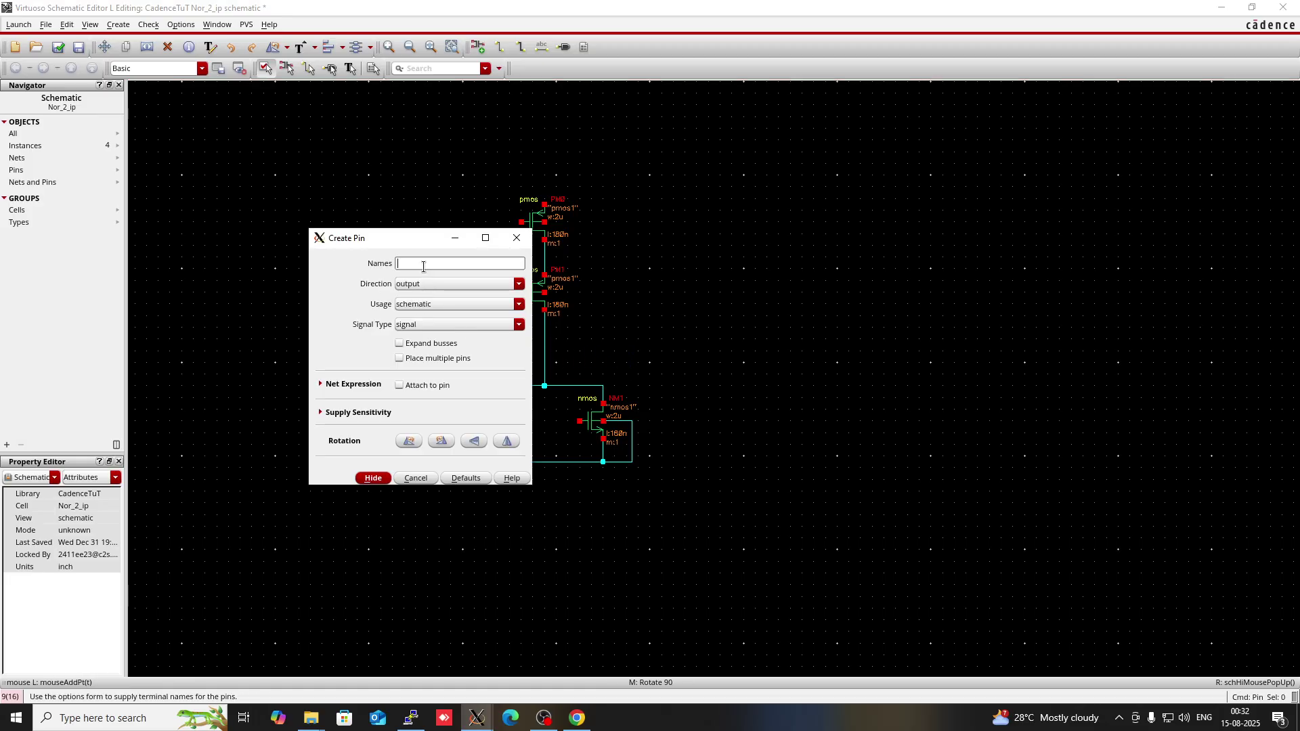
pyautogui.write('Y')
pyautogui.click(506, 441)
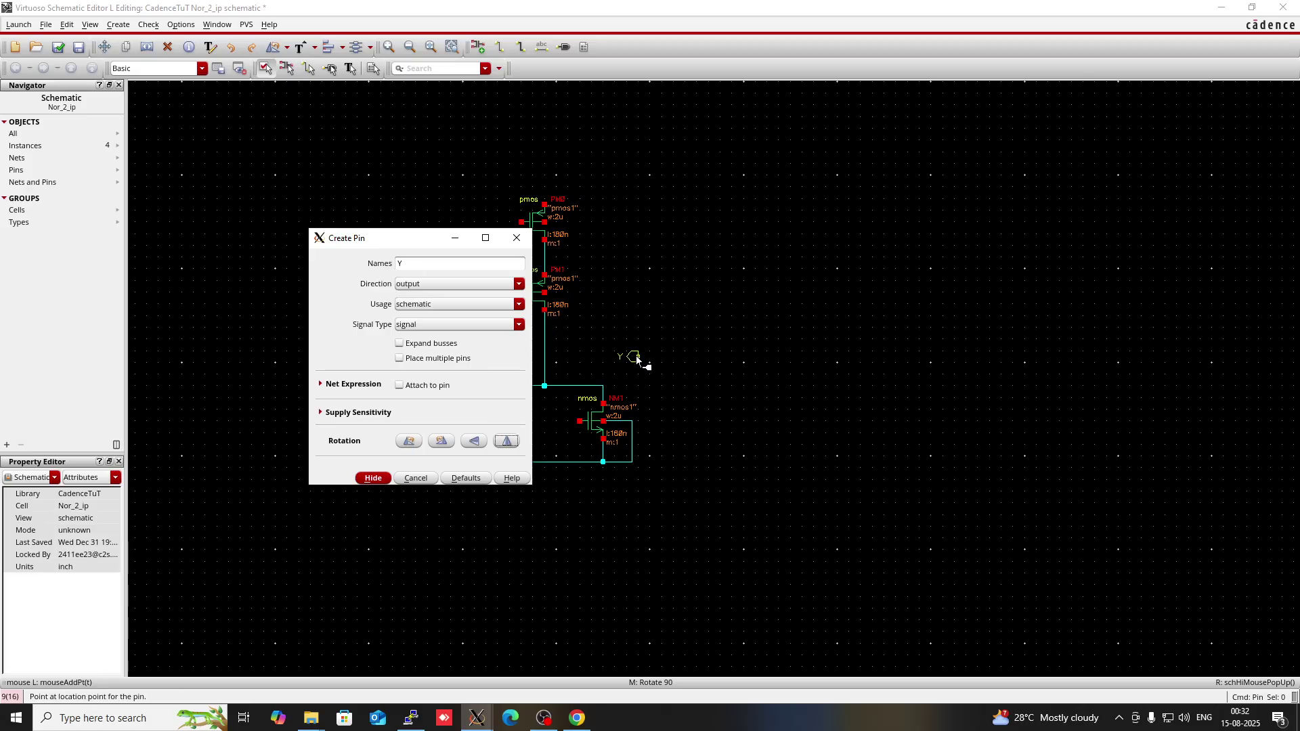
pyautogui.click(661, 347)
pyautogui.press('Escape')
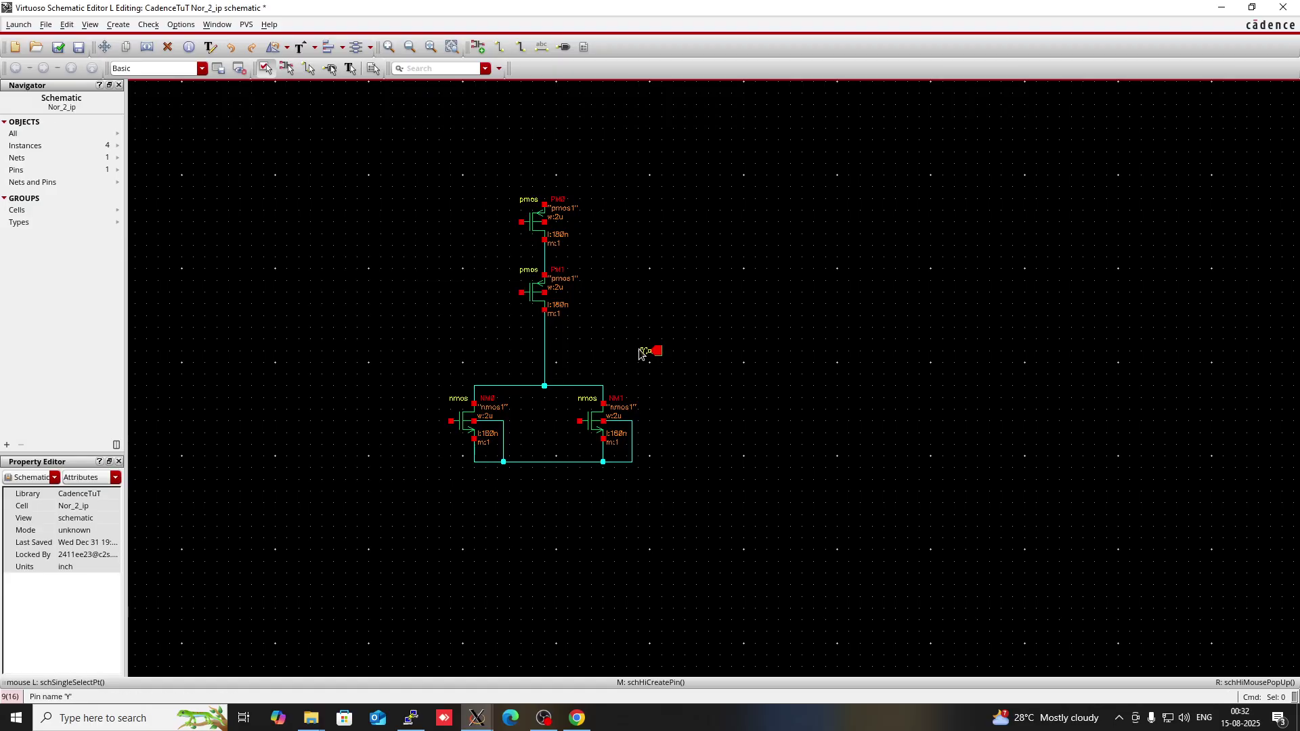
# Wire the output node between the PMOS and NMOS networks to pin Y
pyautogui.press('w')
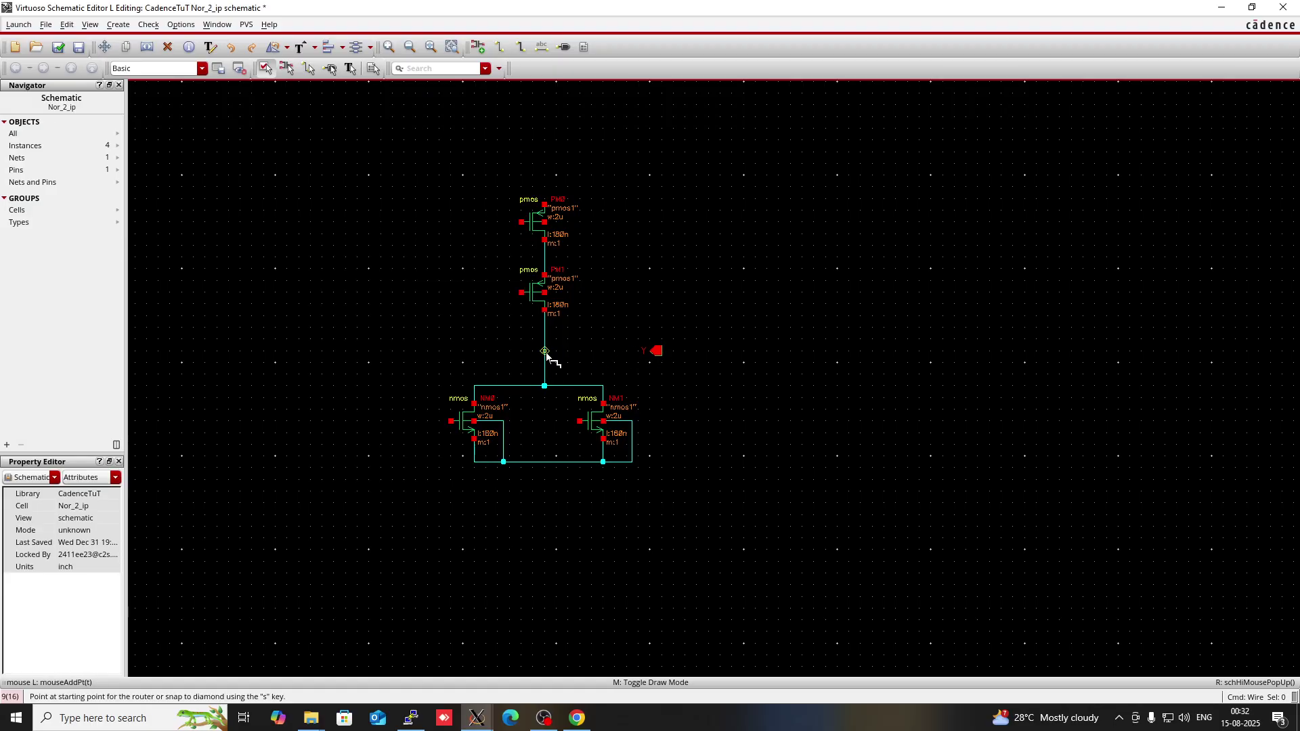
pyautogui.click(544, 351)
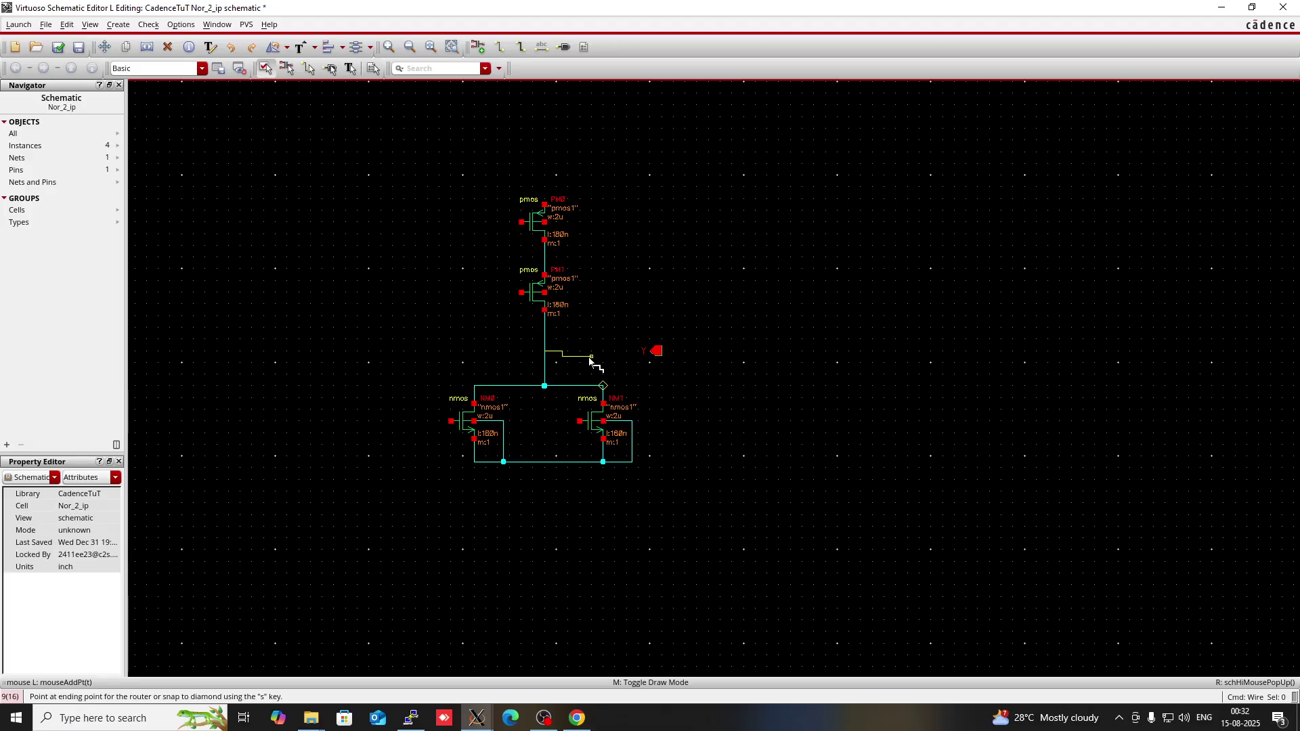
pyautogui.click(656, 351)
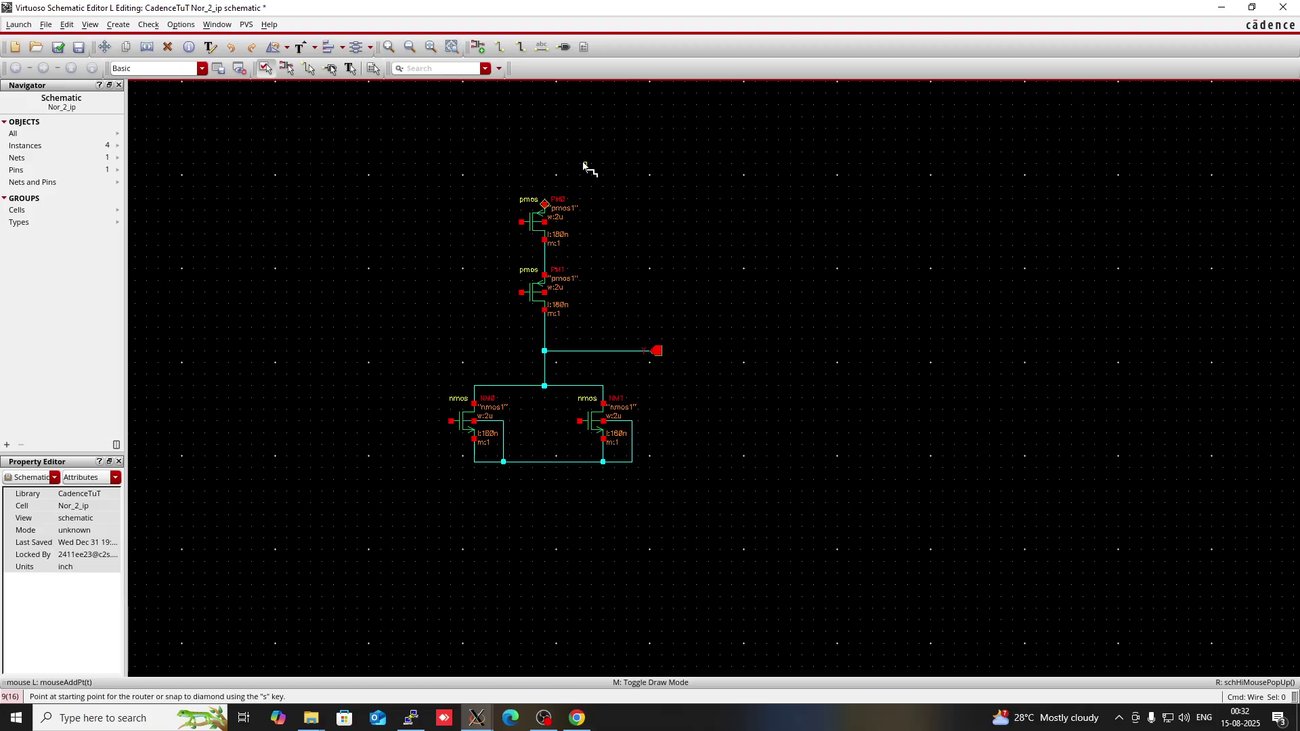
# Place a vdc symbol from analogLib with a DC voltage of 1.8 V to the right of the transistor circuit
pyautogui.press('i')
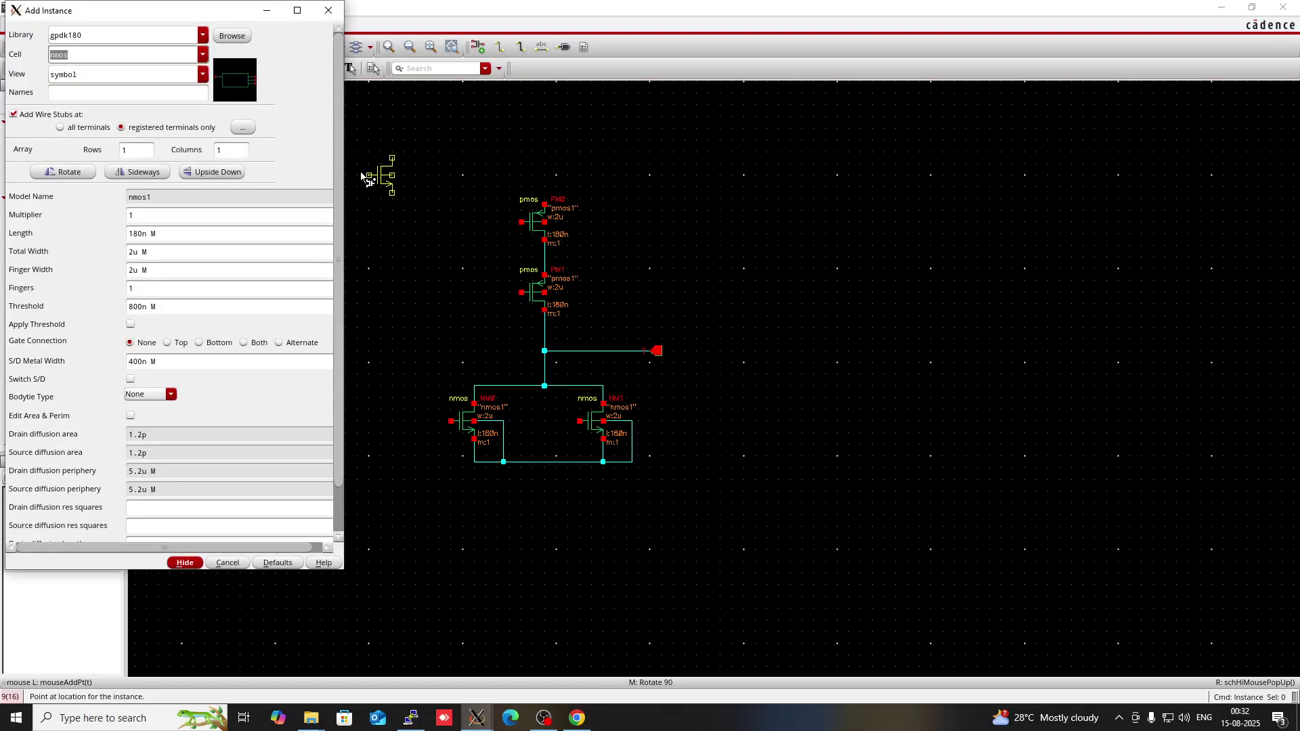
pyautogui.click(75, 53)
pyautogui.doubleClick(76, 53)
pyautogui.press('BackSpace')
pyautogui.click(79, 34)
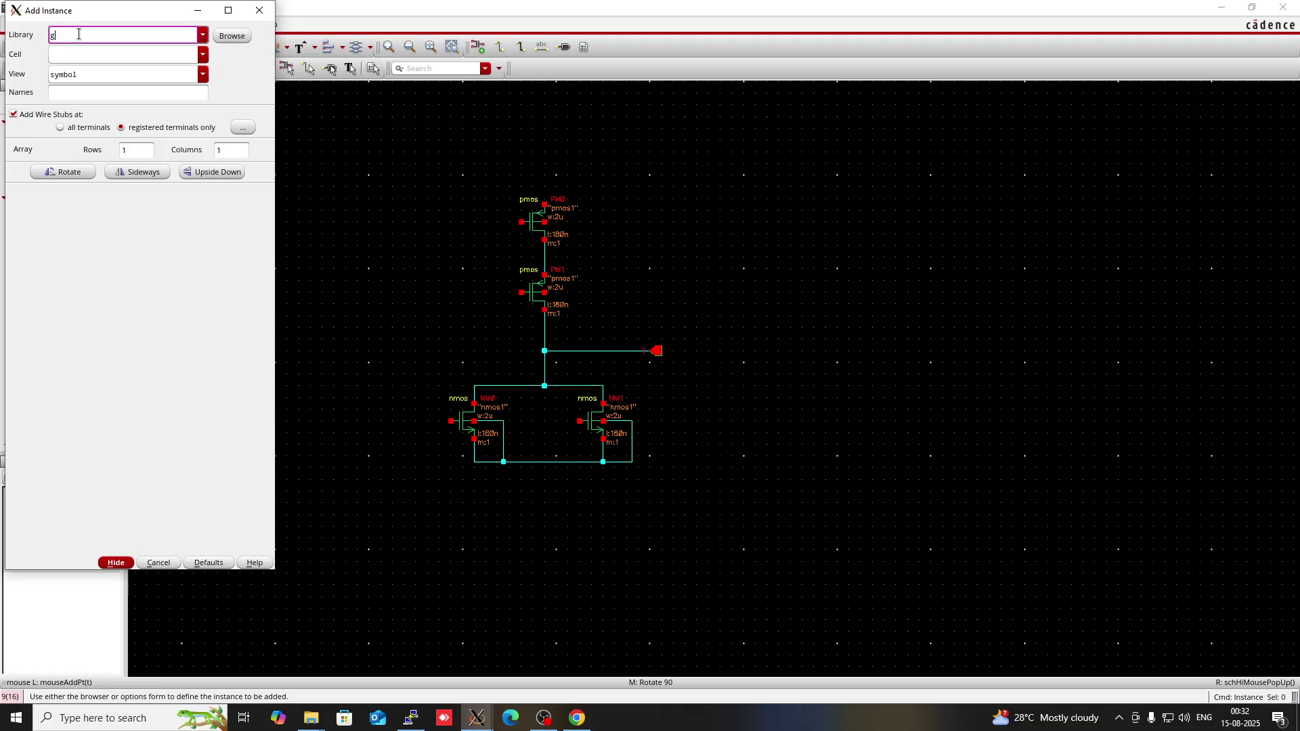
pyautogui.press('BackSpace')
pyautogui.write('ana')
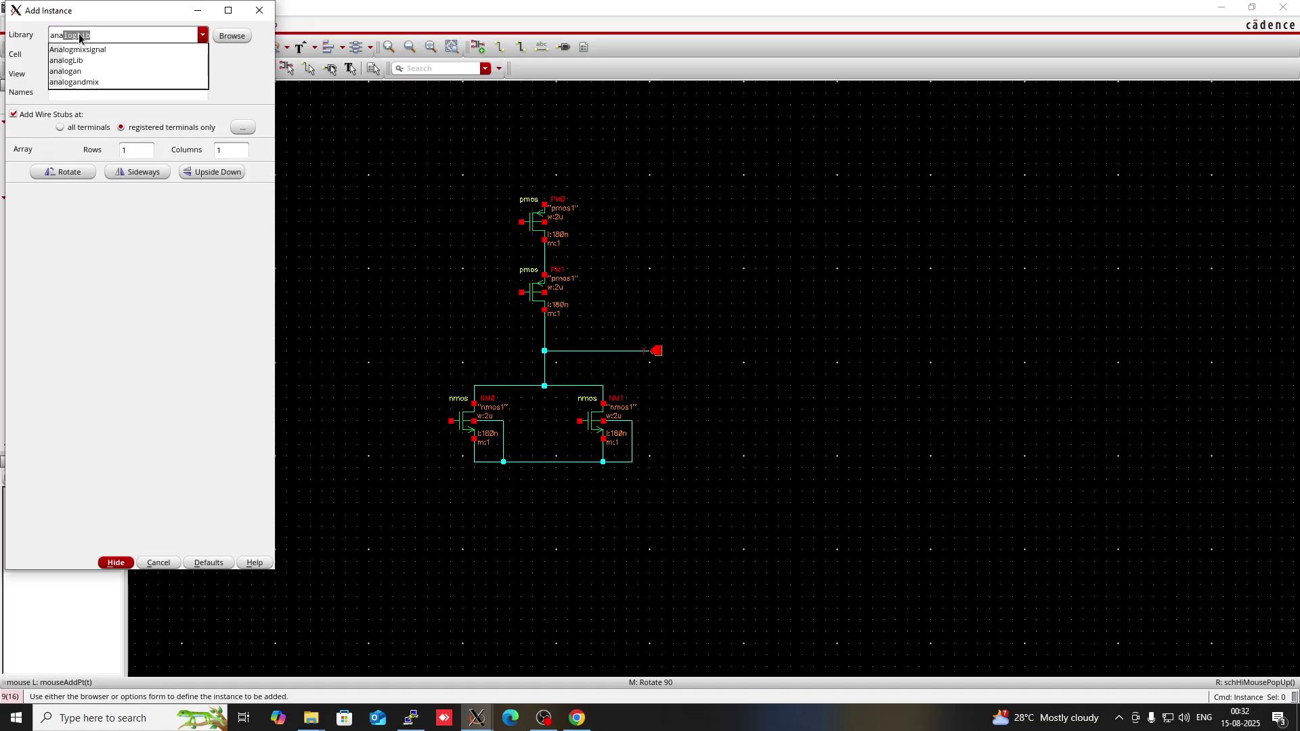
pyautogui.write('log')
pyautogui.click(85, 59)
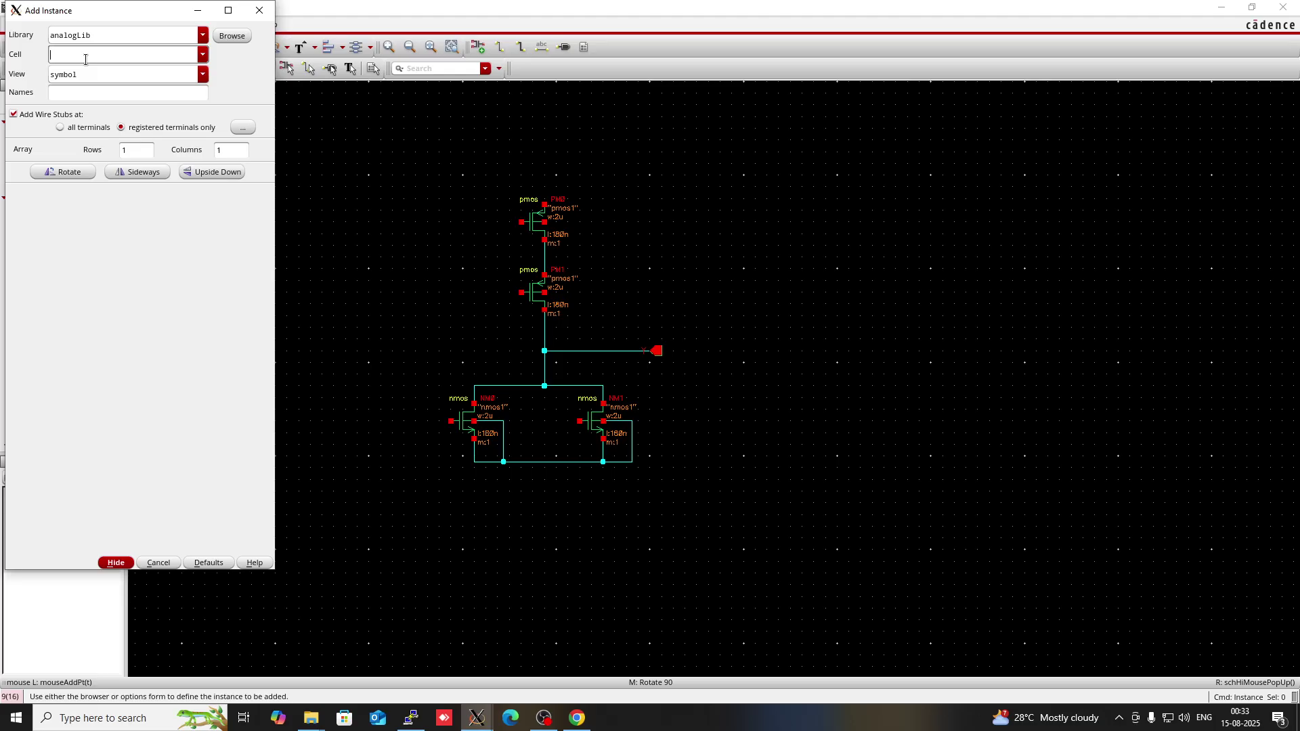
pyautogui.write('vdc')
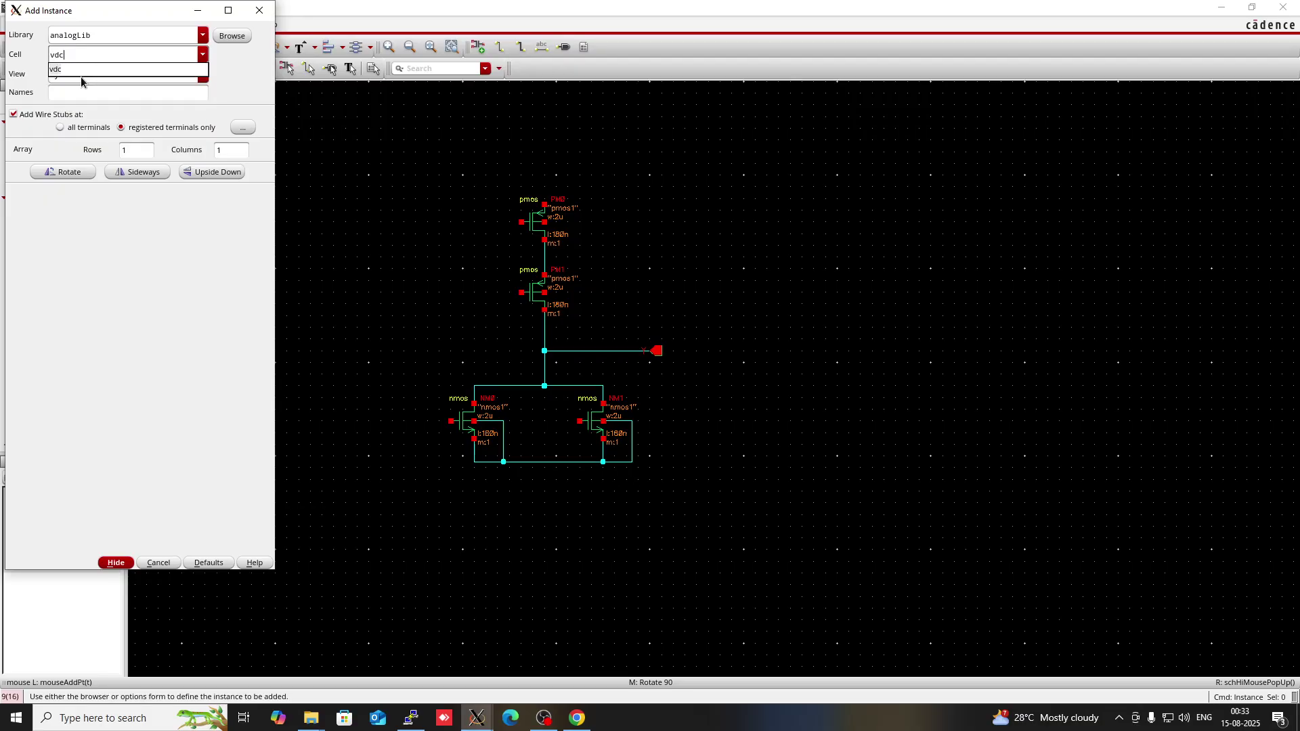
pyautogui.click(76, 71)
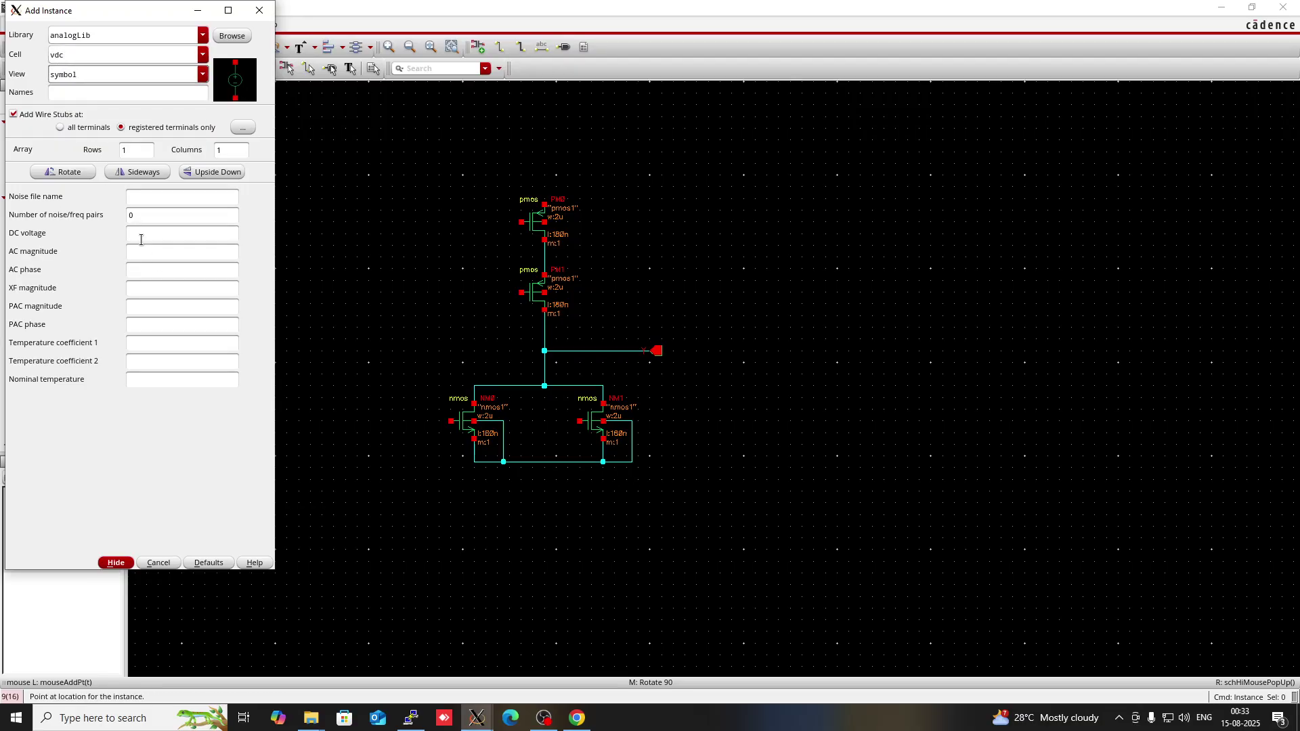
pyautogui.click(141, 240)
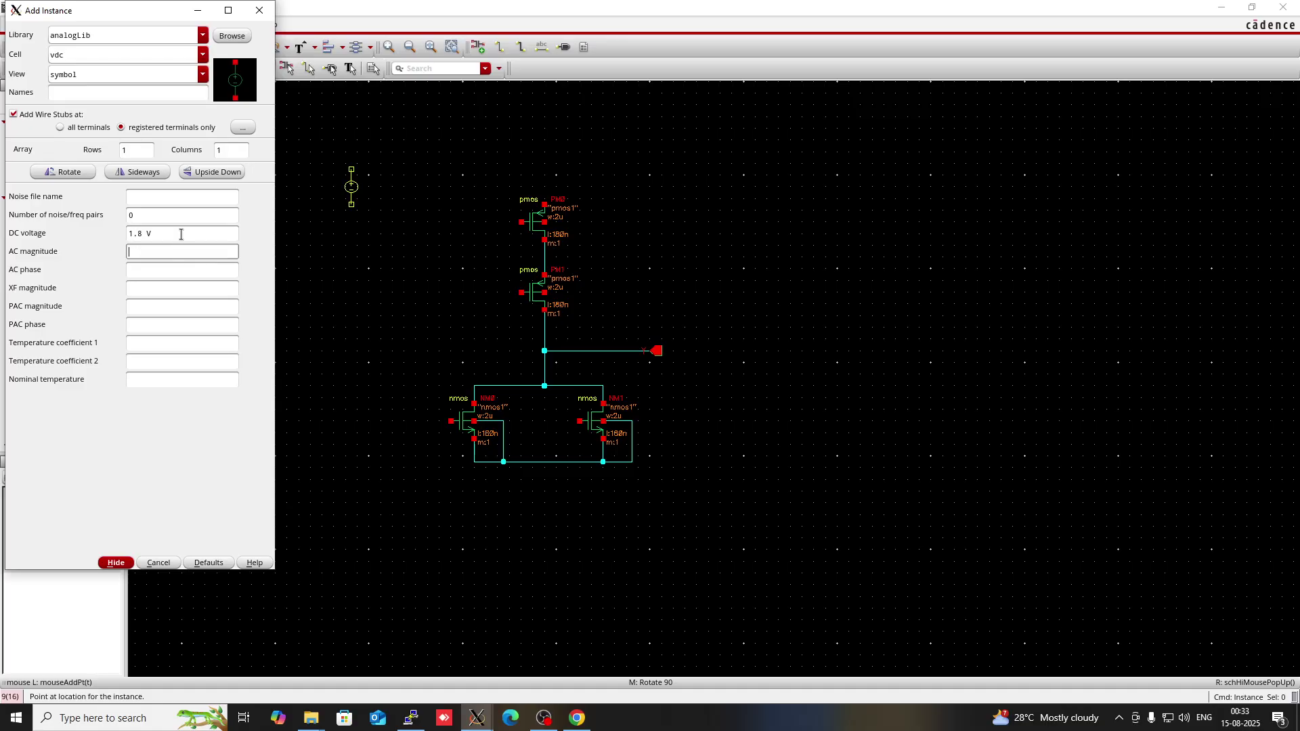
pyautogui.click(198, 11)
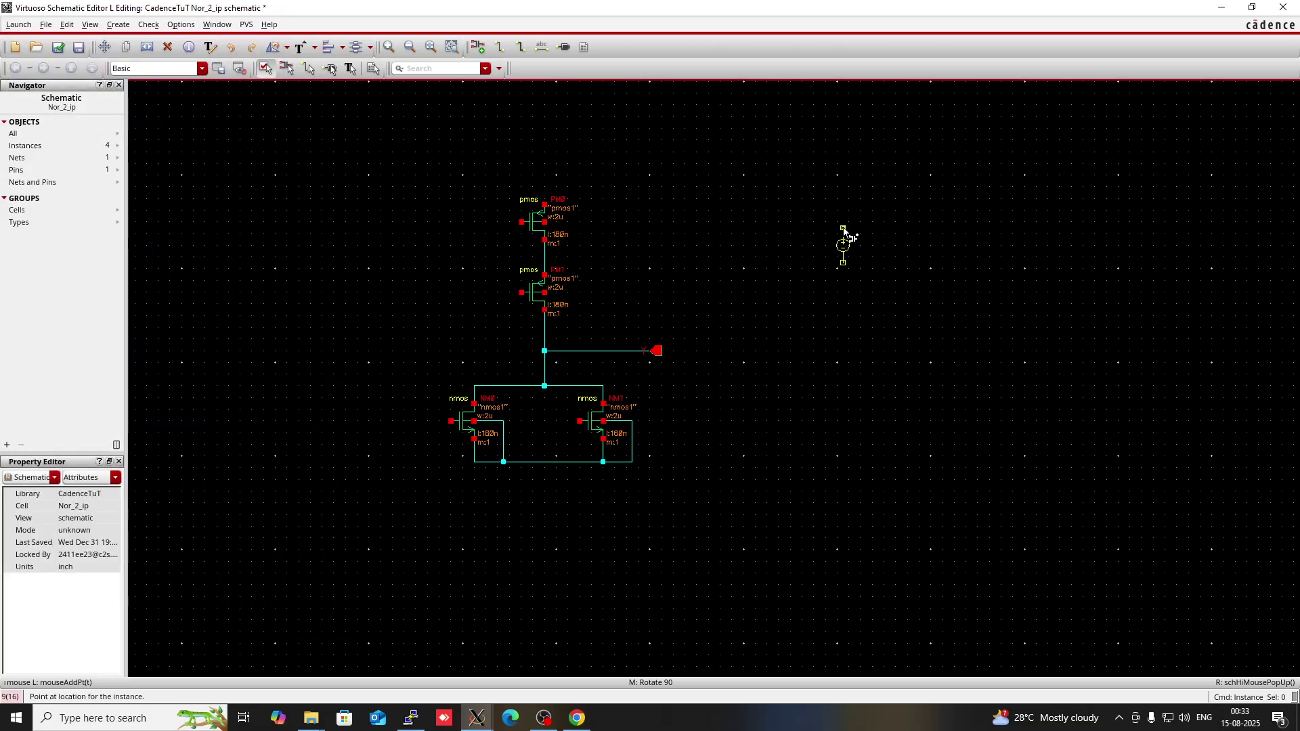
pyautogui.click(779, 223)
pyautogui.press('Escape')
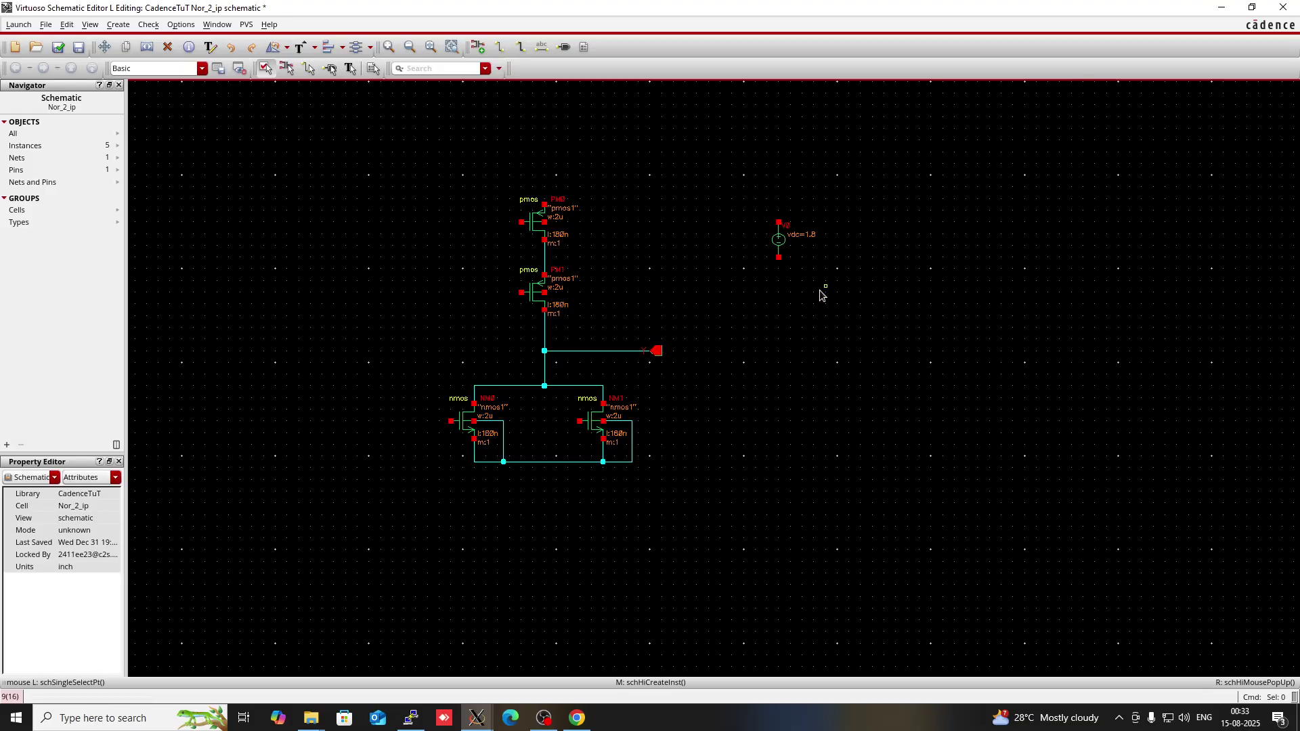
# Place analogLib gnd symbols on the vdc source's lower terminal and on the common NMOS source wire
pyautogui.press('i')
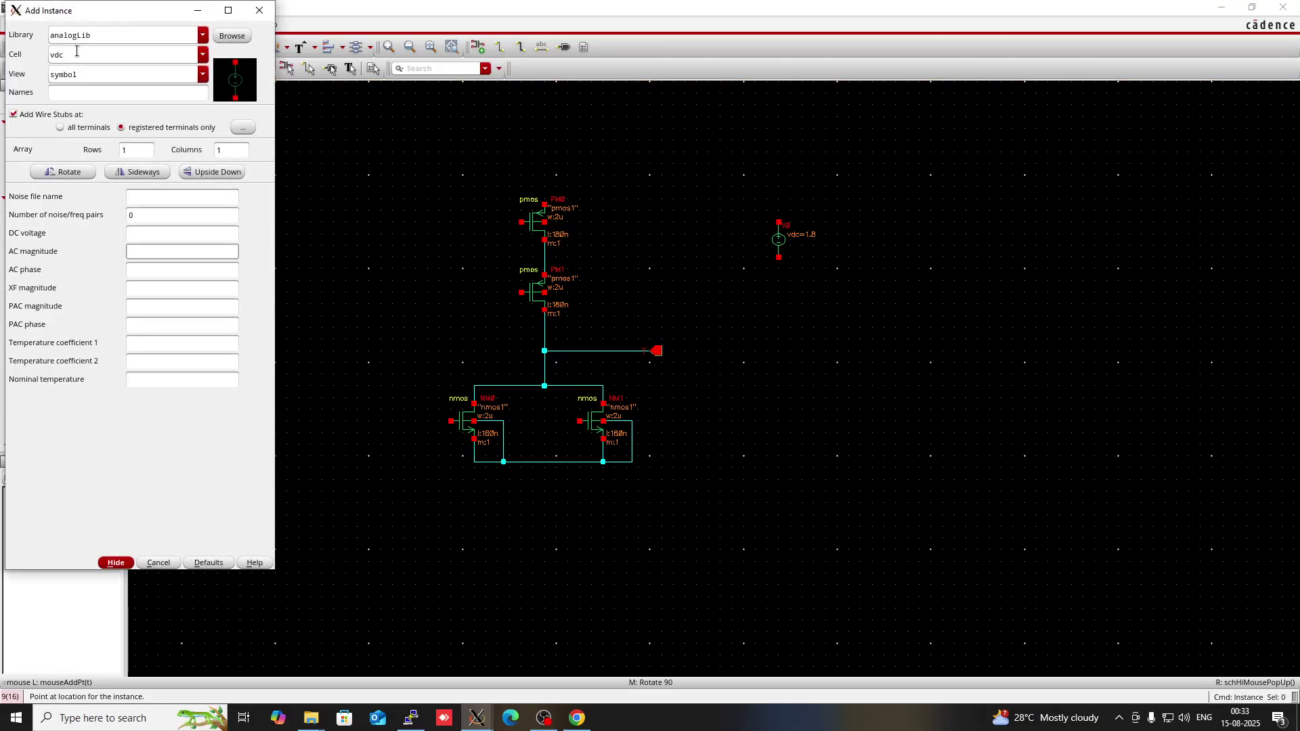
pyautogui.click(77, 54)
pyautogui.doubleClick(77, 53)
pyautogui.press('BackSpace')
pyautogui.write('gnd')
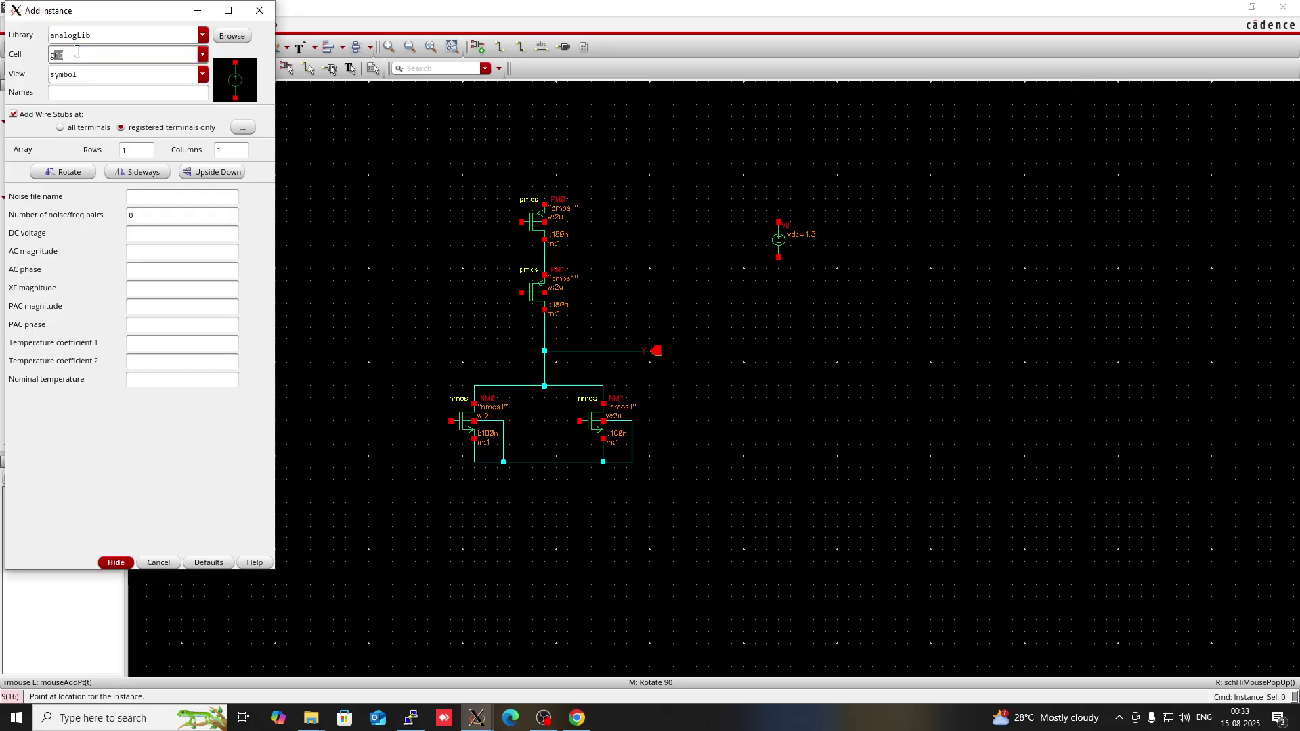
pyautogui.click(72, 80)
pyautogui.click(778, 260)
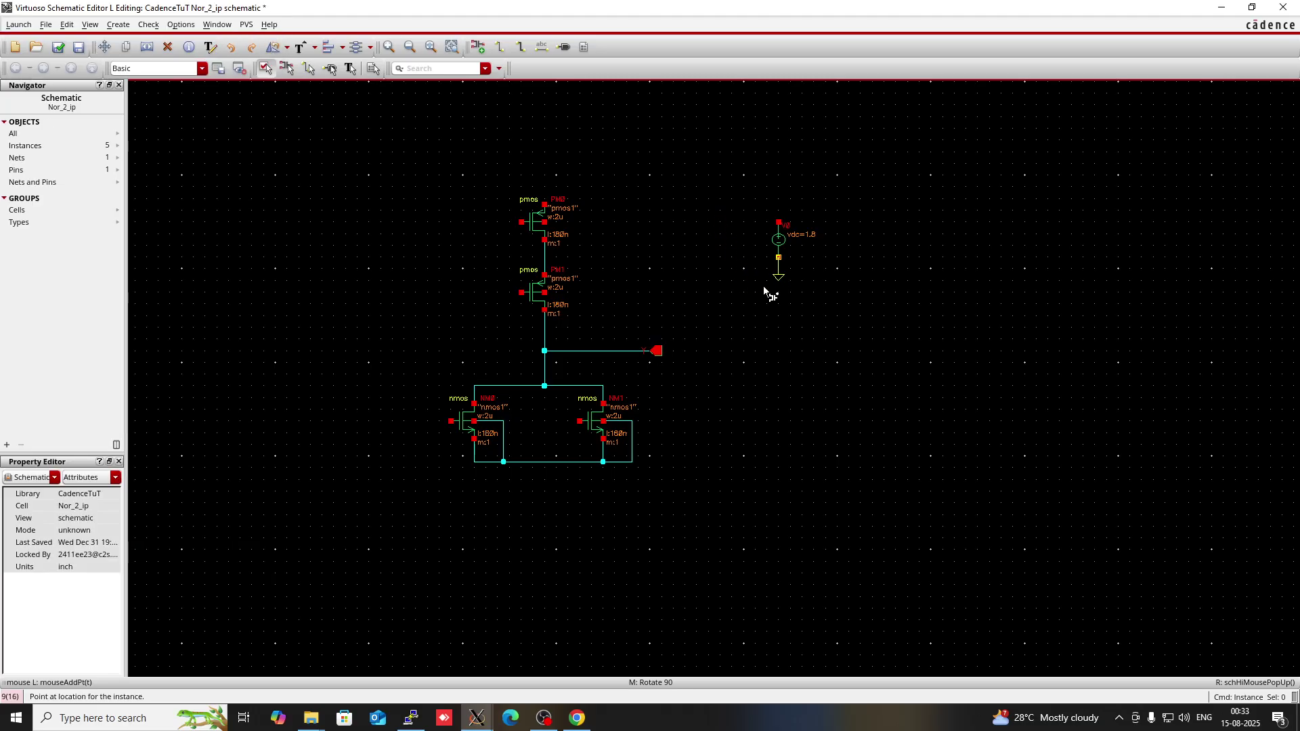
pyautogui.click(550, 463)
pyautogui.press('Escape')
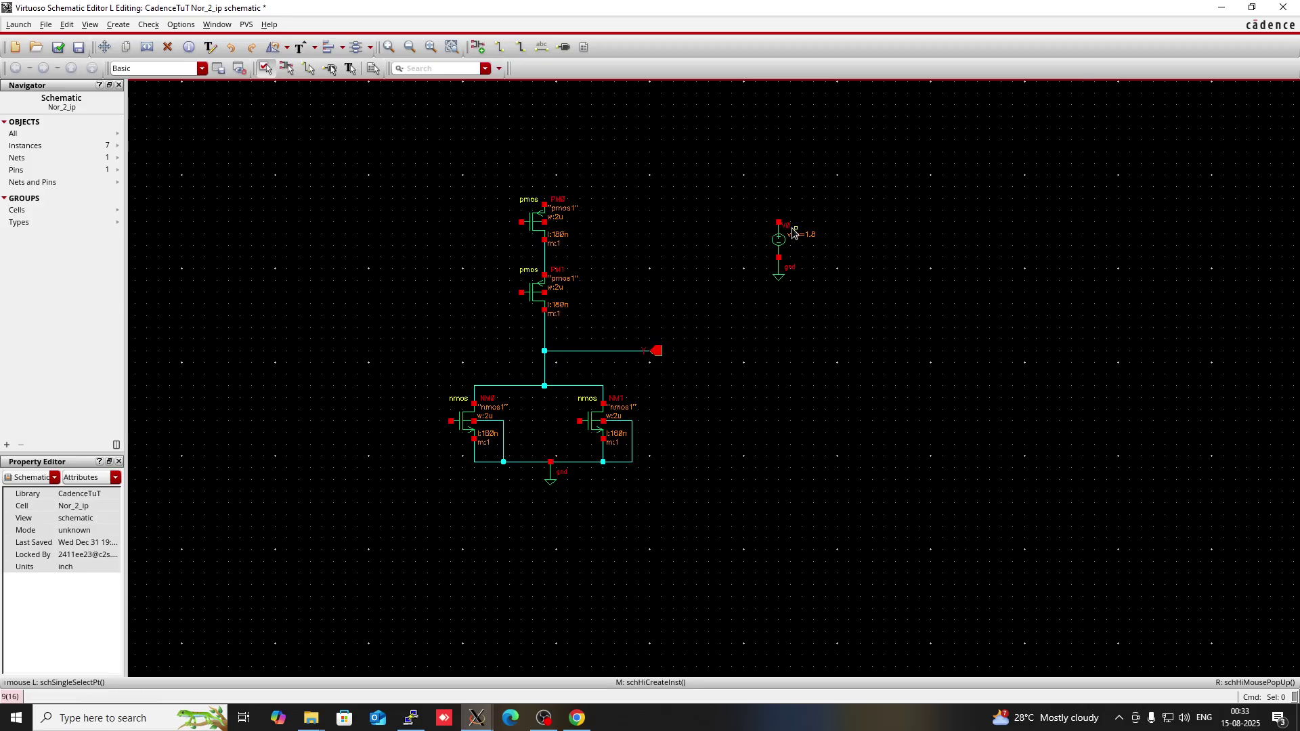
# Place analogLib vdd symbols just above the upper PMOS transistor and on the vdc source's upper terminal
pyautogui.press('i')
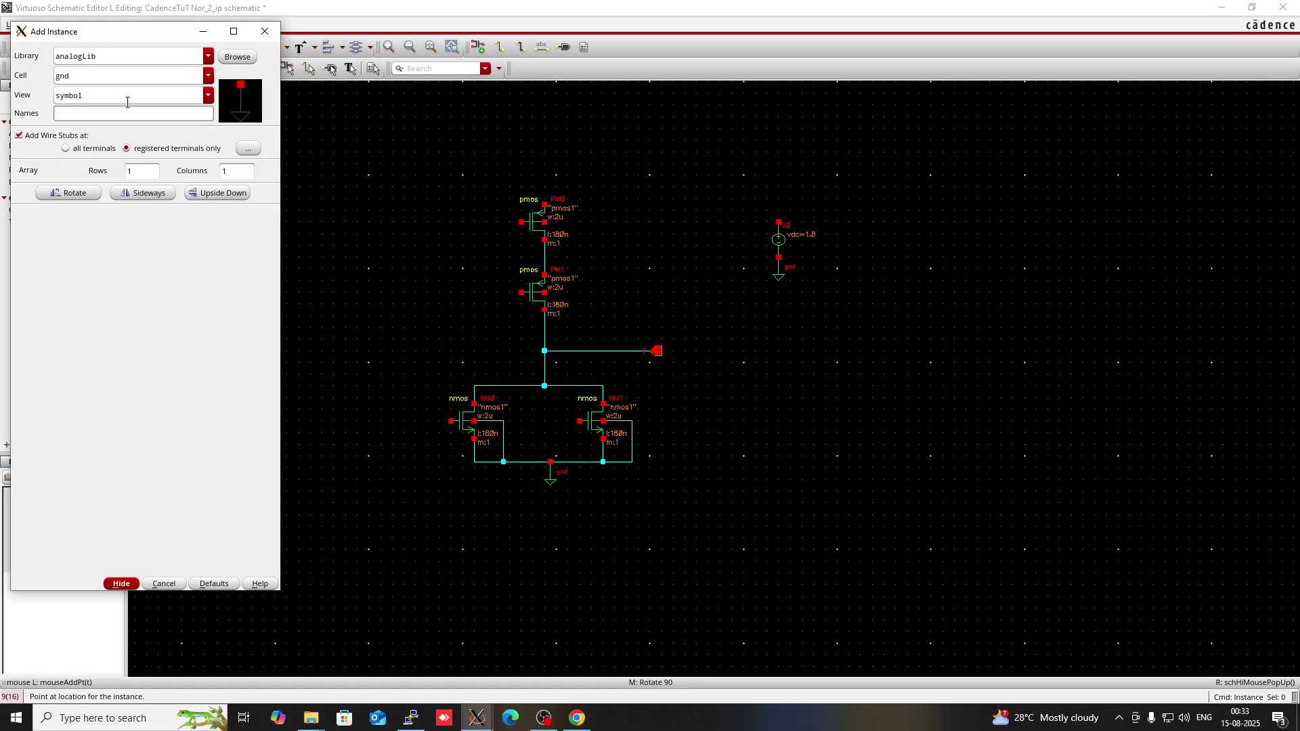
pyautogui.click(88, 76)
pyautogui.doubleClick(89, 76)
pyautogui.press('BackSpace')
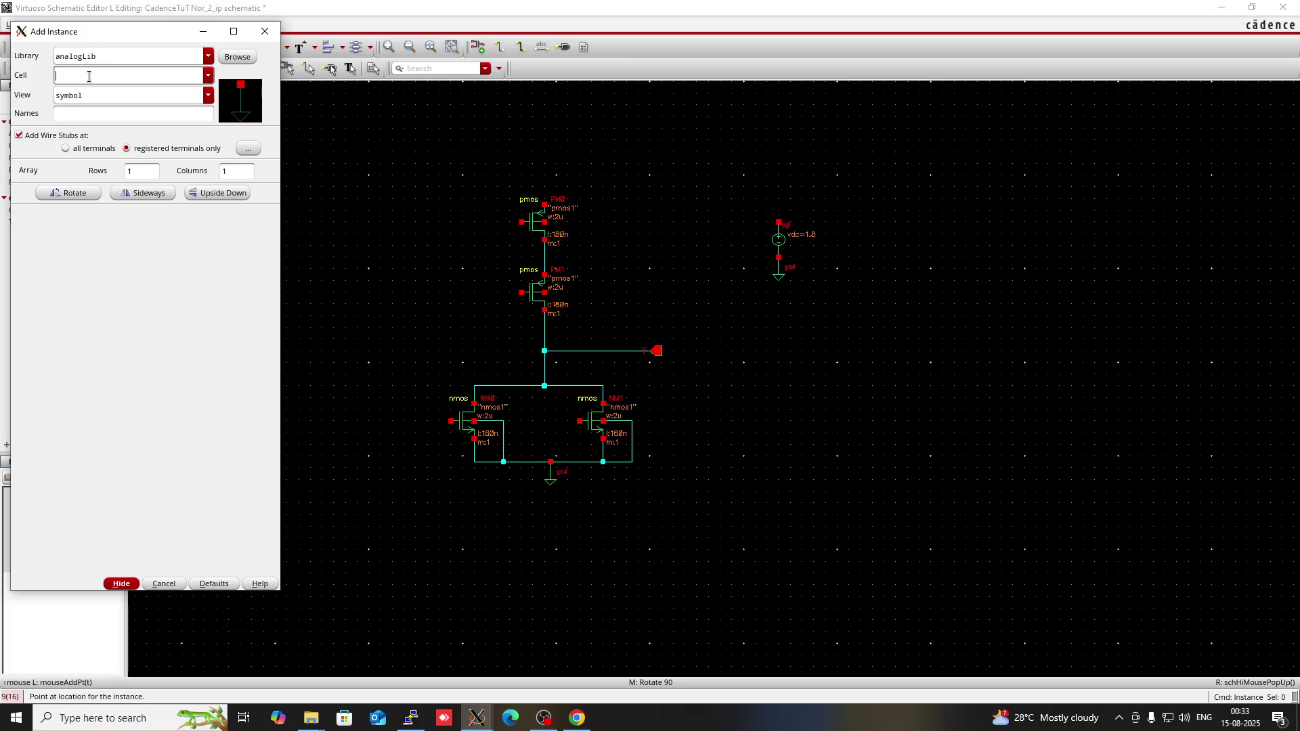
pyautogui.write('vdd')
pyautogui.click(81, 90)
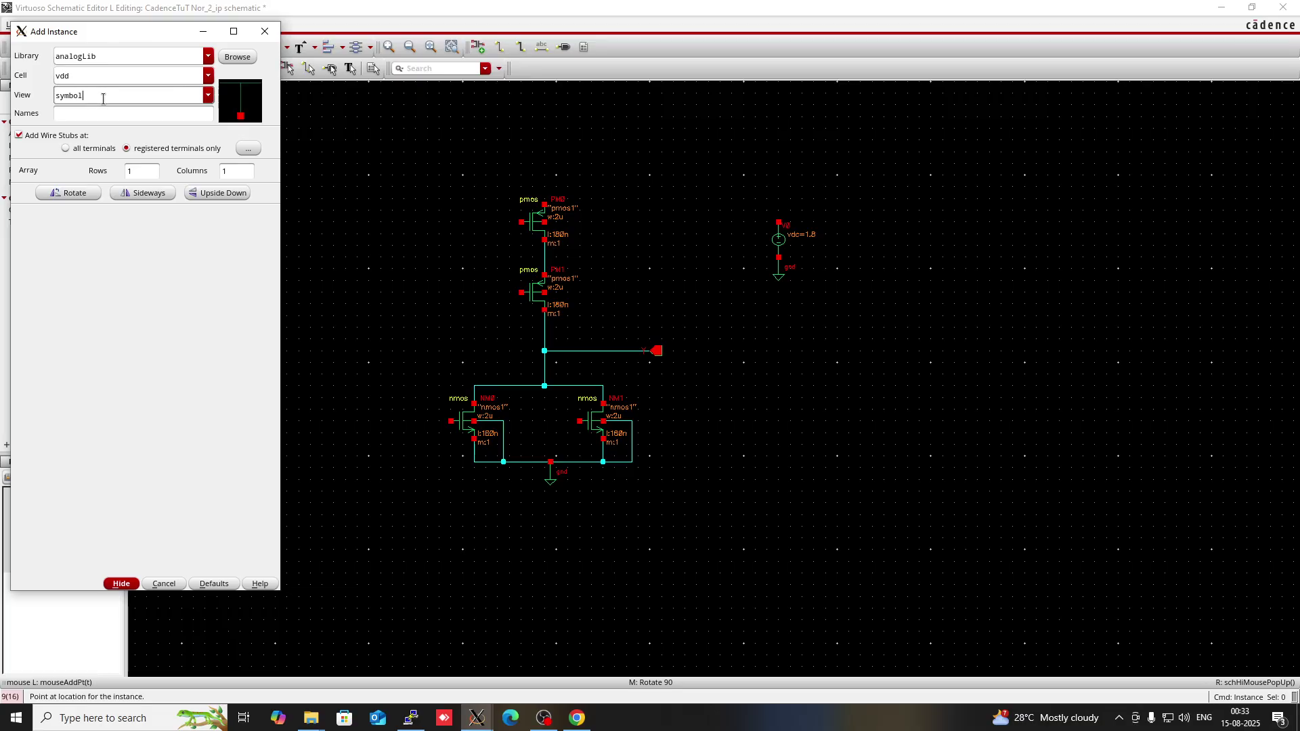
pyautogui.click(544, 187)
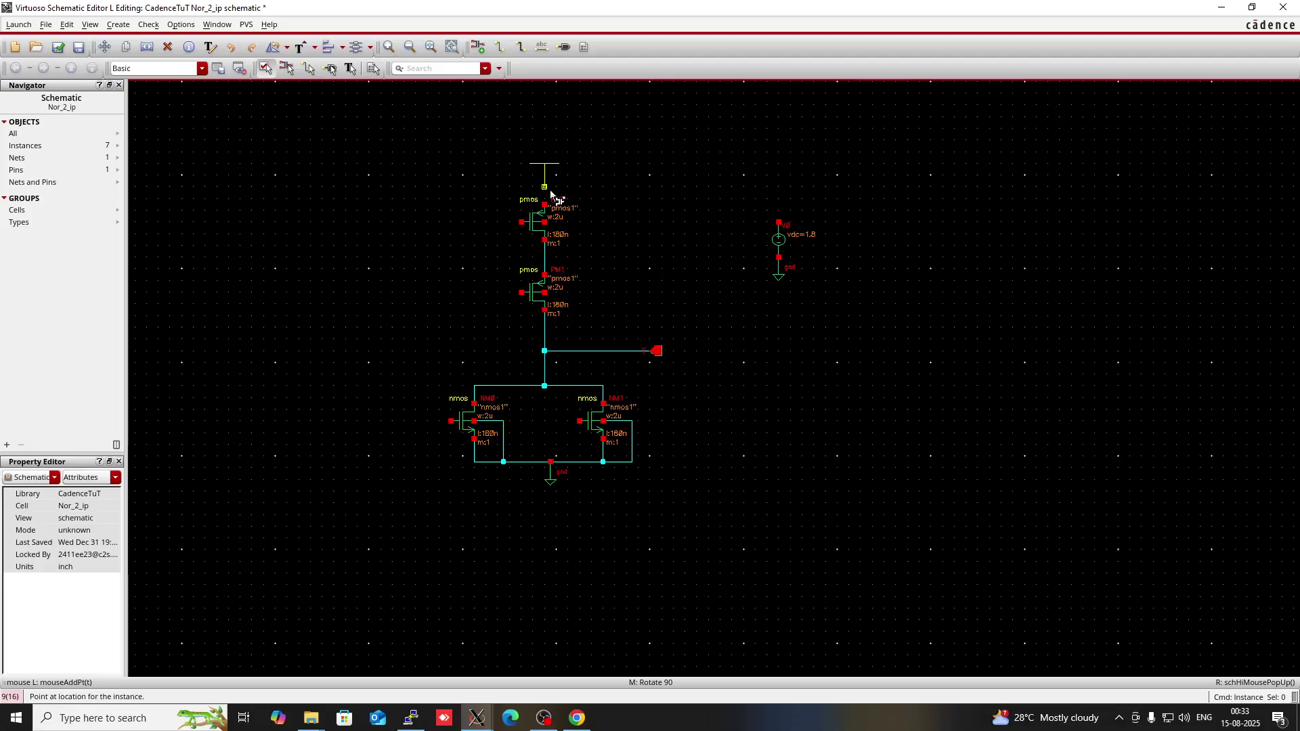
pyautogui.click(778, 222)
pyautogui.press('Escape')
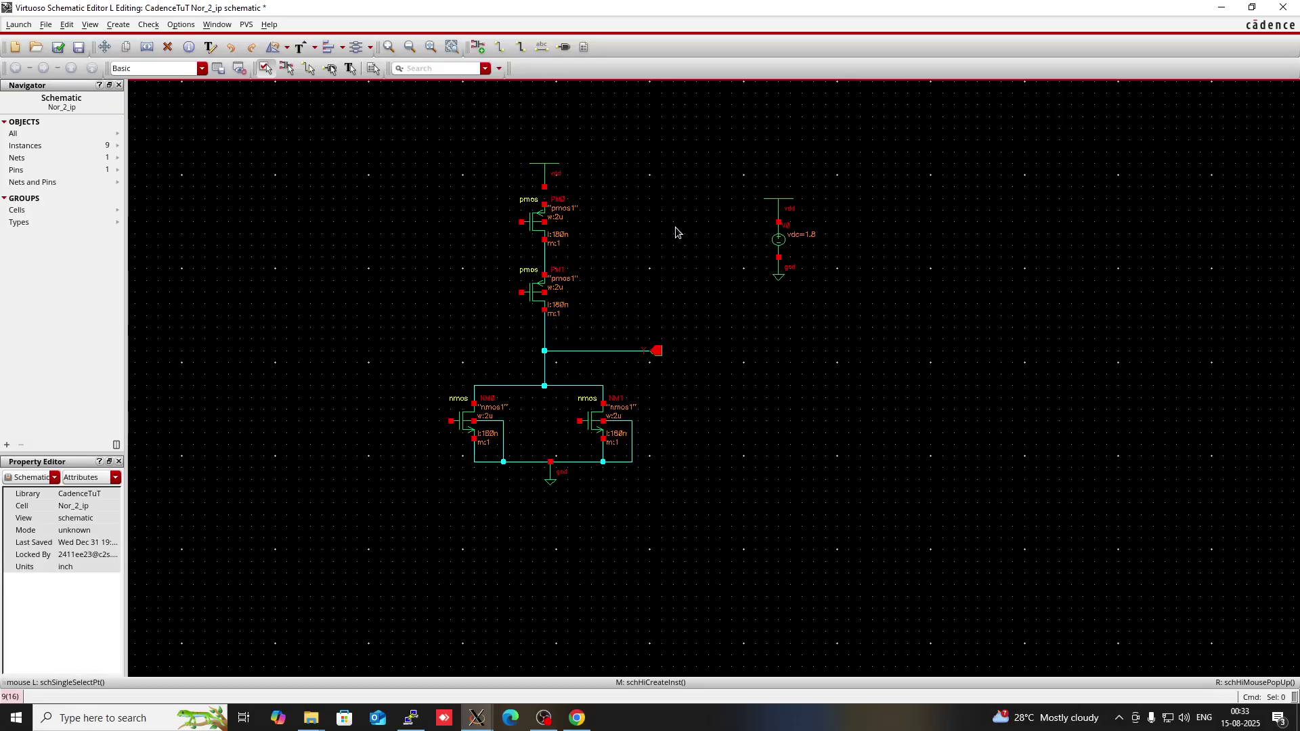
# Wire the upper PMOS transistor's source to the vdd symbol above it
pyautogui.press('w')
pyautogui.click(545, 204)
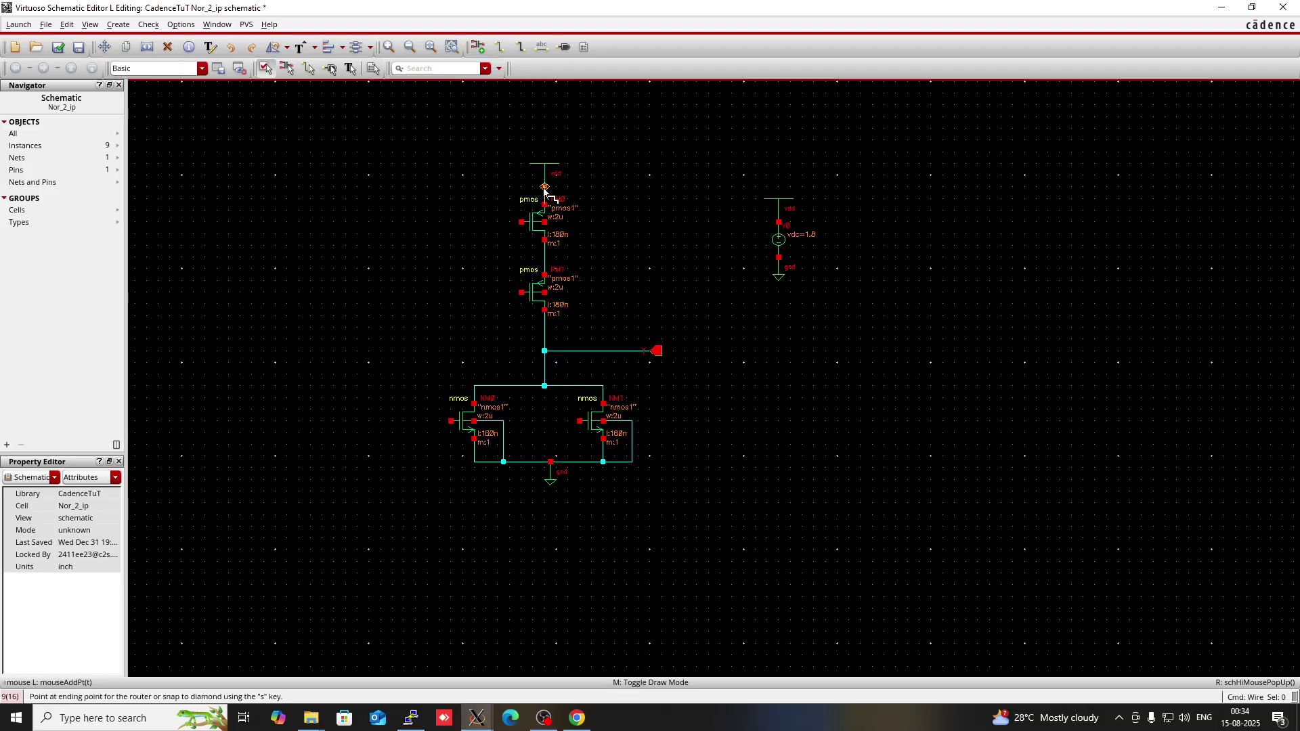
pyautogui.click(544, 188)
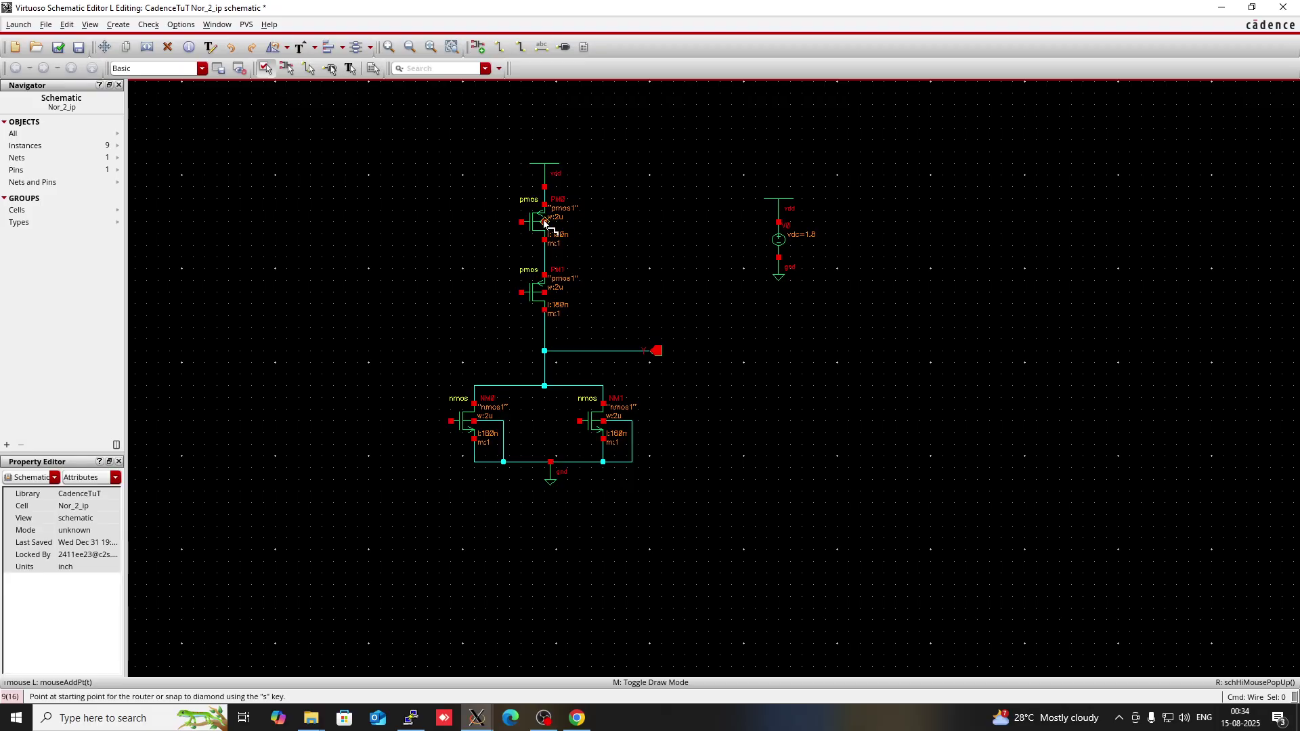
# Wire the body terminals of both PMOS transistors to the vdd supply wire
pyautogui.click(545, 222)
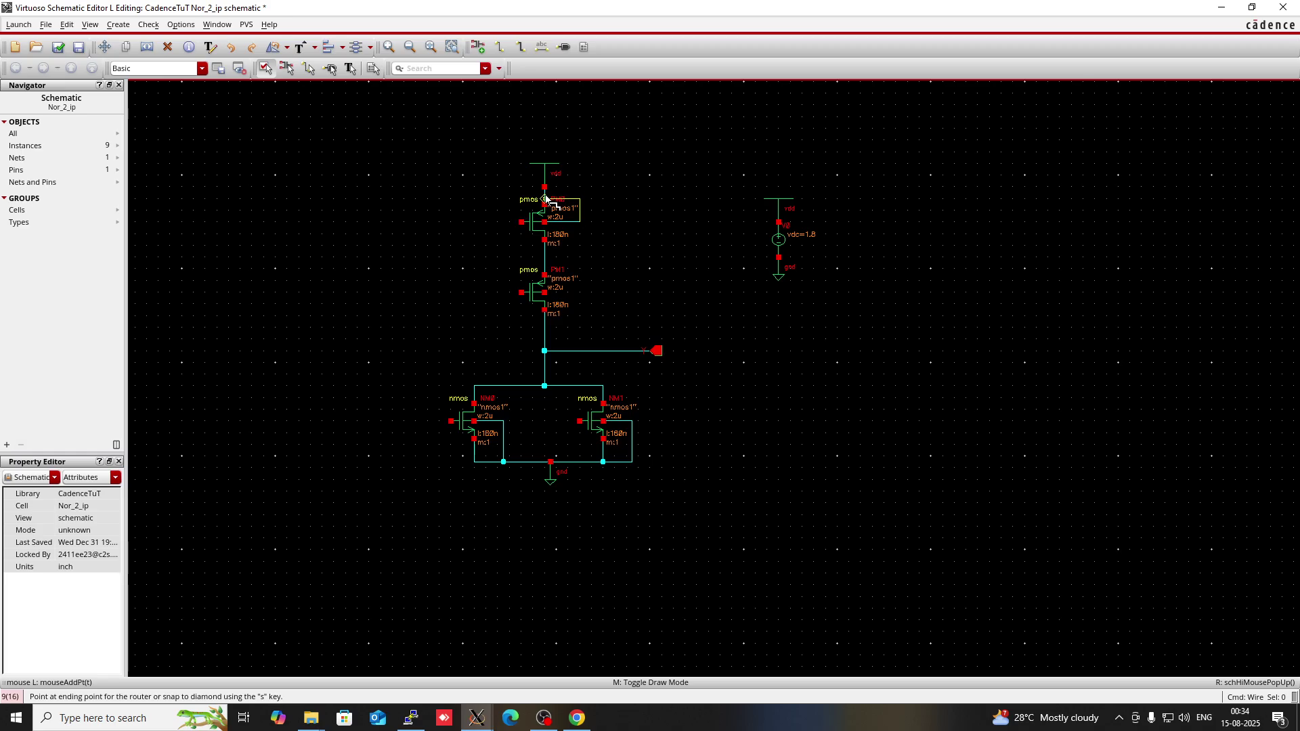
pyautogui.click(544, 193)
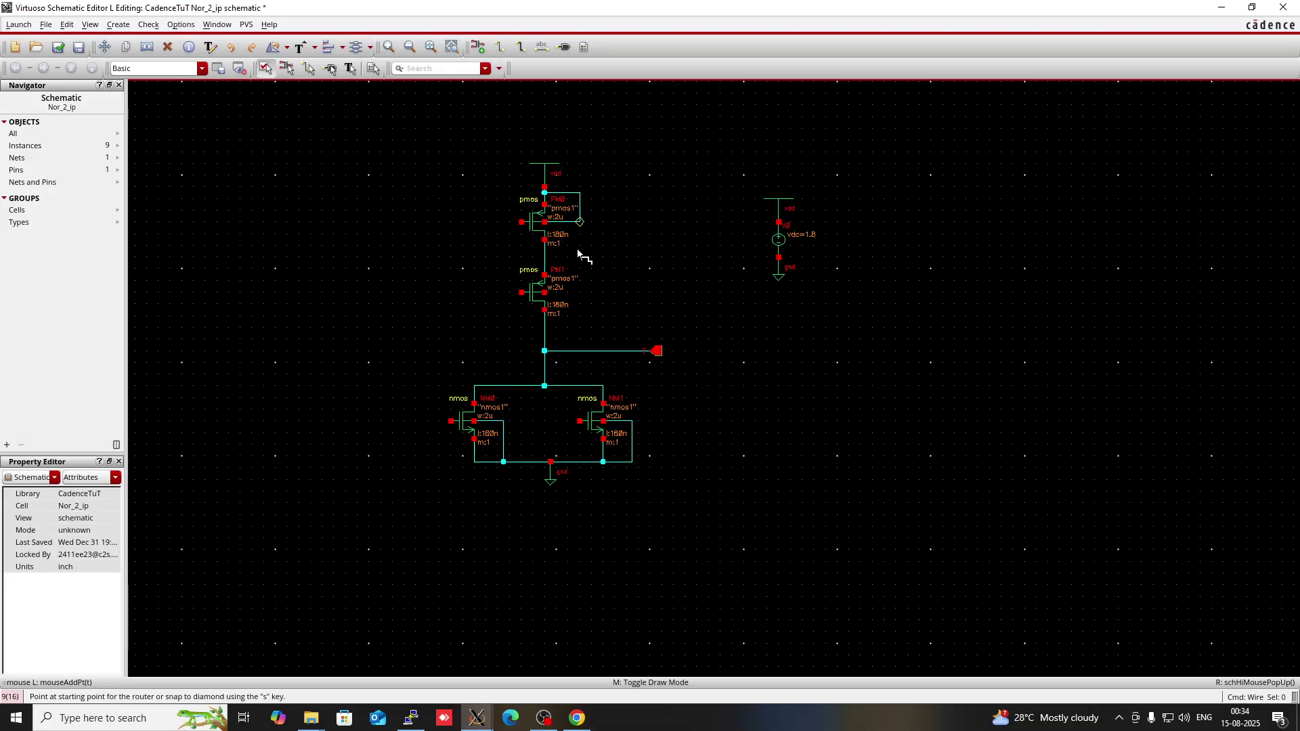
pyautogui.click(551, 291)
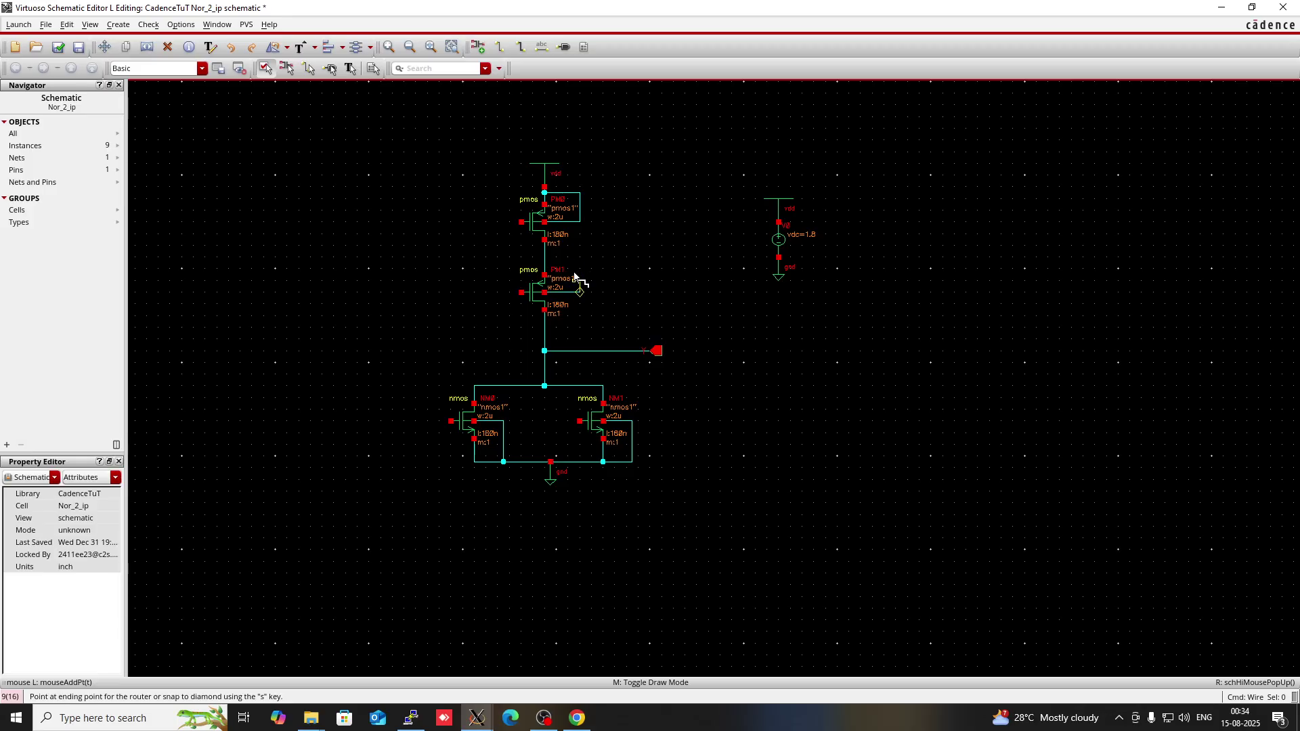
pyautogui.click(580, 222)
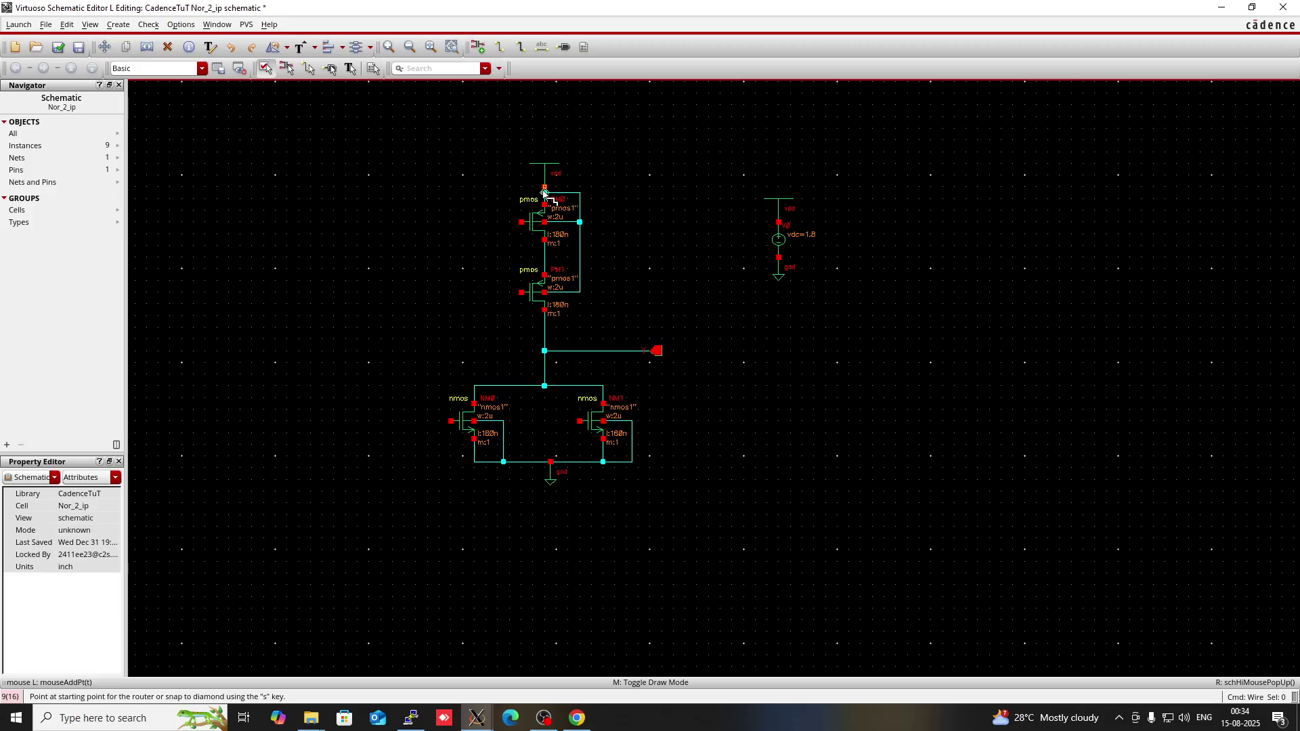
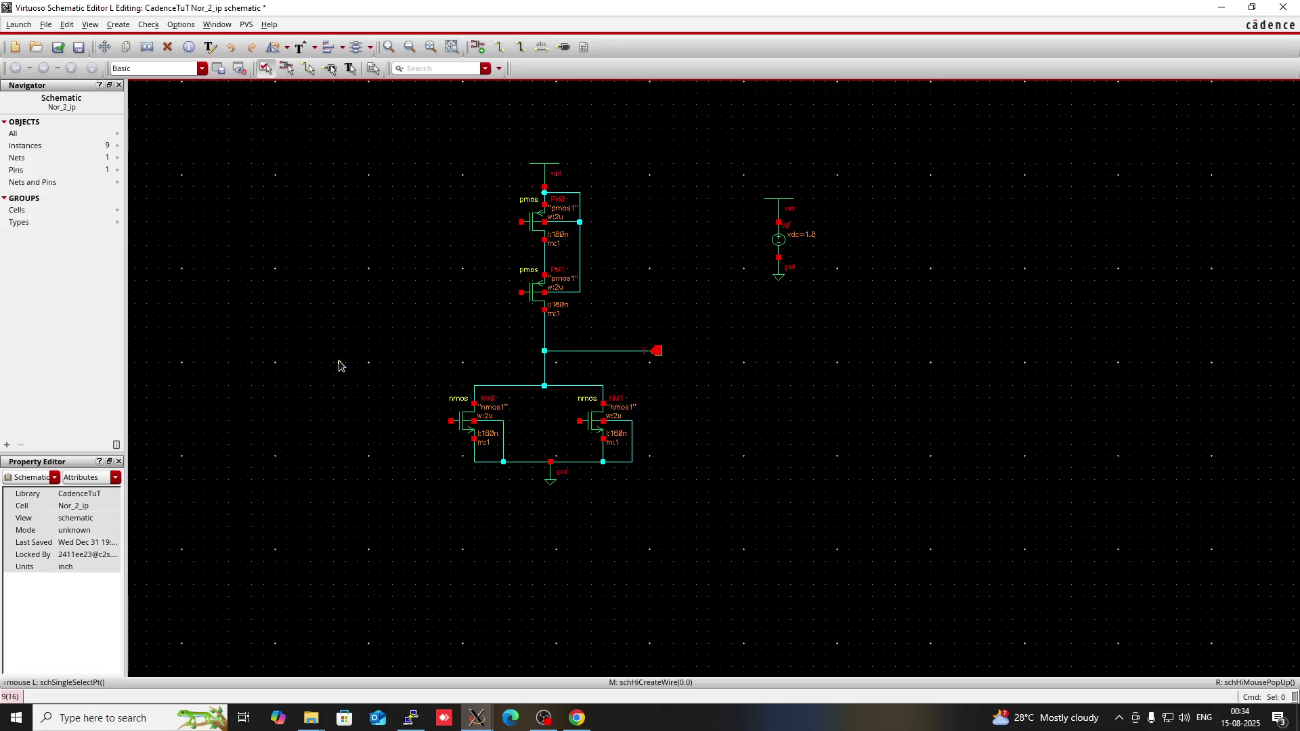
# Create an input pin named A and place it level with the upper PMOS transistor's gate
pyautogui.press('p')
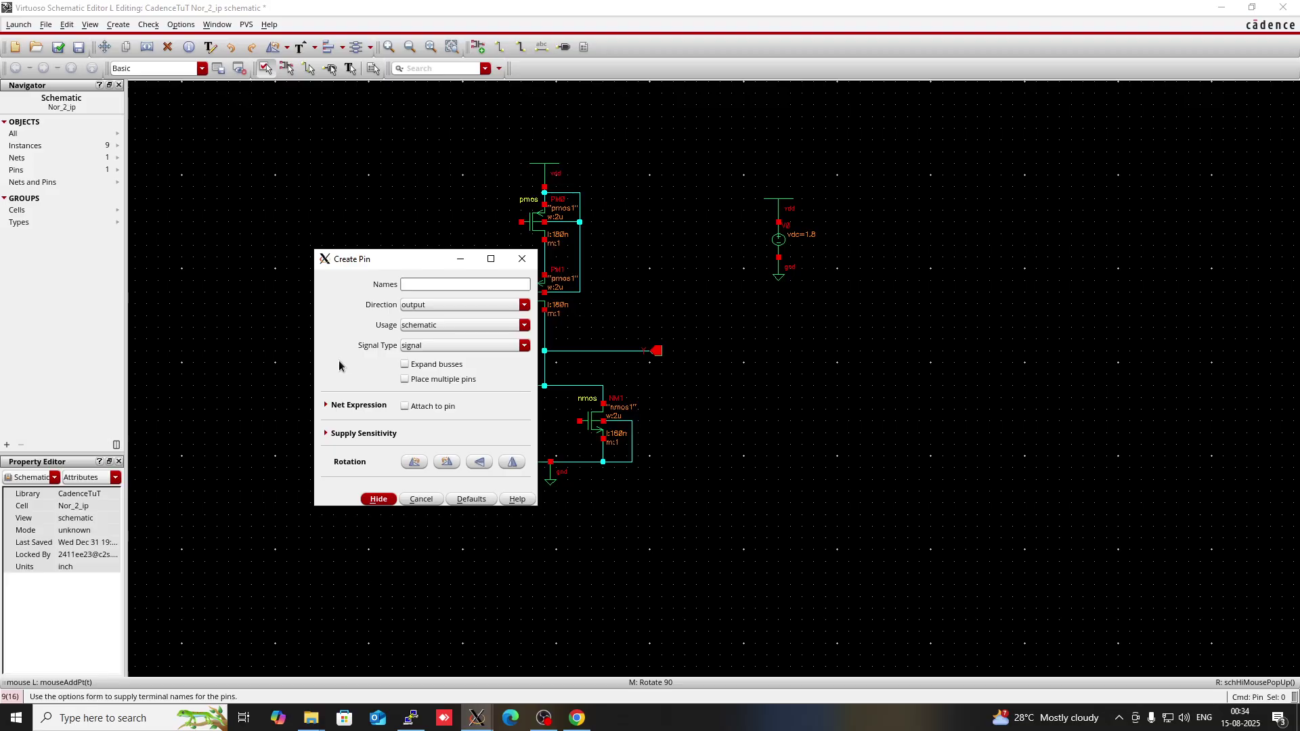
pyautogui.click(418, 306)
pyautogui.click(417, 316)
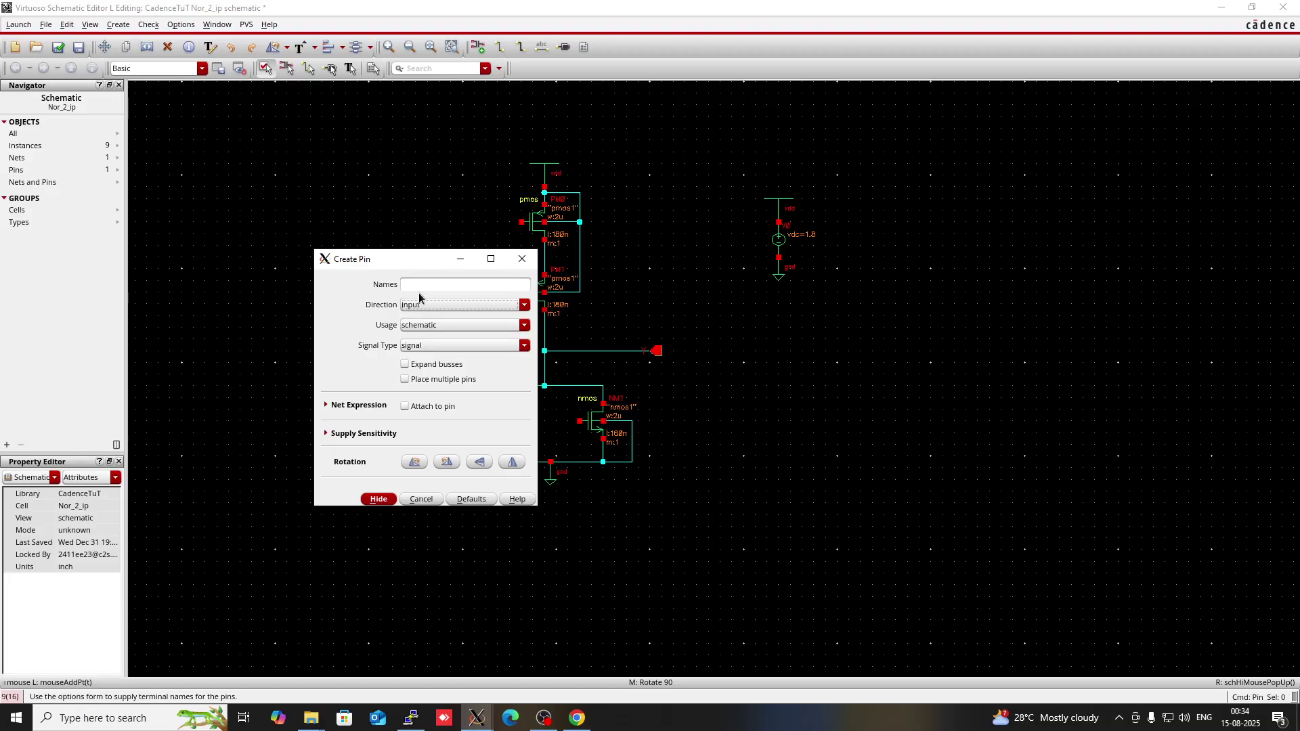
pyautogui.click(418, 288)
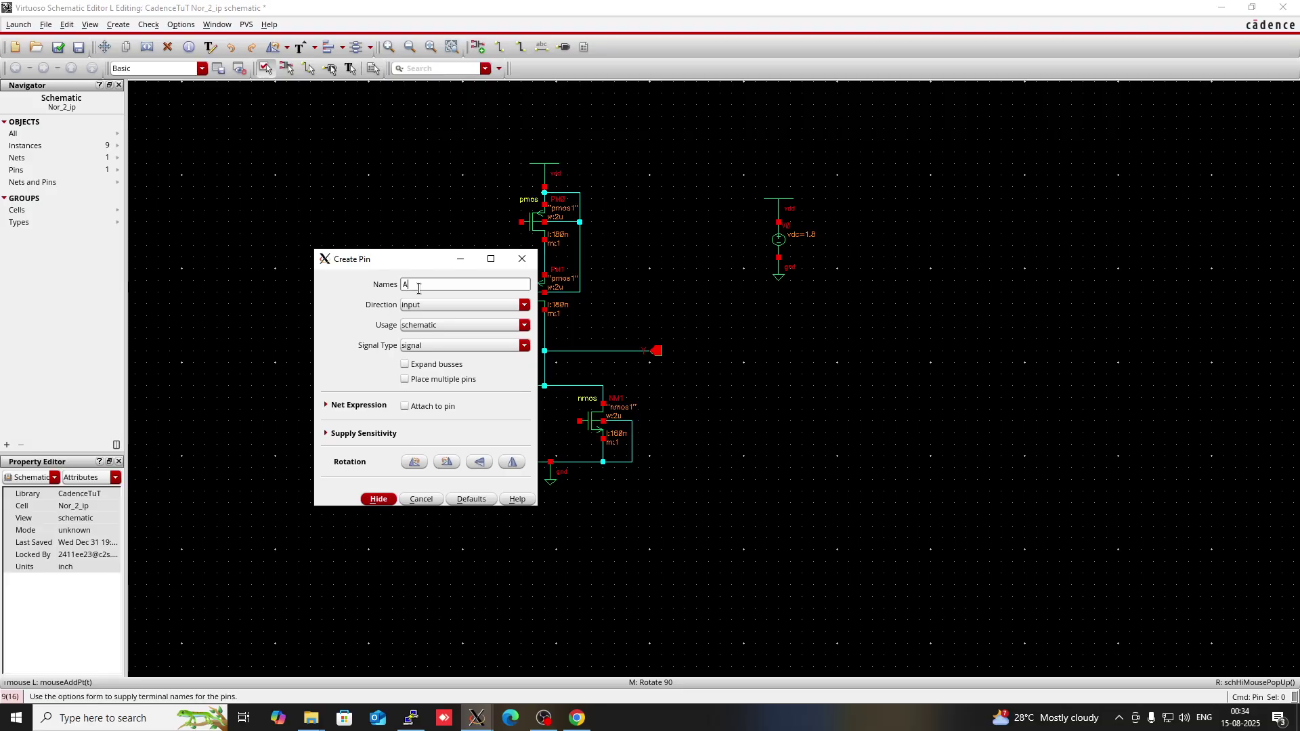
pyautogui.click(379, 499)
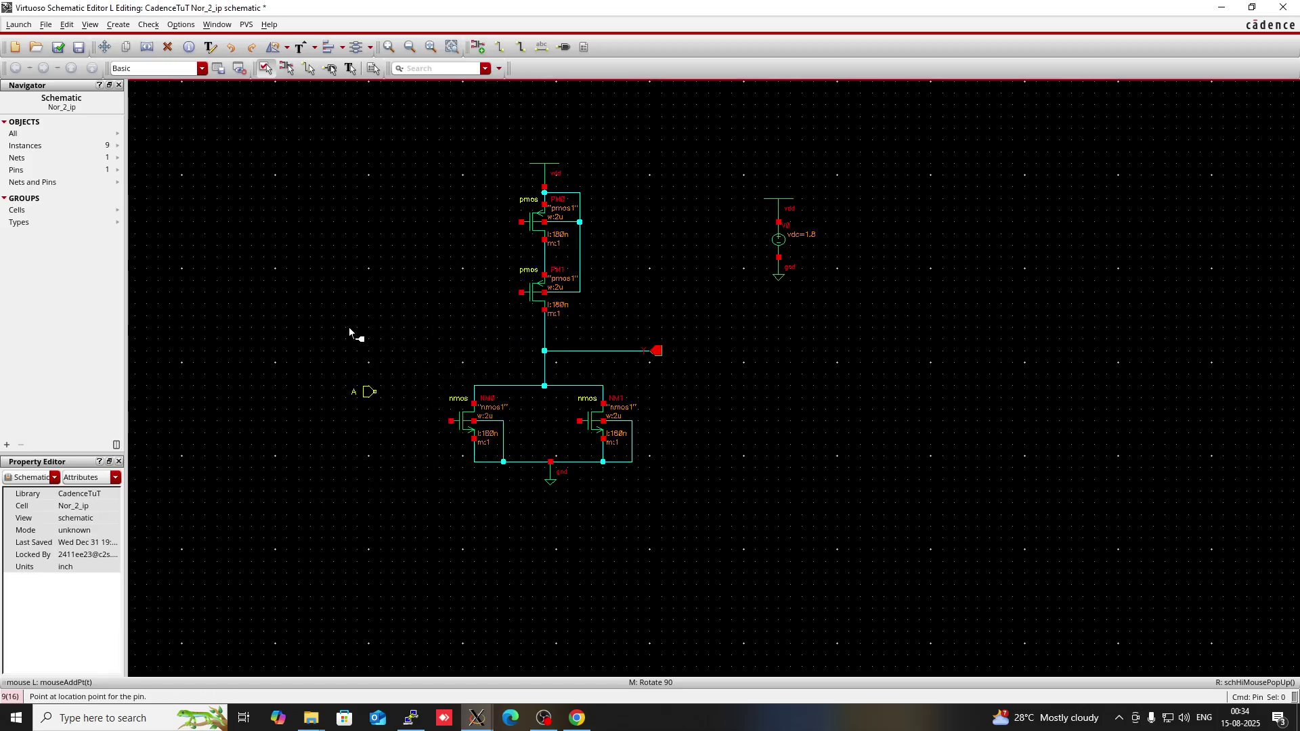
pyautogui.click(370, 222)
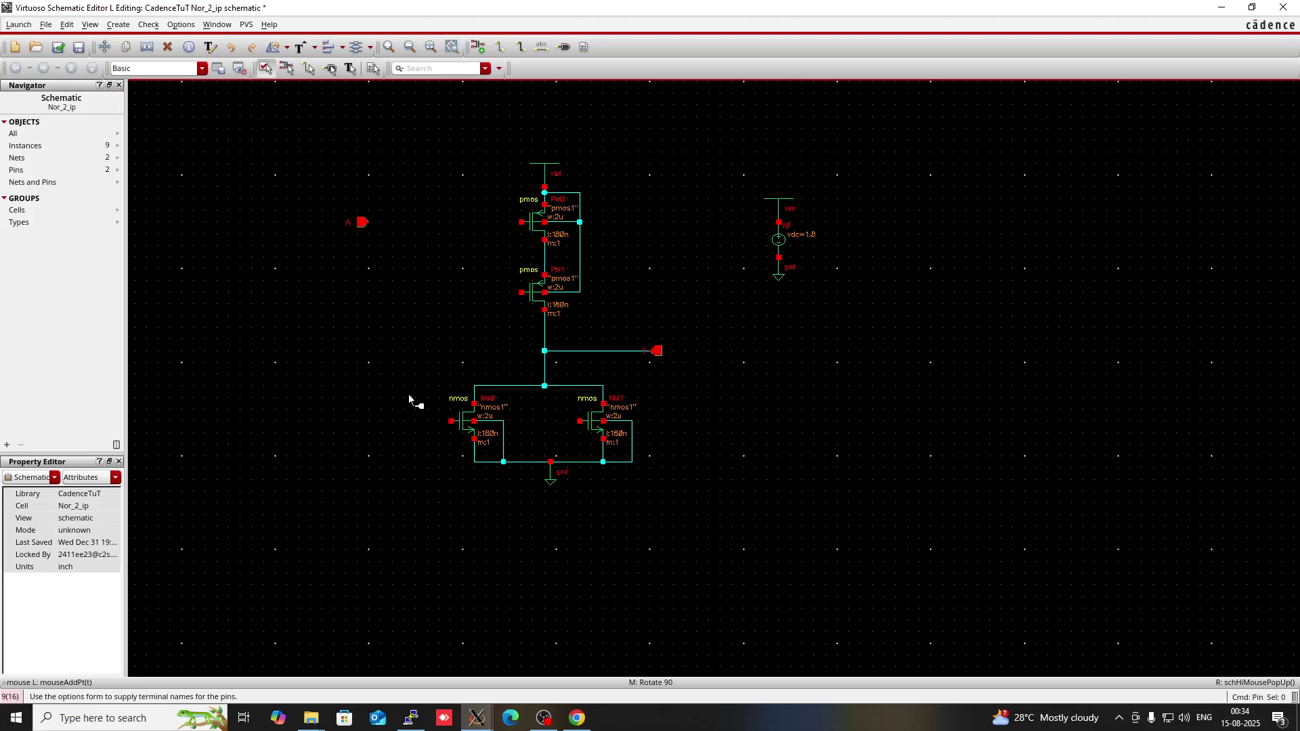
# Create an input pin named B and place it below pin A, near the lower PMOS transistor's gate level
pyautogui.press('F3')
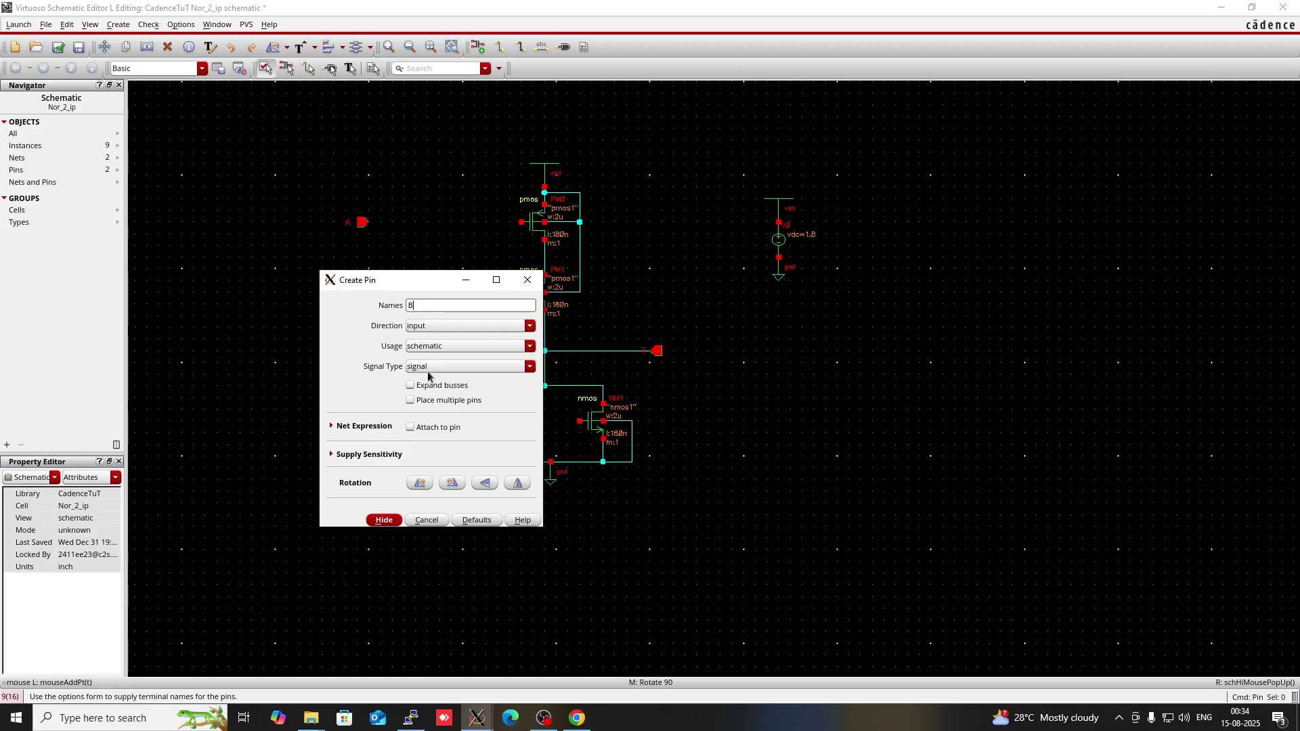
pyautogui.click(381, 520)
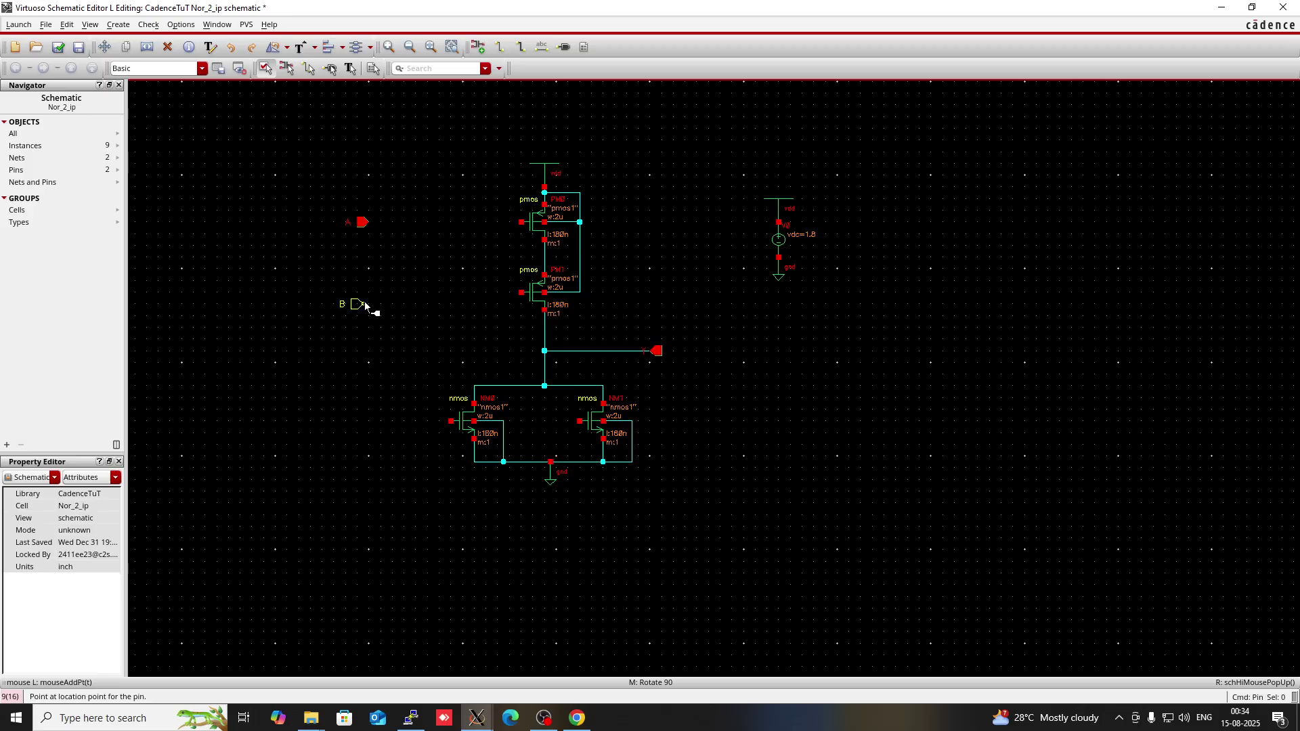
pyautogui.click(367, 310)
pyautogui.press('Escape')
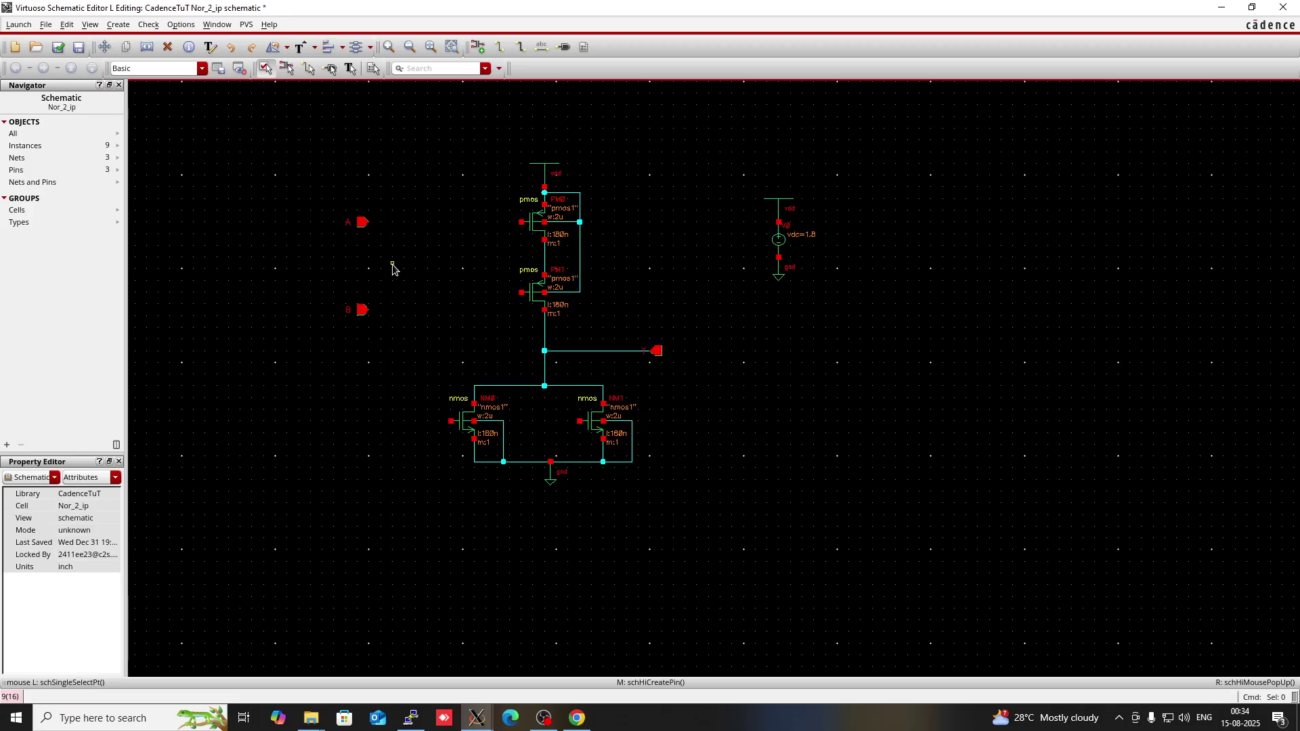
# Wire pin A to the upper PMOS transistor's gate and branch that wire to the left NMOS transistor's gate
pyautogui.press('w')
pyautogui.click(521, 223)
pyautogui.click(364, 223)
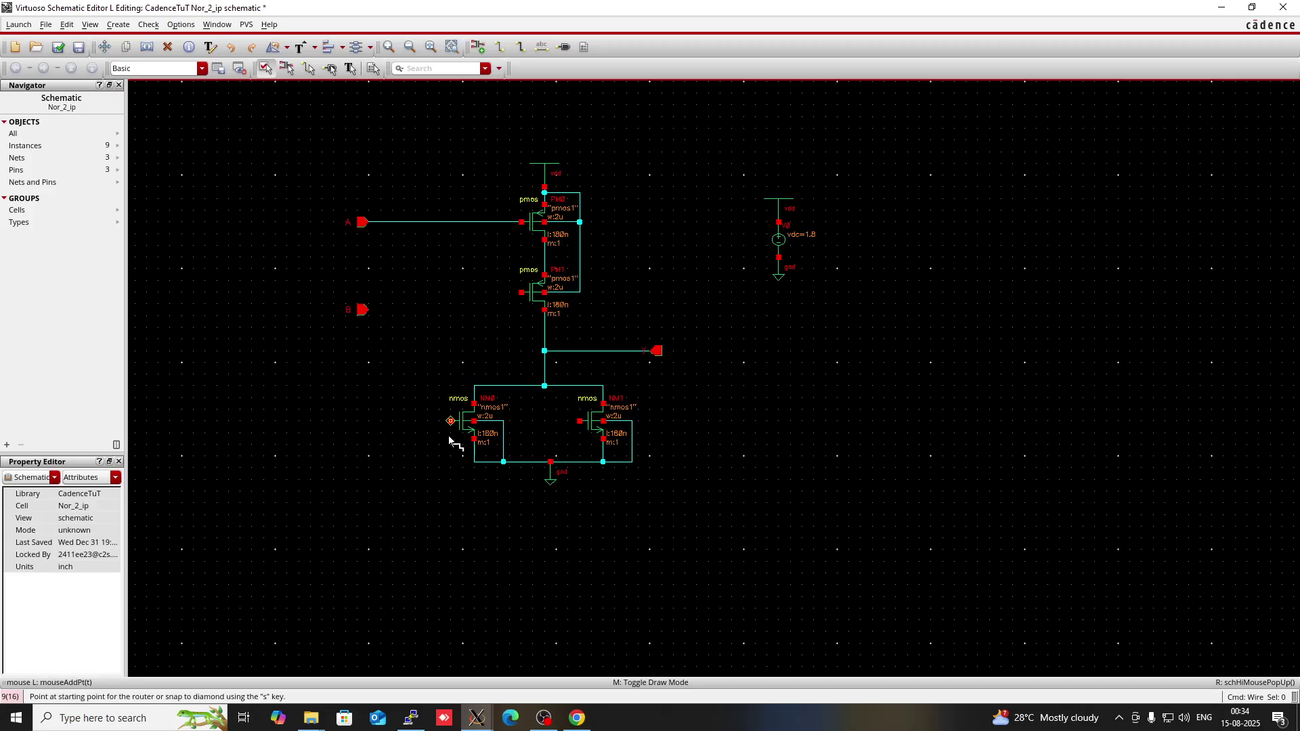
pyautogui.click(409, 222)
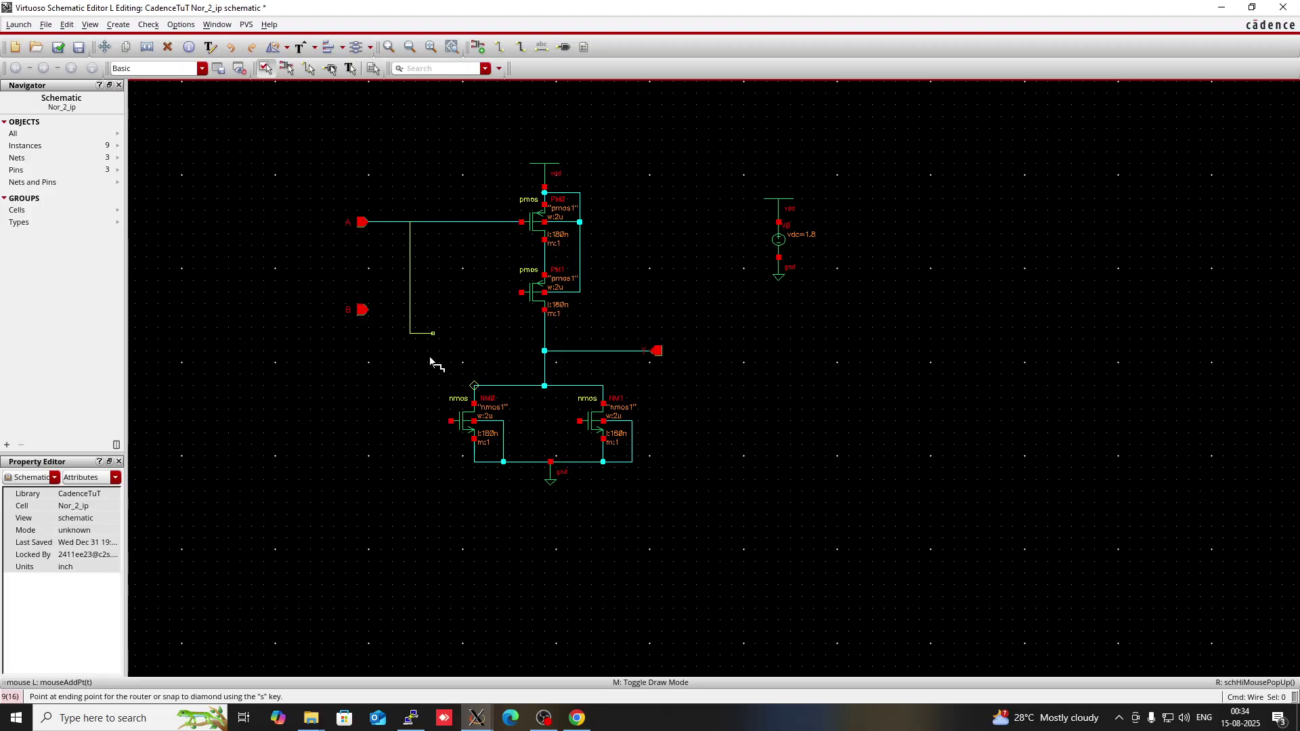
pyautogui.click(451, 420)
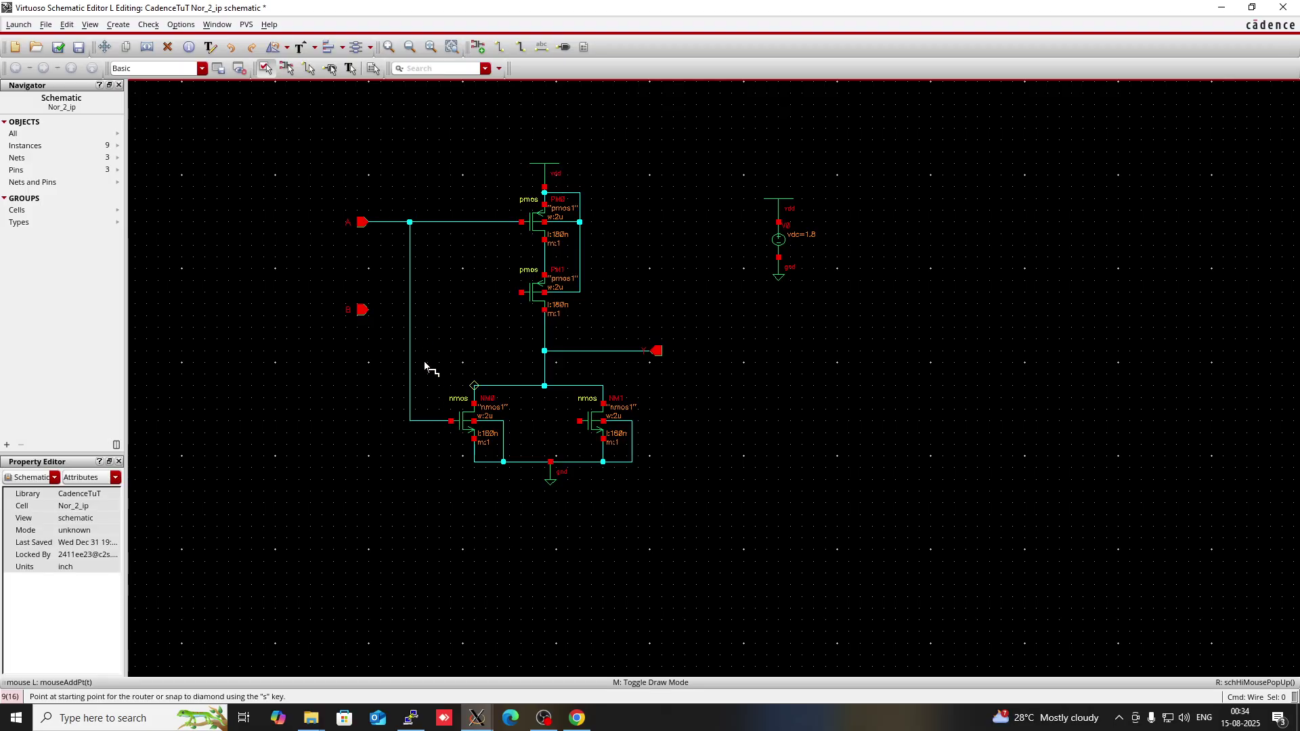
# Wire pin B to the lower PMOS transistor's gate and branch that wire to the right NMOS transistor's gate
pyautogui.click(363, 310)
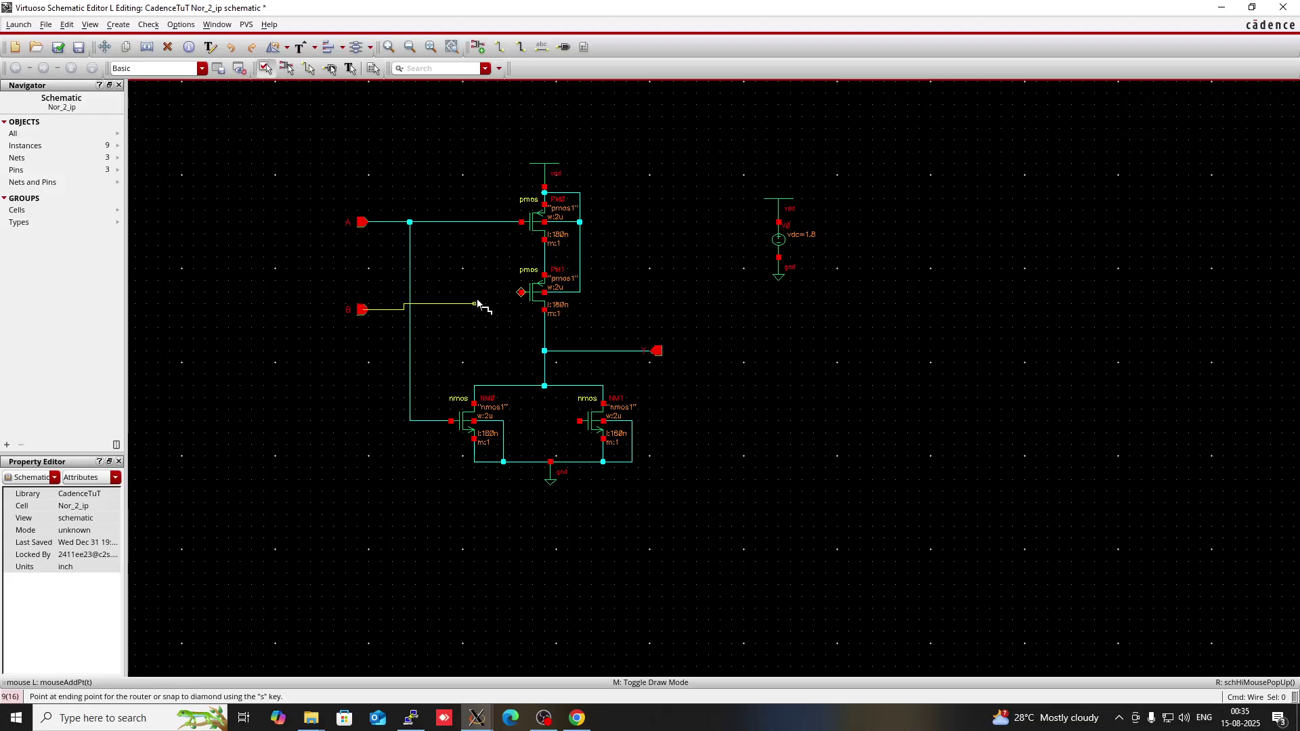
pyautogui.click(521, 292)
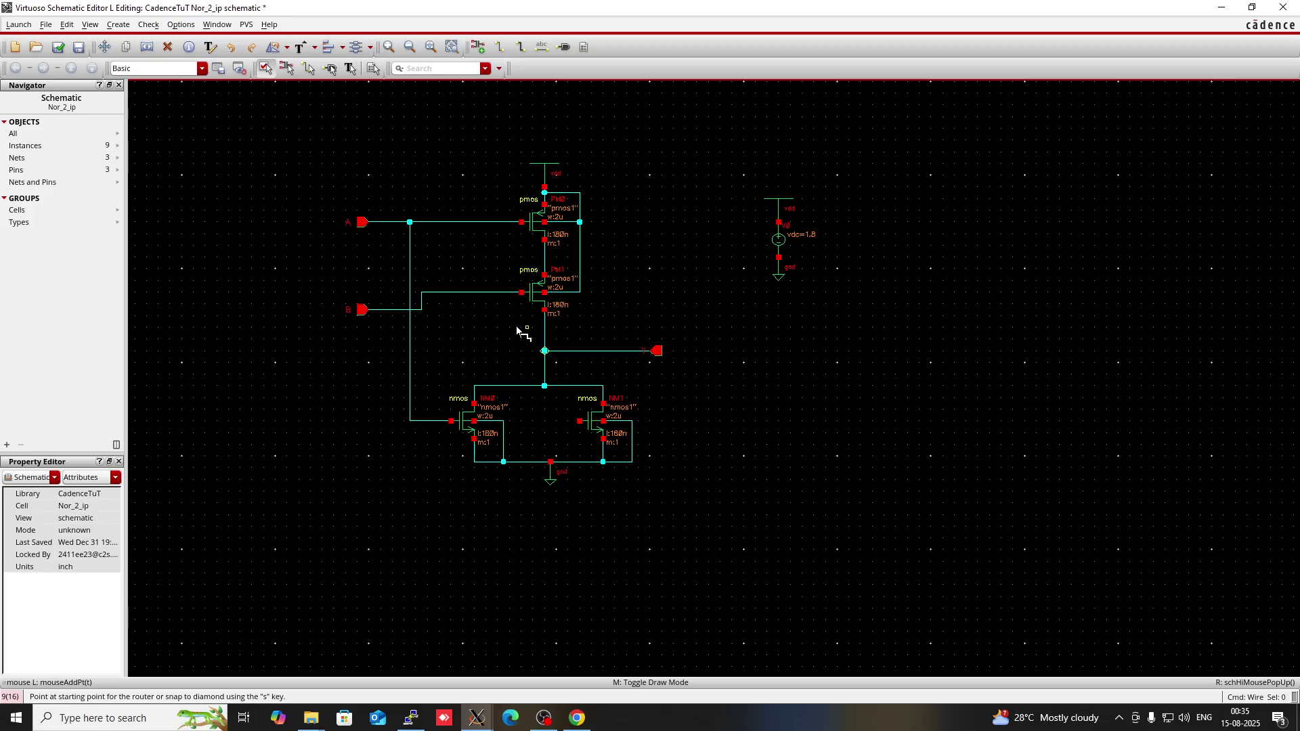
pyautogui.click(481, 294)
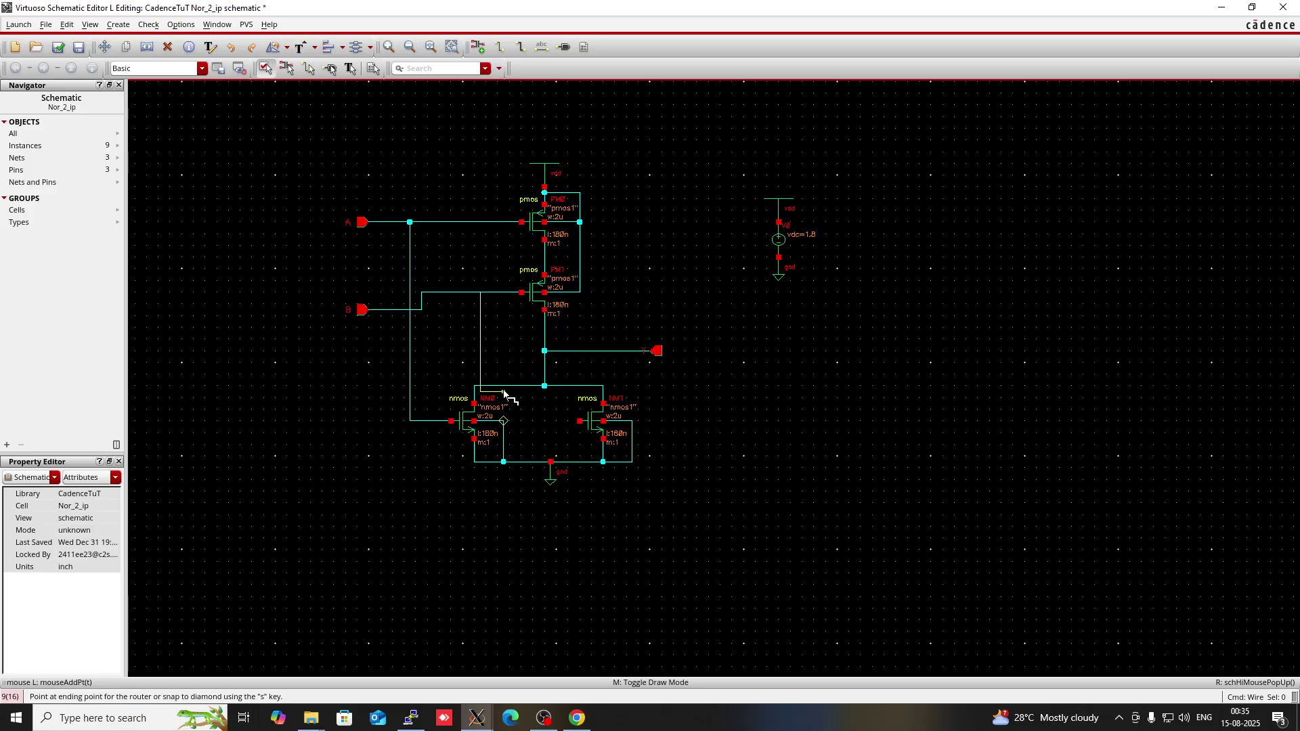
pyautogui.click(578, 421)
pyautogui.press('Escape')
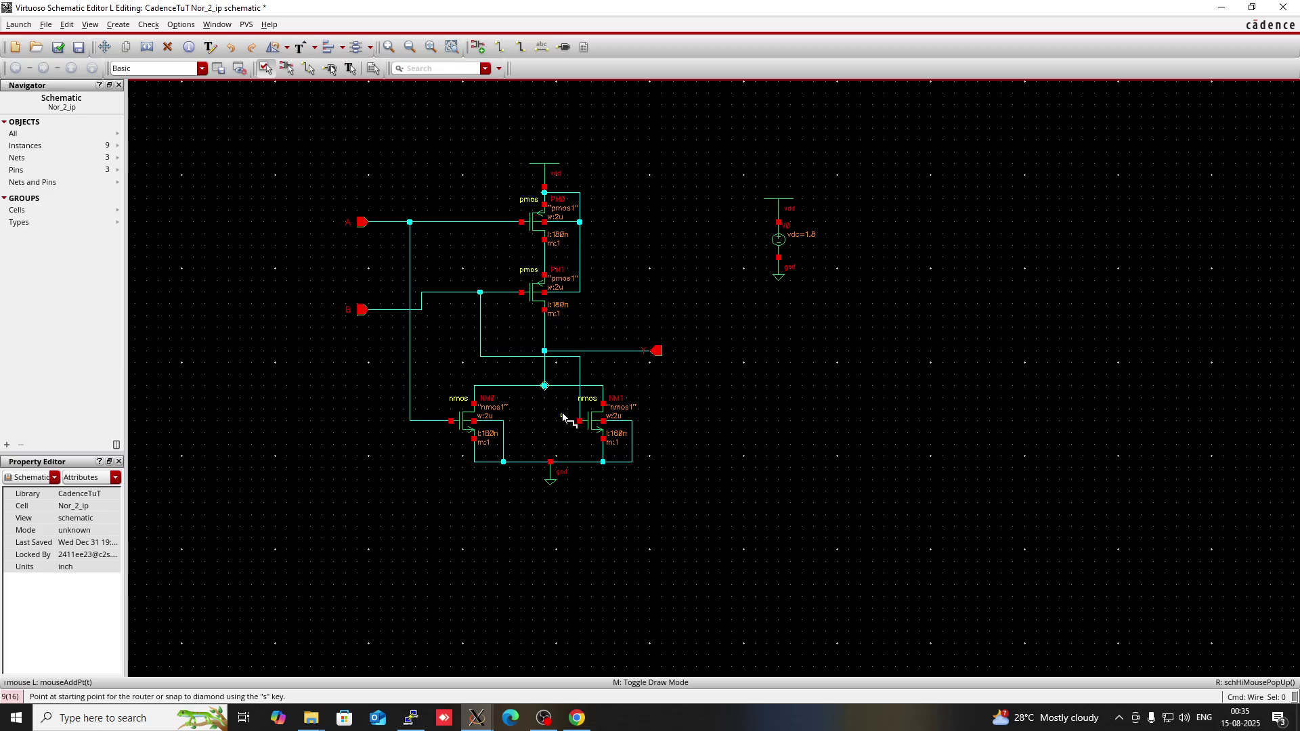
# Stretch the vertical B branch wire closer to the PMOS transistors and move pin B level with the lower PMOS gate
pyautogui.press('s')
pyautogui.click(480, 321)
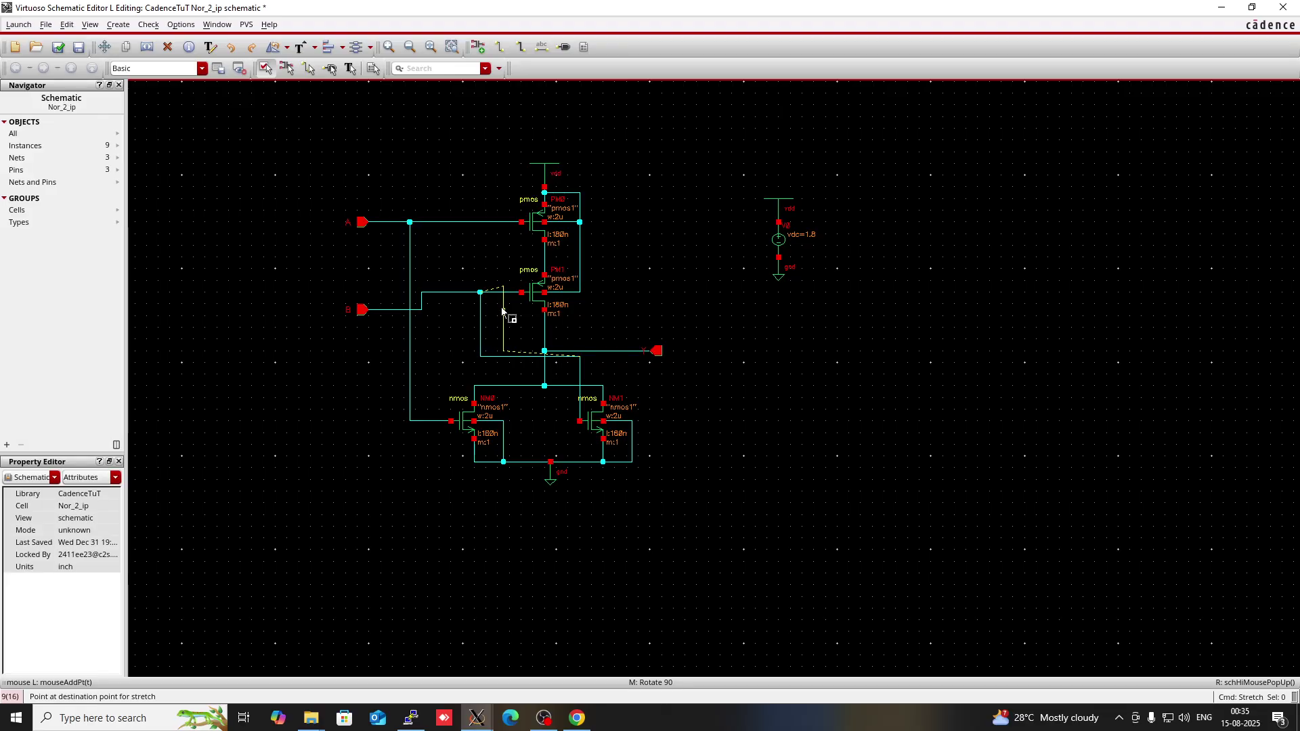
pyautogui.click(506, 320)
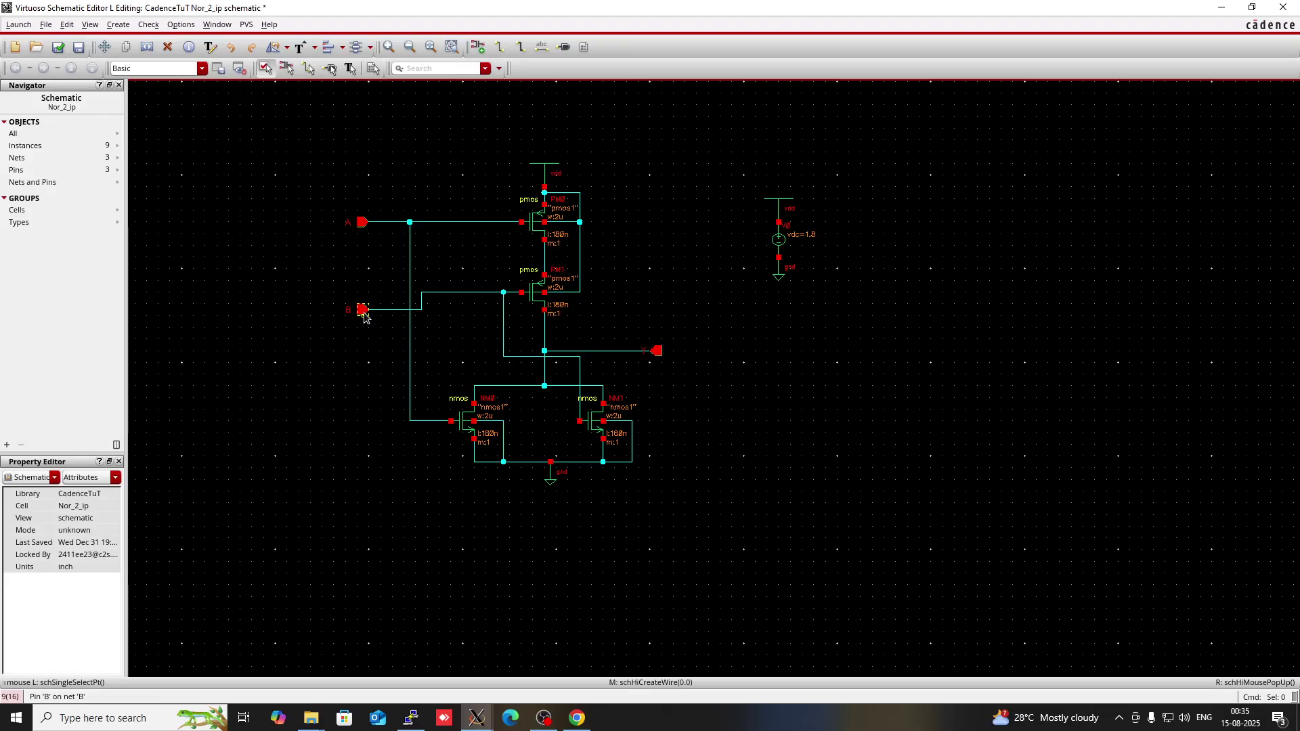
pyautogui.moveTo(363, 314); pyautogui.dragTo(363, 296)
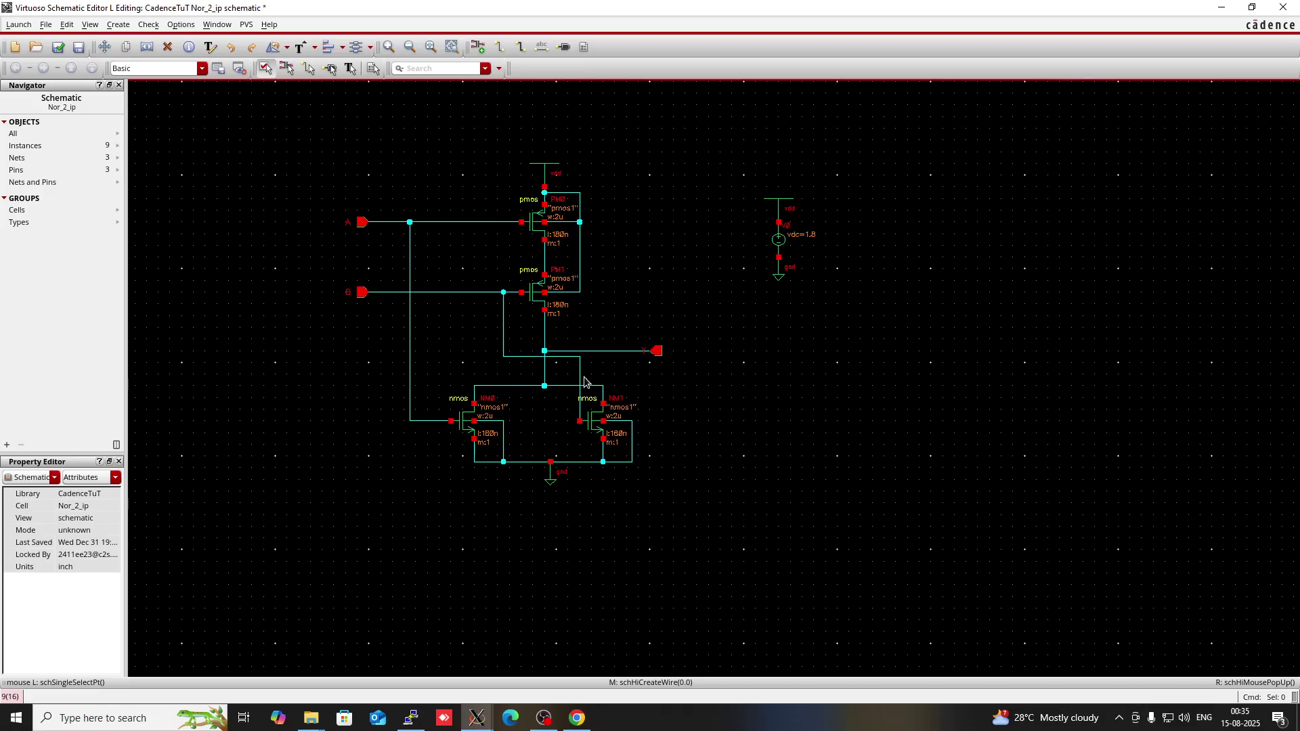
# Straighten the B branch into one vertical run down to the right NMOS gate wire and delete the leftover stub below
pyautogui.moveTo(581, 381); pyautogui.dragTo(506, 387)
pyautogui.click(506, 385)
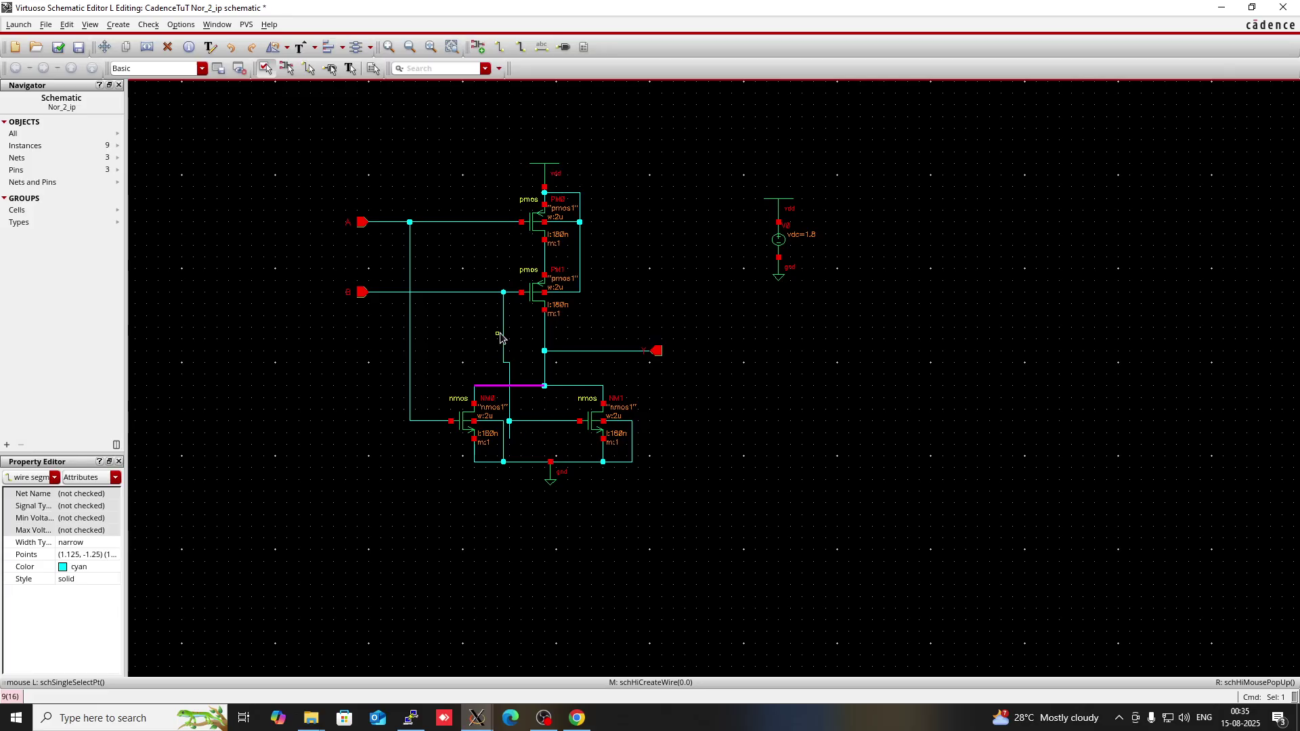
pyautogui.moveTo(501, 336); pyautogui.dragTo(510, 342)
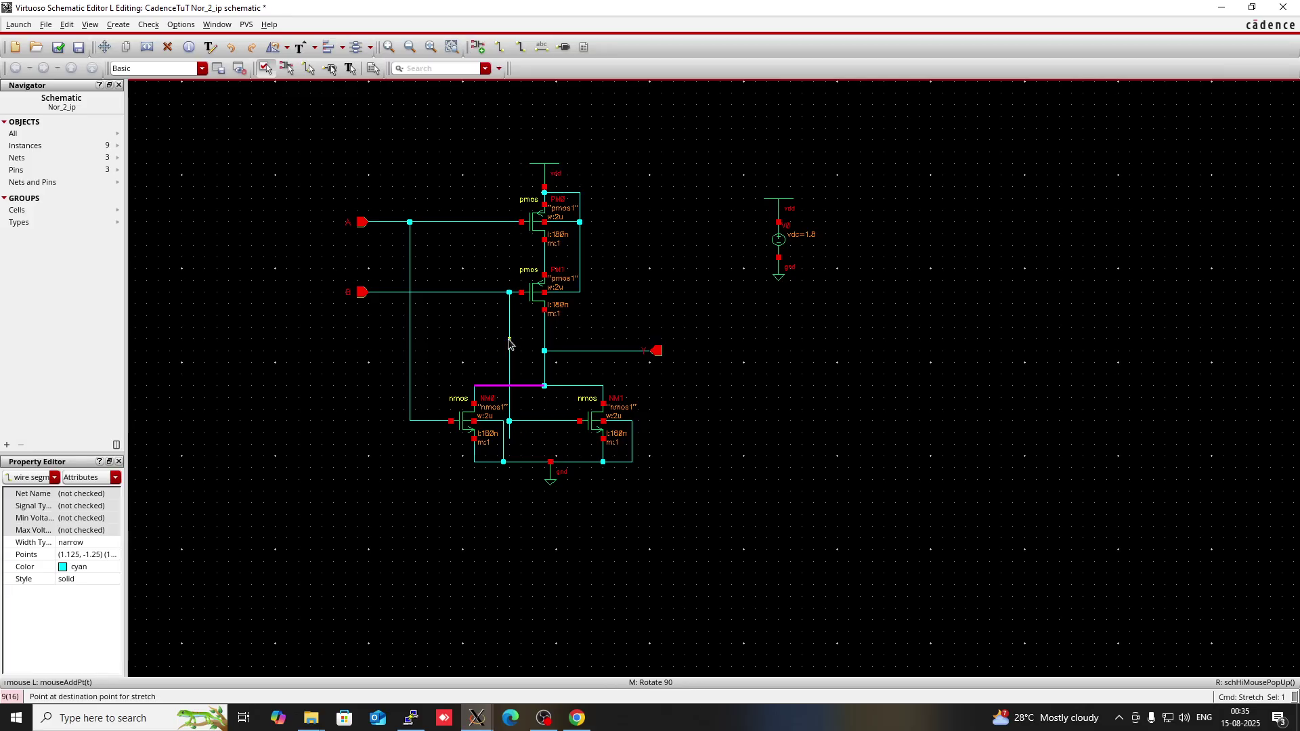
pyautogui.click(509, 435)
pyautogui.press('Delete')
pyautogui.press('Escape')
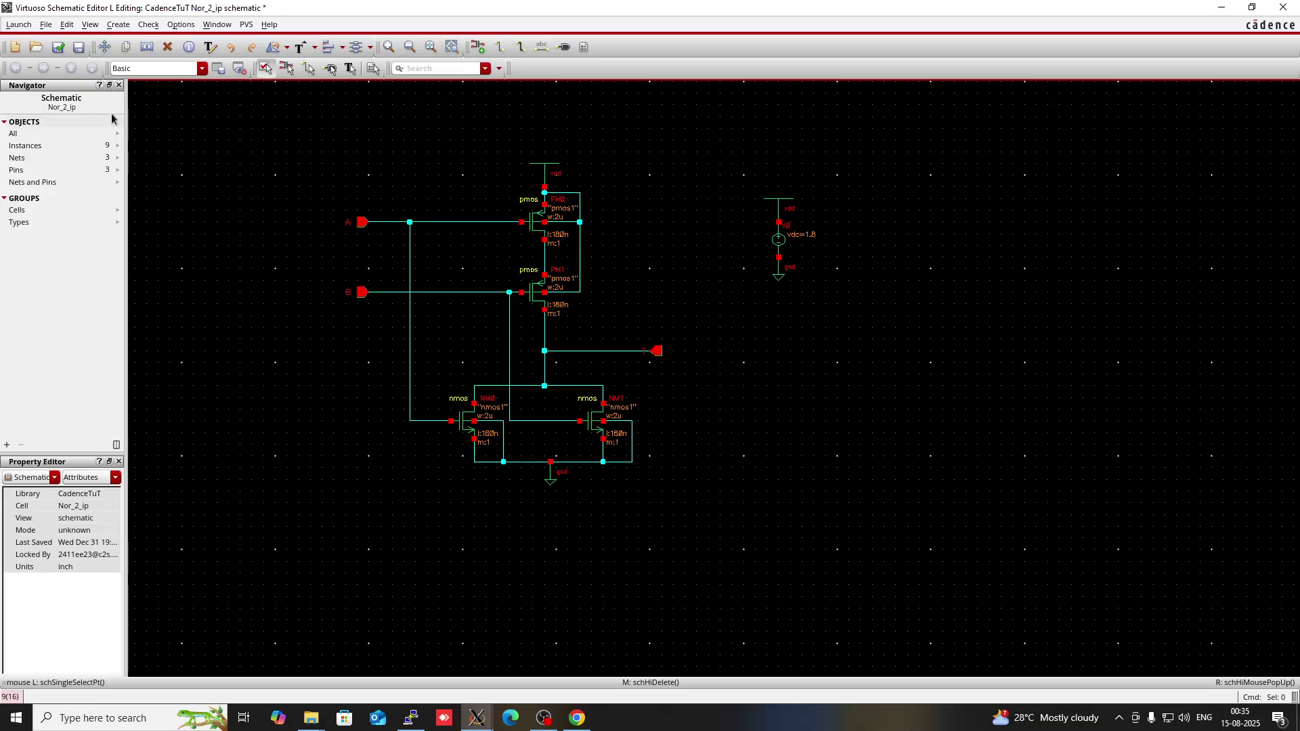
# Check and save the schematic, review the result in the Virtuoso log window, and return to the schematic
pyautogui.click(59, 48)
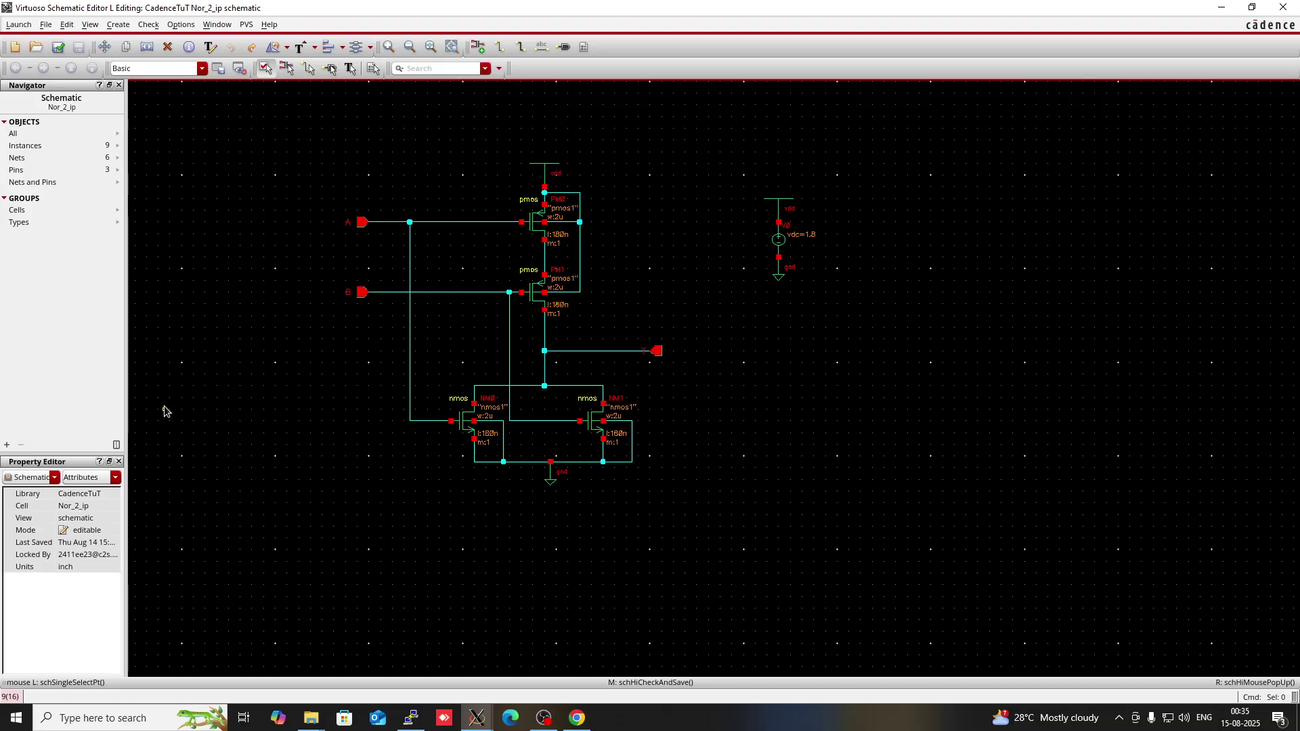
pyautogui.click(478, 719)
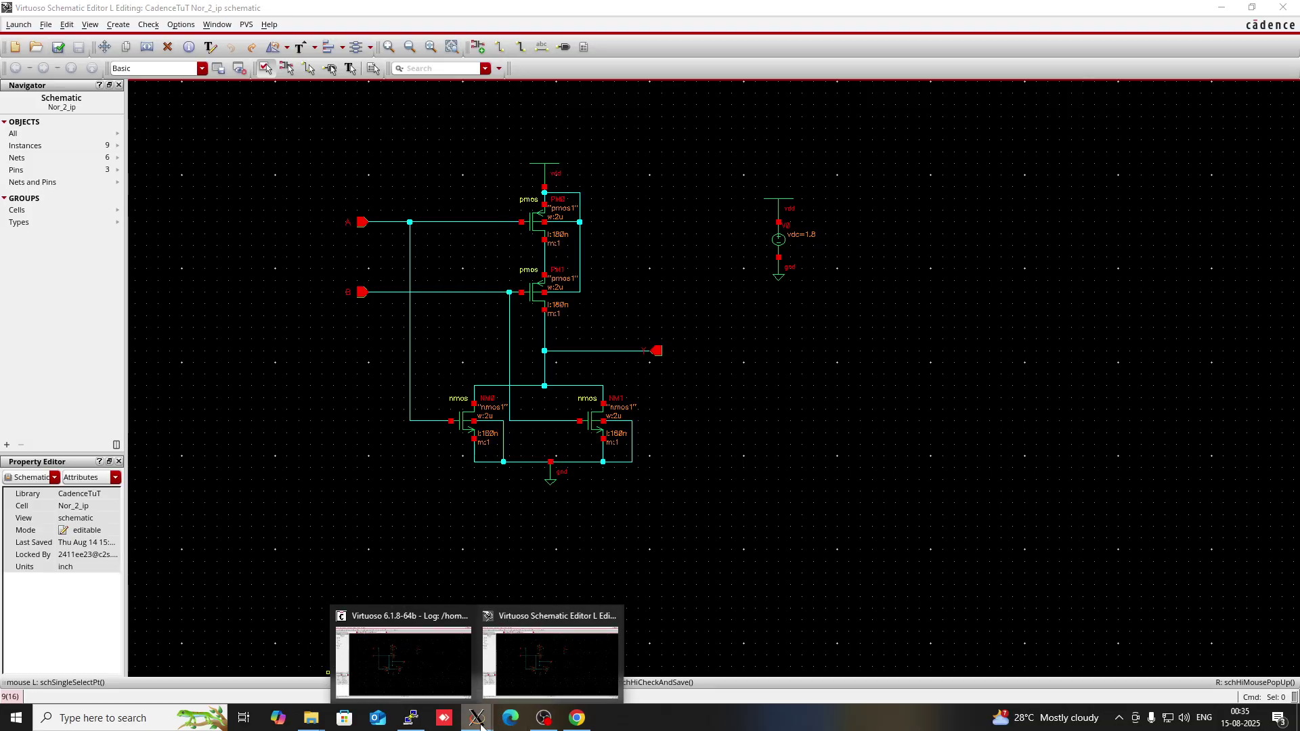
pyautogui.click(405, 653)
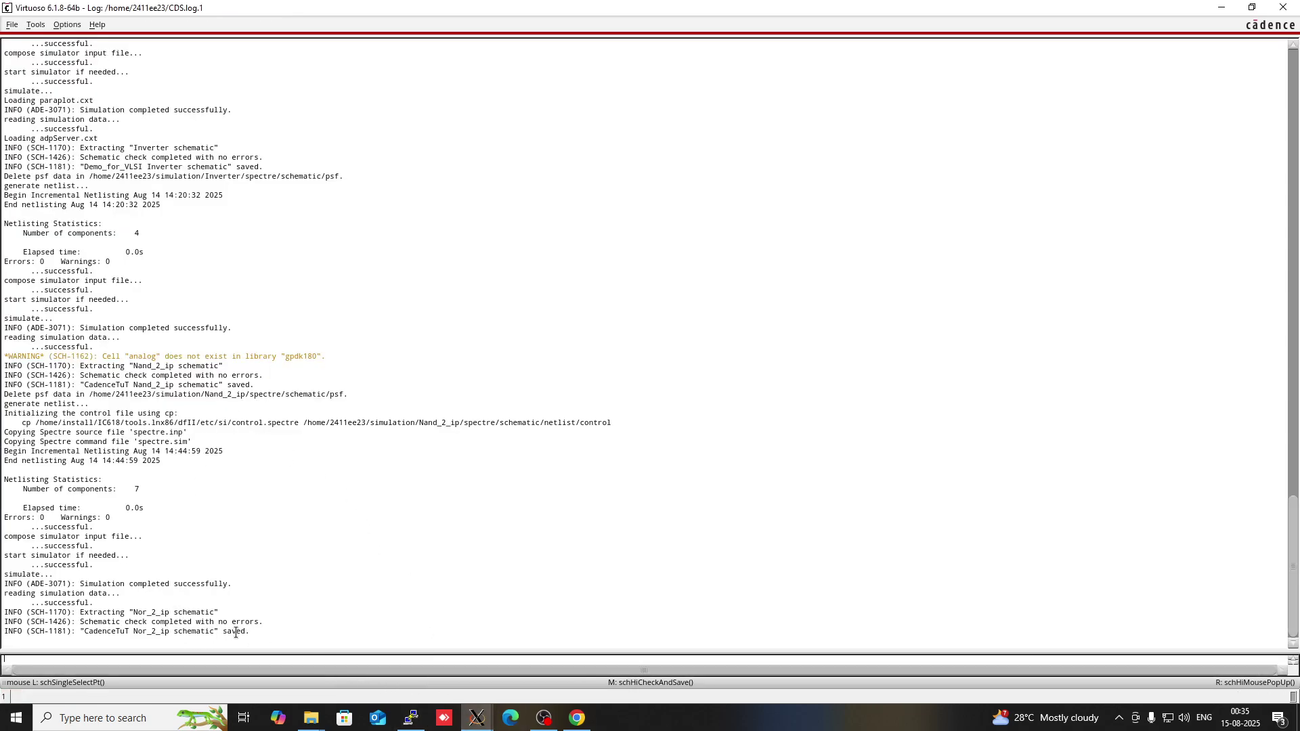
pyautogui.click(477, 717)
pyautogui.click(549, 677)
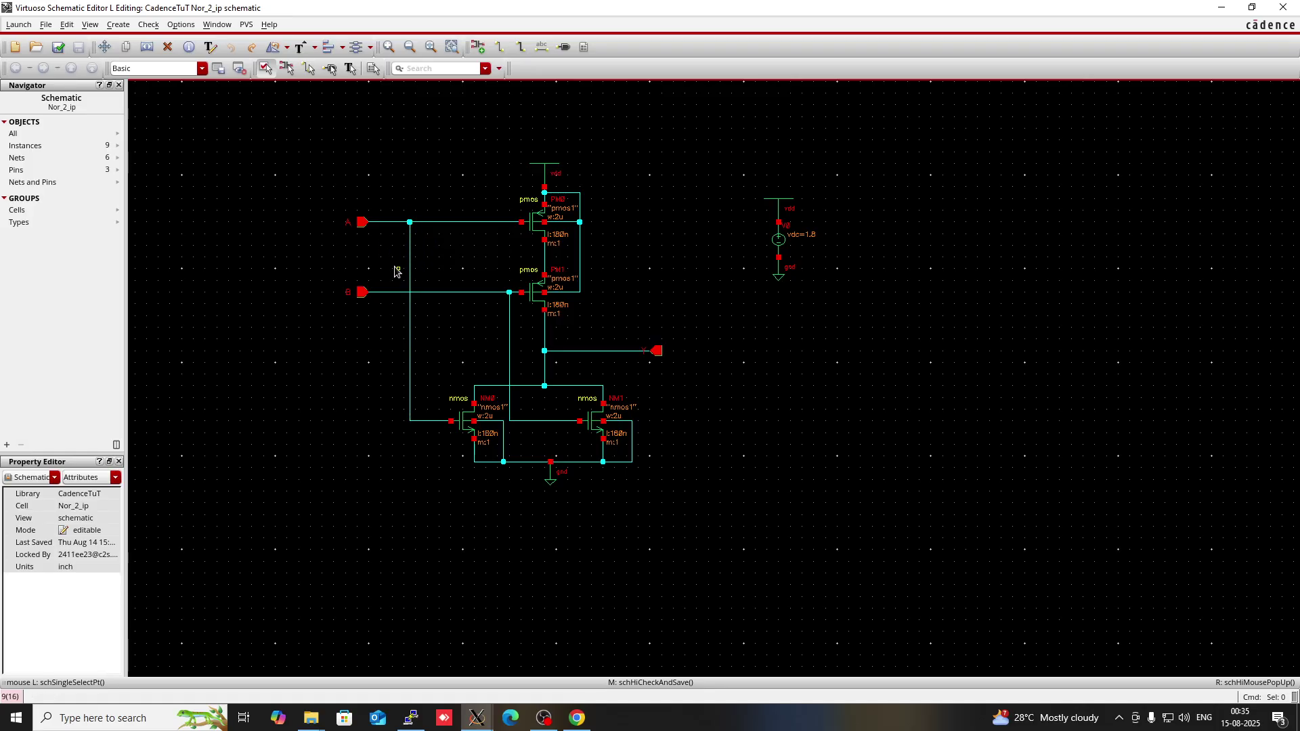
# Start adding an instance of the vpulse cell from analogLib
pyautogui.press('i')
pyautogui.click(90, 95)
pyautogui.doubleClick(90, 95)
pyautogui.press('BackSpace')
pyautogui.write('vpulse')
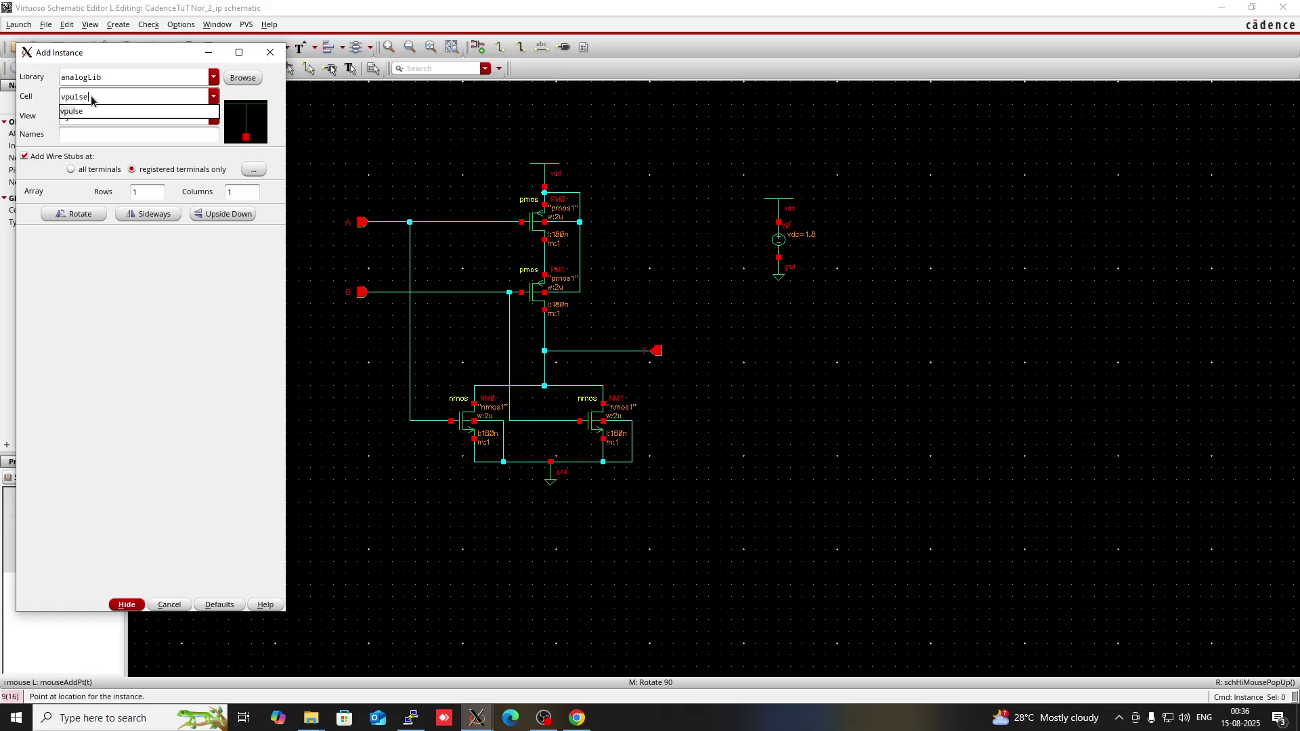
pyautogui.click(91, 112)
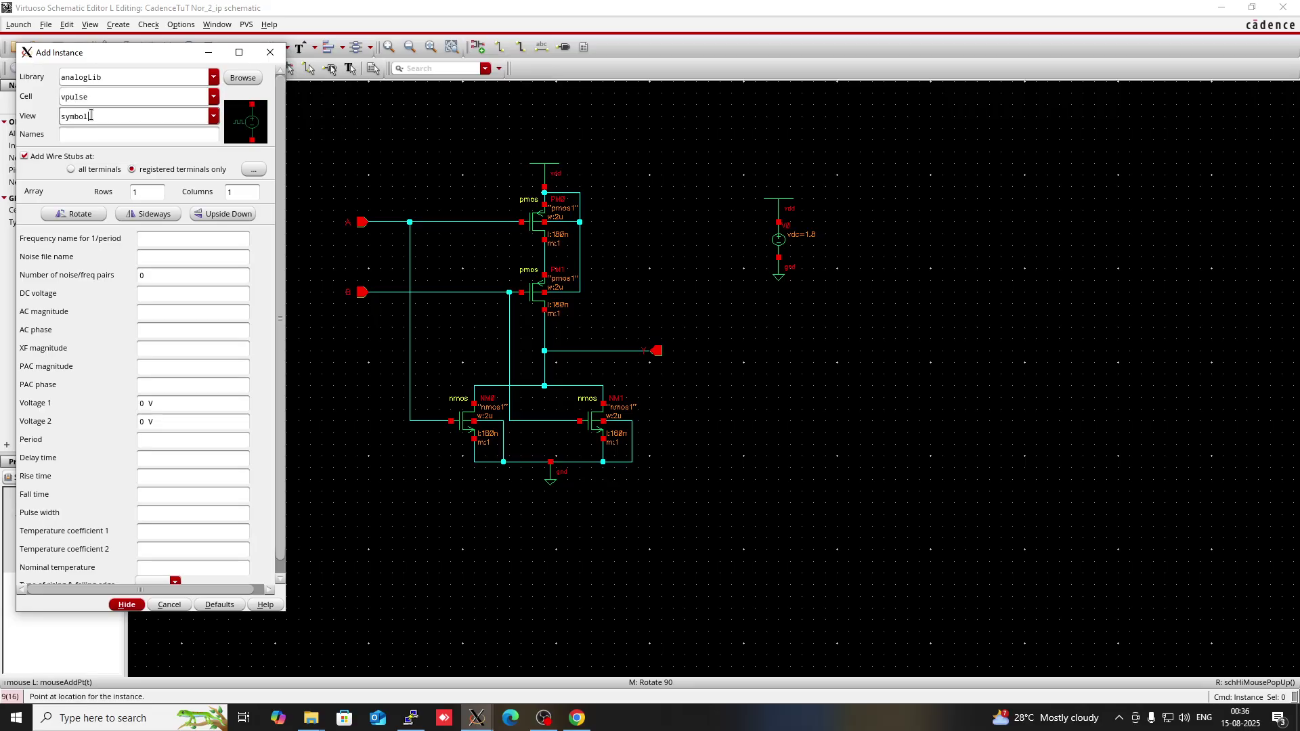
# Set the pulse source's Voltage 1 to 1.8 V, period to 10n s and pulse width to 5n s
pyautogui.click(148, 404)
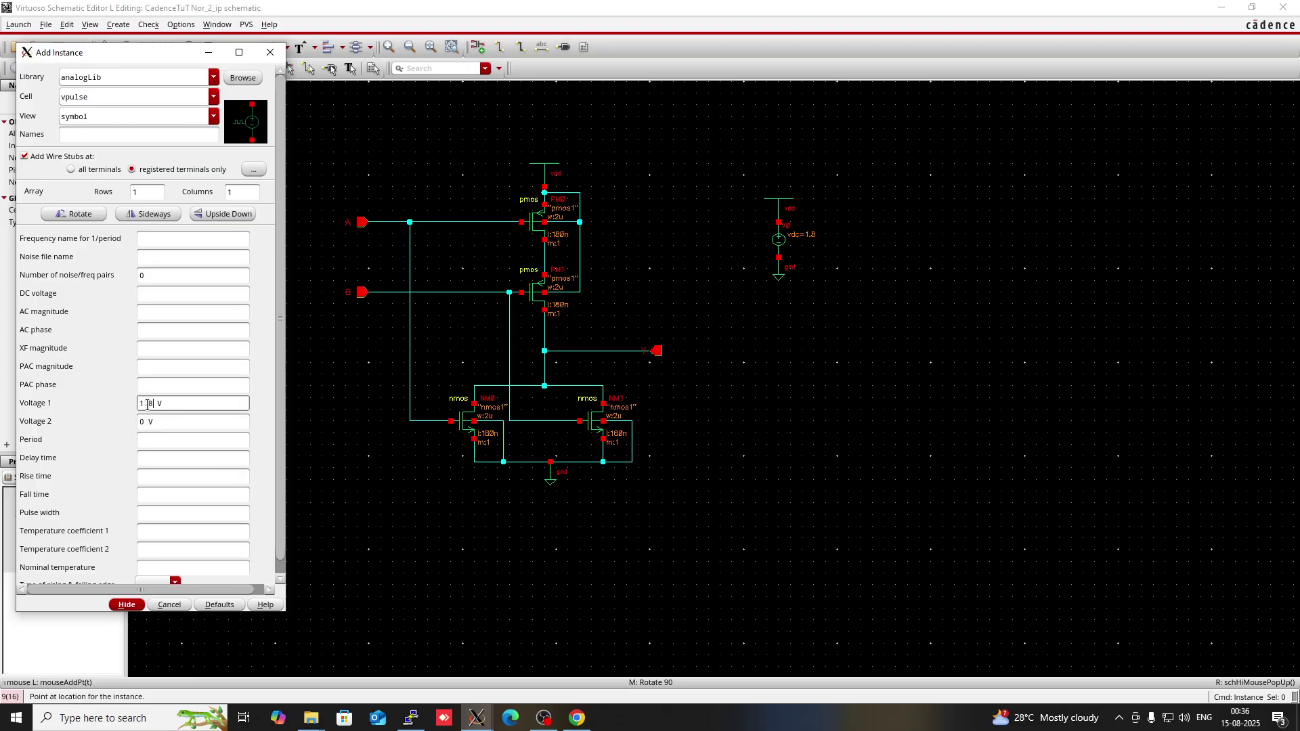
pyautogui.click(160, 444)
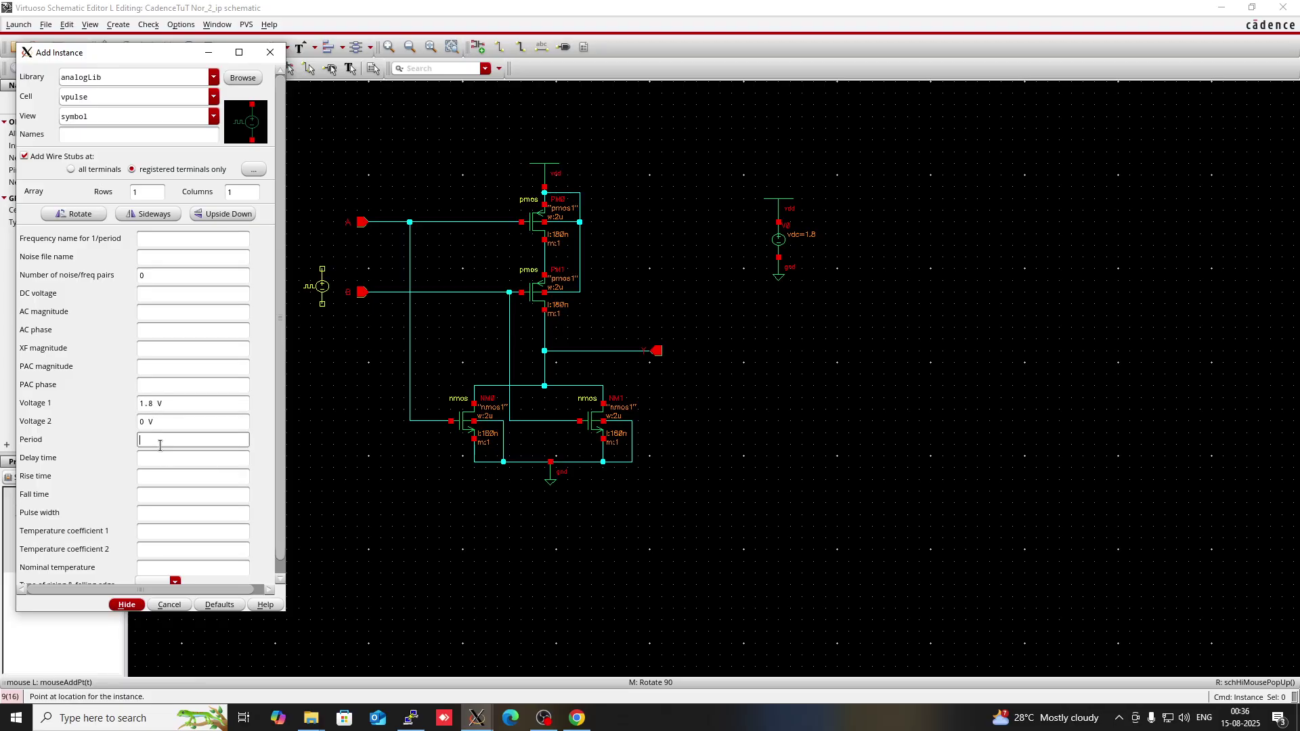
pyautogui.write('10n')
pyautogui.click(159, 516)
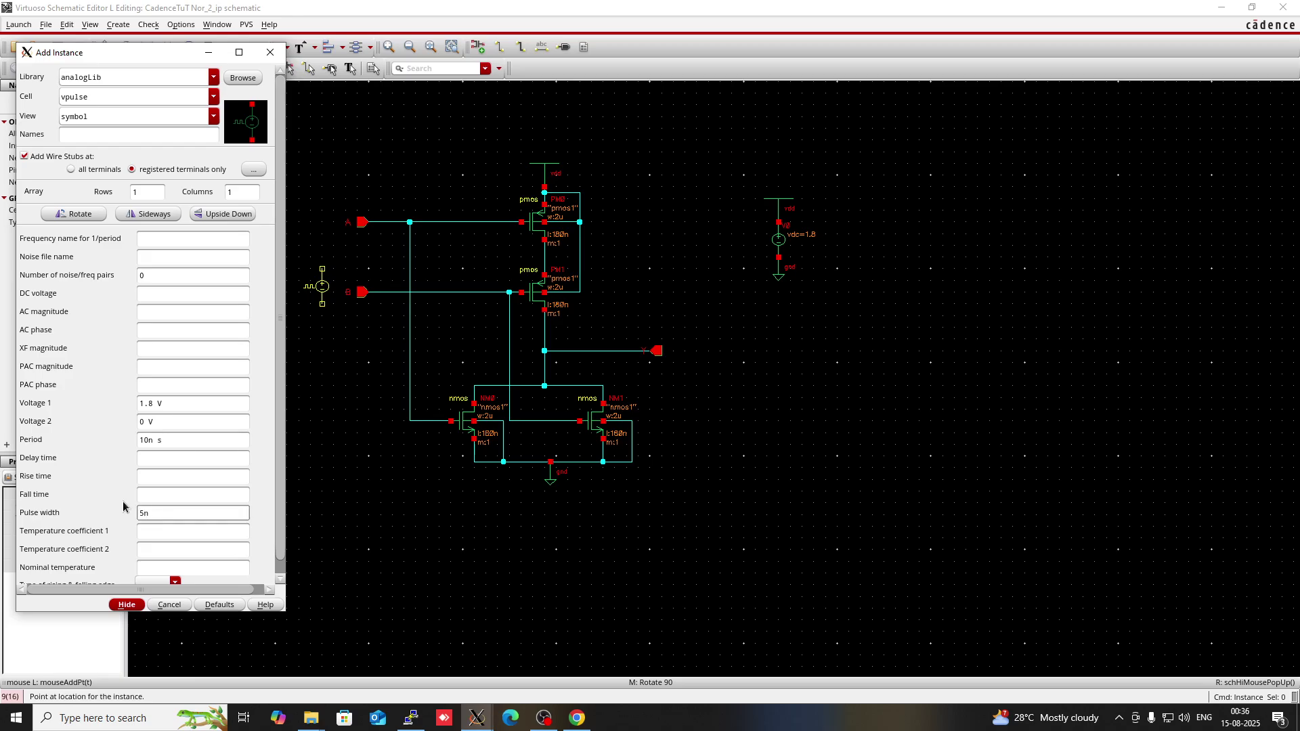
pyautogui.click(194, 493)
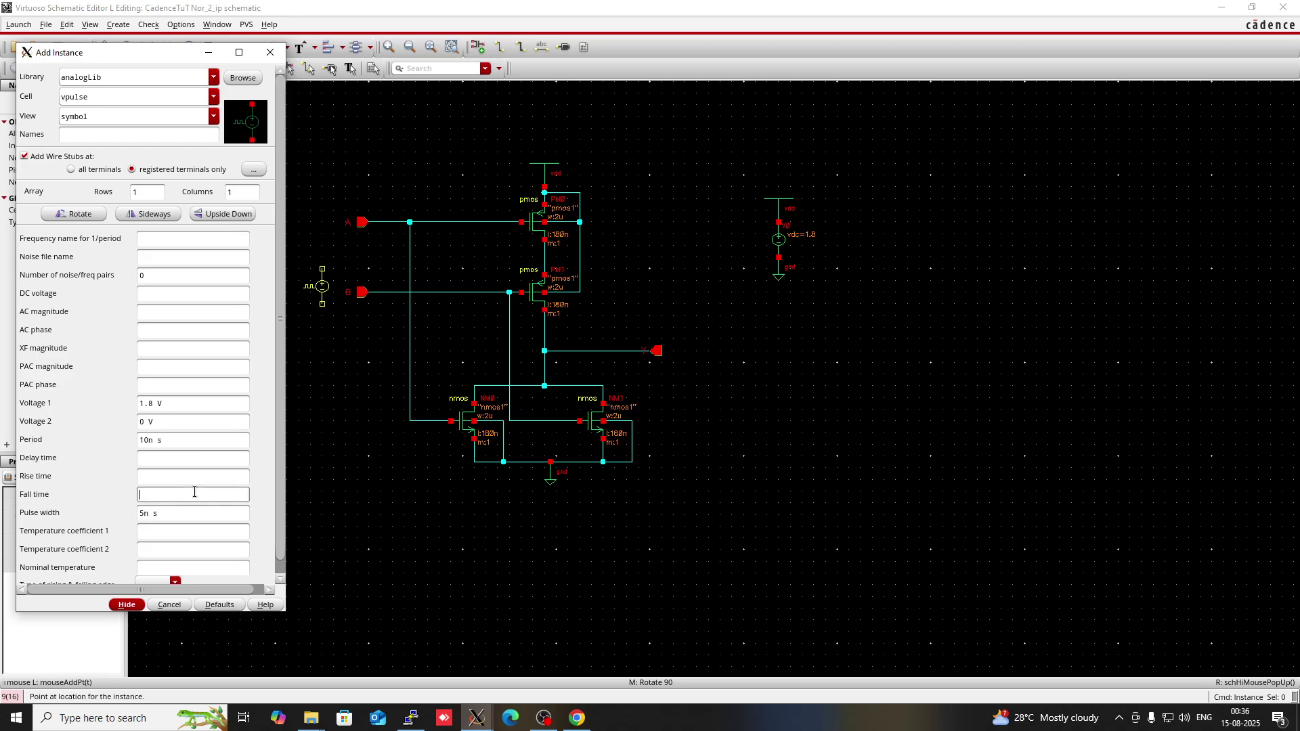
pyautogui.click(126, 605)
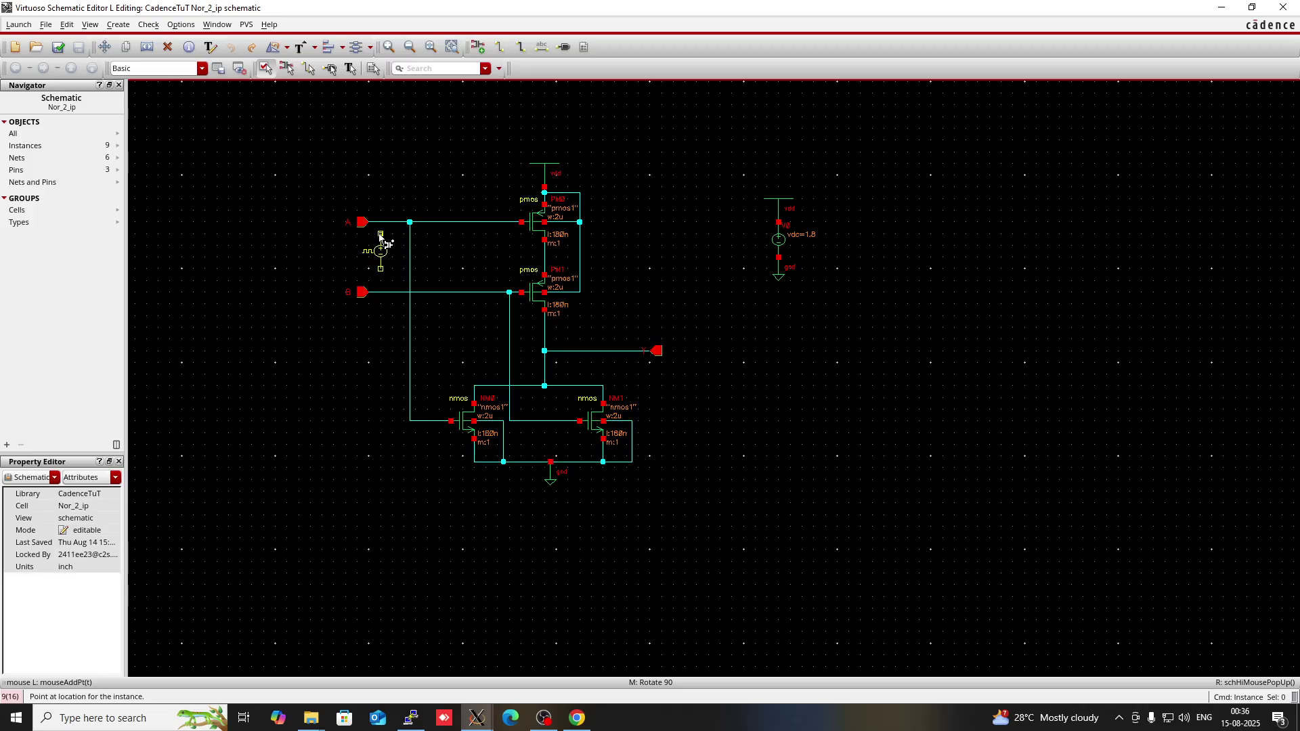
# Place two vpulse sources, one just below the pin A wire and one just below the pin B wire
pyautogui.click(380, 235)
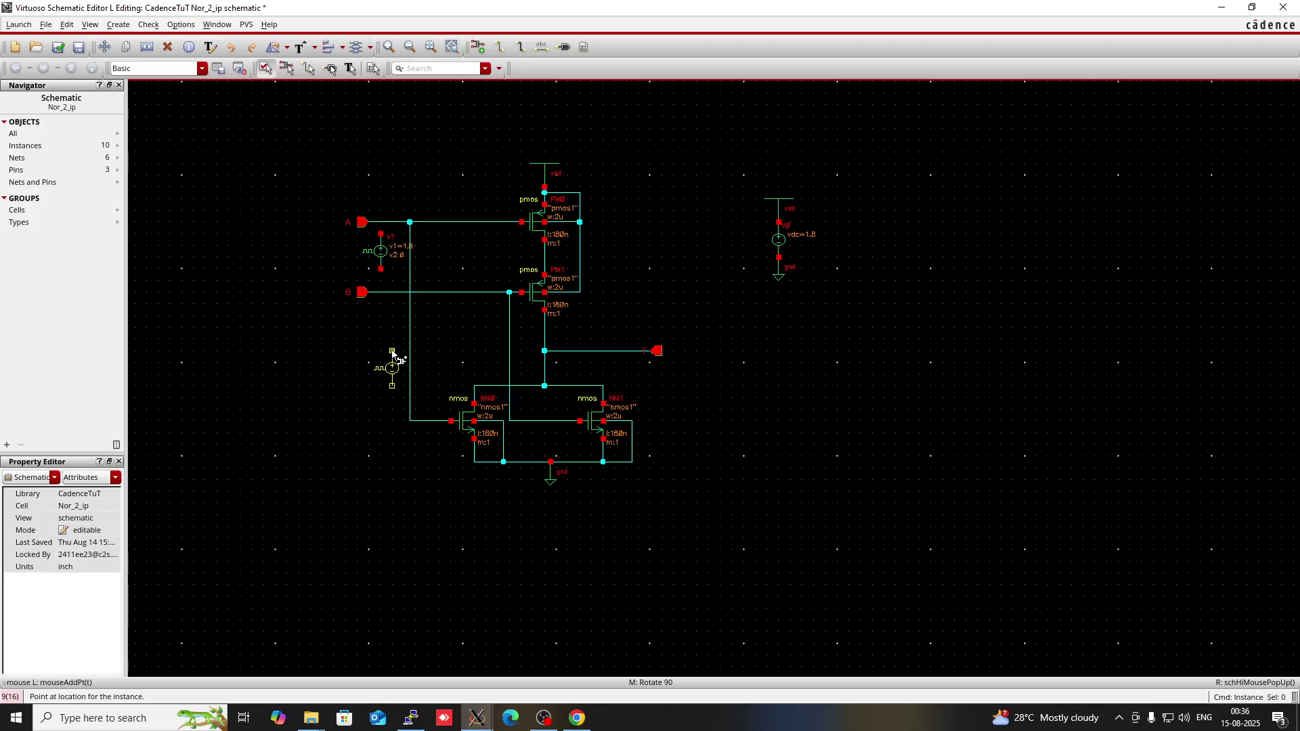
pyautogui.click(380, 333)
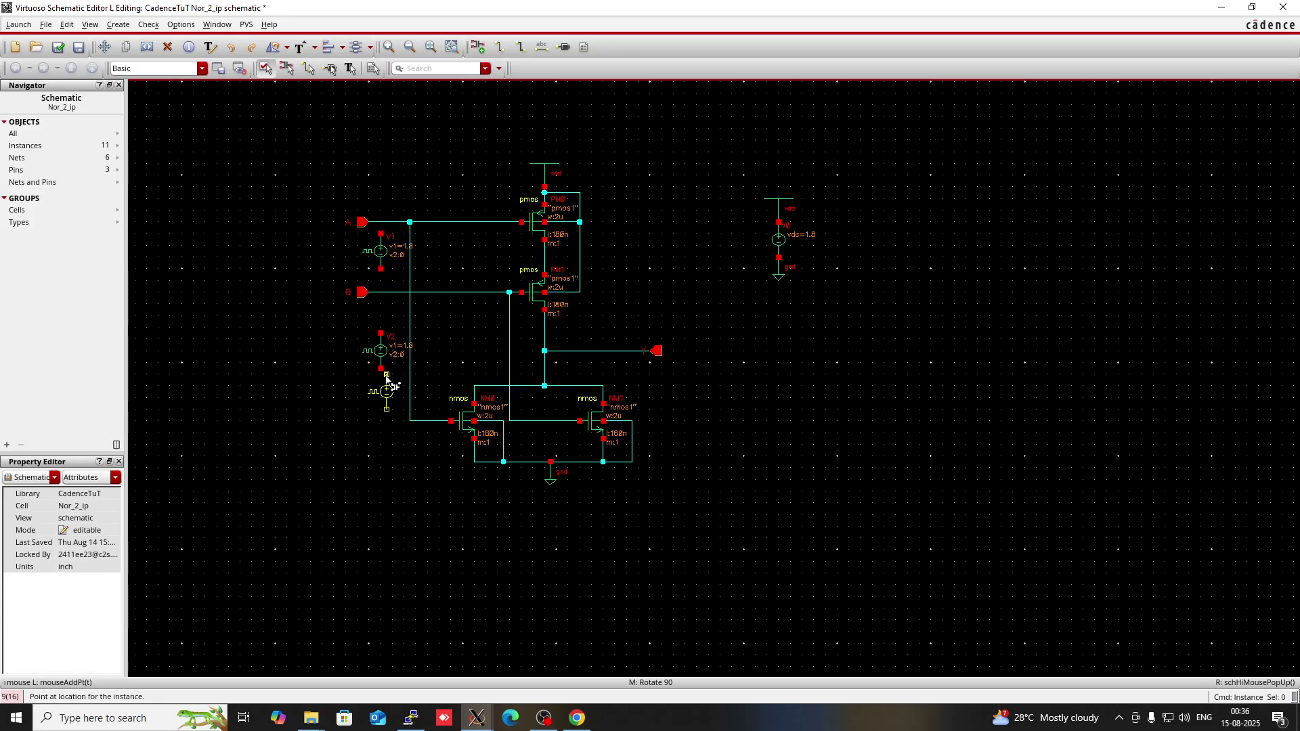
pyautogui.press('Escape')
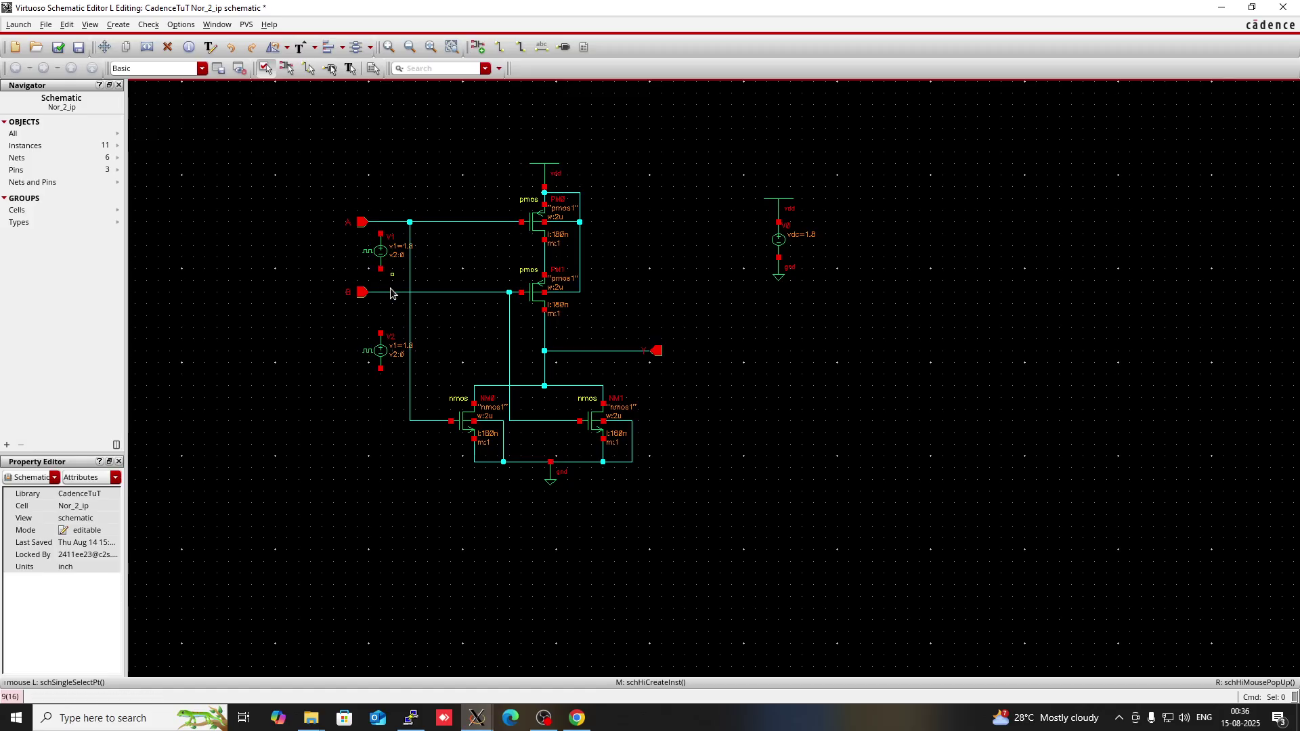
# Copy the ground symbol to the lower terminals of both vpulse sources at inputs A and B
pyautogui.press('c')
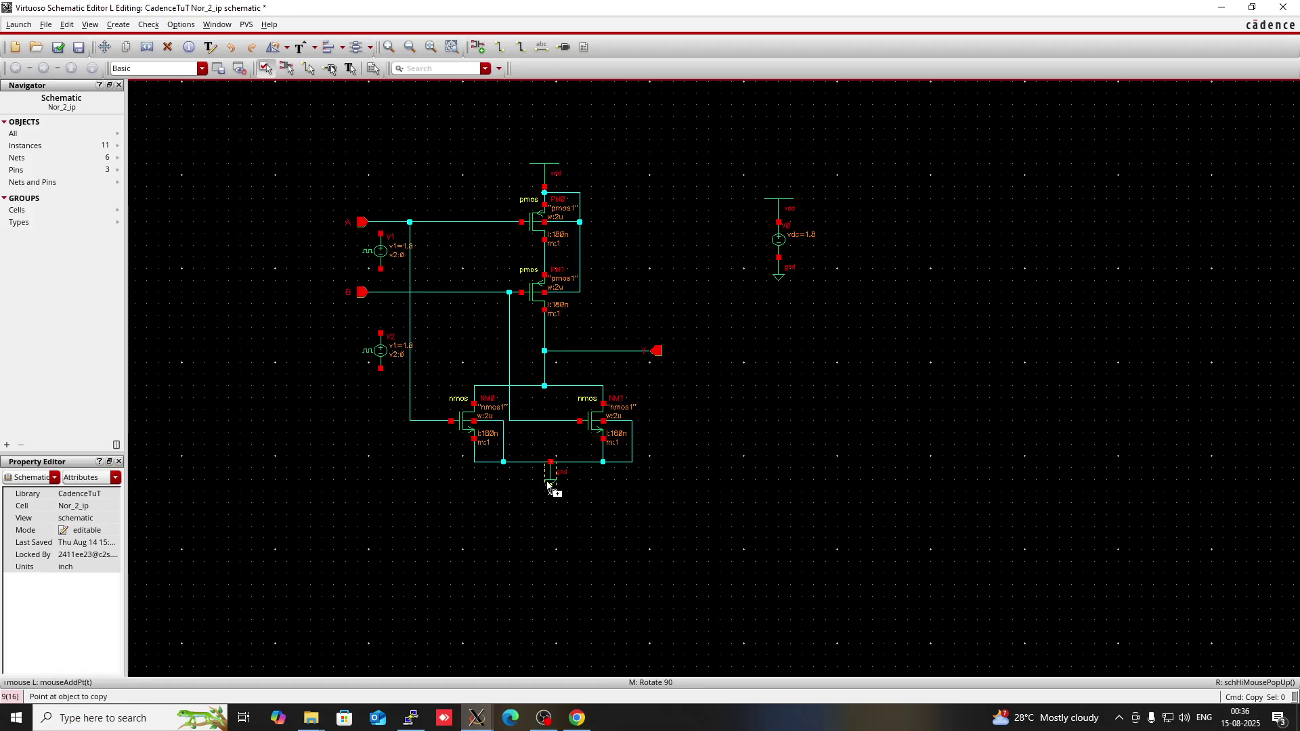
pyautogui.click(549, 483)
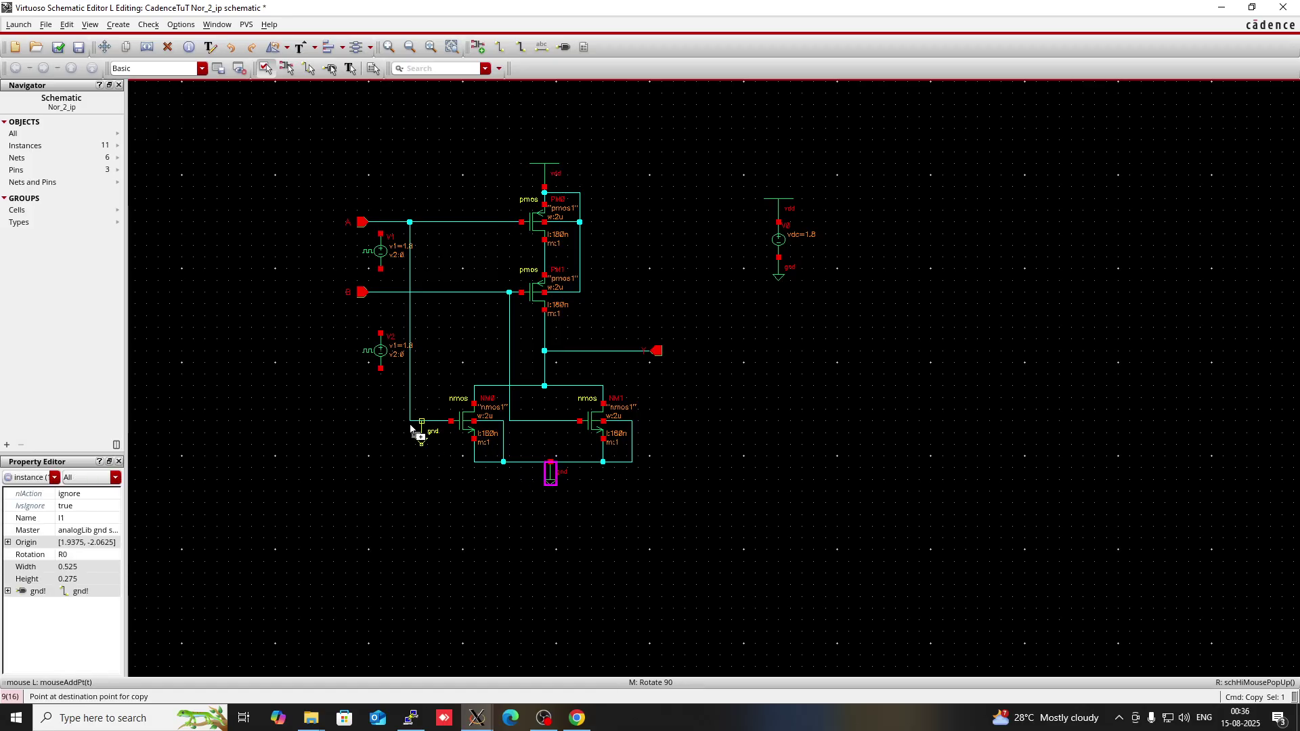
pyautogui.click(381, 387)
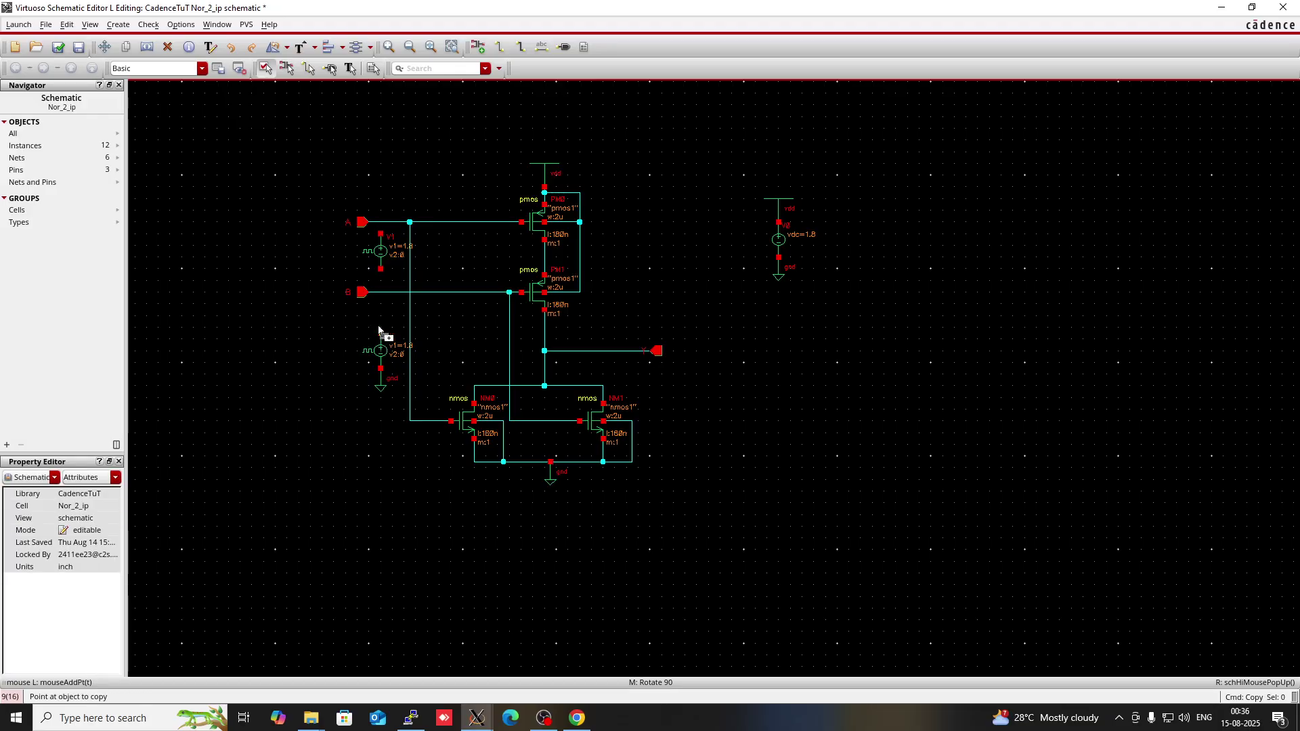
pyautogui.click(381, 391)
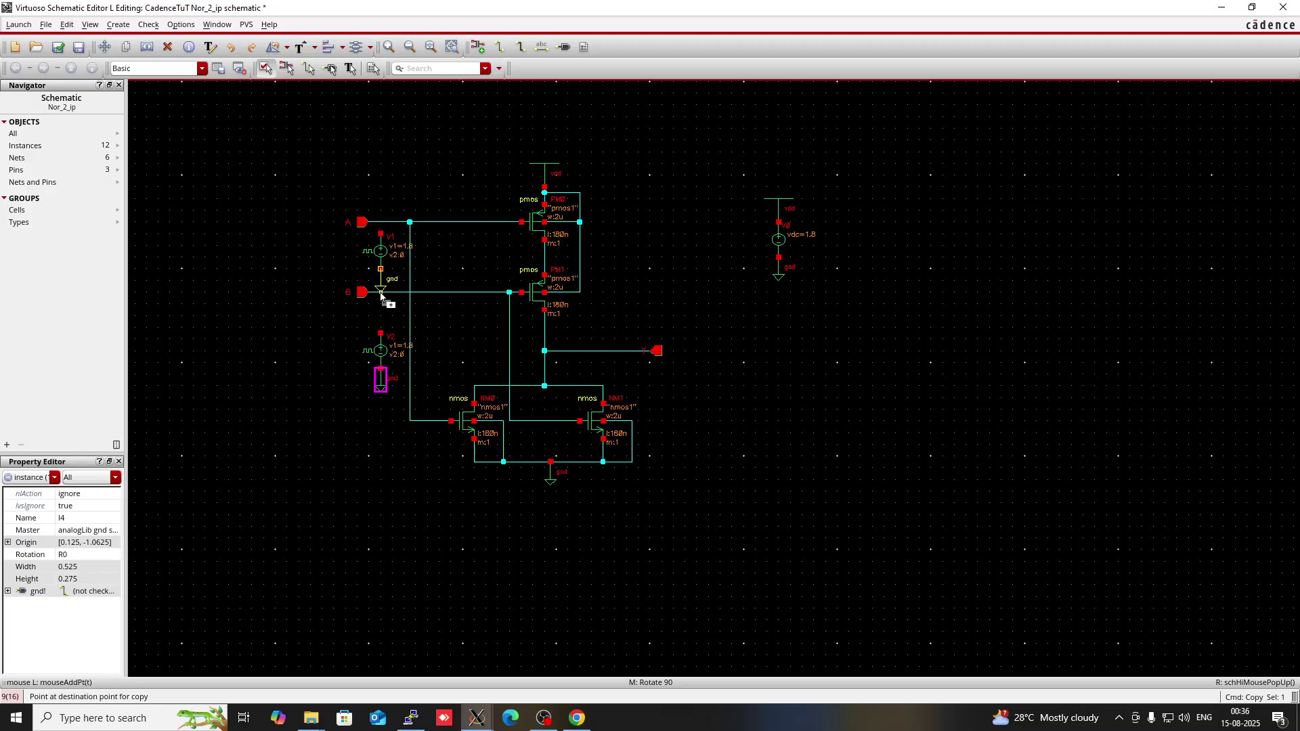
pyautogui.click(381, 291)
pyautogui.press('Escape')
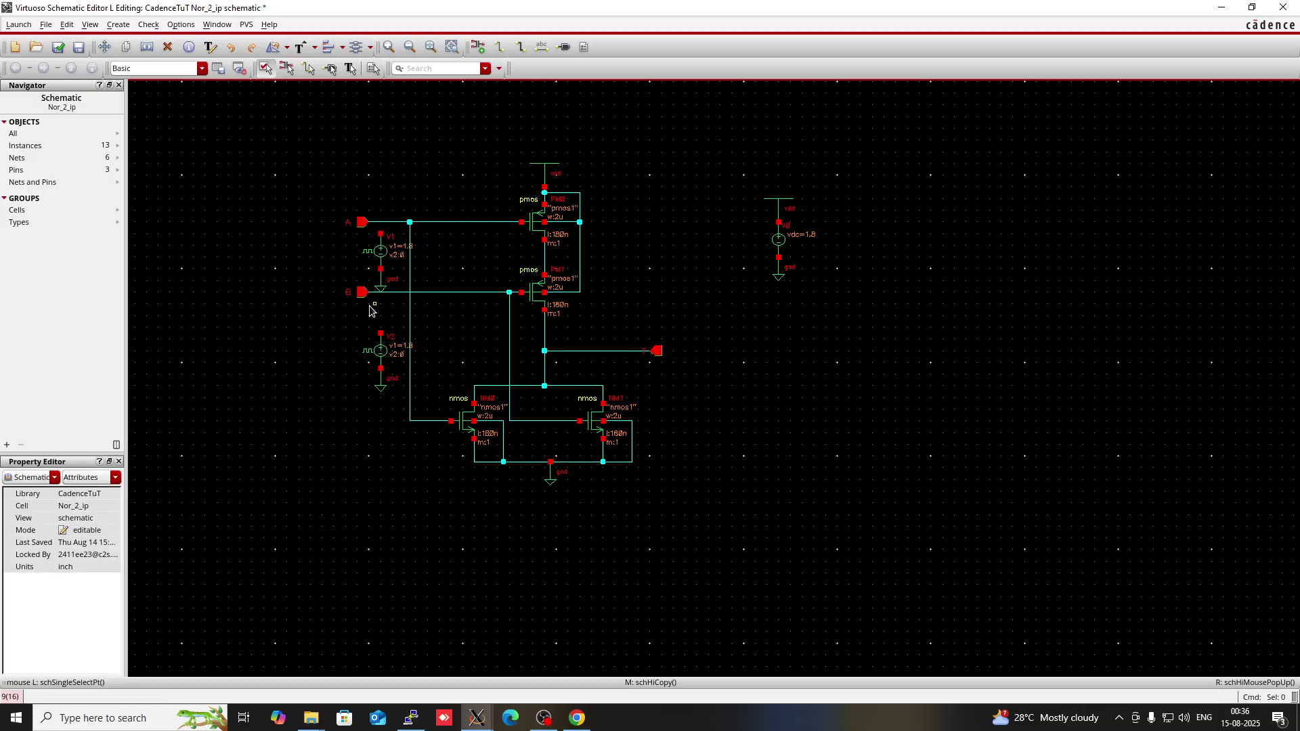
# Move pin B and its wire slightly down, and wire both vpulse sources' upper terminals to the A and B input wires
pyautogui.moveTo(362, 301); pyautogui.dragTo(356, 313)
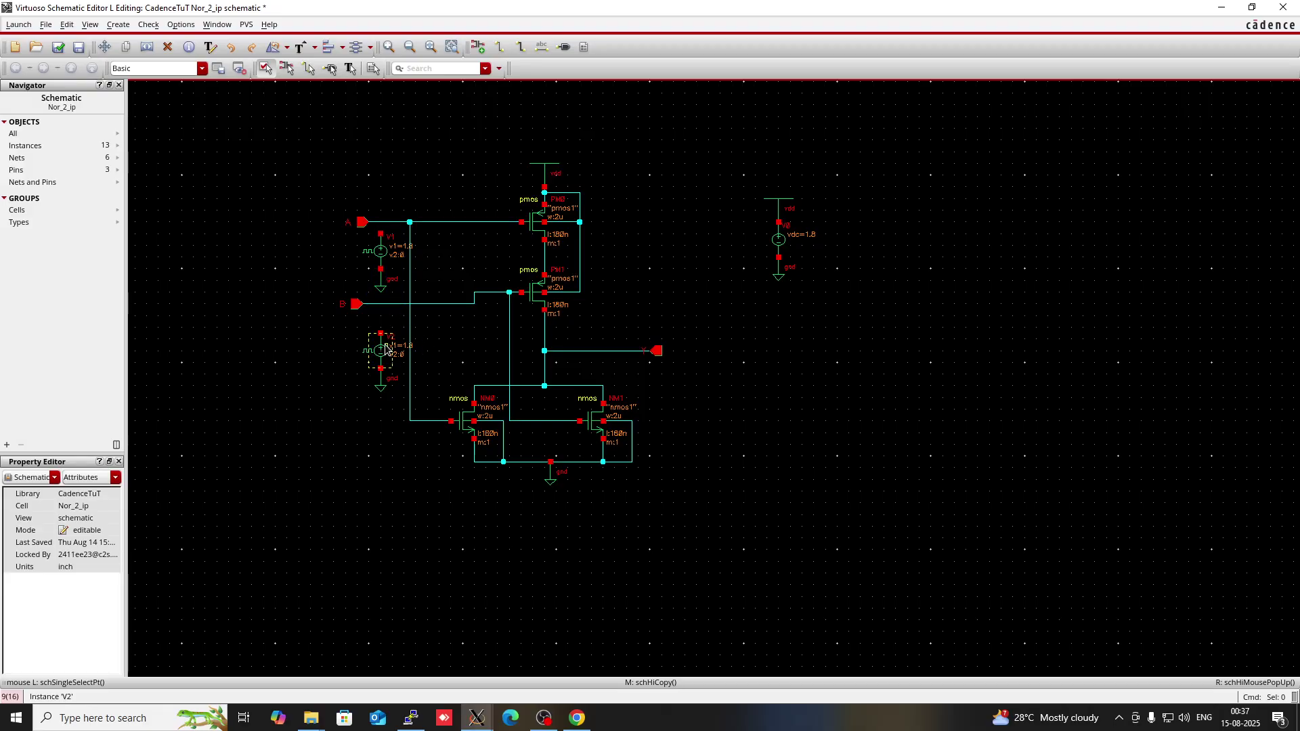
pyautogui.press('w')
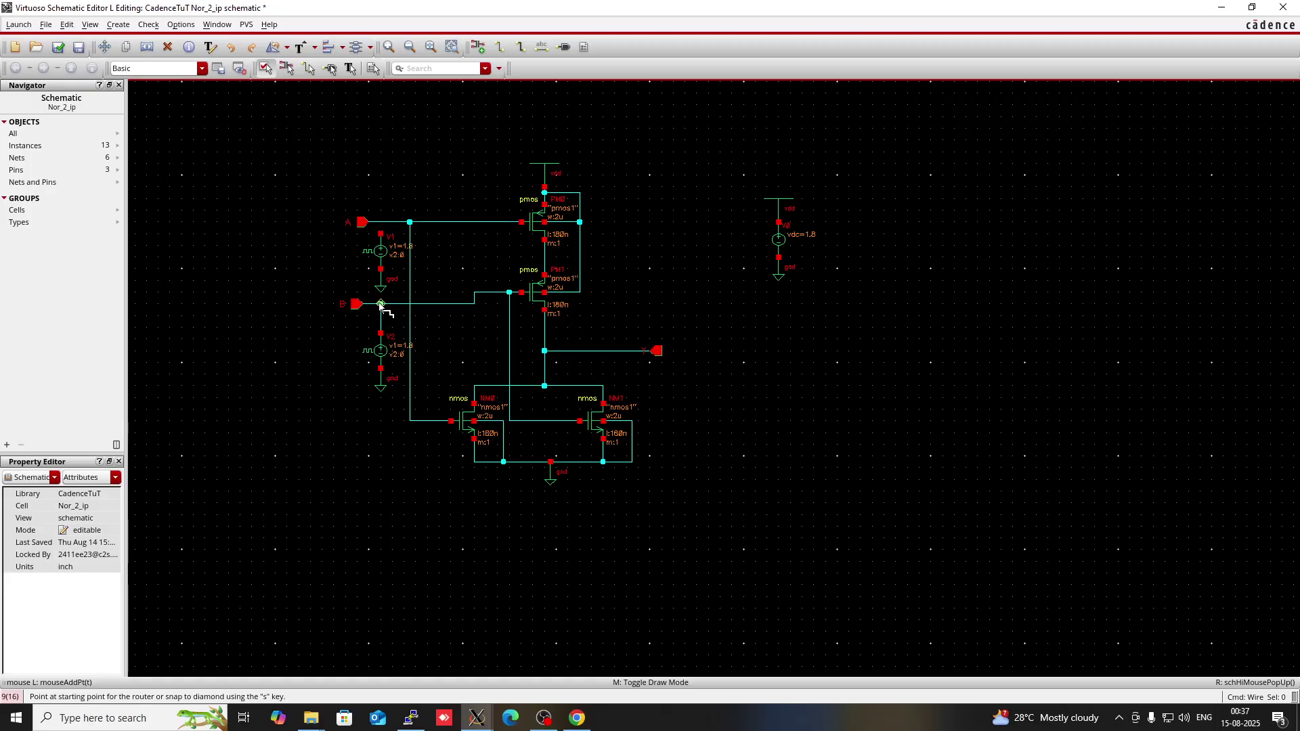
pyautogui.click(381, 223)
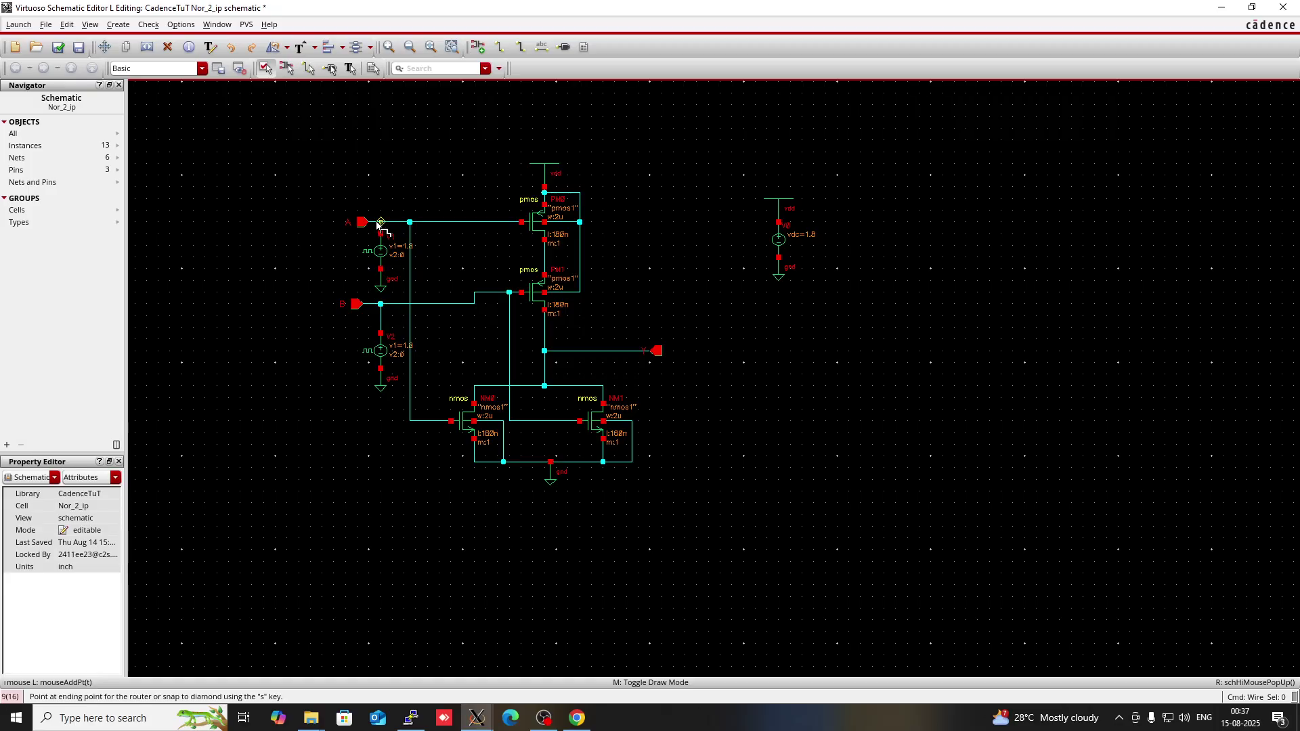
pyautogui.click(381, 234)
pyautogui.press('Escape')
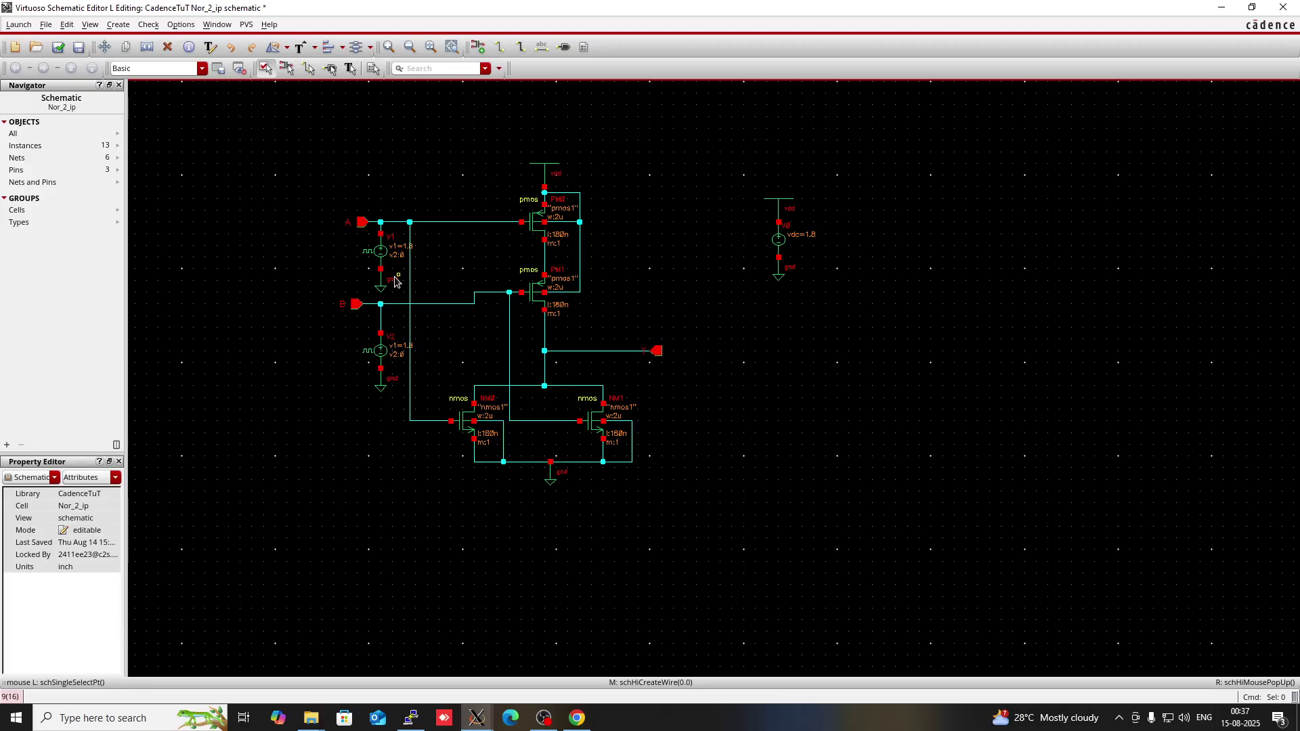
# Set the pin B pulse source's period to 20n s and its pulse width to 10n s
pyautogui.click(385, 356)
pyautogui.press('q')
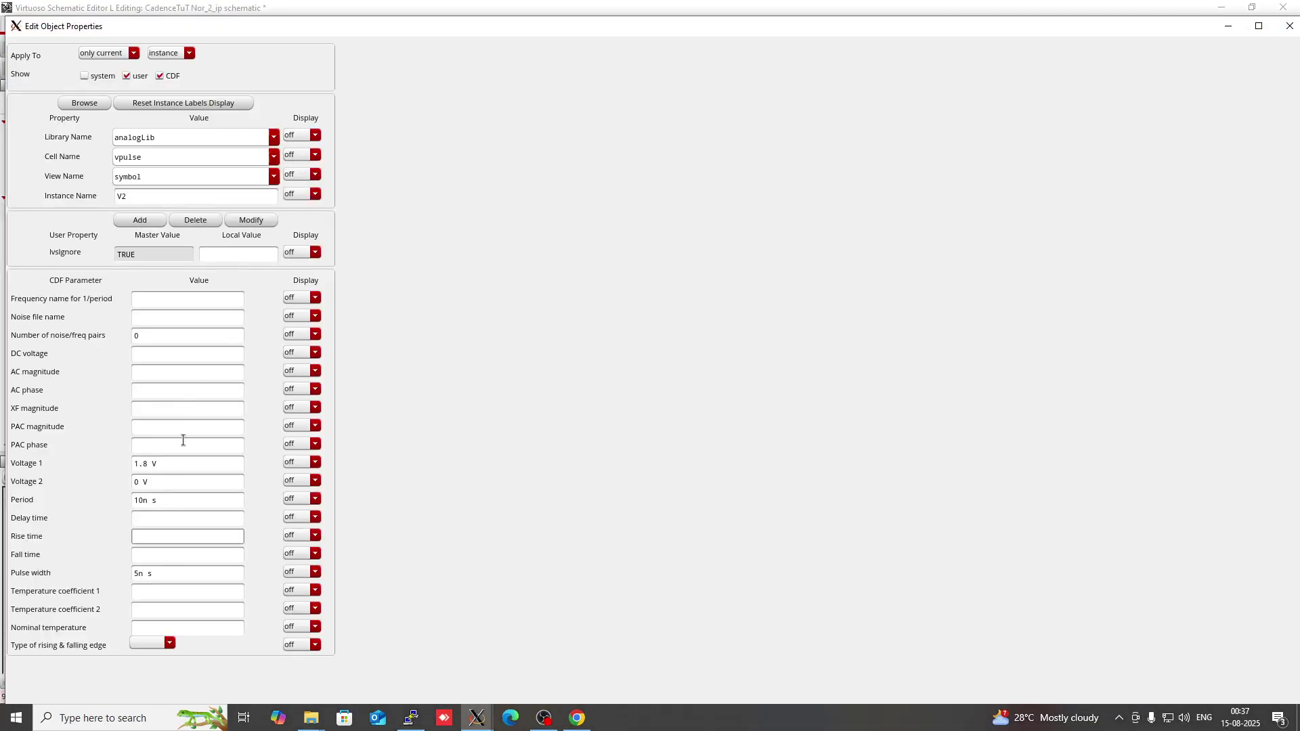
pyautogui.click(144, 504)
pyautogui.click(139, 576)
pyautogui.click(159, 595)
pyautogui.press('Return')
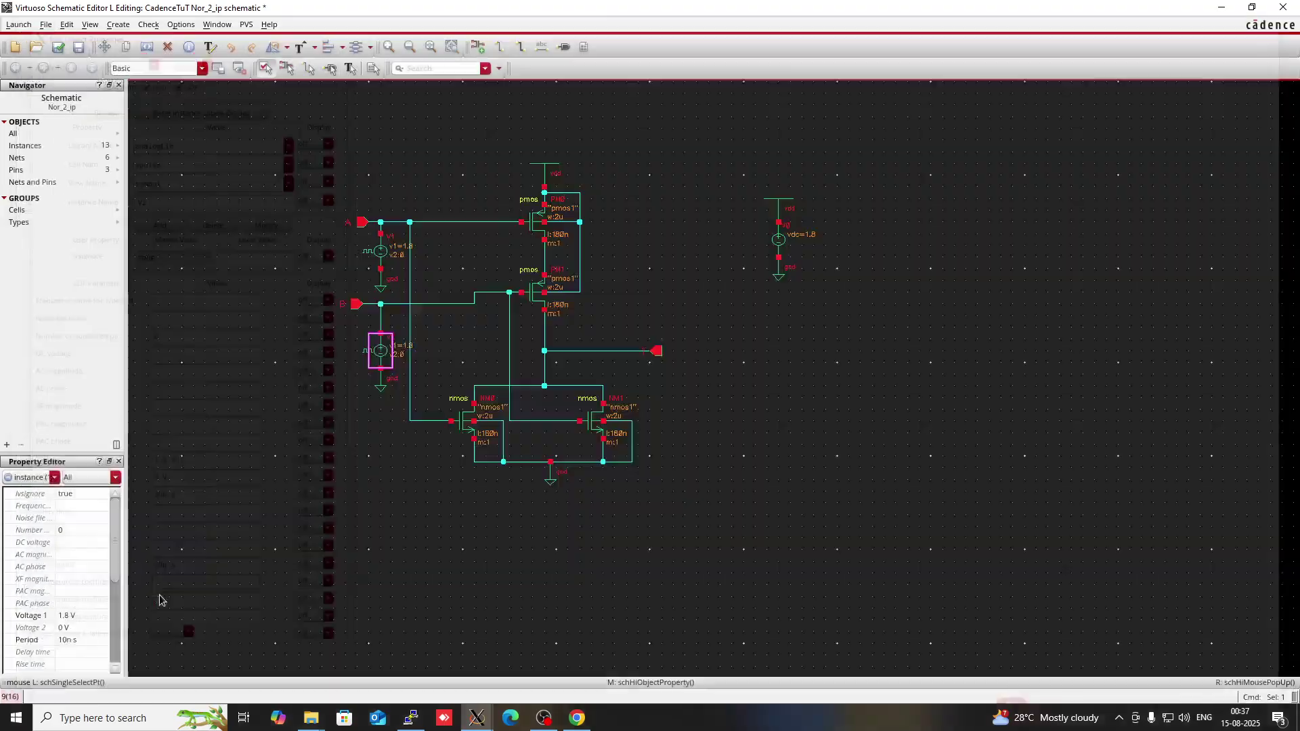
# Check and save the schematic and launch the ADE L simulation environment
pyautogui.click(411, 540)
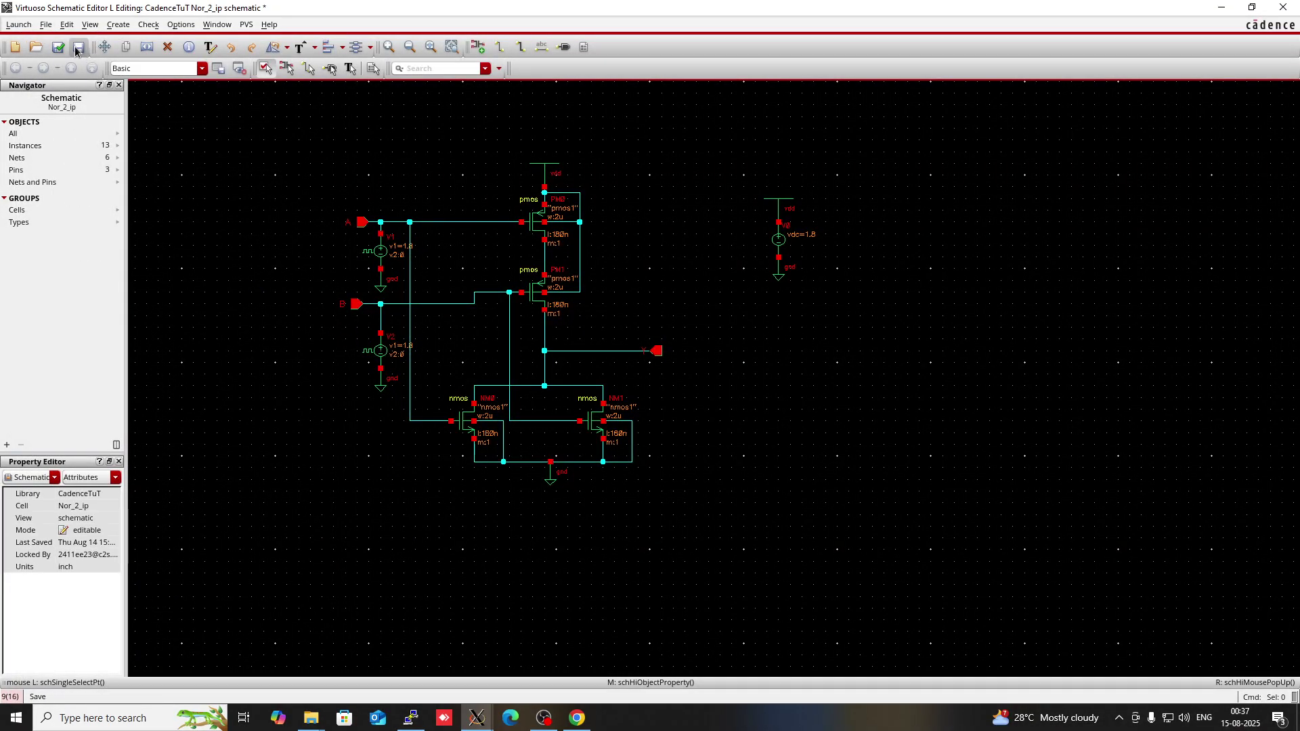
pyautogui.click(19, 25)
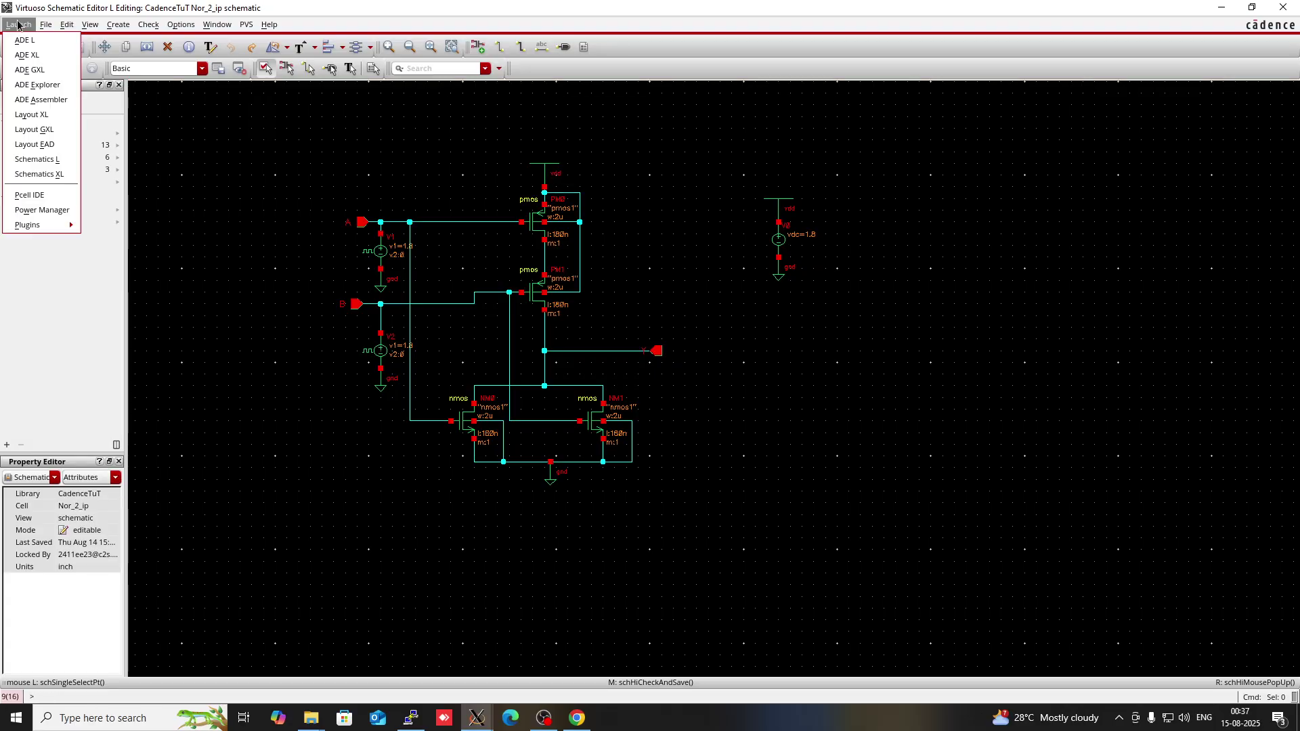
pyautogui.click(22, 41)
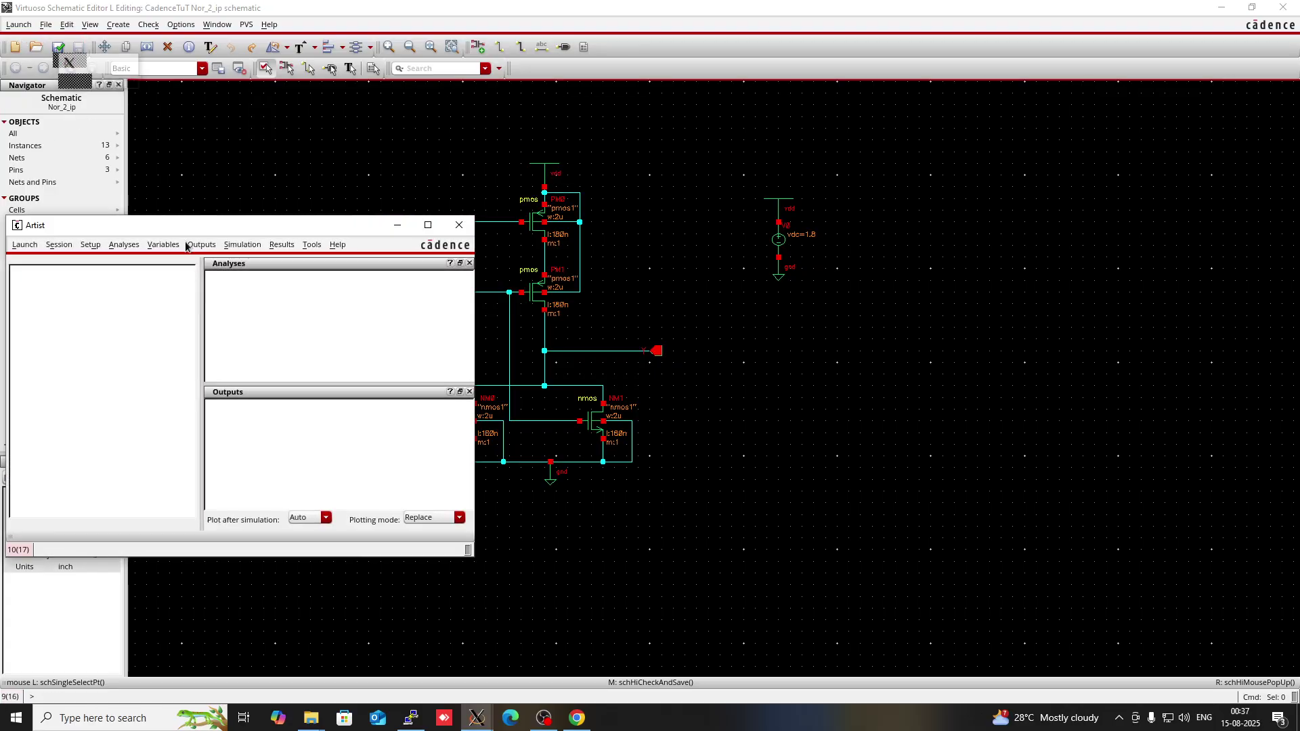
# Add a transient analysis with a stop time of 100n and moderate accuracy defaults
pyautogui.rightClick(294, 350)
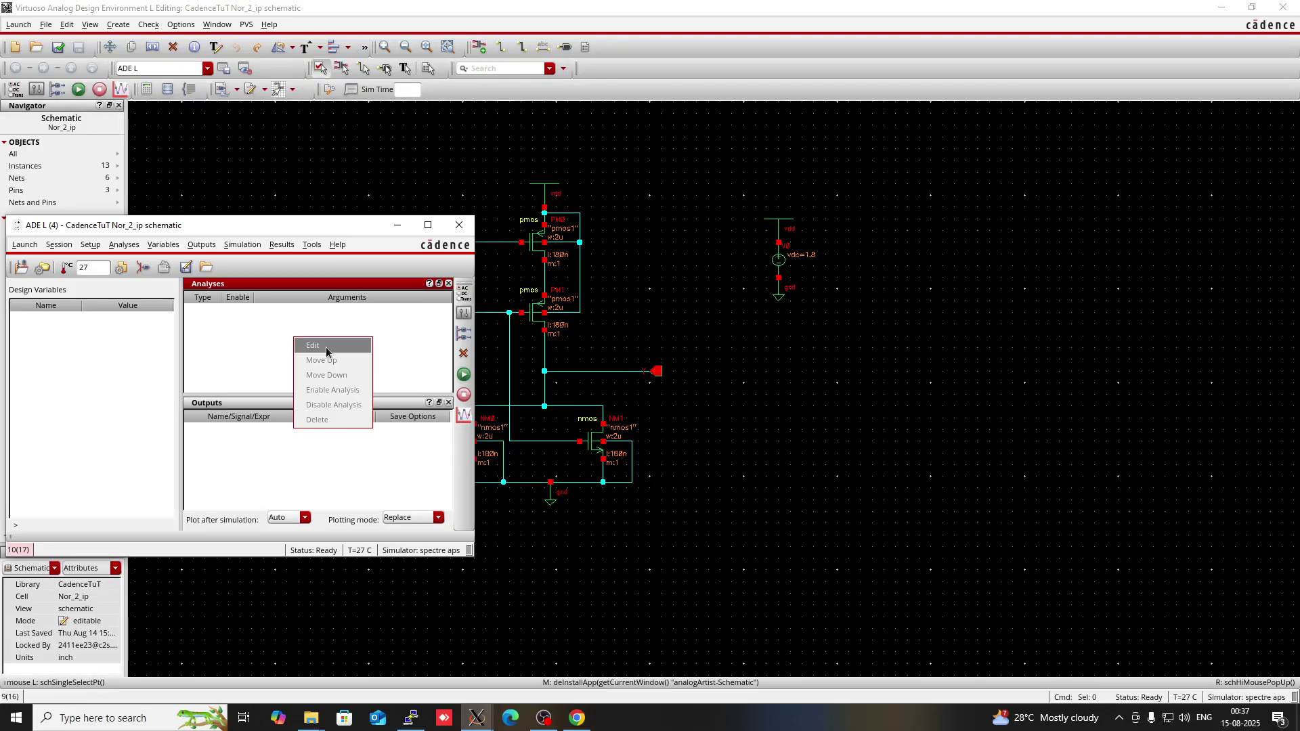
pyautogui.click(310, 345)
pyautogui.click(359, 278)
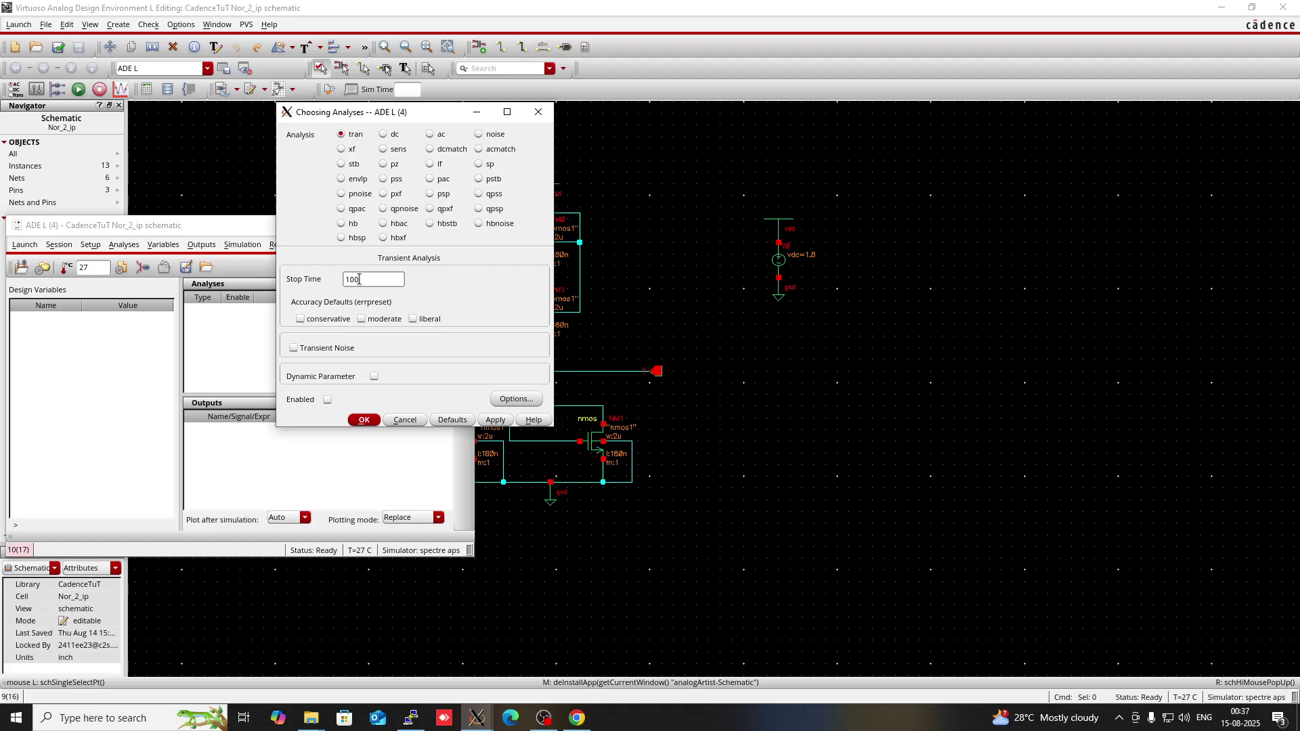
pyautogui.write('100n')
pyautogui.click(361, 318)
pyautogui.click(364, 420)
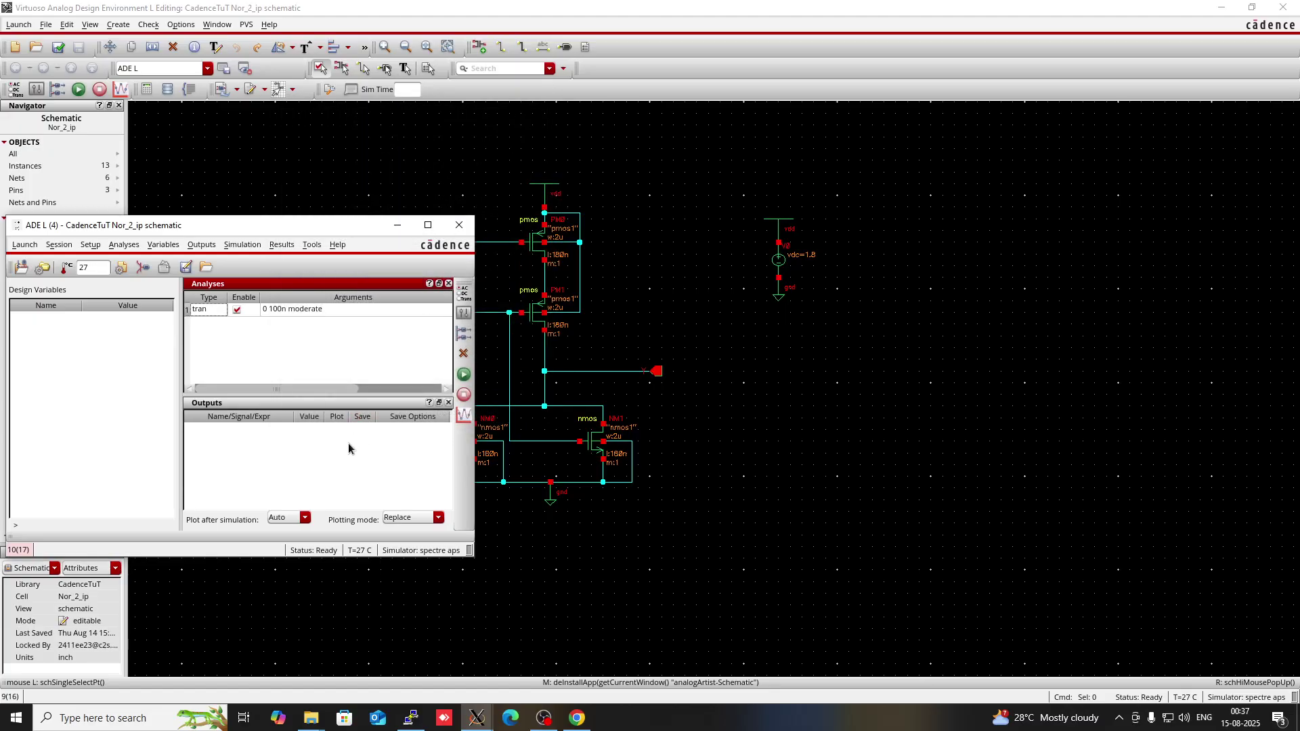
# Add nets A, B and Y from the design as outputs to plot and accept the output setup
pyautogui.rightClick(349, 444)
pyautogui.click(363, 438)
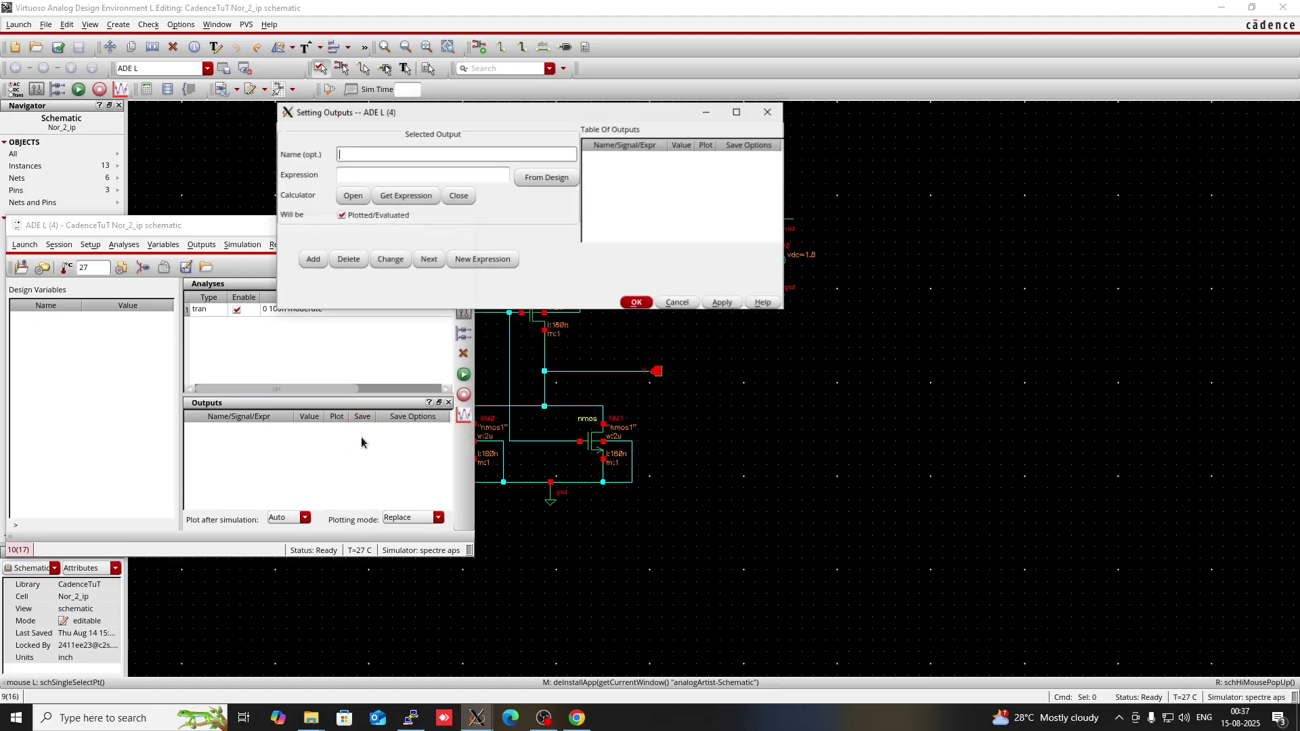
pyautogui.click(547, 178)
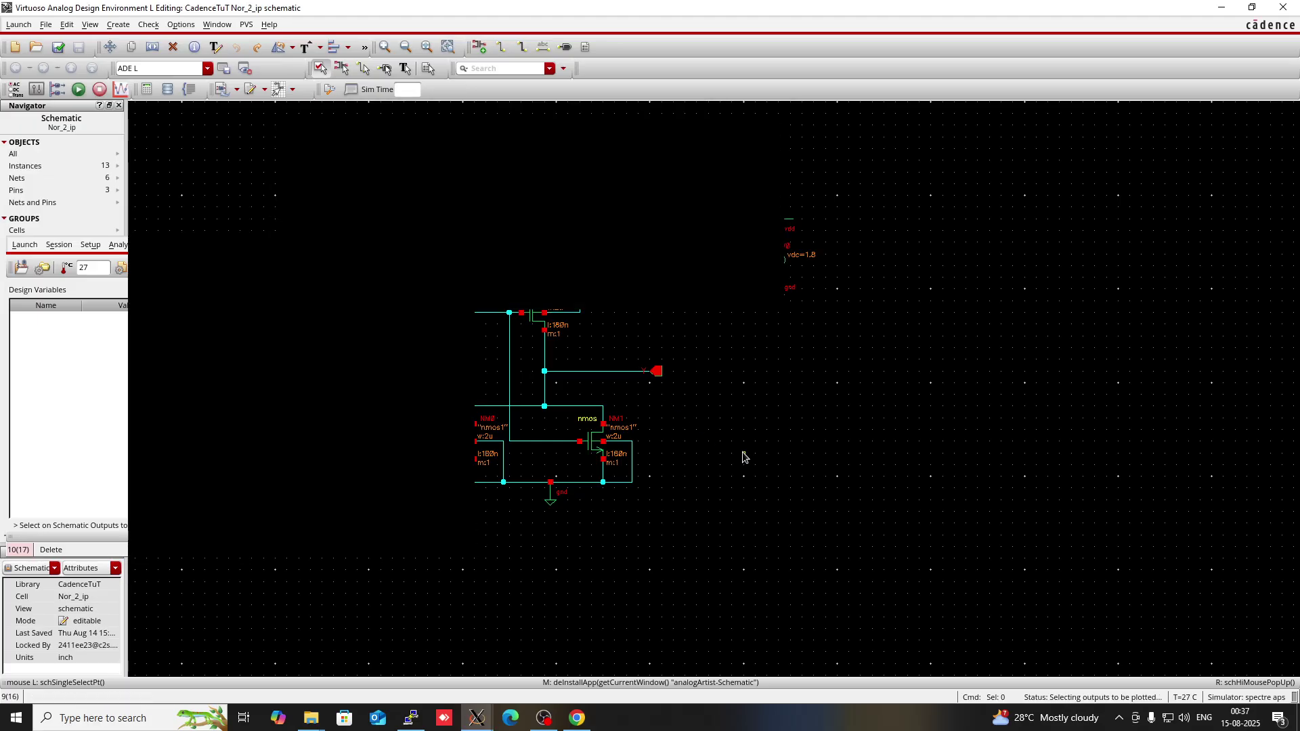
pyautogui.click(362, 243)
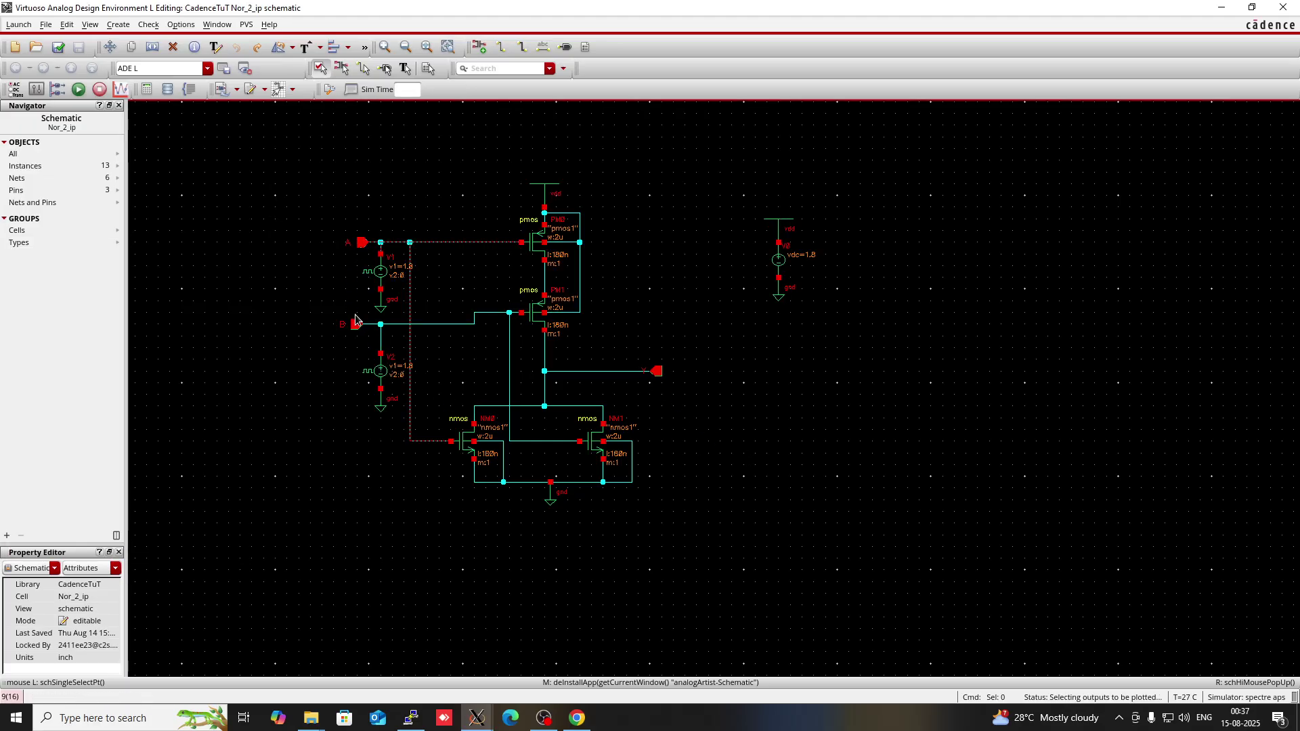
pyautogui.click(655, 375)
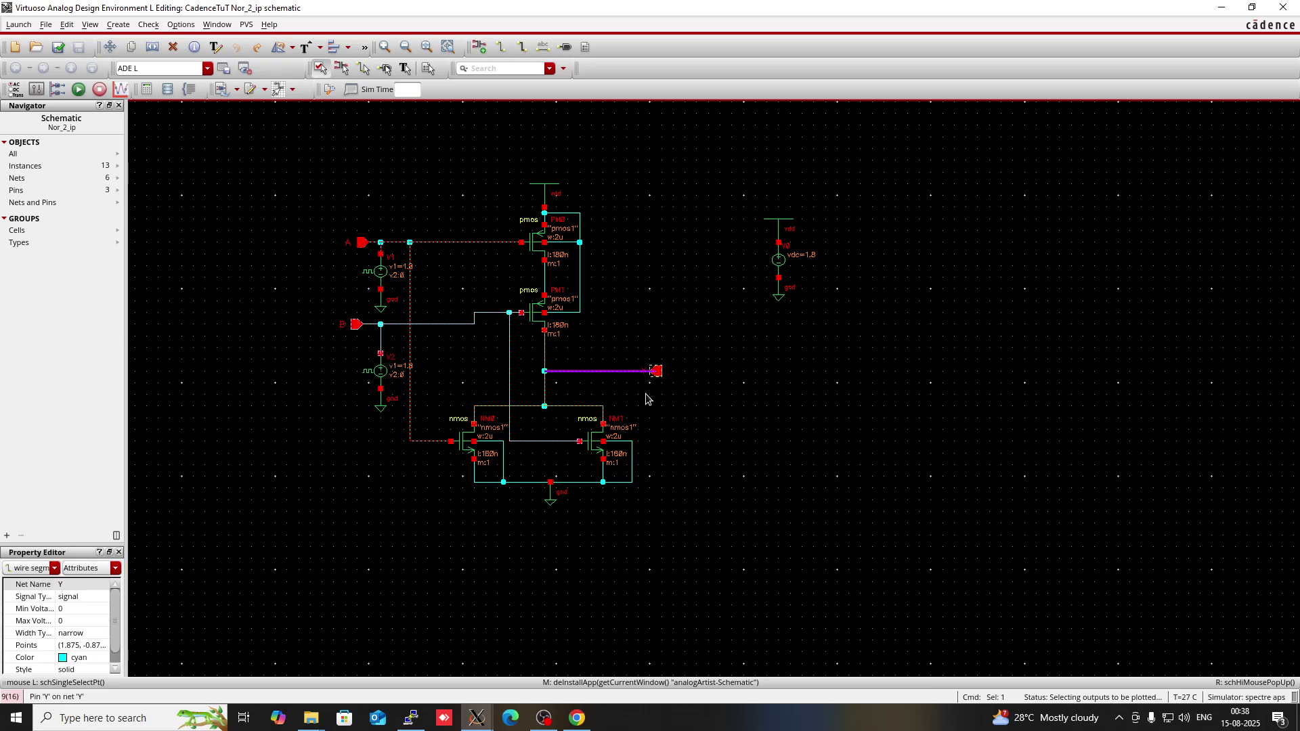
pyautogui.moveTo(479, 728)
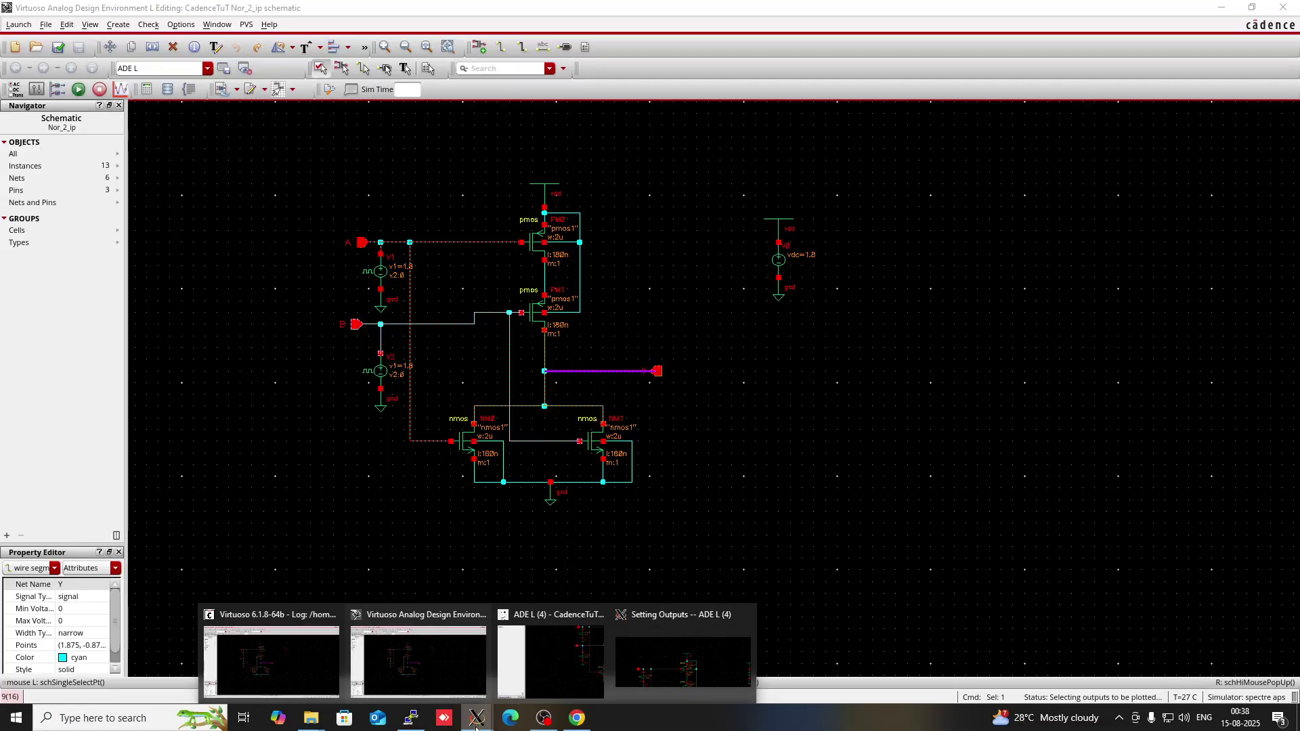
pyautogui.click(652, 677)
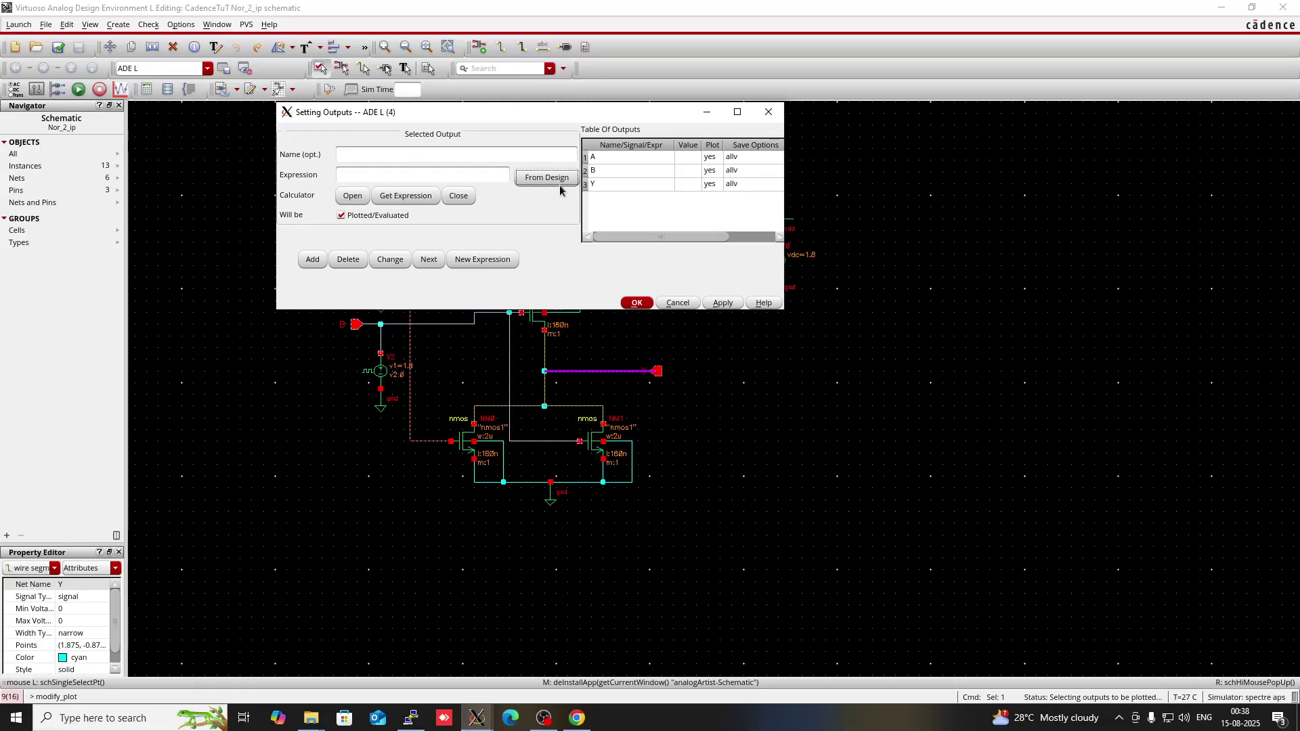
pyautogui.click(635, 303)
# Return to ADE L and disable the cds_ff_mpt and gpdk045 model files in the model library setup
pyautogui.moveTo(475, 715)
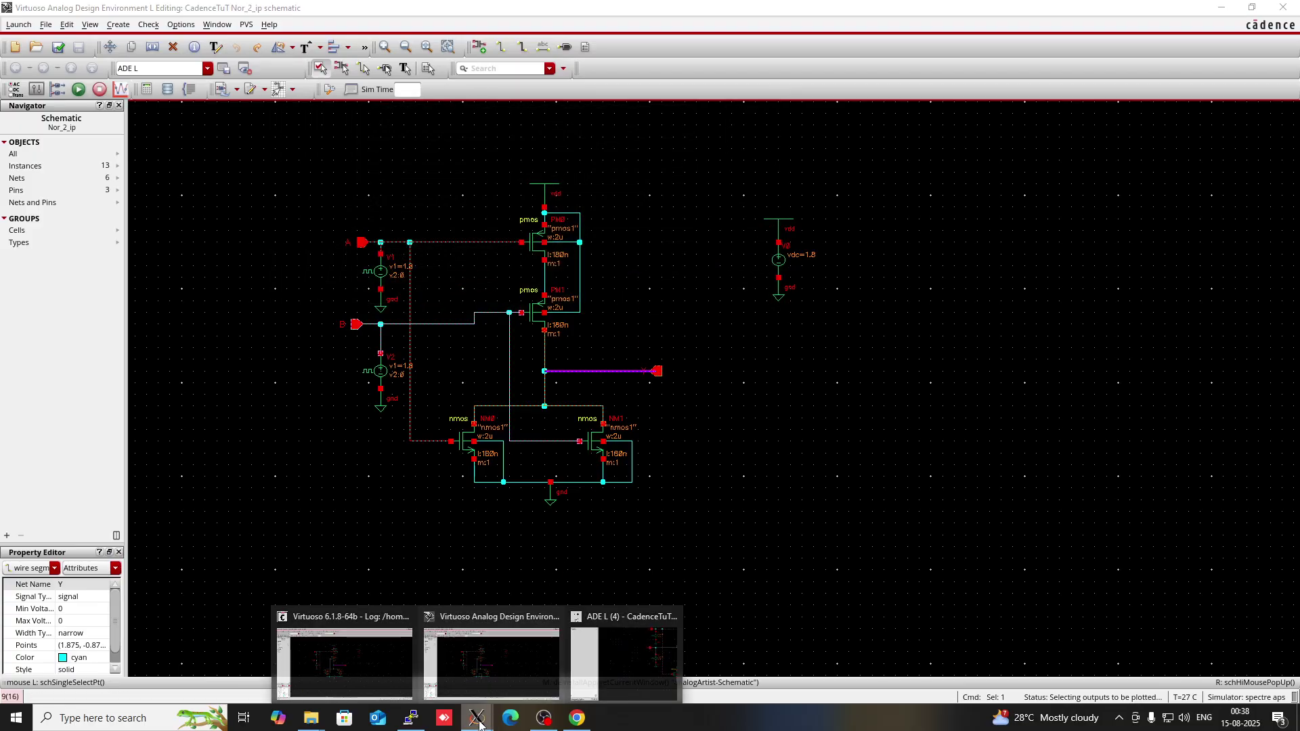
pyautogui.click(607, 667)
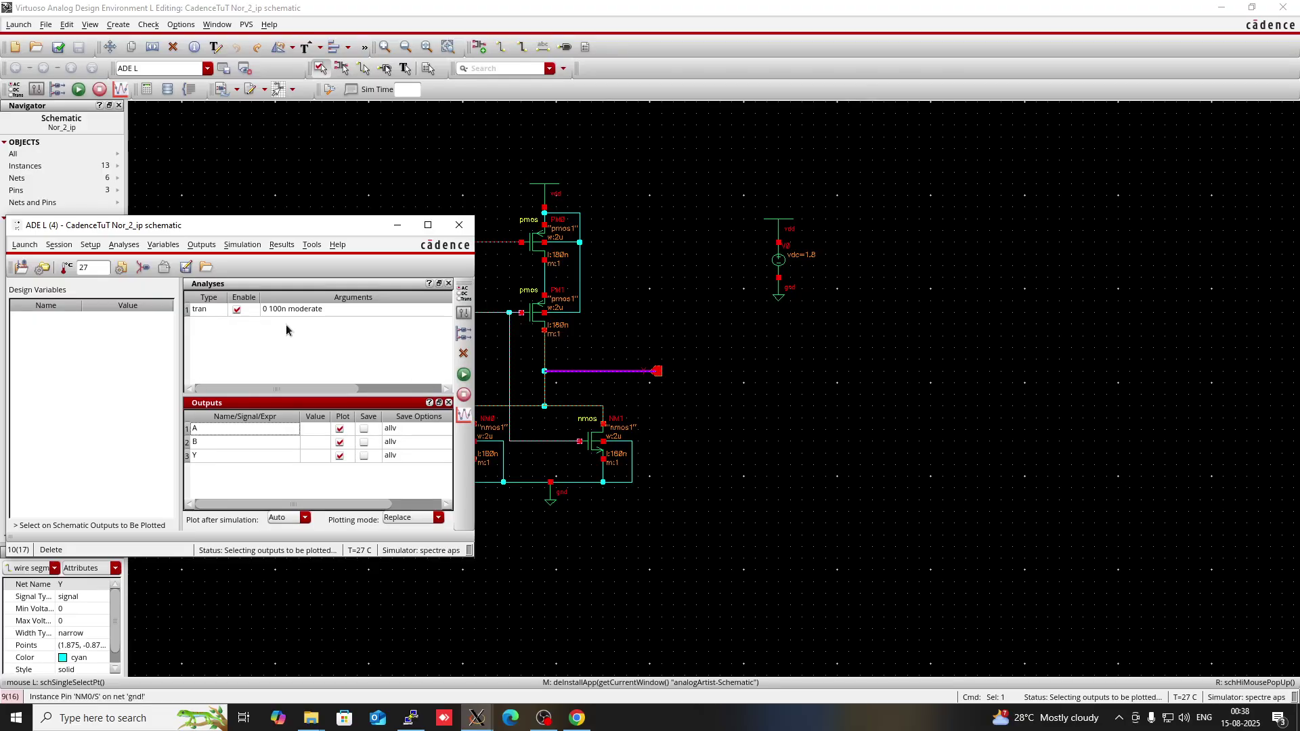
pyautogui.click(90, 245)
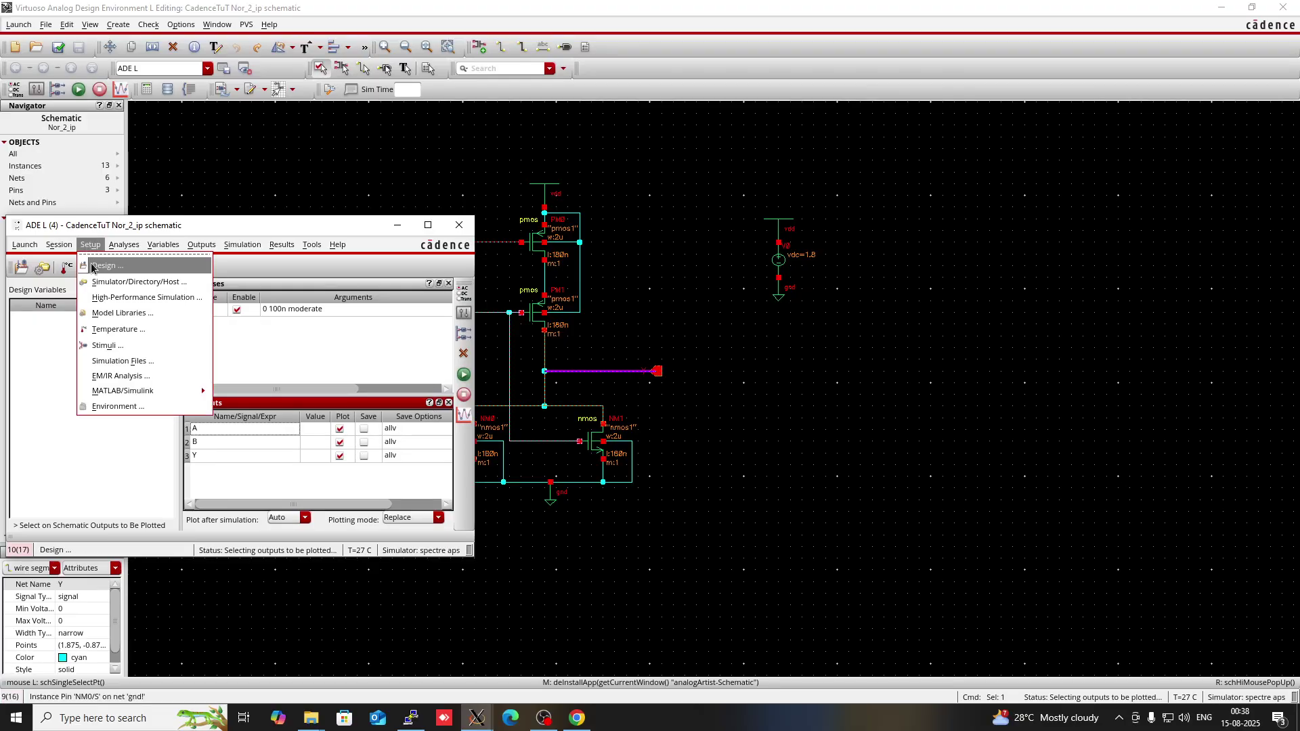
pyautogui.click(109, 313)
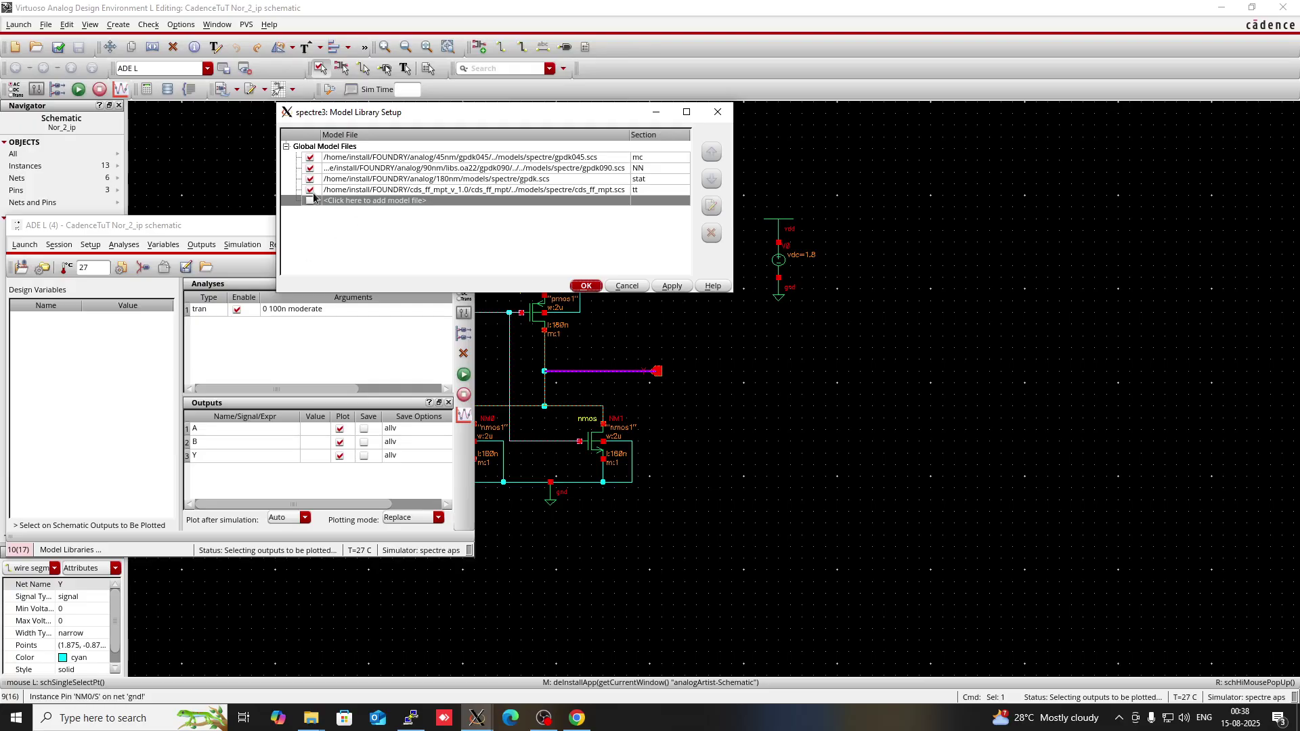
pyautogui.click(311, 190)
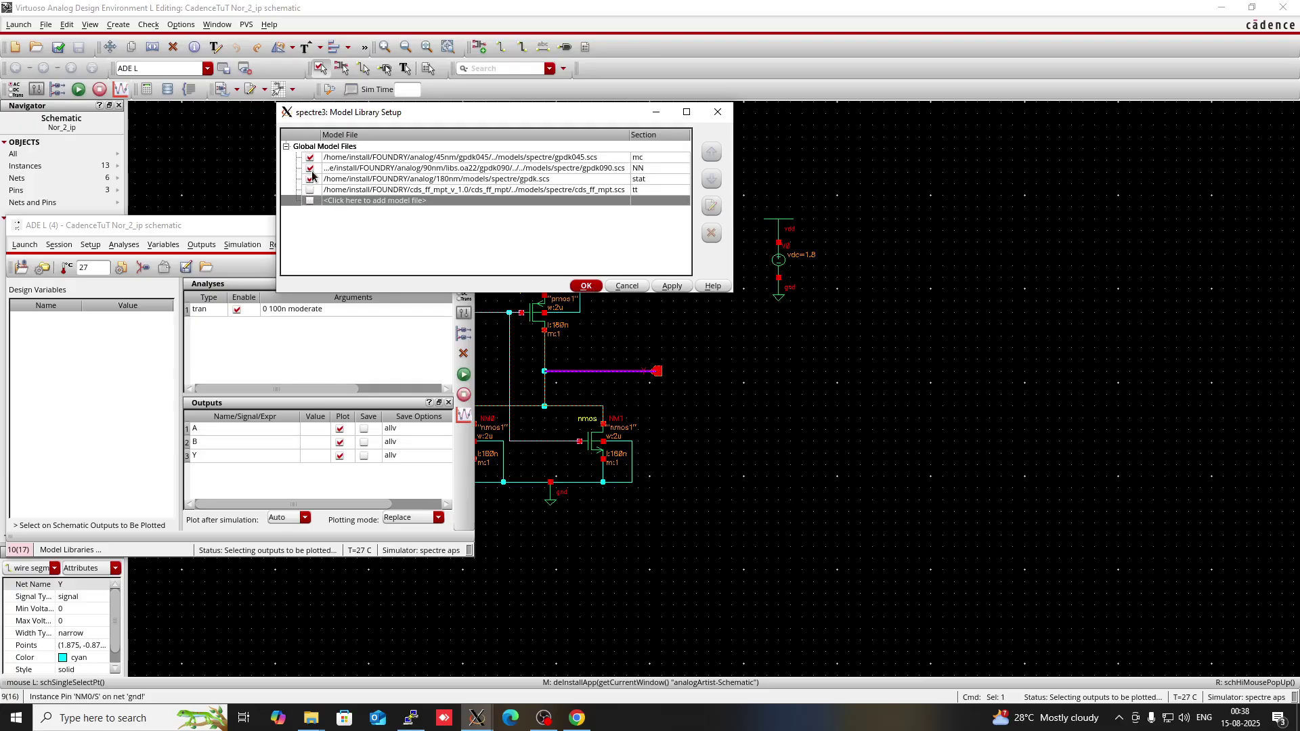
pyautogui.click(310, 158)
pyautogui.click(586, 285)
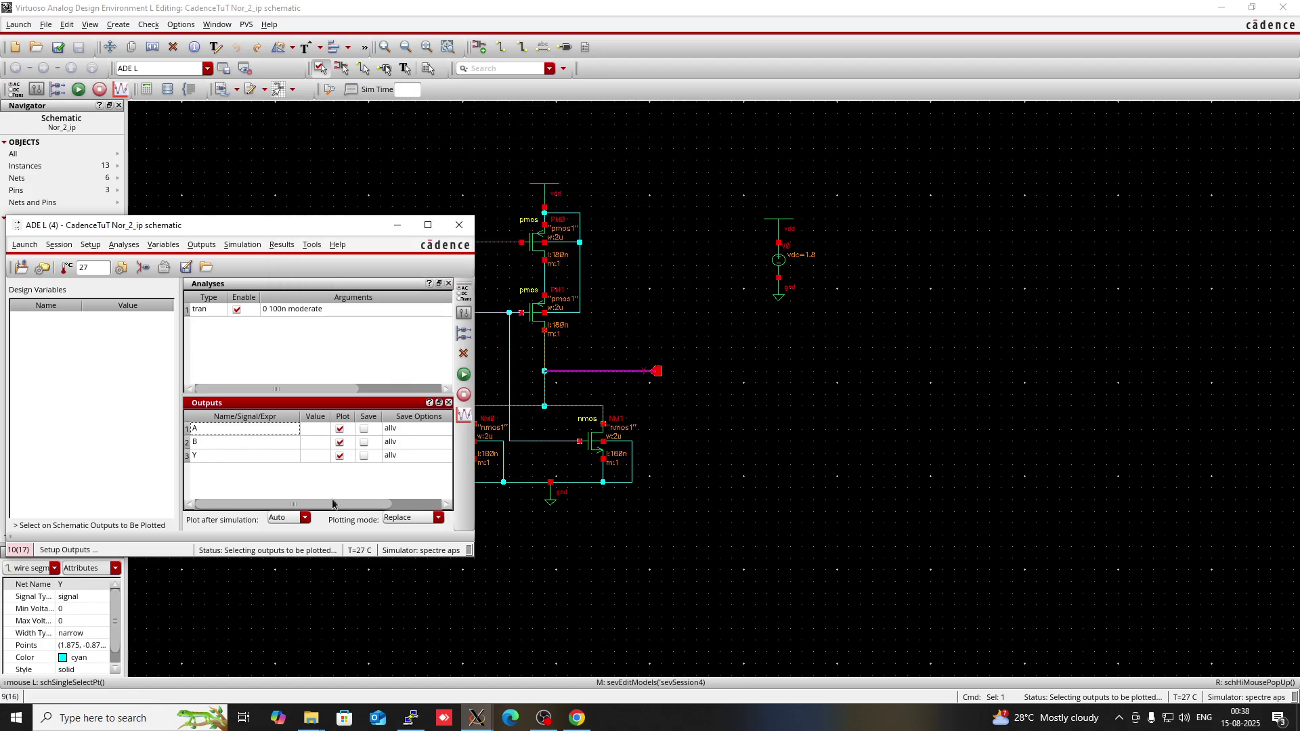
# Run the simulation and split the Y, B and A waveforms into separate strips in the maximized graph window
pyautogui.click(463, 376)
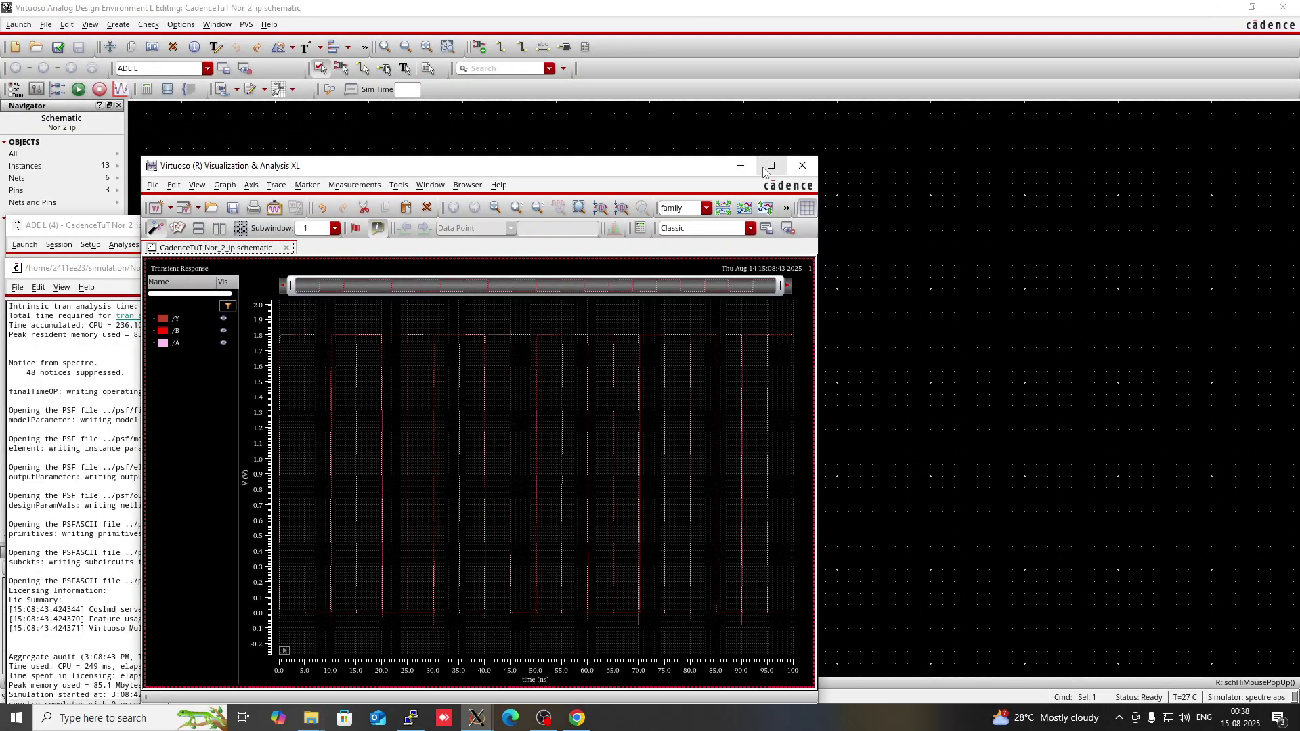
pyautogui.click(770, 166)
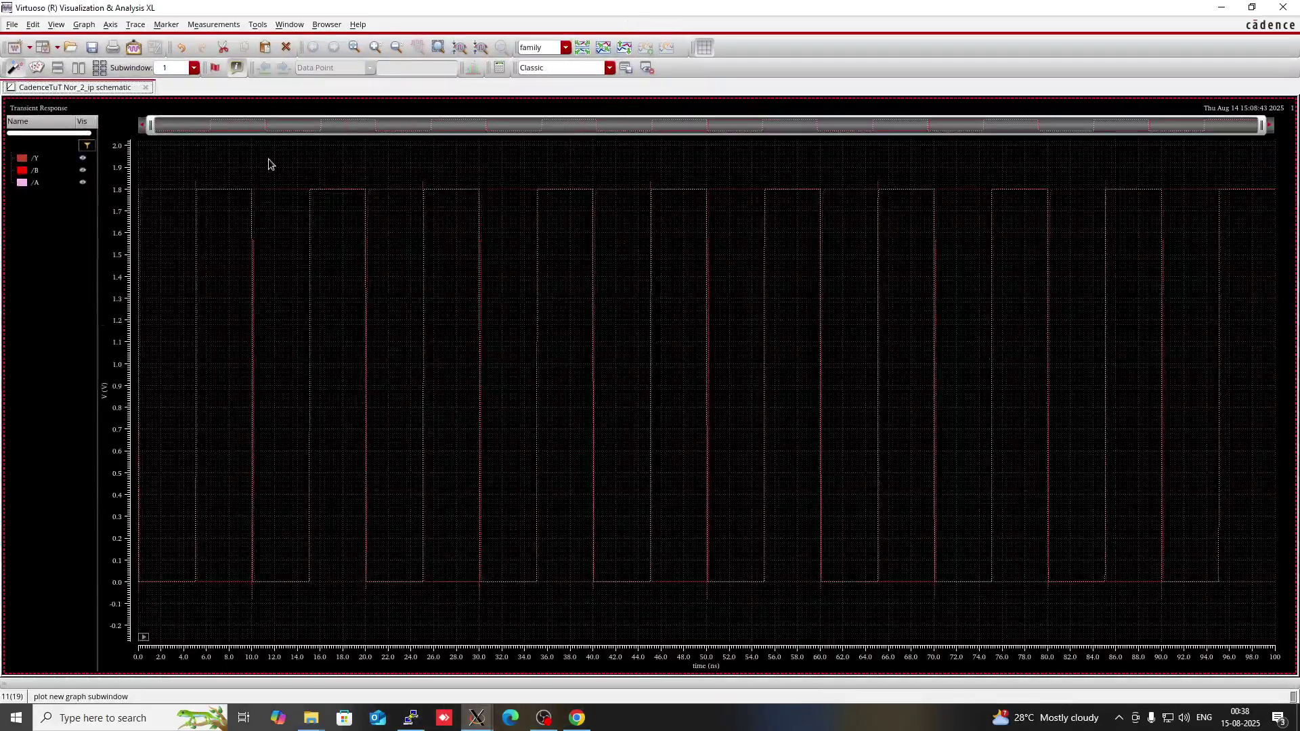
pyautogui.click(581, 47)
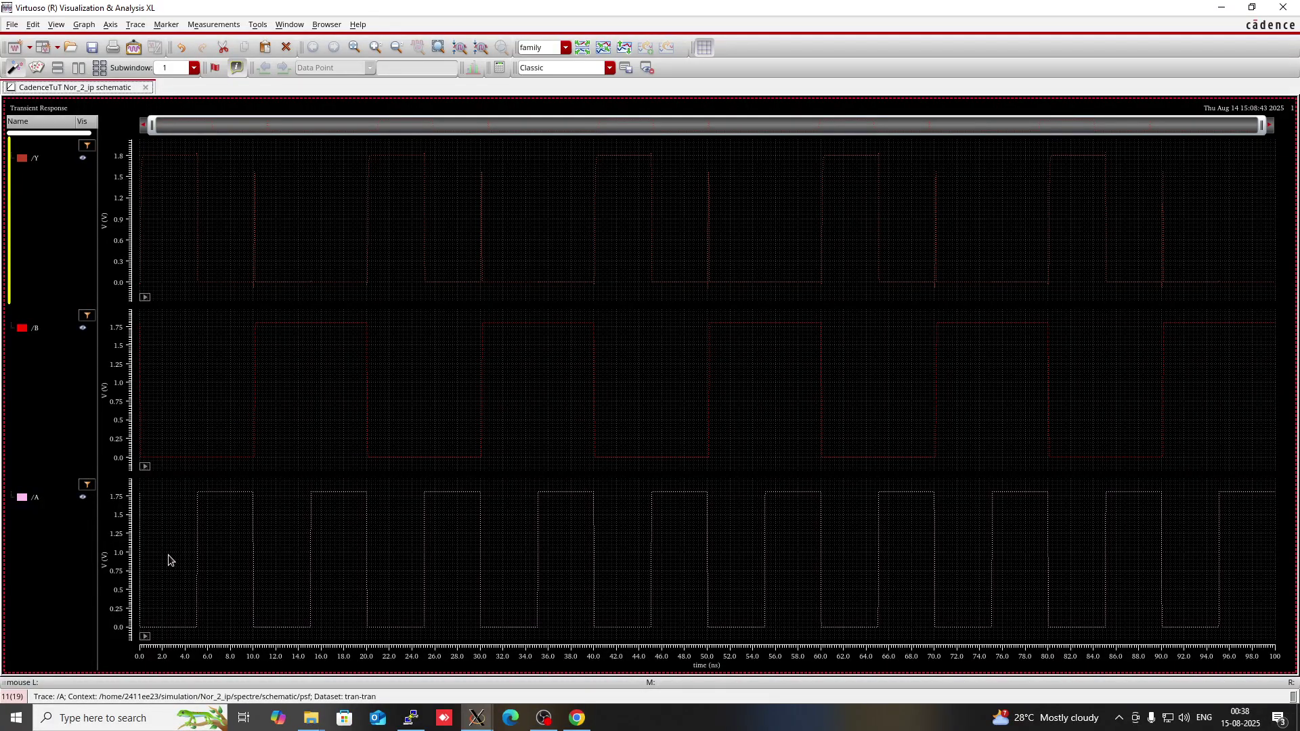
pyautogui.moveTo(171, 629)
pyautogui.moveTo(171, 461)
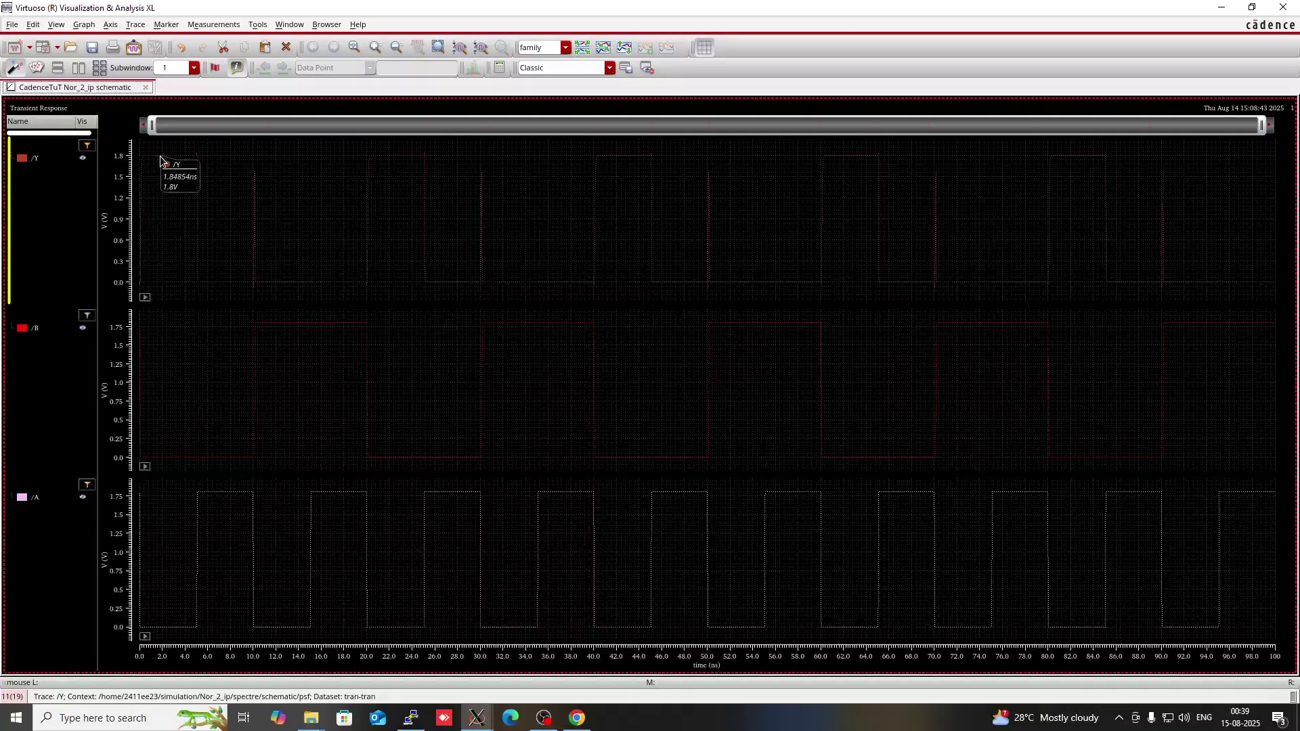
# Set the Y, B and A traces together to medium width and solid line style
pyautogui.moveTo(34, 161); pyautogui.dragTo(35, 180)
pyautogui.moveTo(44, 329); pyautogui.dragTo(34, 502)
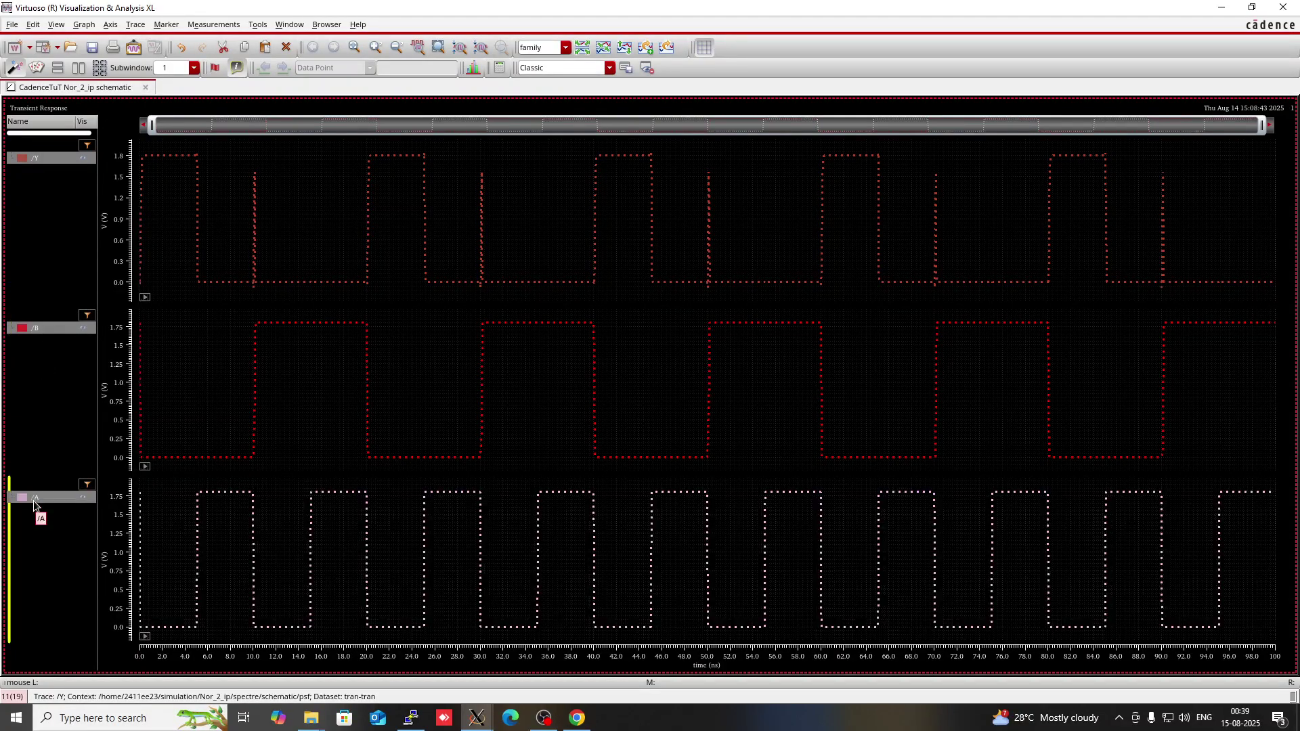
pyautogui.rightClick(34, 501)
pyautogui.moveTo(75, 462)
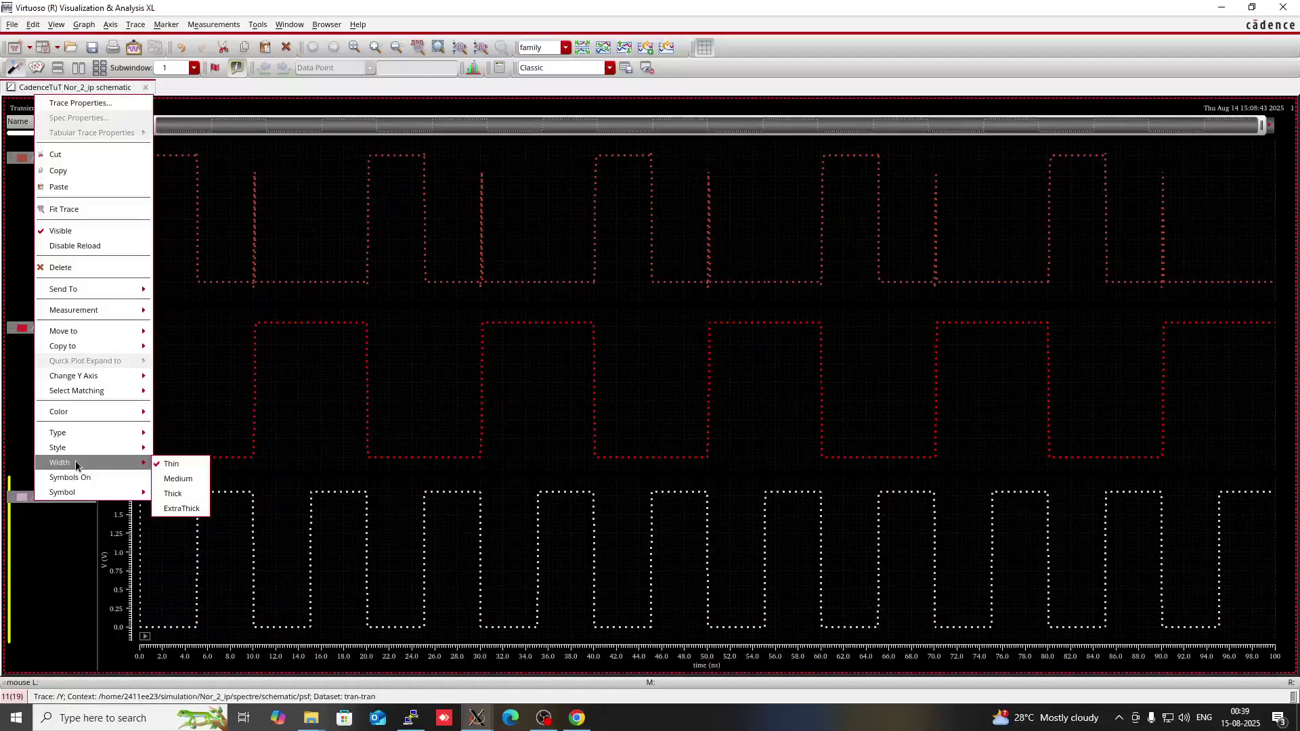
pyautogui.click(165, 483)
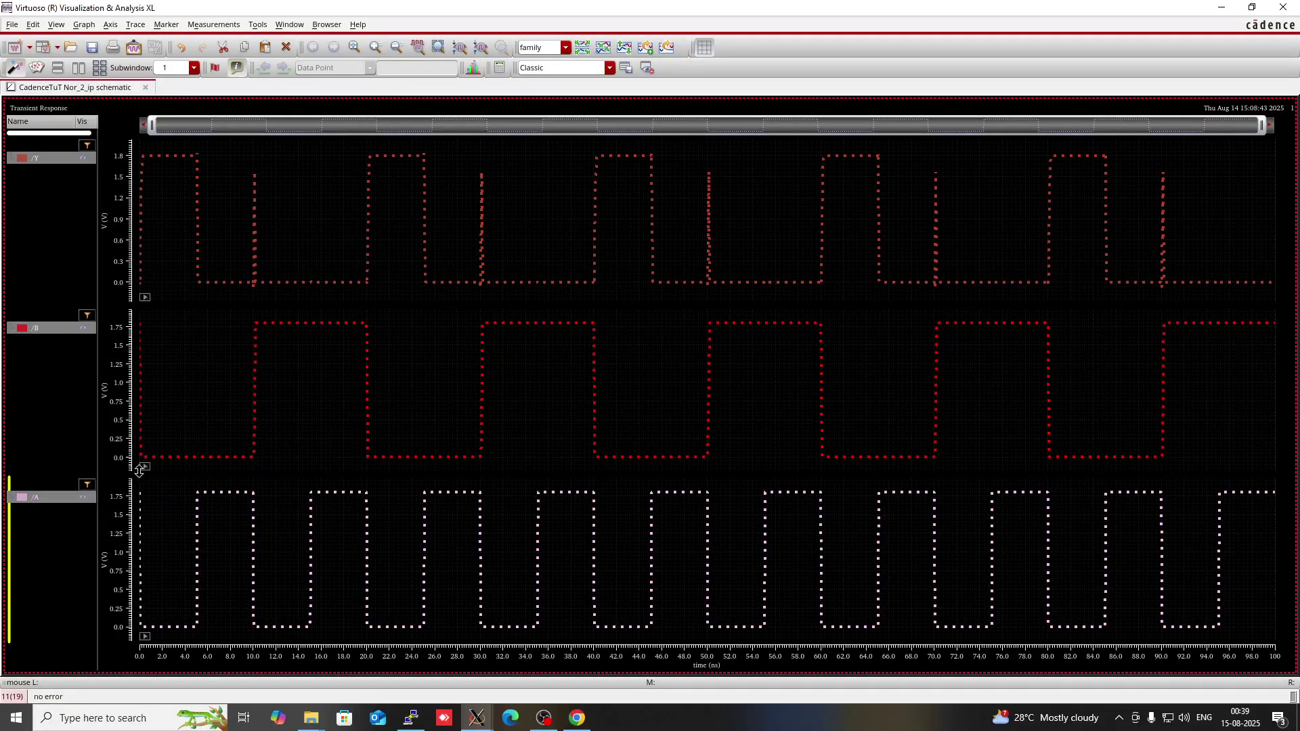
pyautogui.rightClick(58, 505)
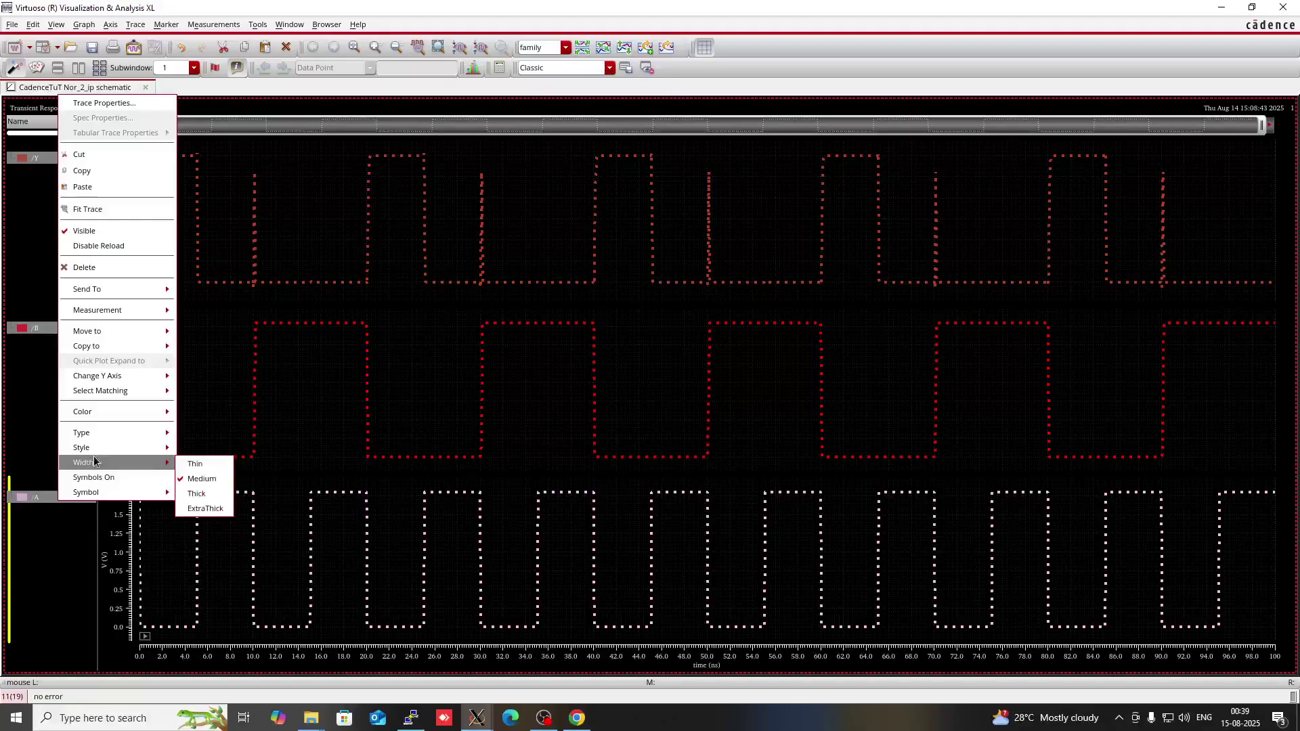
pyautogui.moveTo(132, 450)
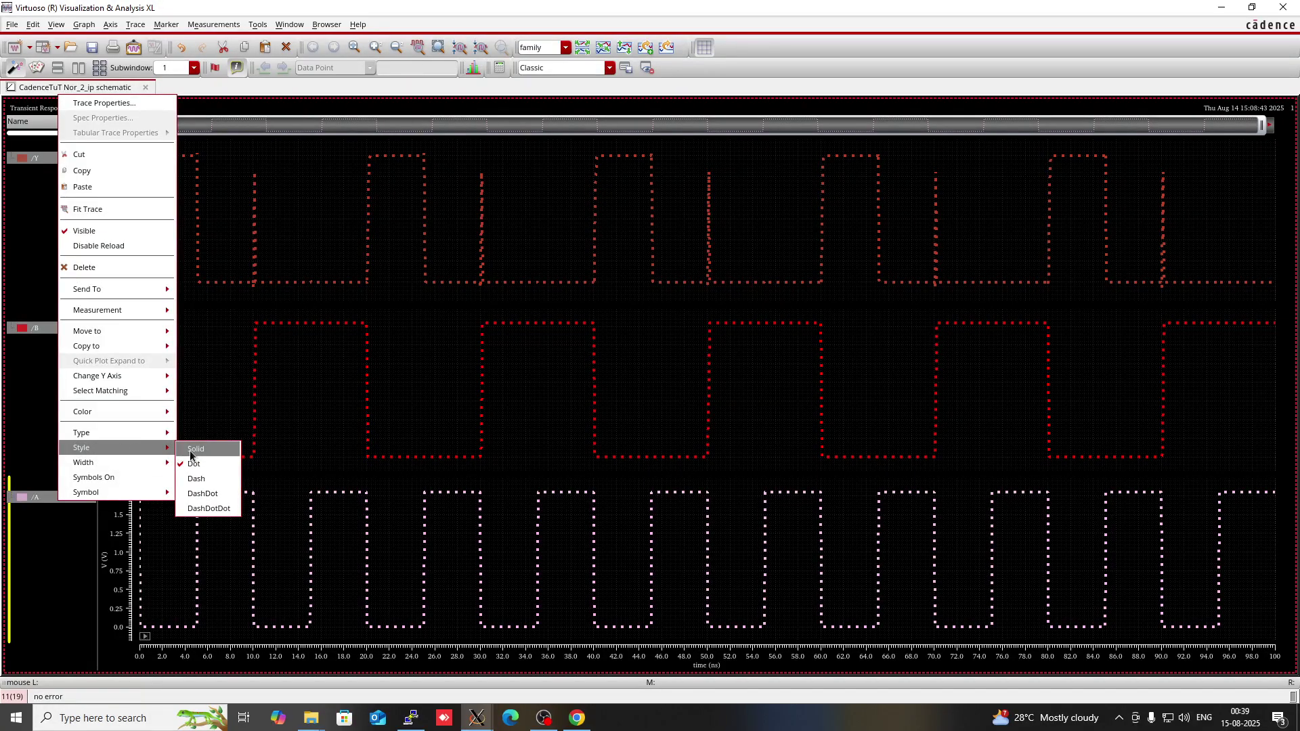
pyautogui.click(194, 449)
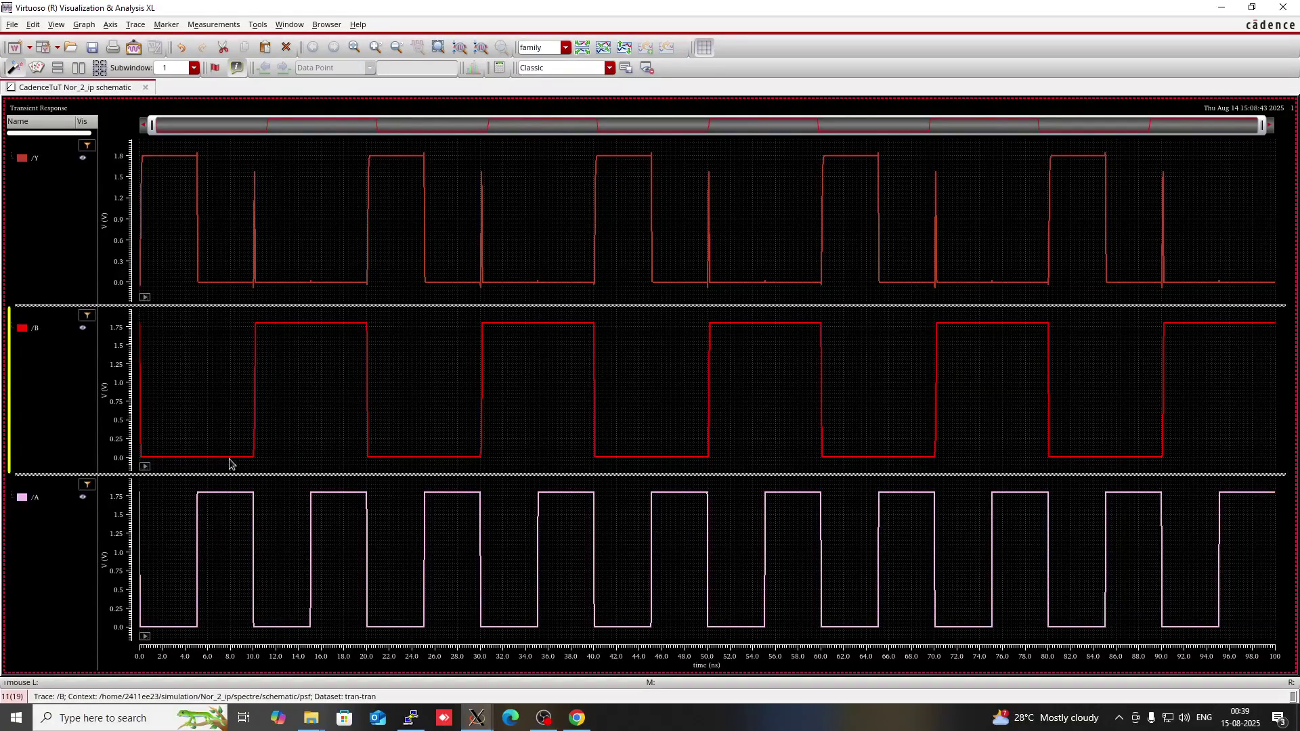
# Narrow the displayed time range to about 0–21.7 ns and examine the A, B and Y transitions near 10 ns
pyautogui.moveTo(234, 486)
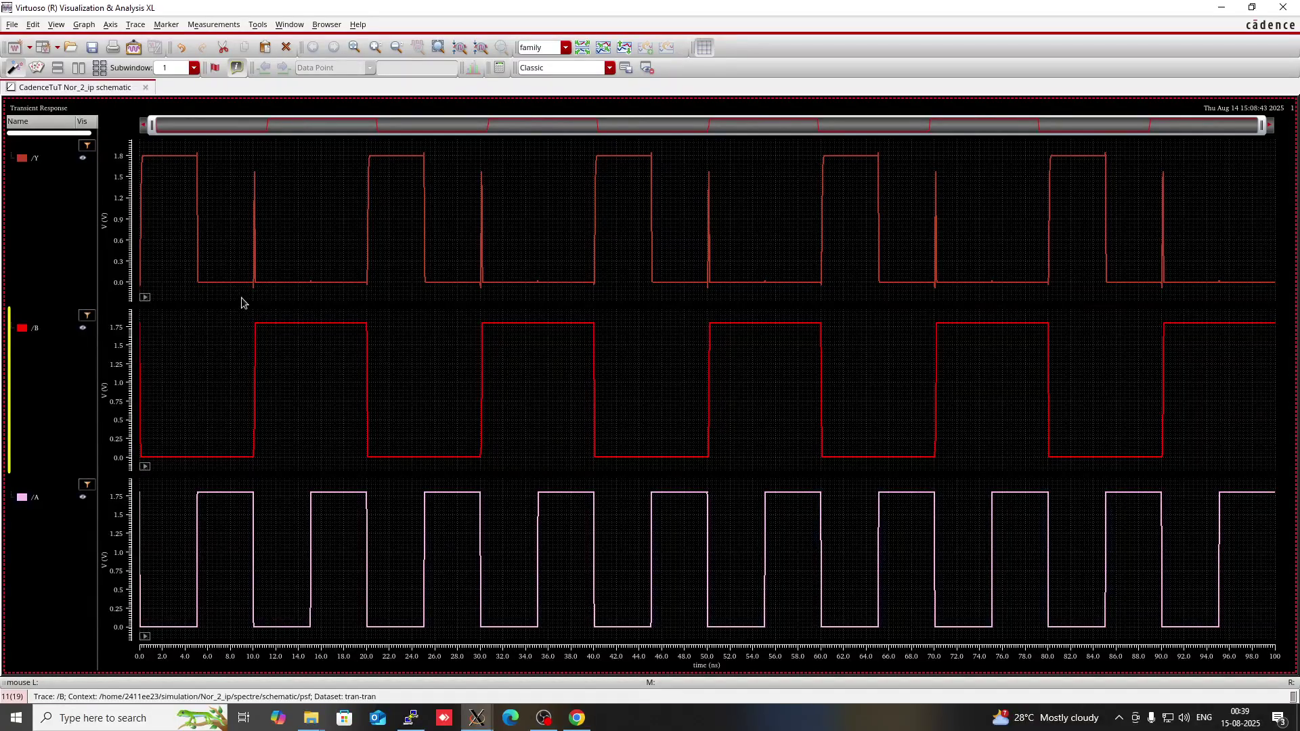
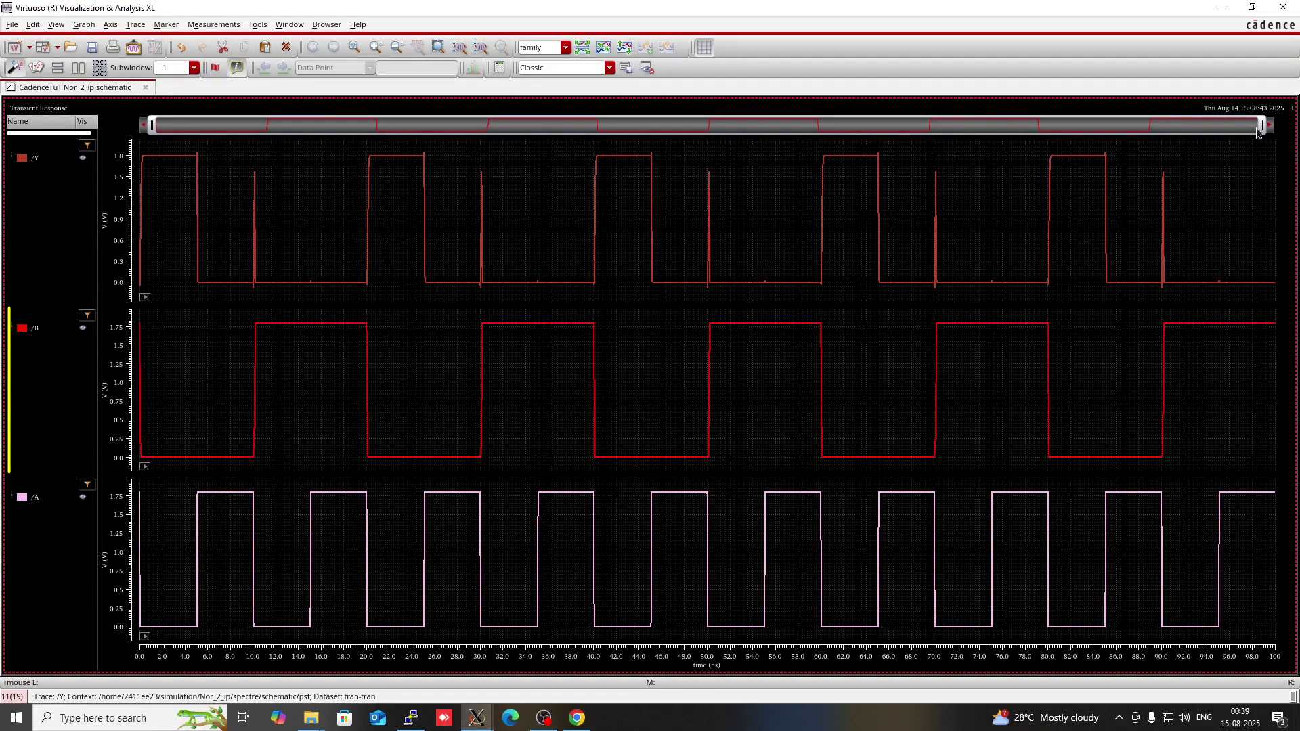
pyautogui.moveTo(1259, 125); pyautogui.dragTo(1188, 126)
pyautogui.moveTo(769, 132); pyautogui.dragTo(396, 141)
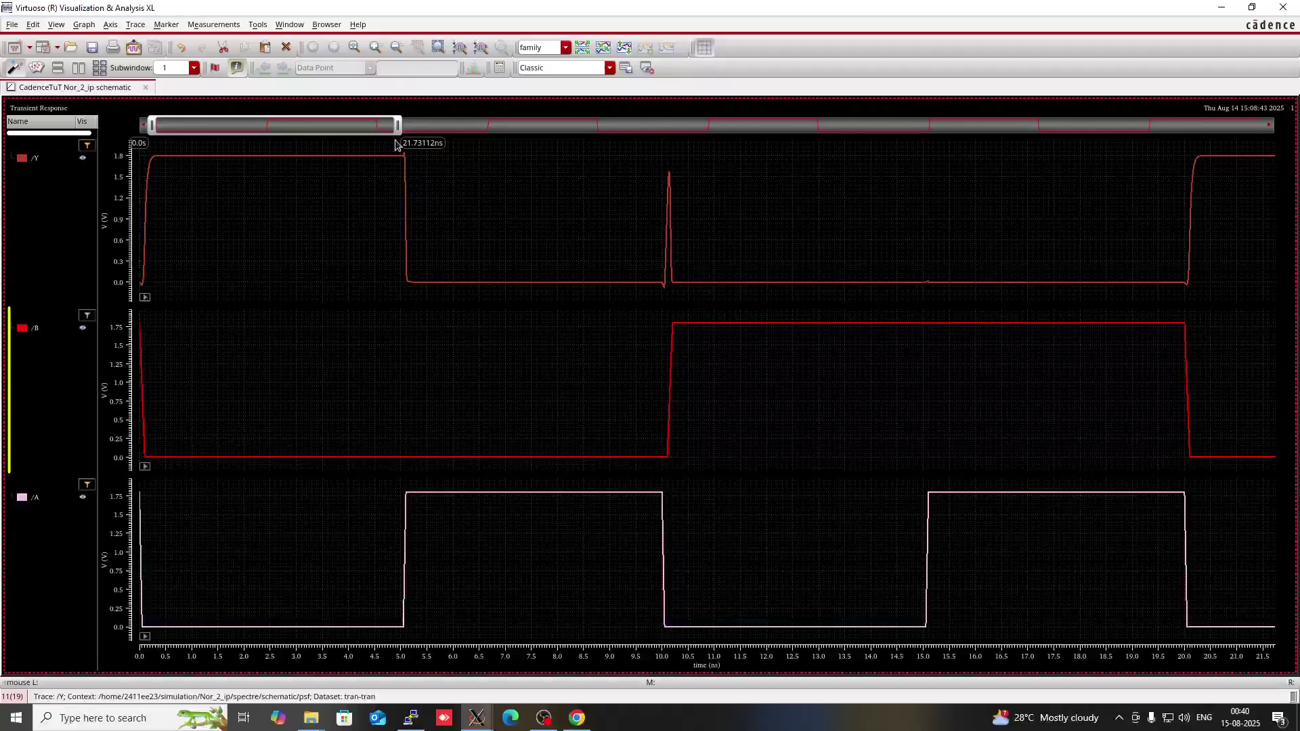
pyautogui.moveTo(667, 508)
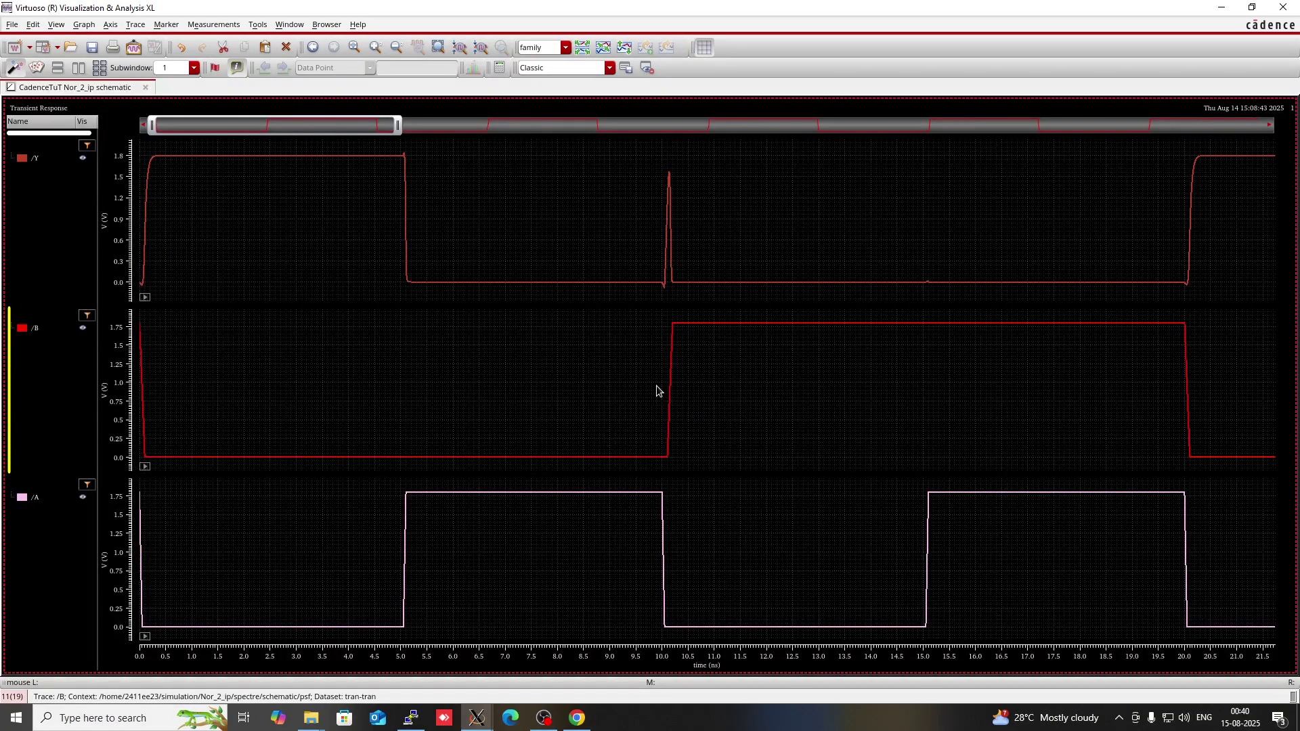
pyautogui.moveTo(665, 407)
pyautogui.moveTo(669, 379)
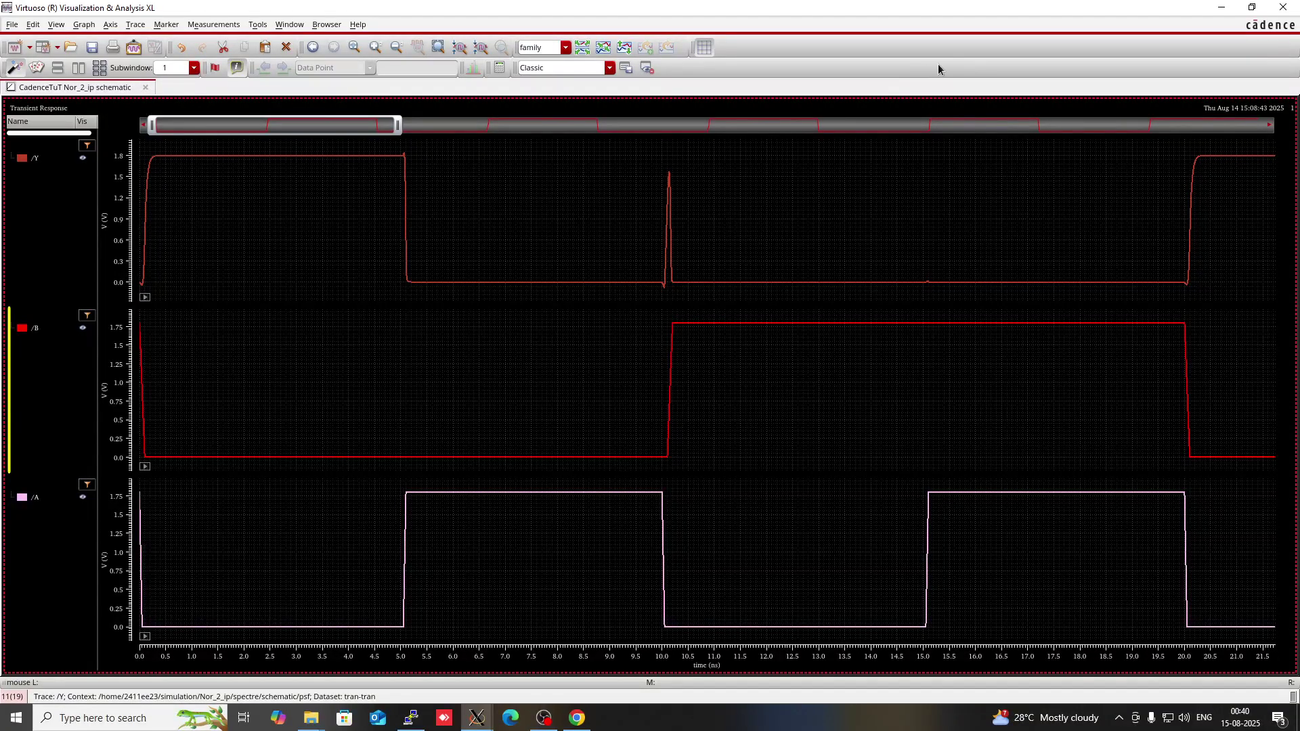
# Return to the schematic and inspect the properties of the pulse source driving input B
pyautogui.click(1222, 6)
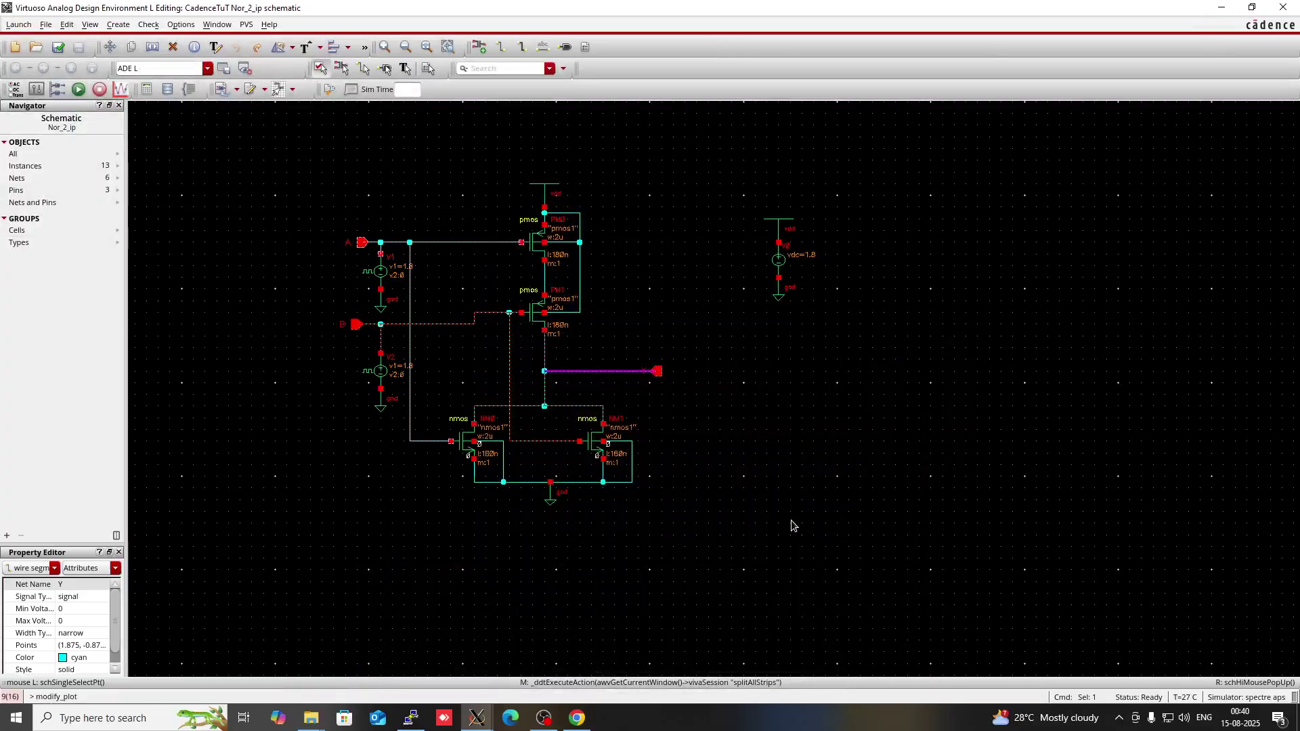
pyautogui.click(470, 373)
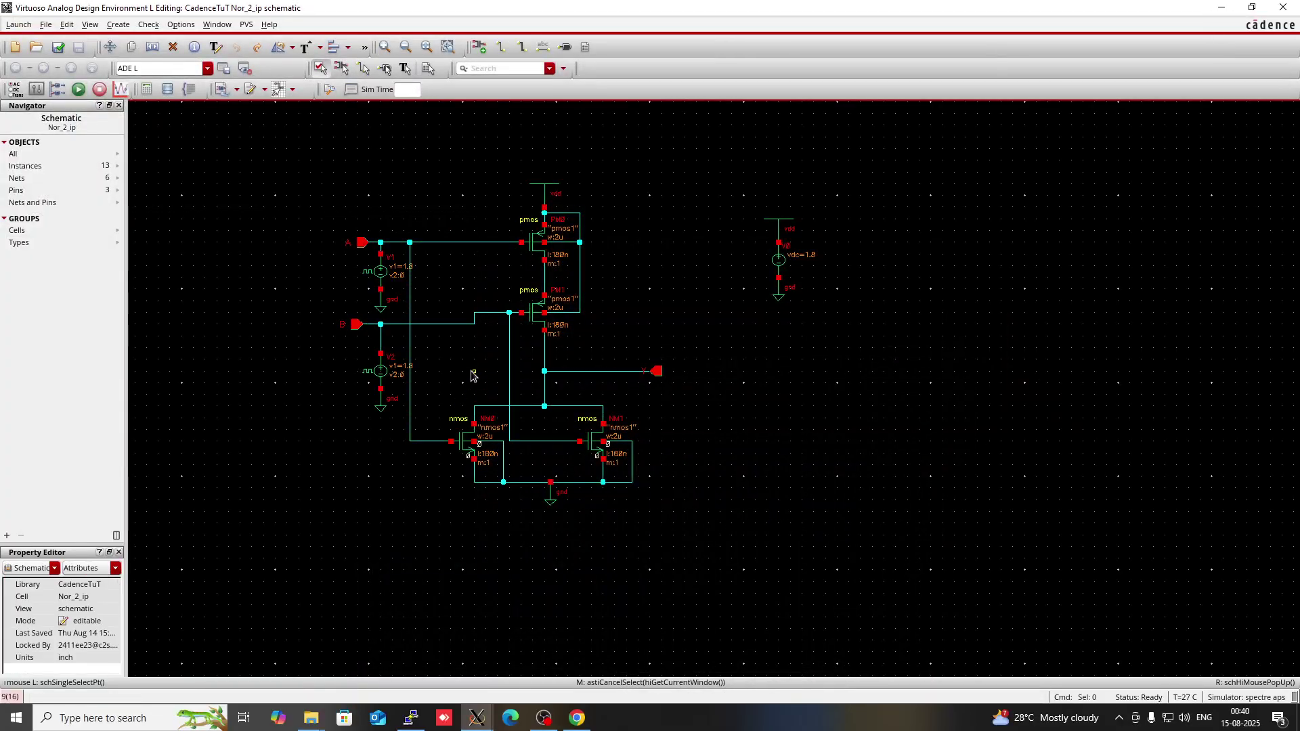
pyautogui.click(381, 371)
pyautogui.press('q')
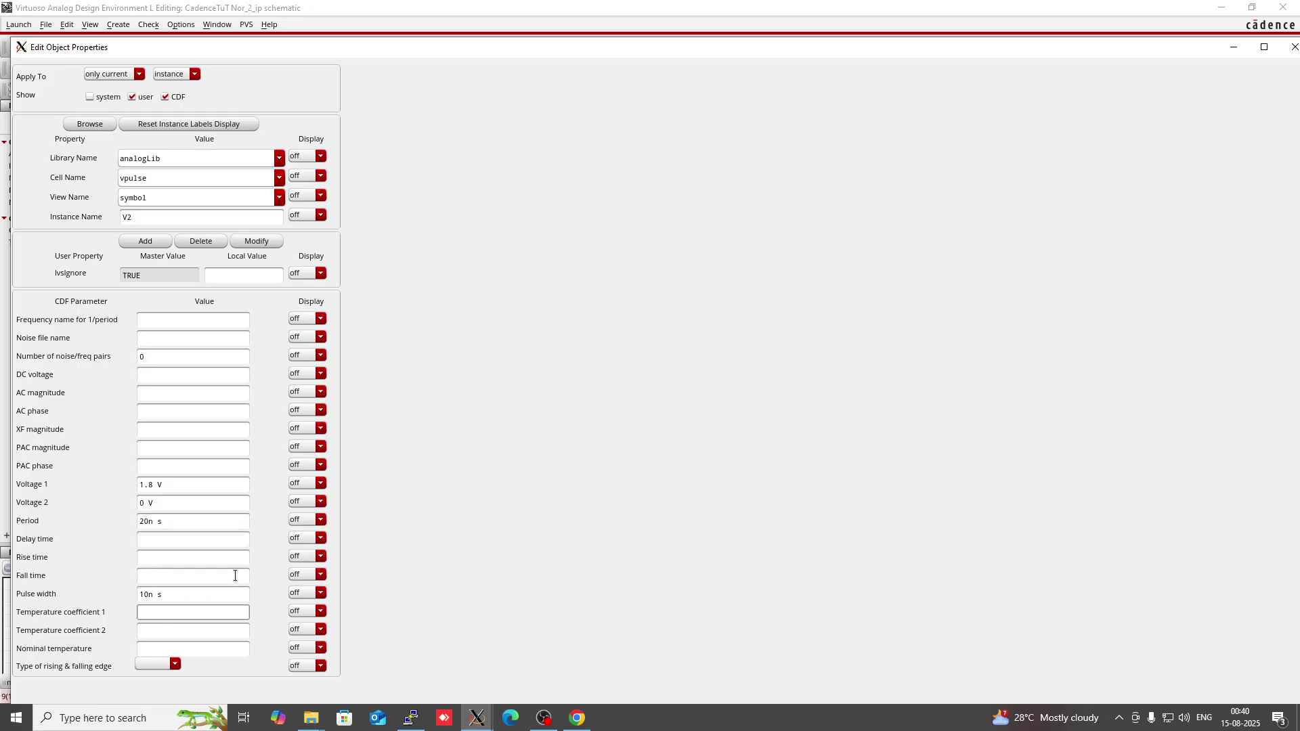
pyautogui.click(1233, 46)
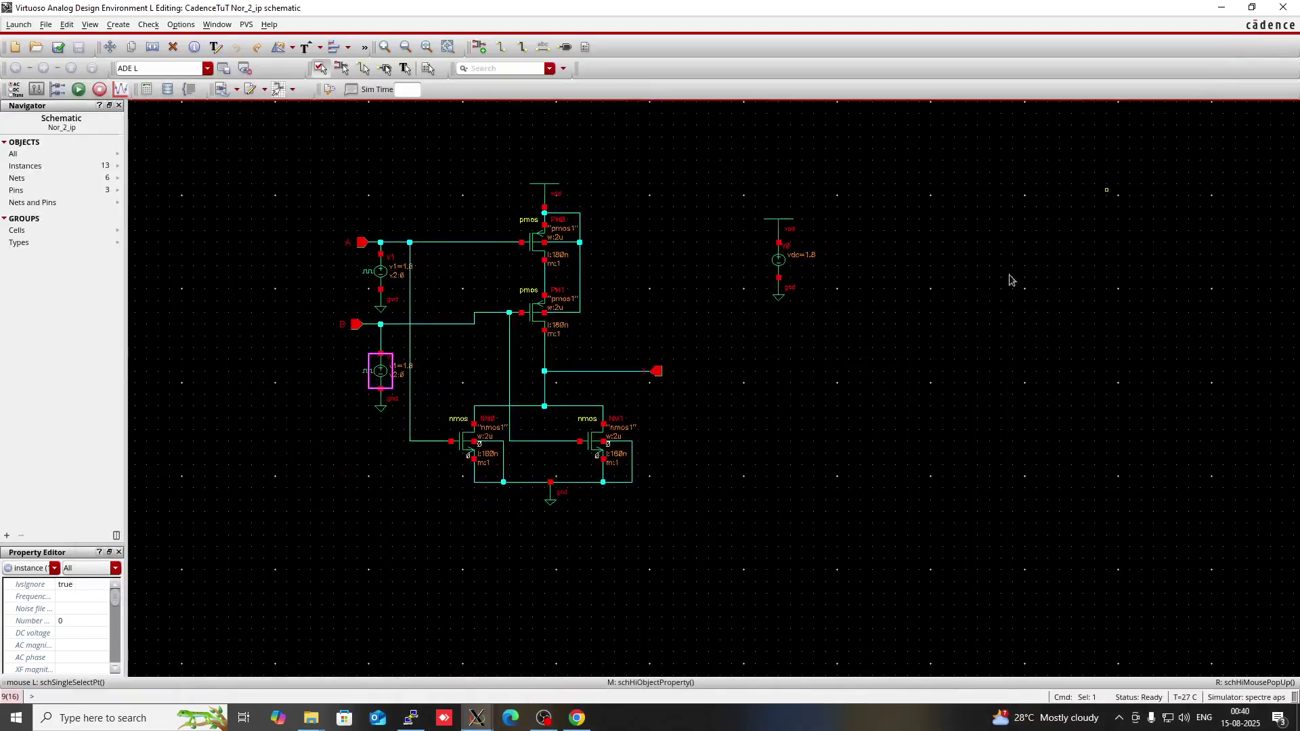
# Bring back the waveform window and examine the A and B edges against the Y spike near 10 ns
pyautogui.click(486, 718)
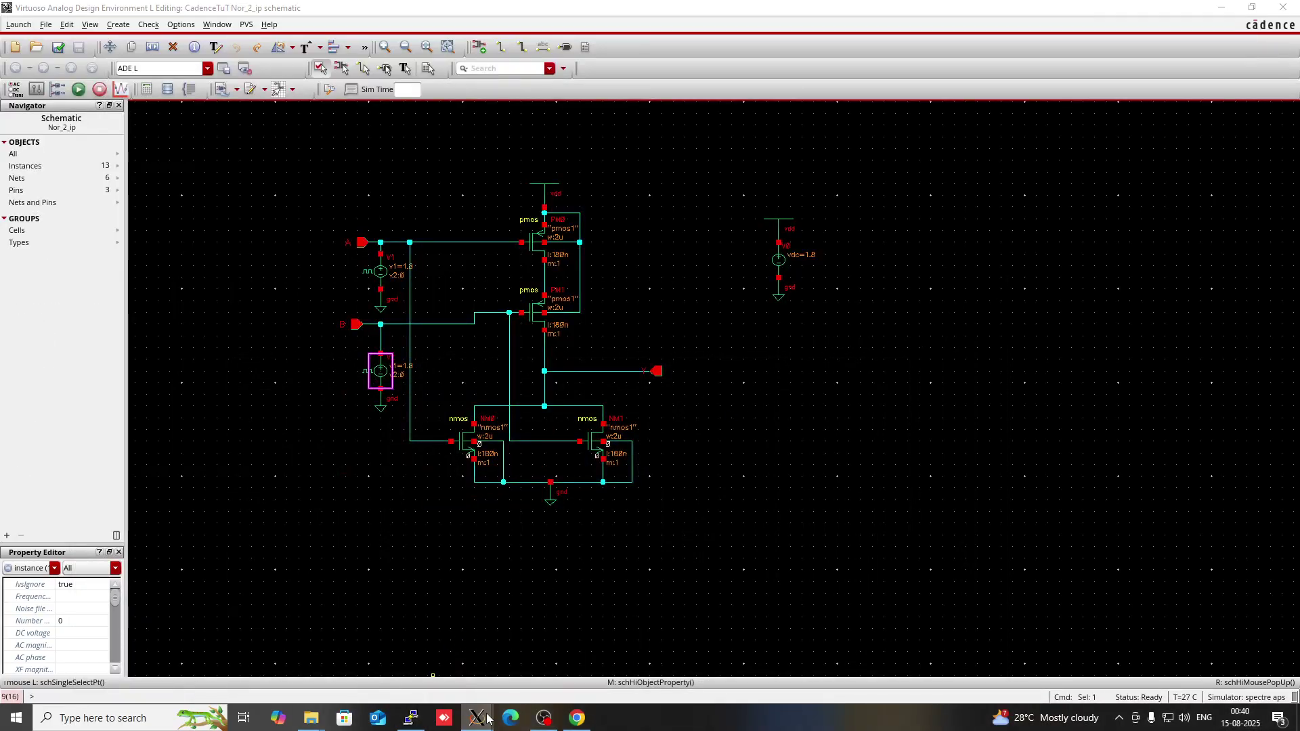
pyautogui.click(639, 672)
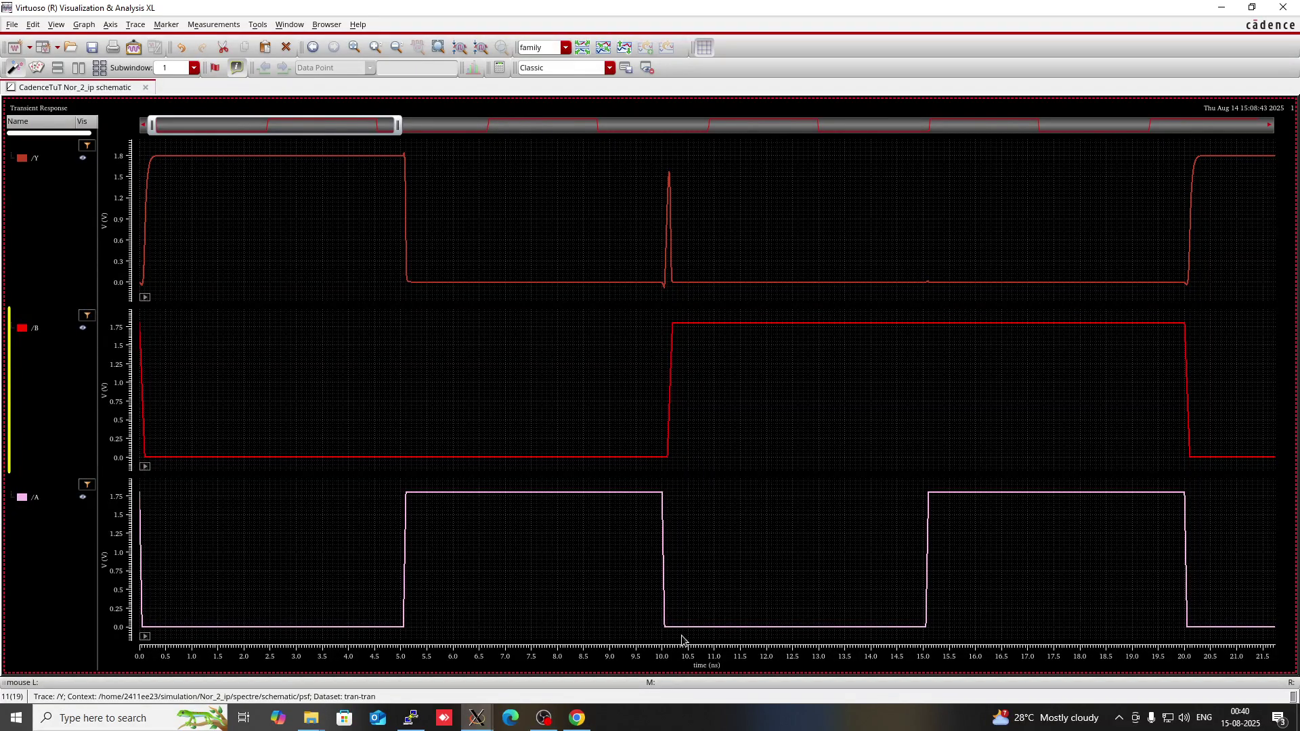
pyautogui.moveTo(670, 629)
pyautogui.moveTo(660, 464)
pyautogui.moveTo(684, 322)
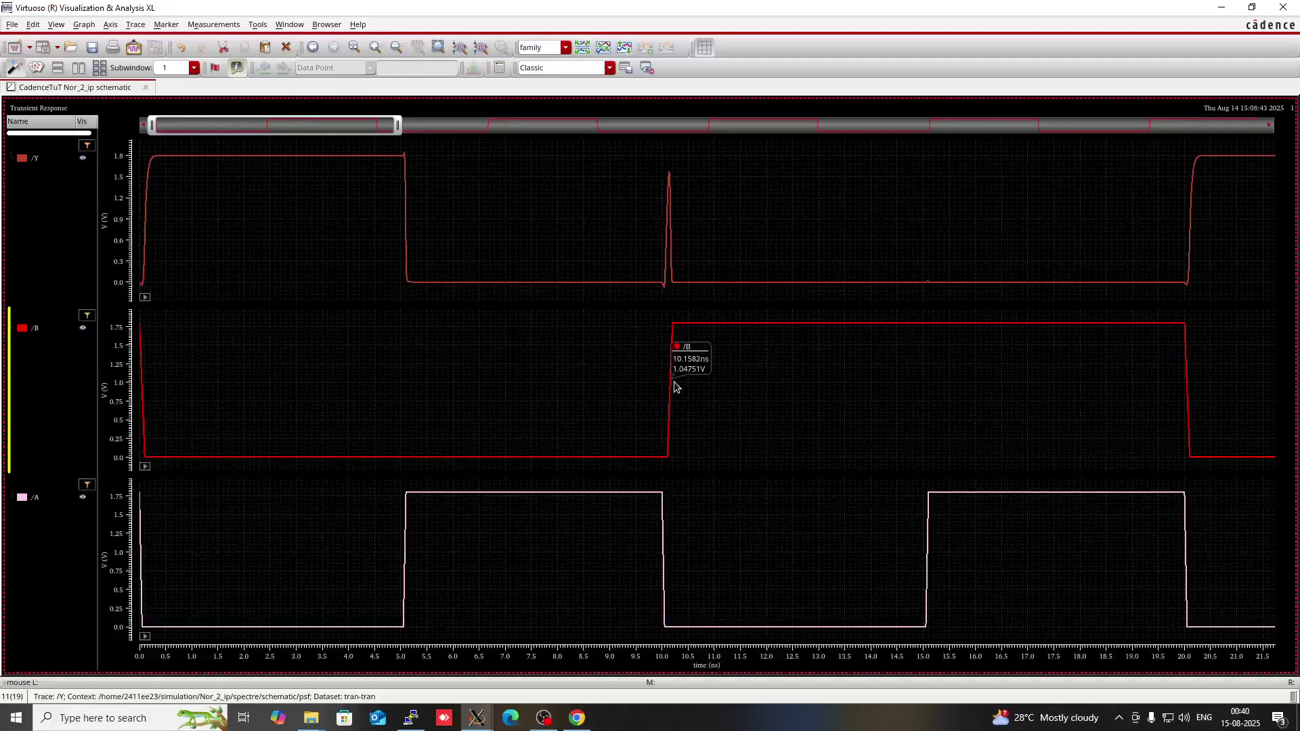
pyautogui.moveTo(666, 257)
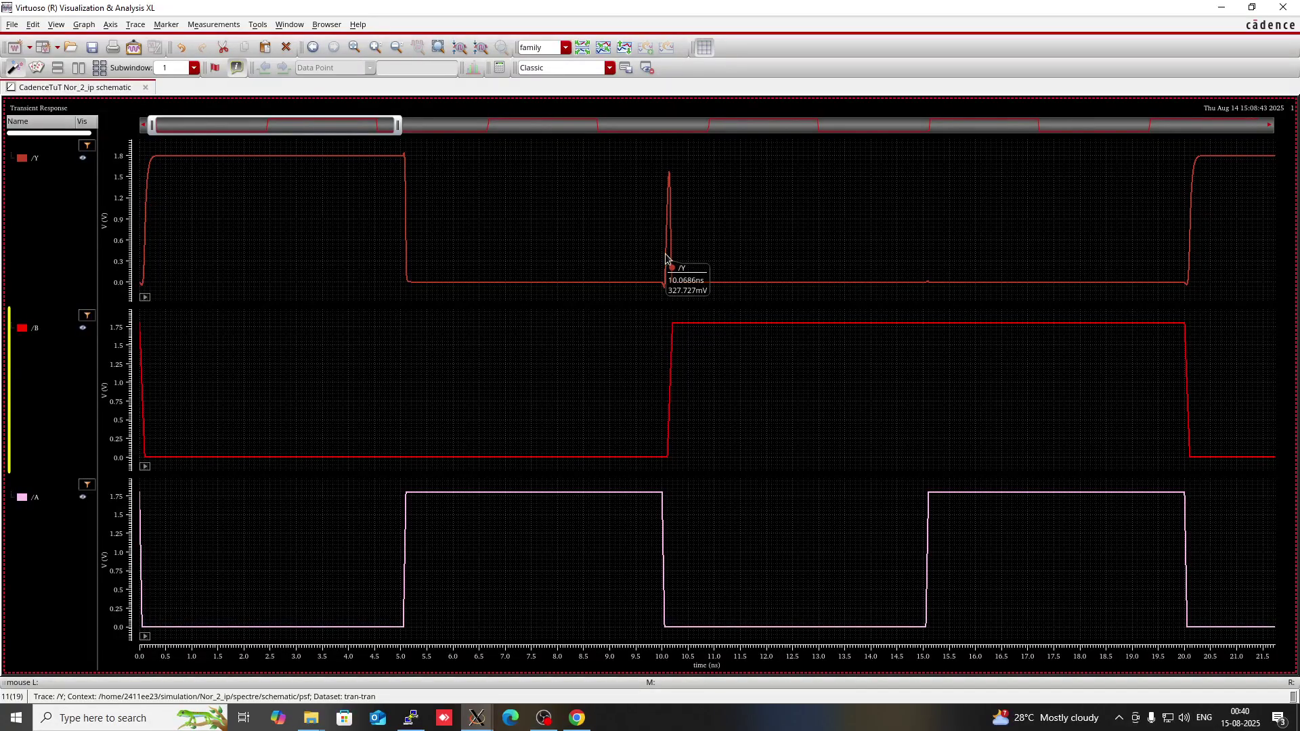
pyautogui.moveTo(664, 228)
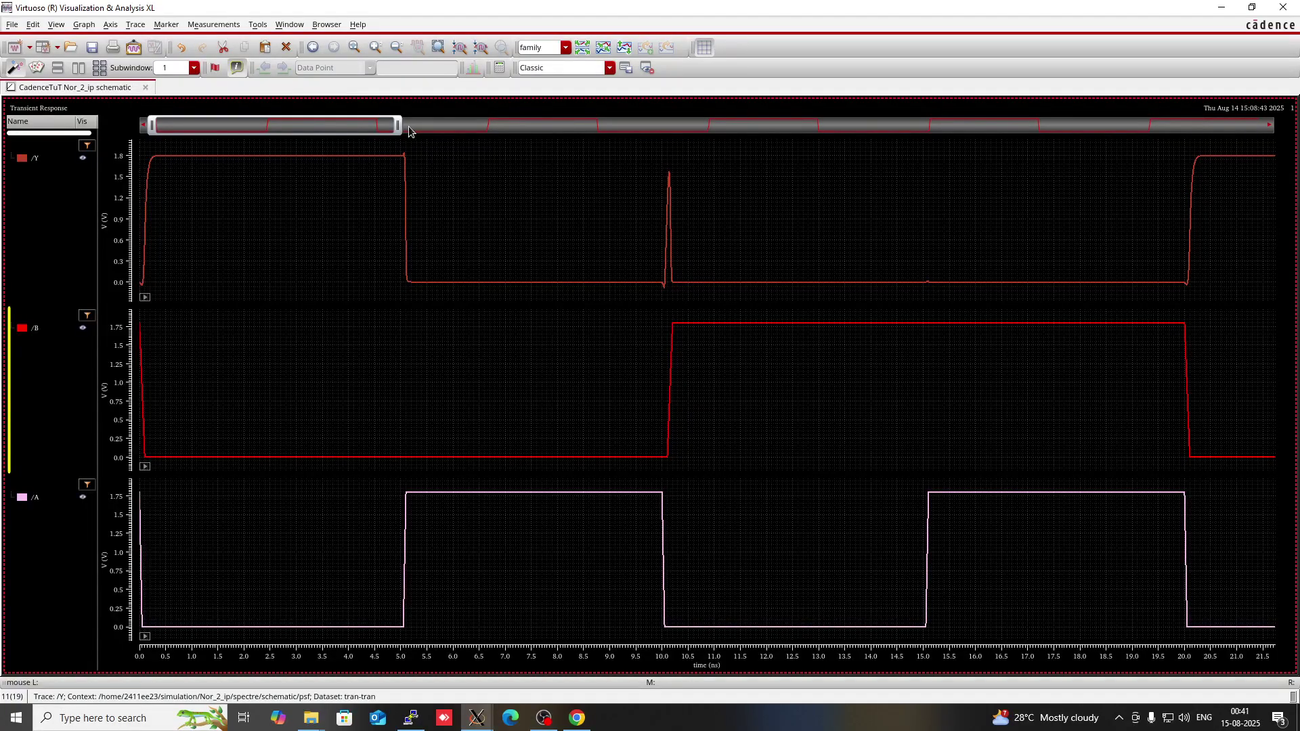
# Widen the displayed time range to about 0–54.2 ns to review the waveforms, and close the graph window
pyautogui.moveTo(395, 124); pyautogui.dragTo(753, 122)
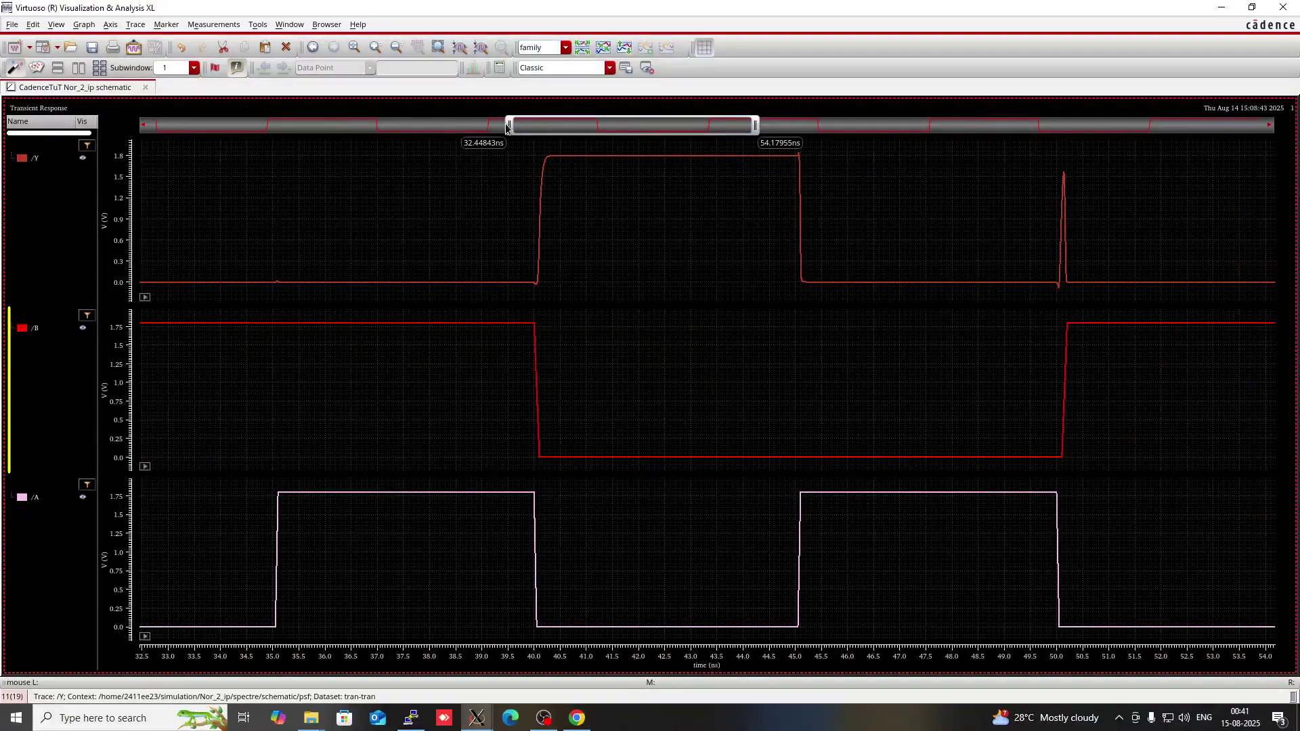
pyautogui.moveTo(510, 124); pyautogui.dragTo(151, 124)
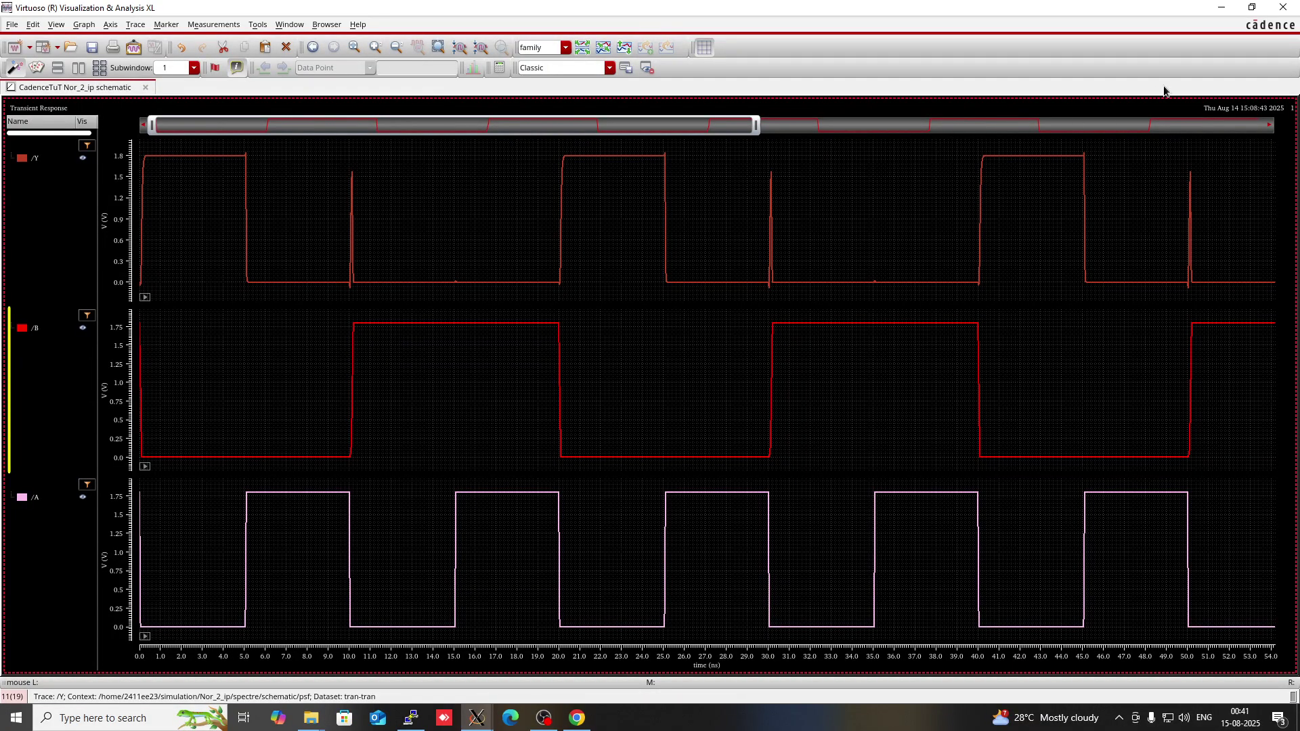
pyautogui.click(1281, 6)
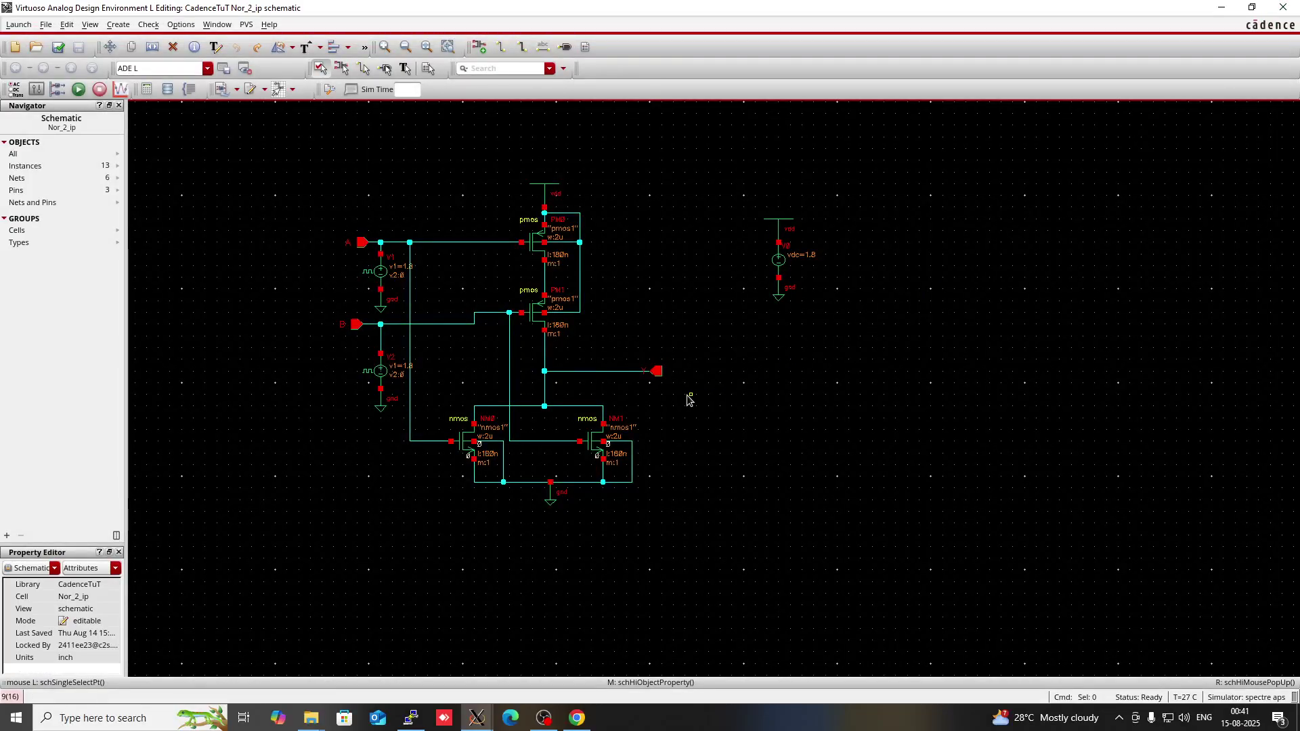
# Delete the wire between the gate output node and pin Y, and move pin Y farther right of the gate
pyautogui.click(614, 372)
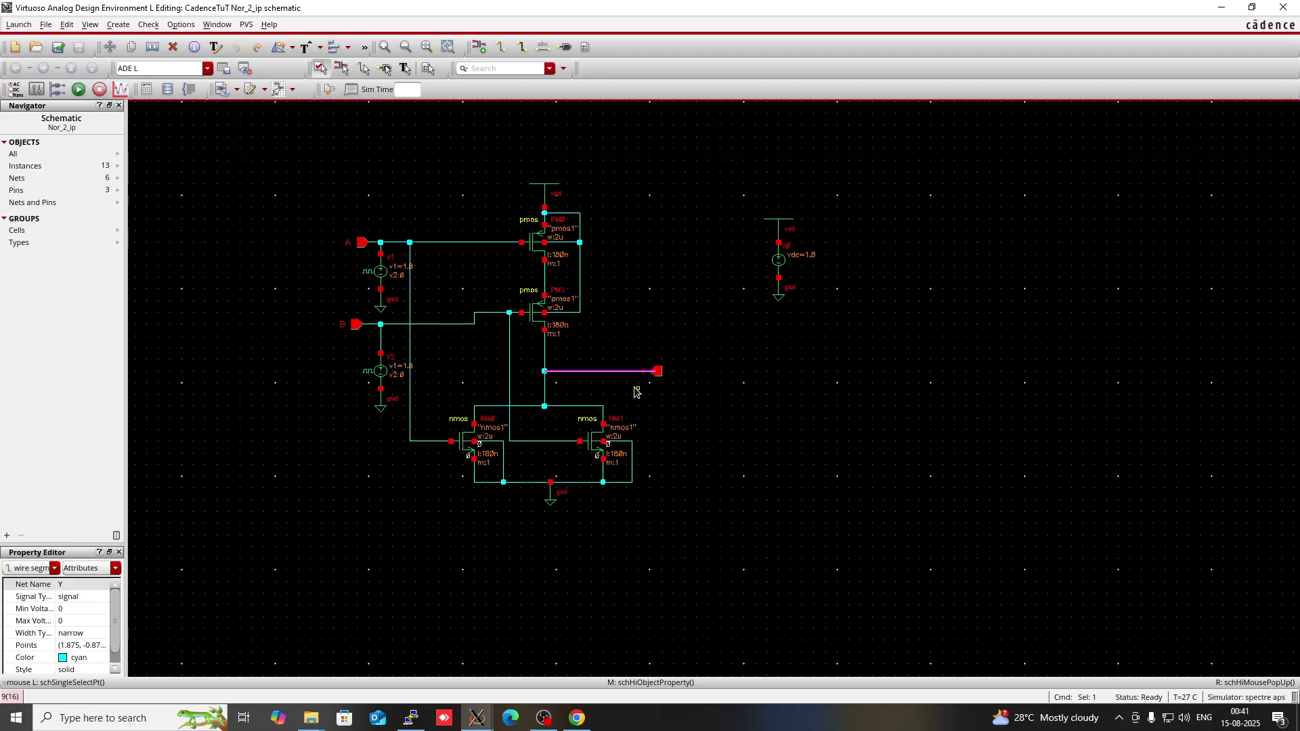
pyautogui.press('Delete')
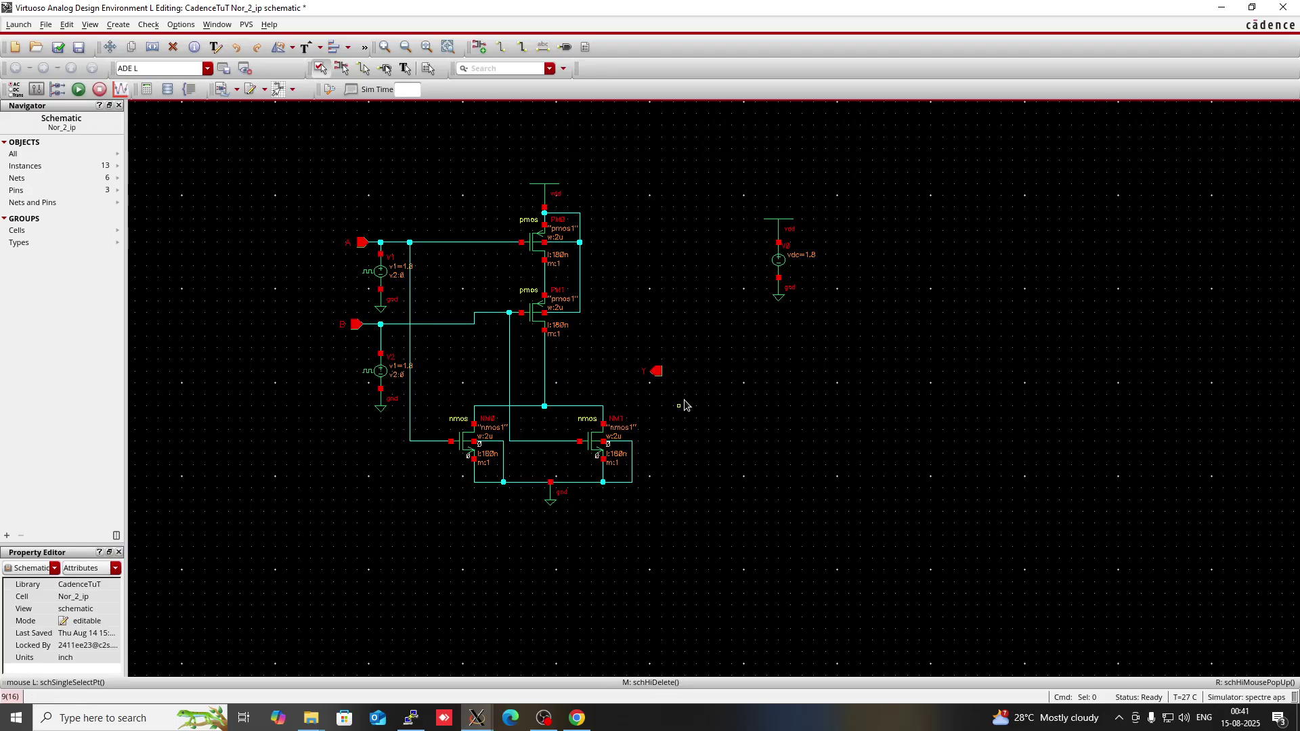
pyautogui.press('s')
pyautogui.click(656, 370)
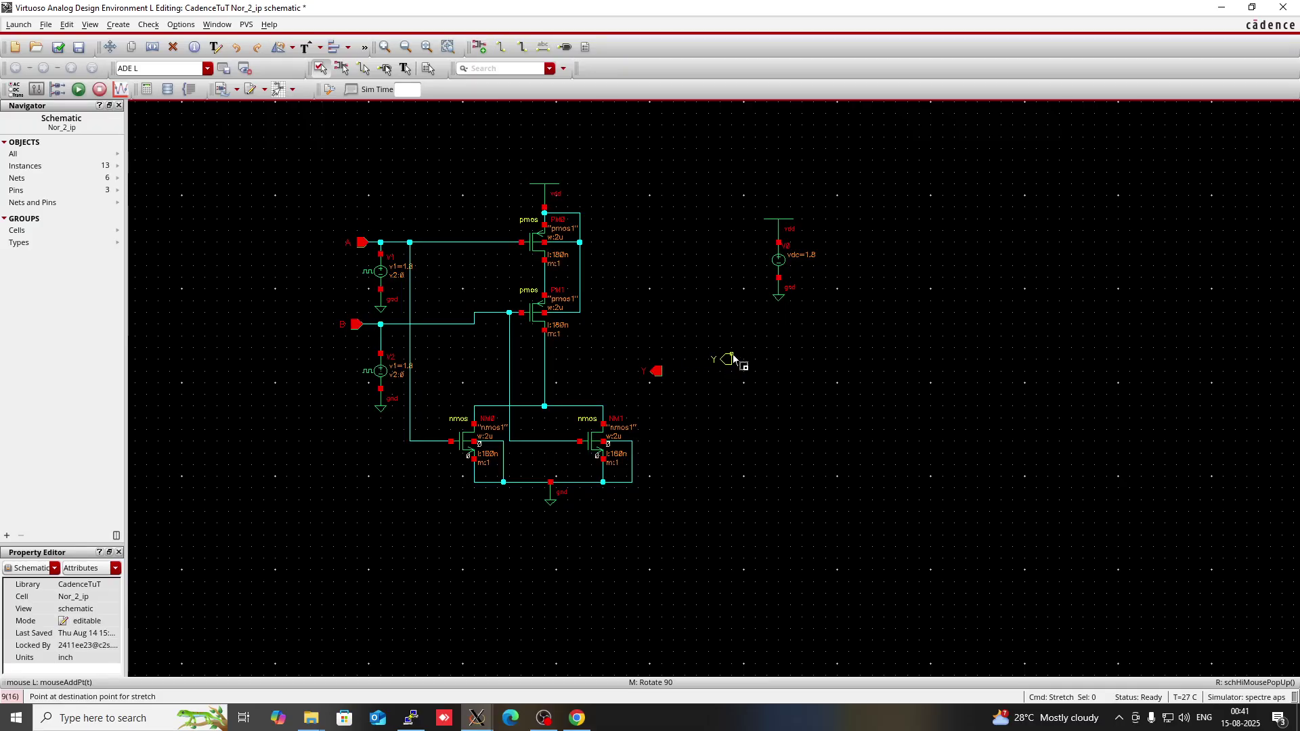
pyautogui.click(739, 348)
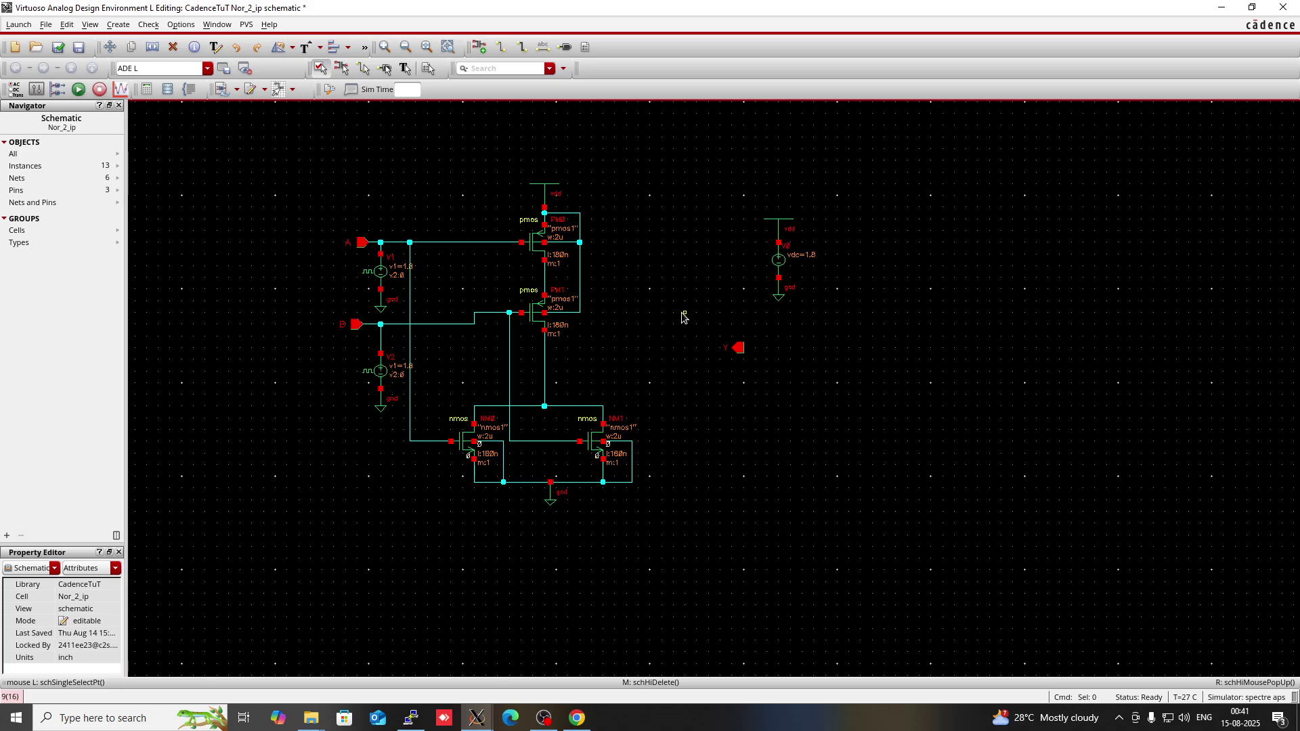
# Start adding an instance and choose gpdk180 as its library
pyautogui.press('i')
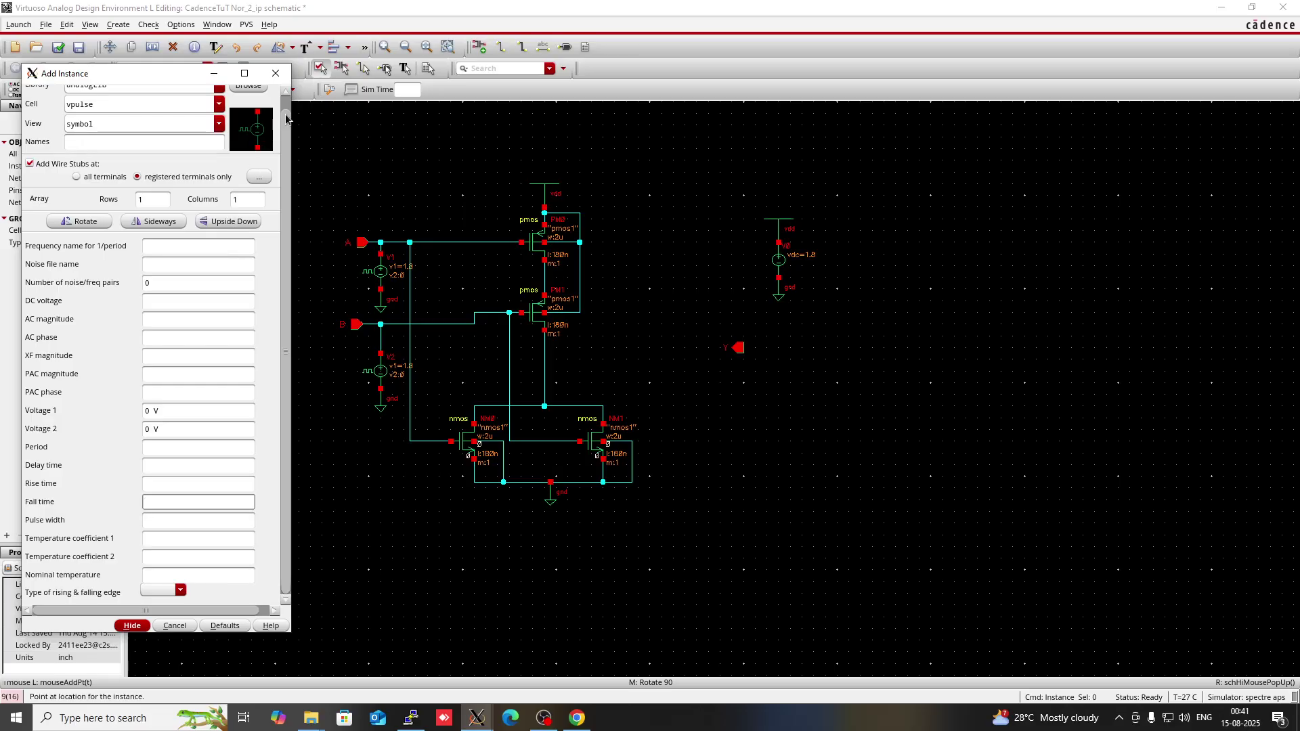
pyautogui.scroll(1, 190, 163)
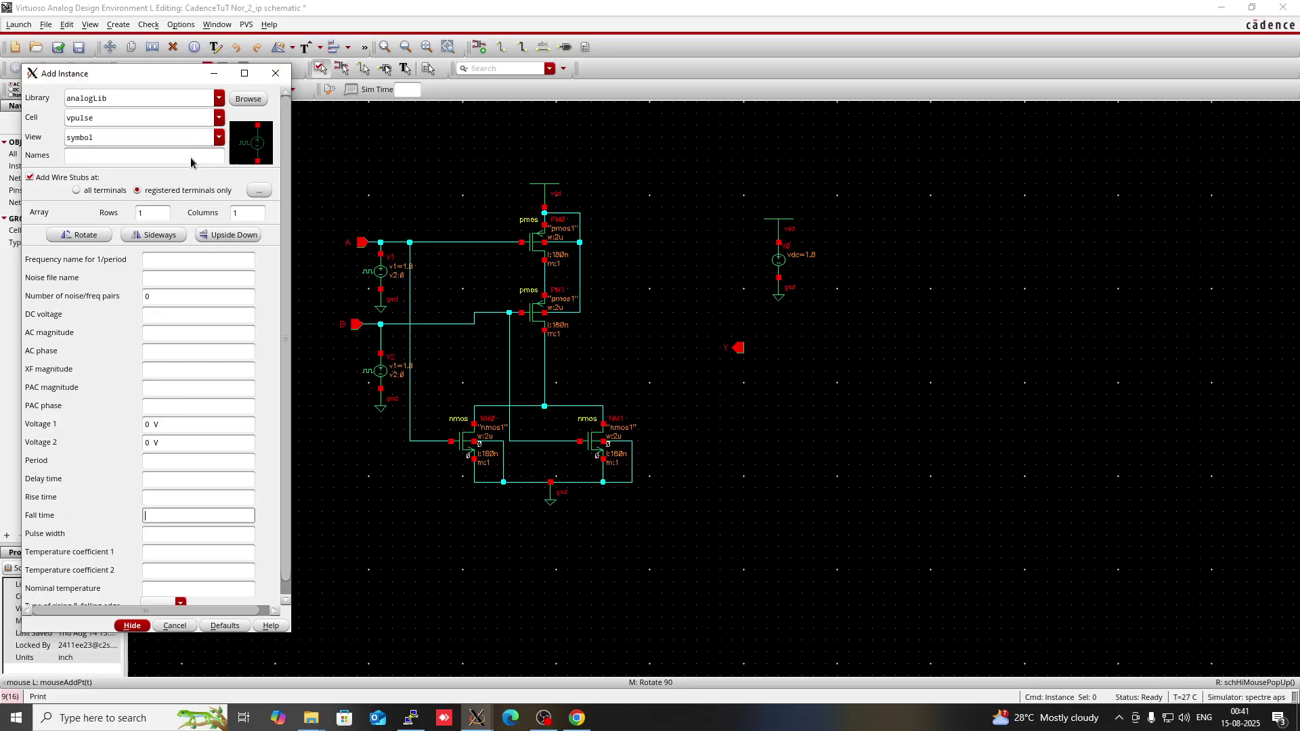
pyautogui.click(158, 97)
pyautogui.press('BackSpace')
pyautogui.press('BackSpace')
pyautogui.press('BackSpace')
pyautogui.press('BackSpace')
pyautogui.press('BackSpace')
pyautogui.press('BackSpace')
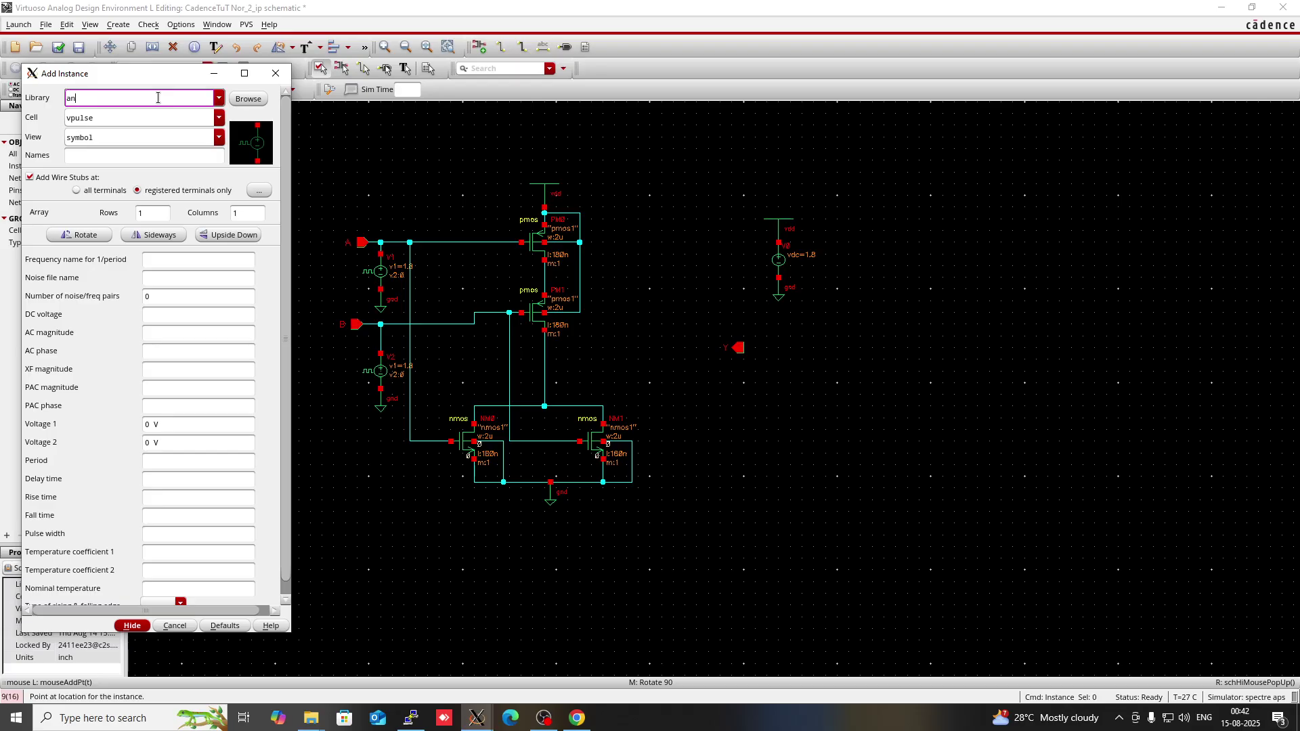
pyautogui.write('gp')
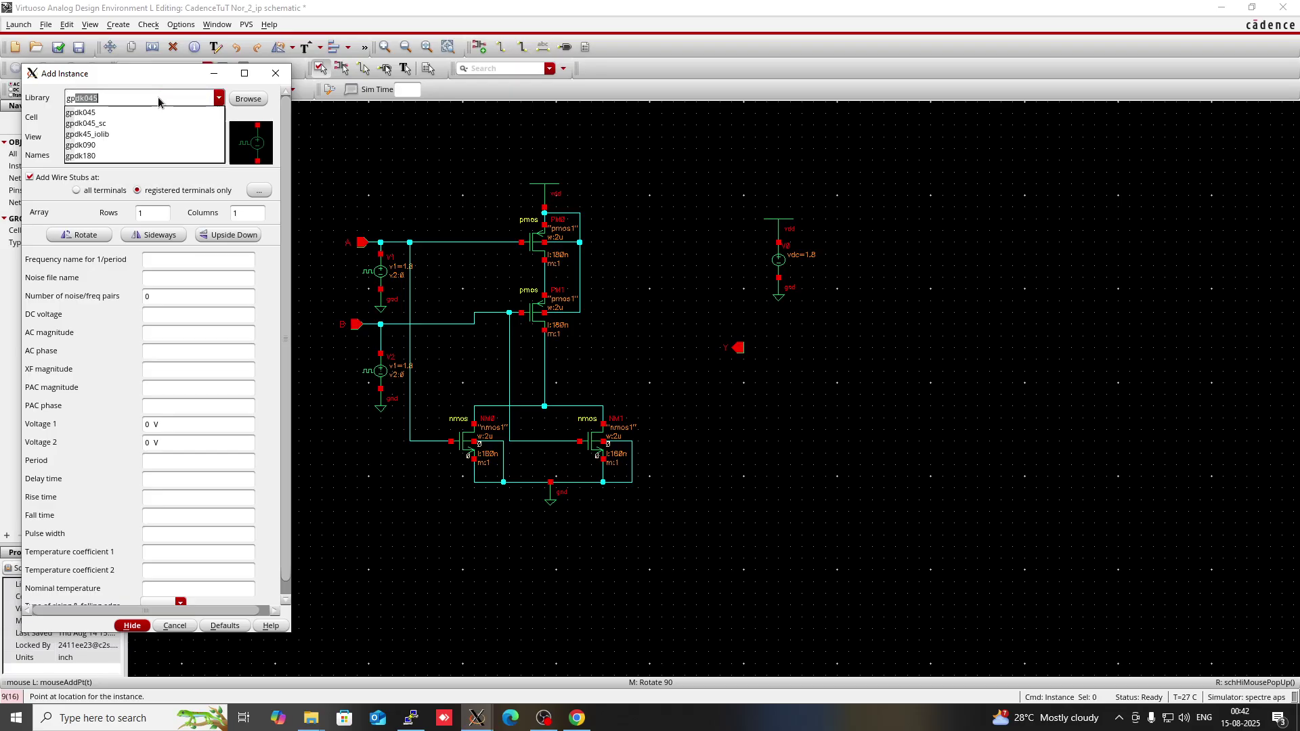
pyautogui.write('dk')
pyautogui.click(94, 156)
# Set the cell to pmos and place one instance between the NOR gate and the vdc supply source
pyautogui.doubleClick(101, 119)
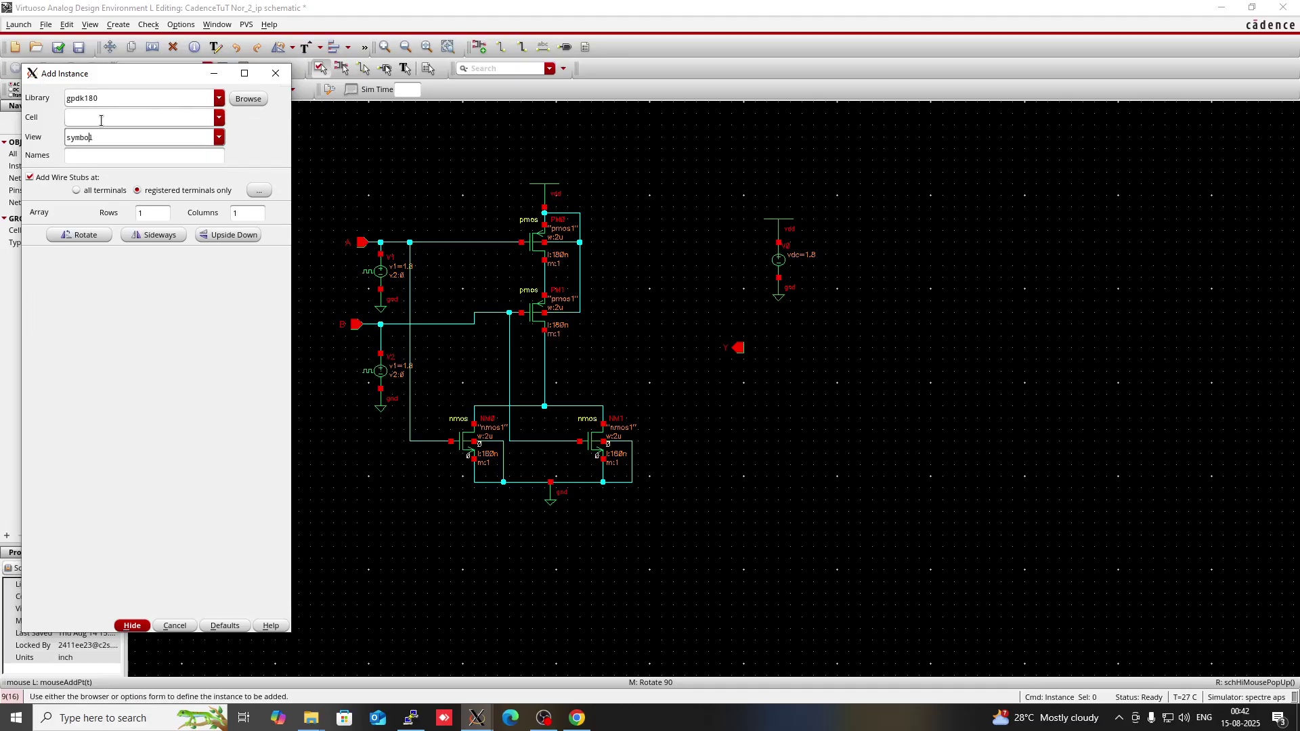
pyautogui.press('BackSpace')
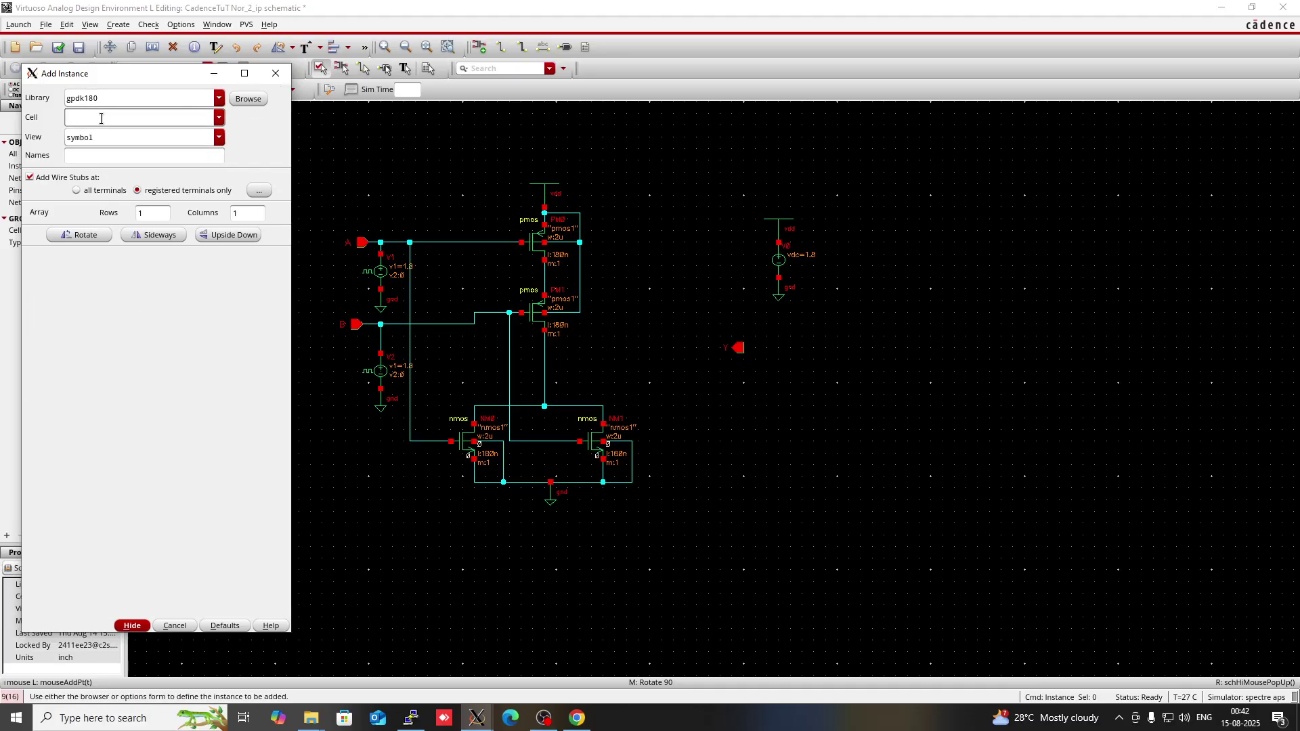
pyautogui.write('mp')
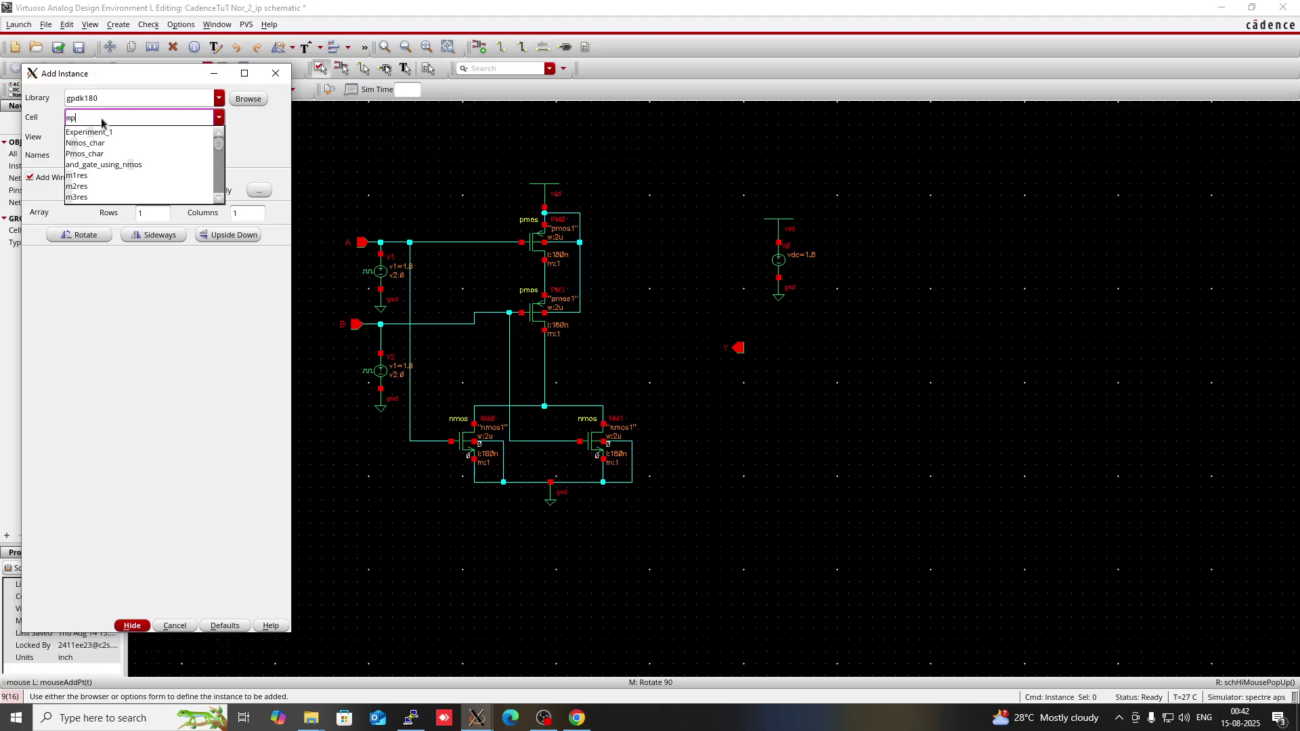
pyautogui.write('mos')
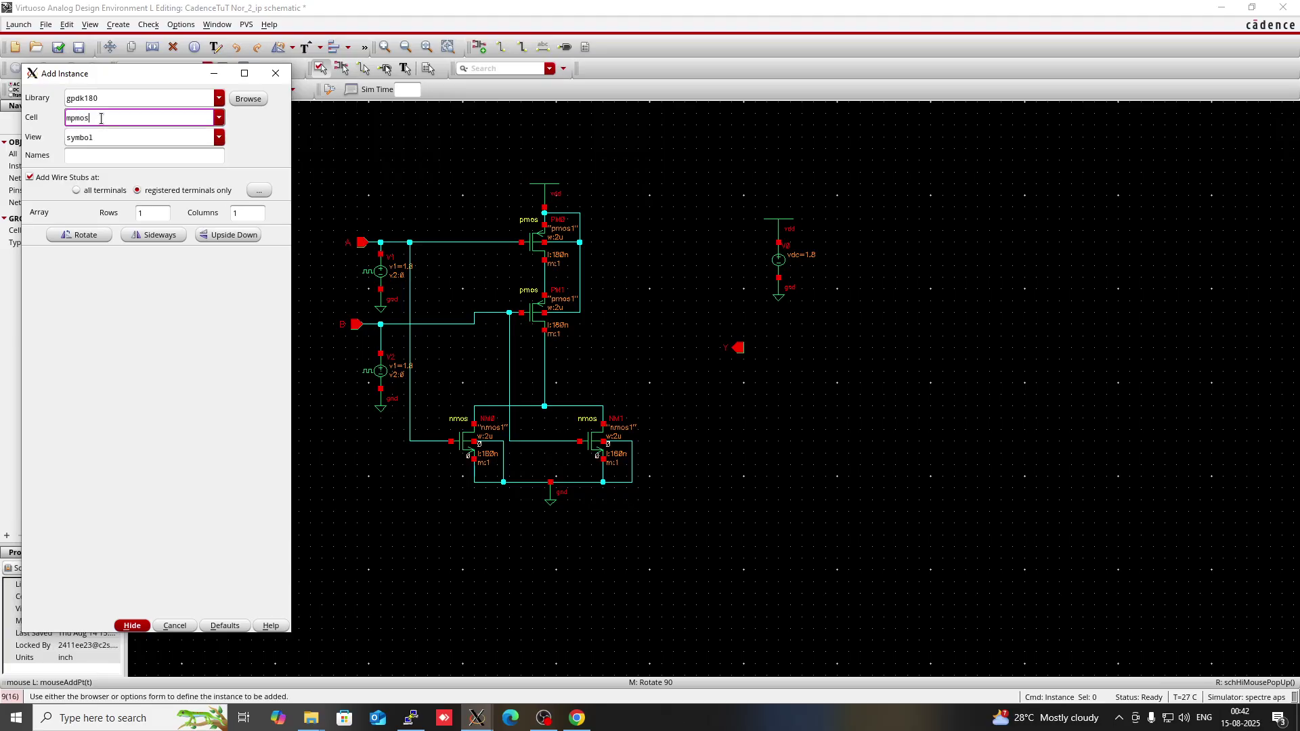
pyautogui.press('BackSpace')
pyautogui.click(89, 145)
pyautogui.click(650, 249)
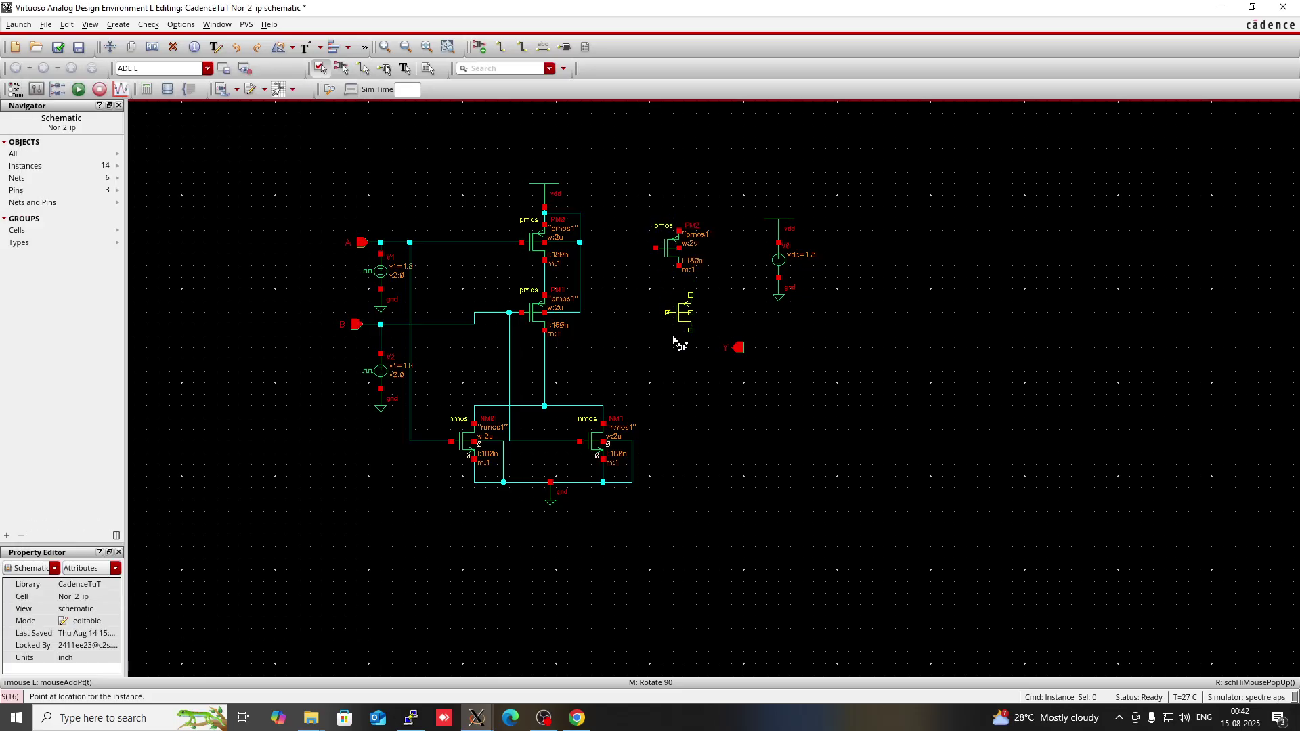
pyautogui.press('Escape')
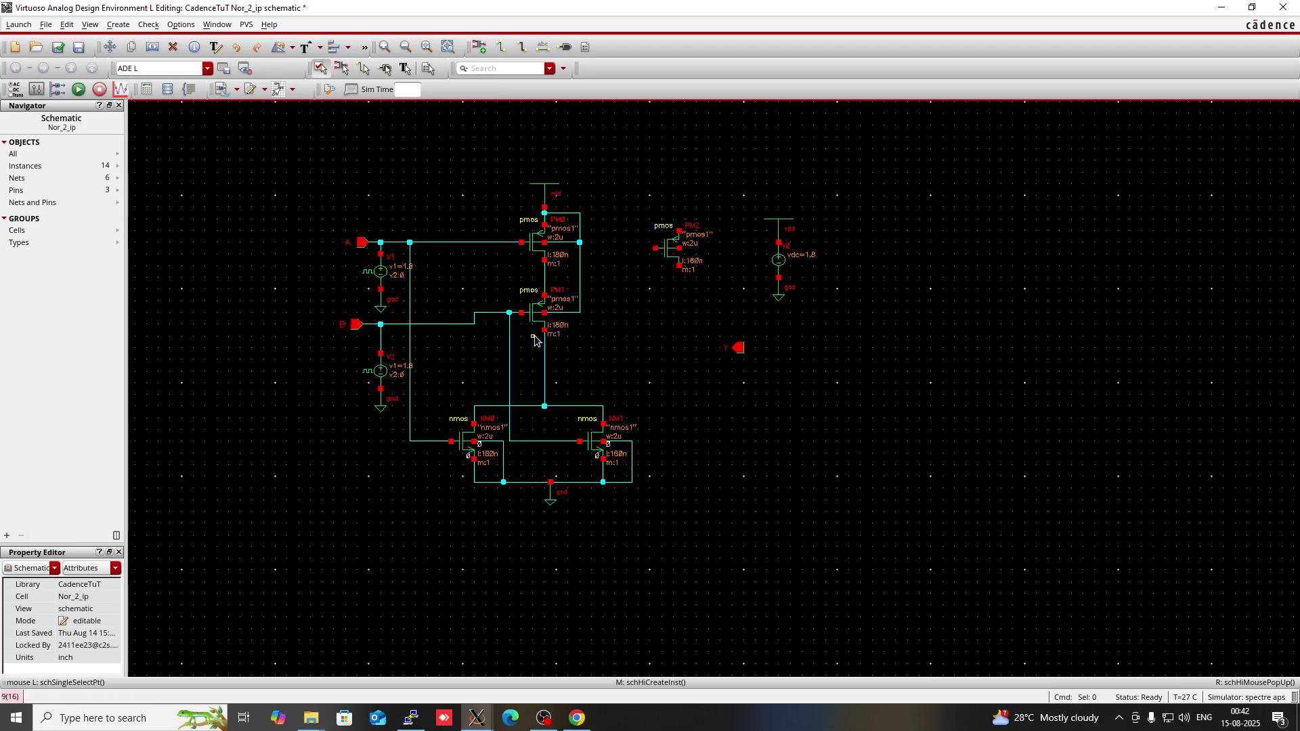
pyautogui.press('c')
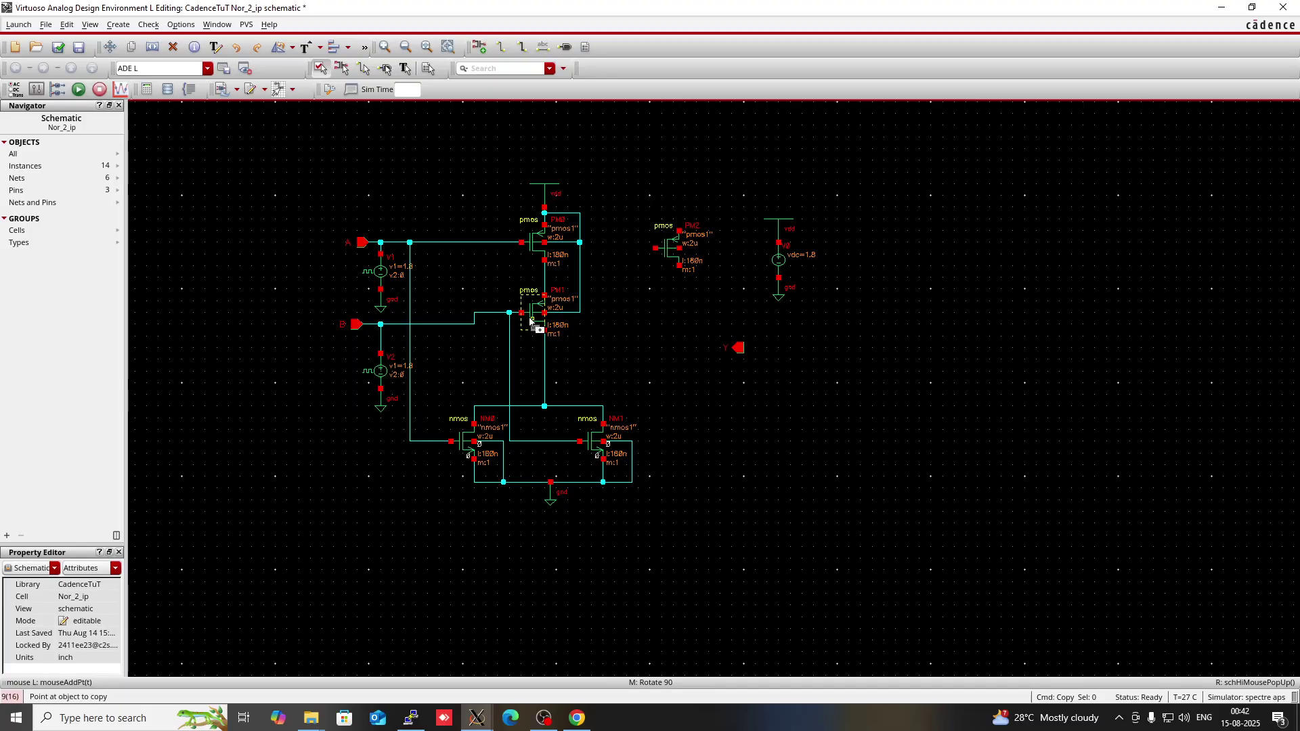
pyautogui.click(530, 321)
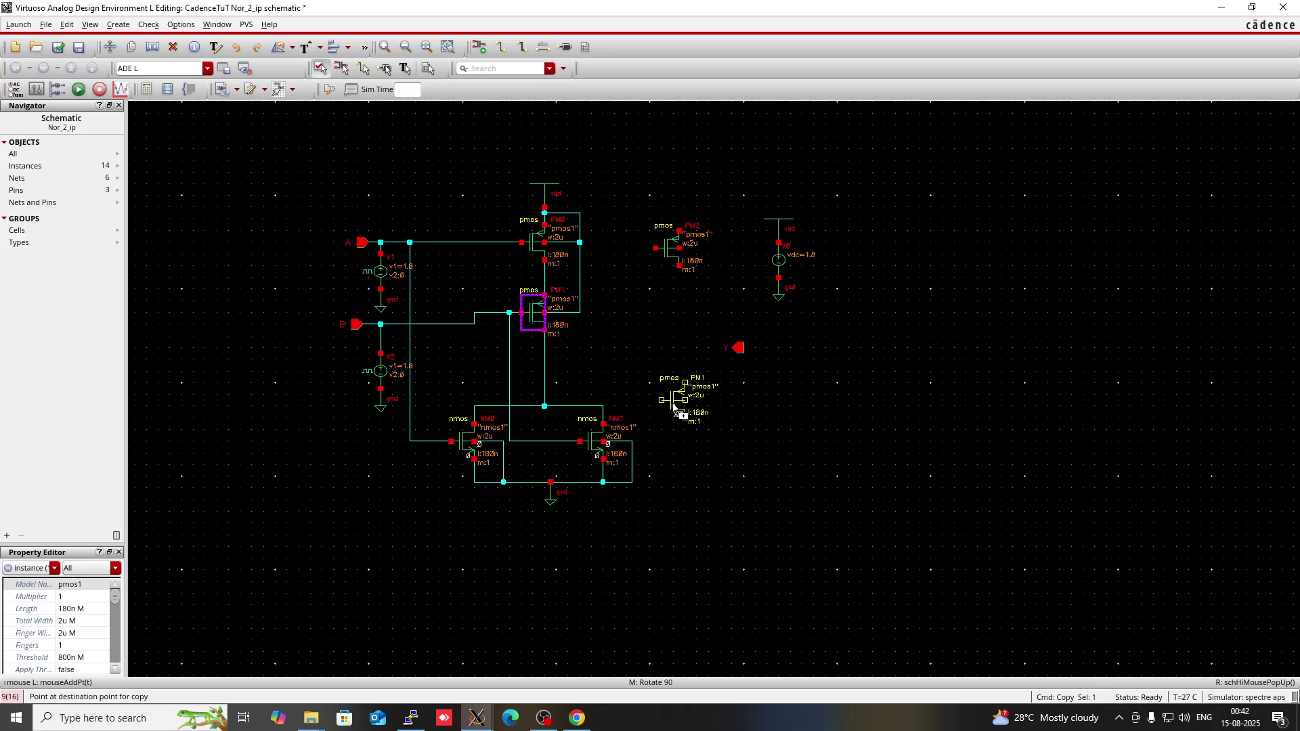
pyautogui.press('Escape')
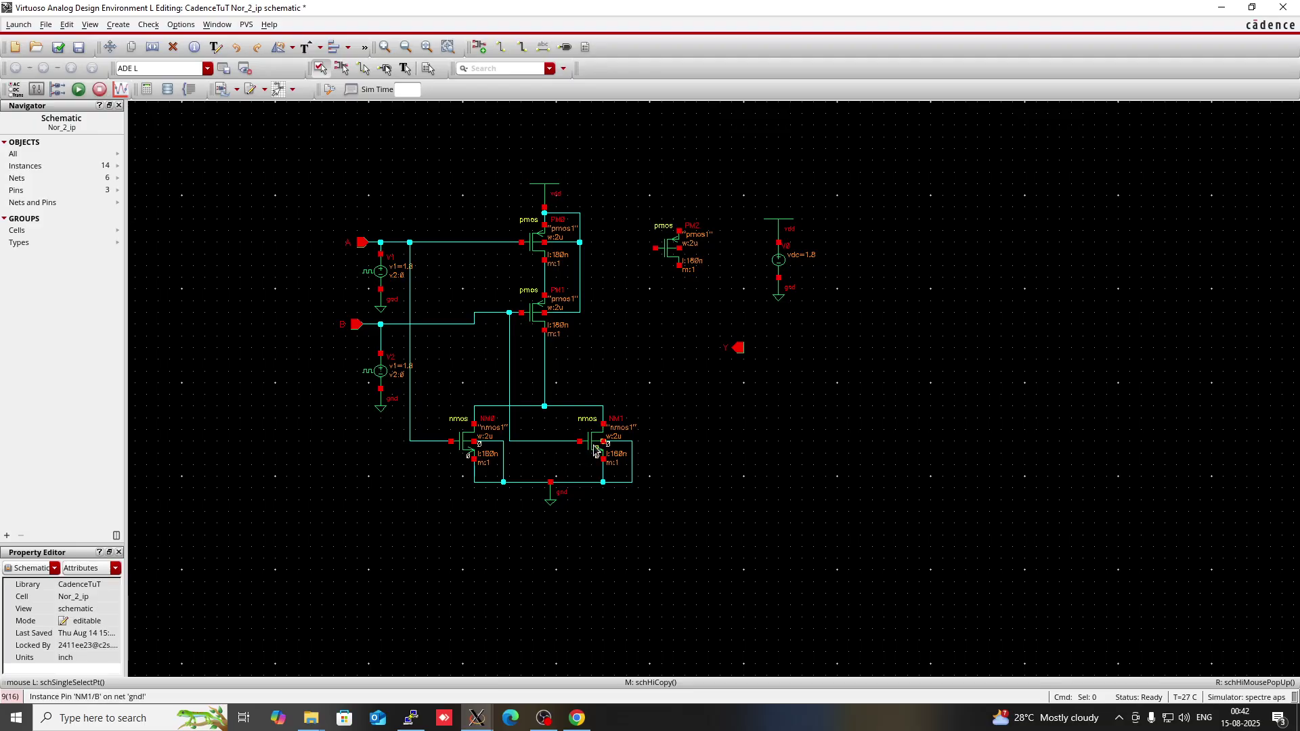
# Copy the NOR gate's right-hand nmos and align the copy vertically below the new pmos
pyautogui.press('c')
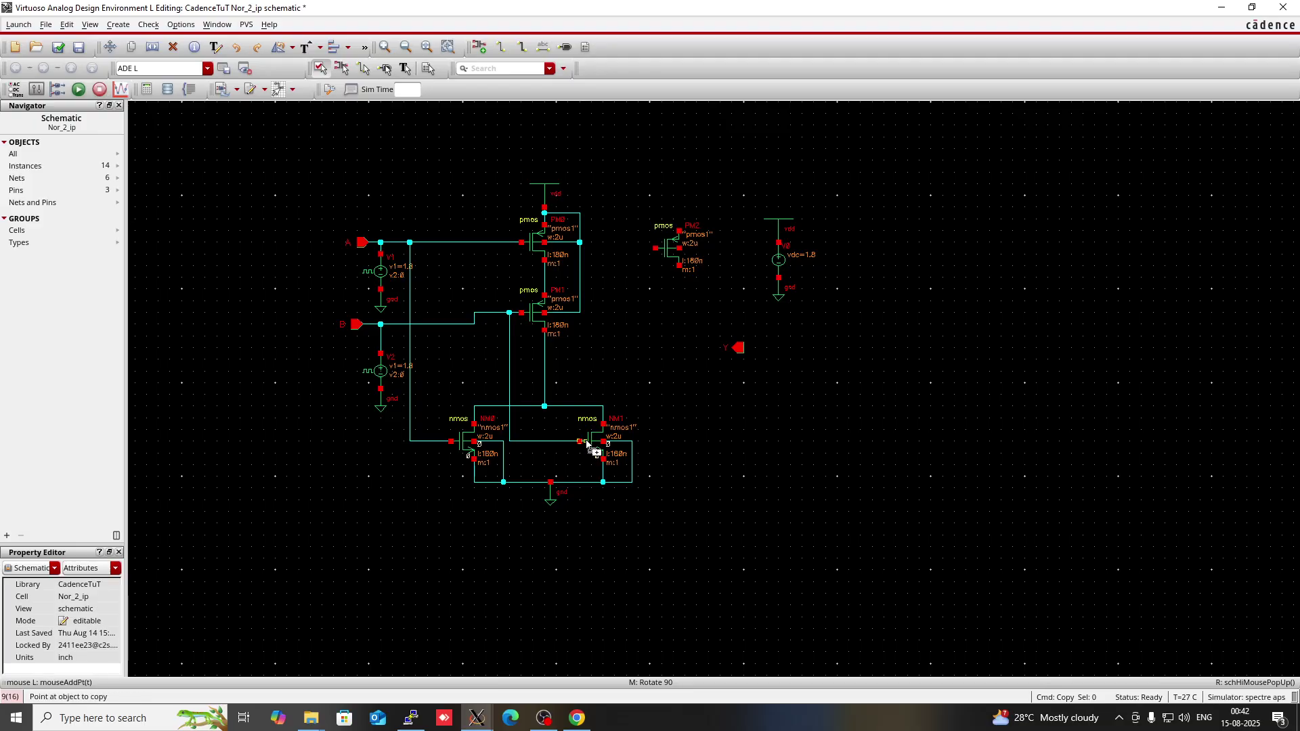
pyautogui.click(590, 447)
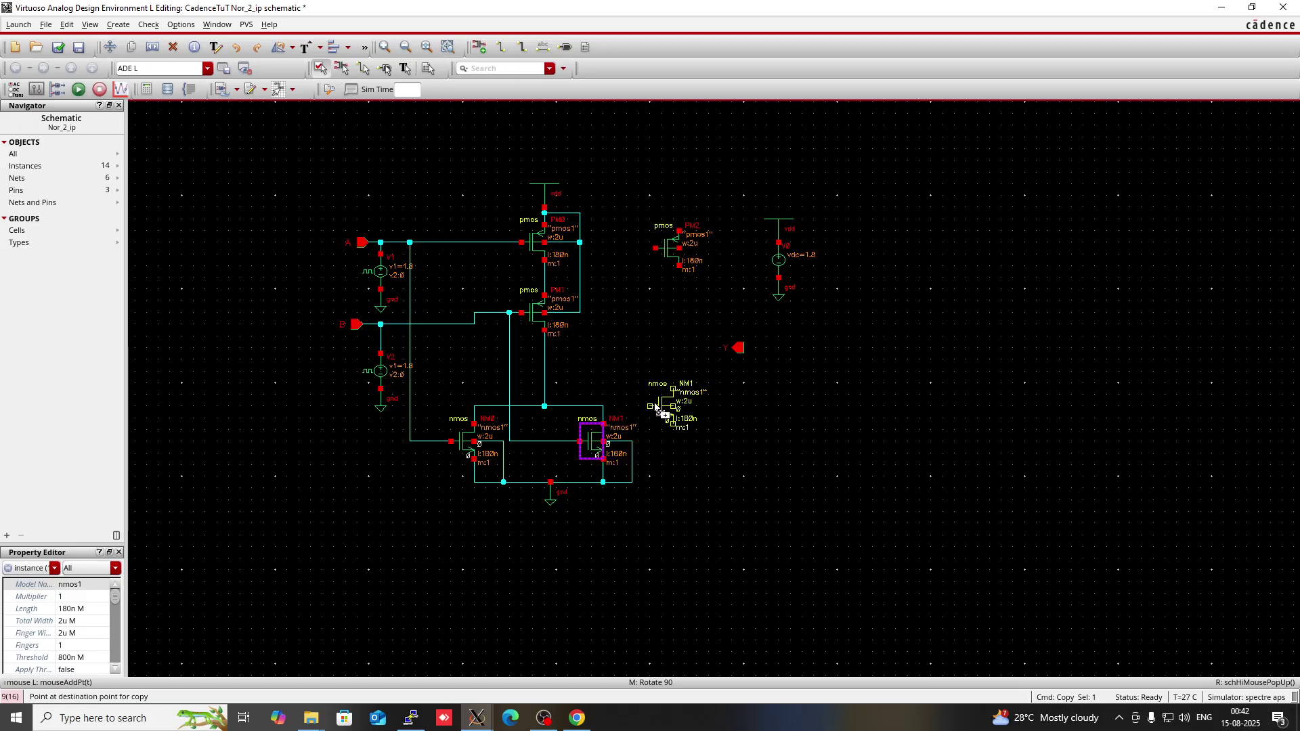
pyautogui.click(655, 409)
pyautogui.press('Escape')
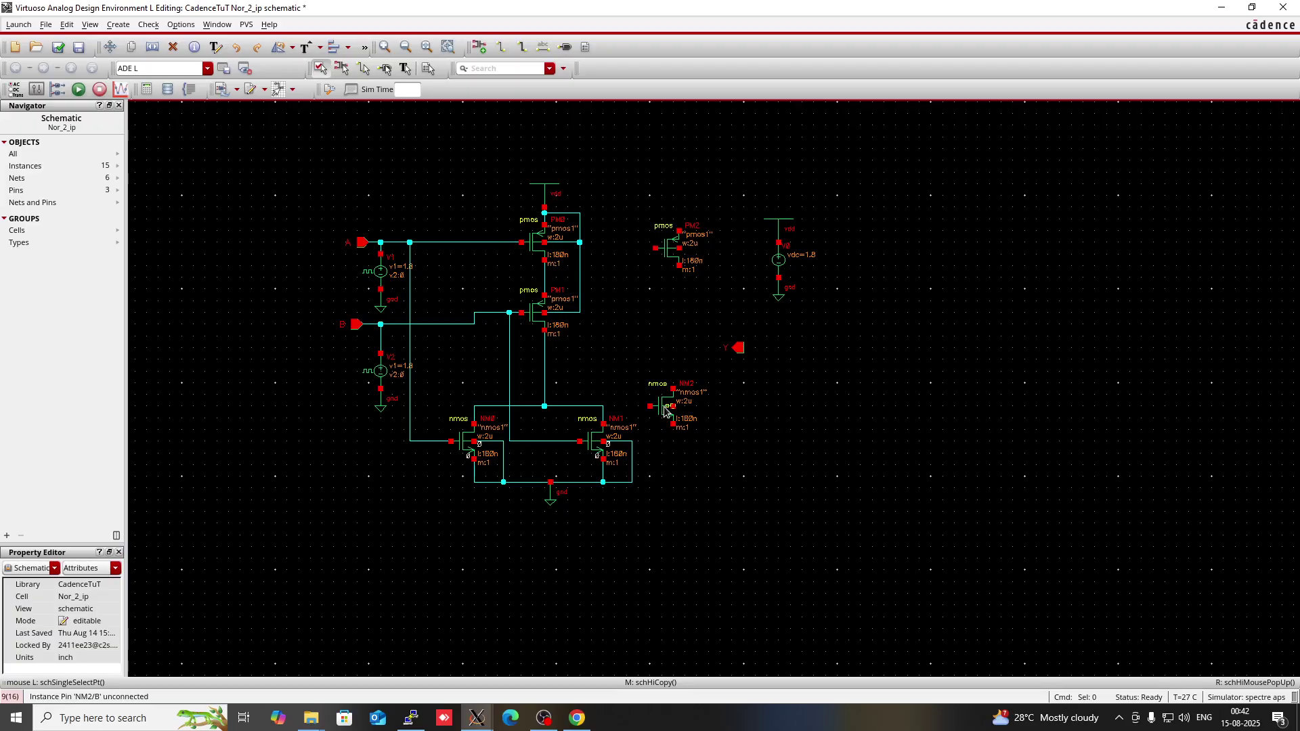
pyautogui.moveTo(664, 410); pyautogui.dragTo(669, 399)
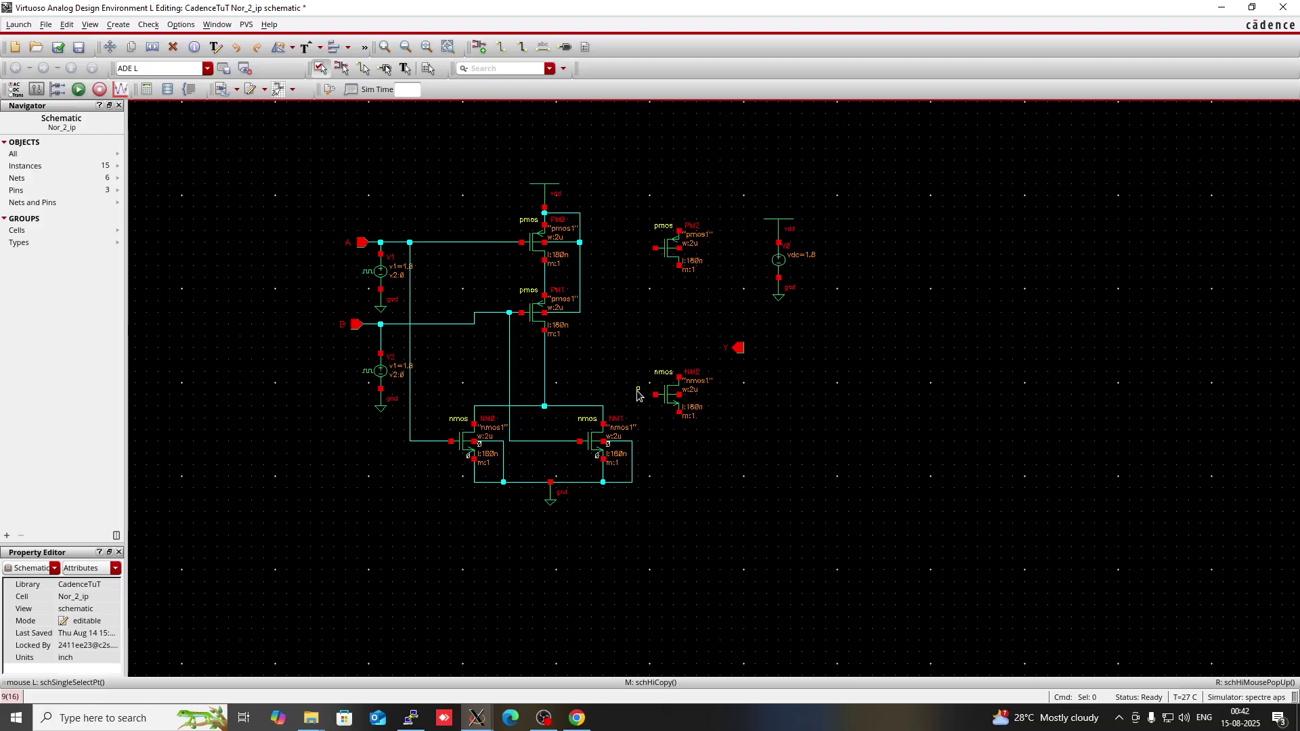
# Wire the new pmos and nmos drains together, and join their gates with a second wire
pyautogui.press('w')
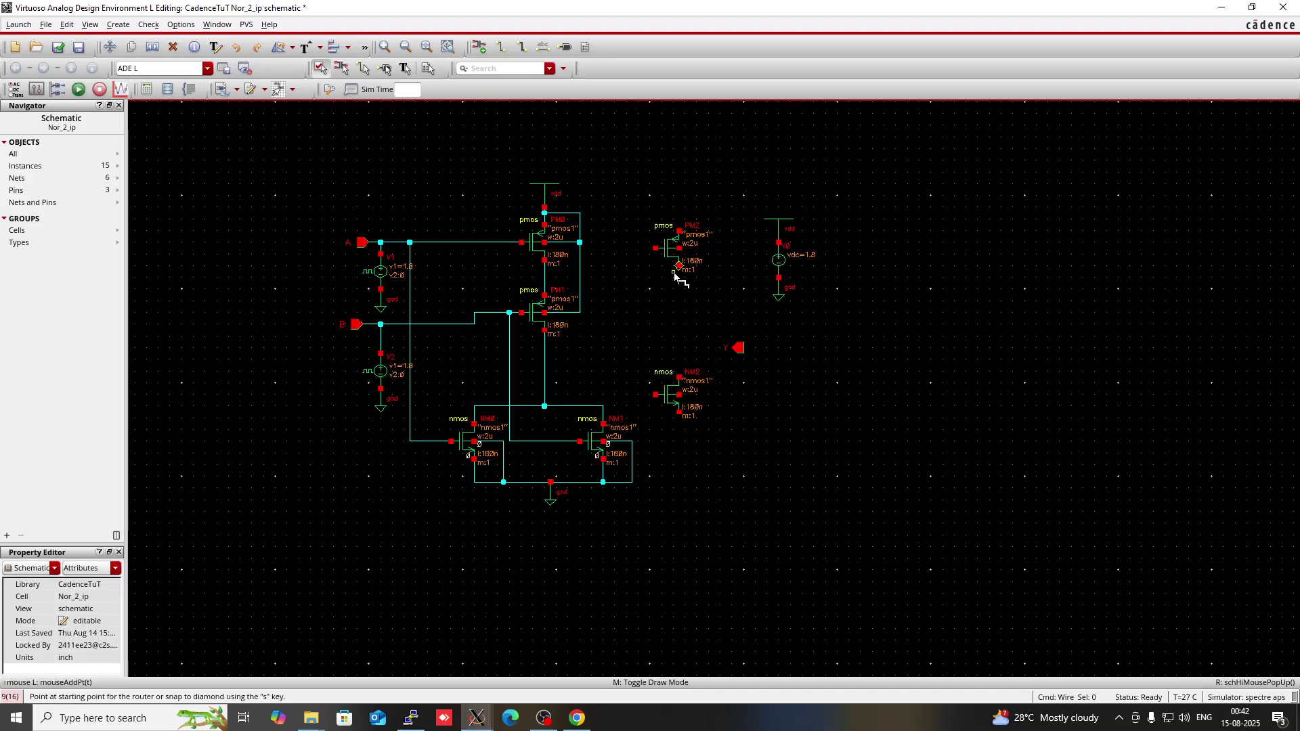
pyautogui.click(679, 266)
pyautogui.click(679, 376)
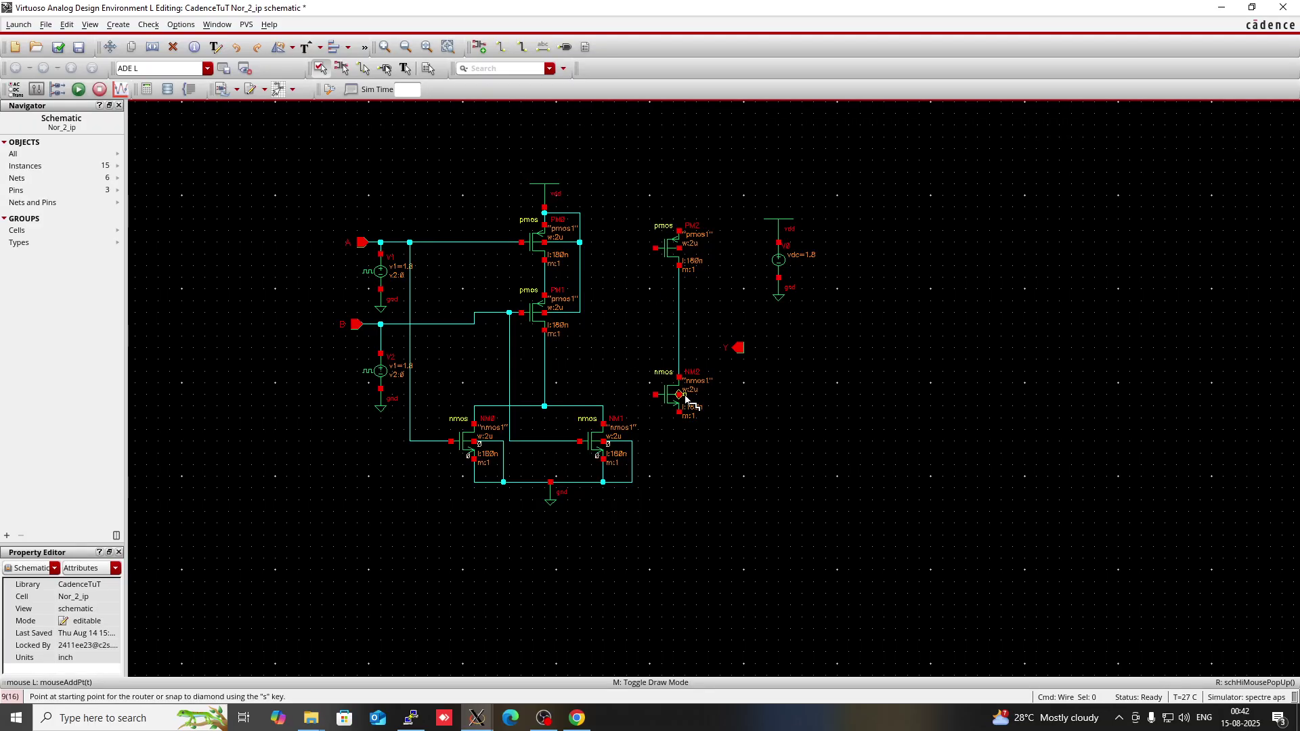
pyautogui.click(655, 248)
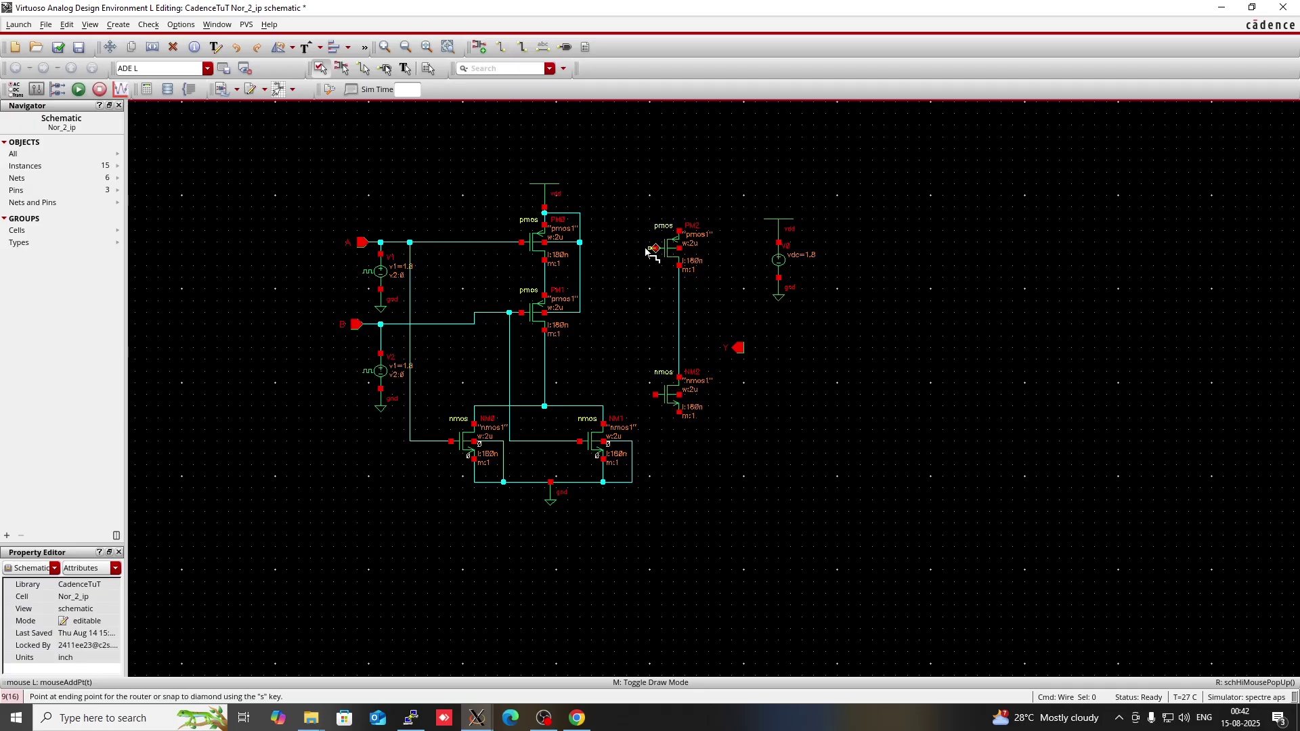
pyautogui.click(656, 394)
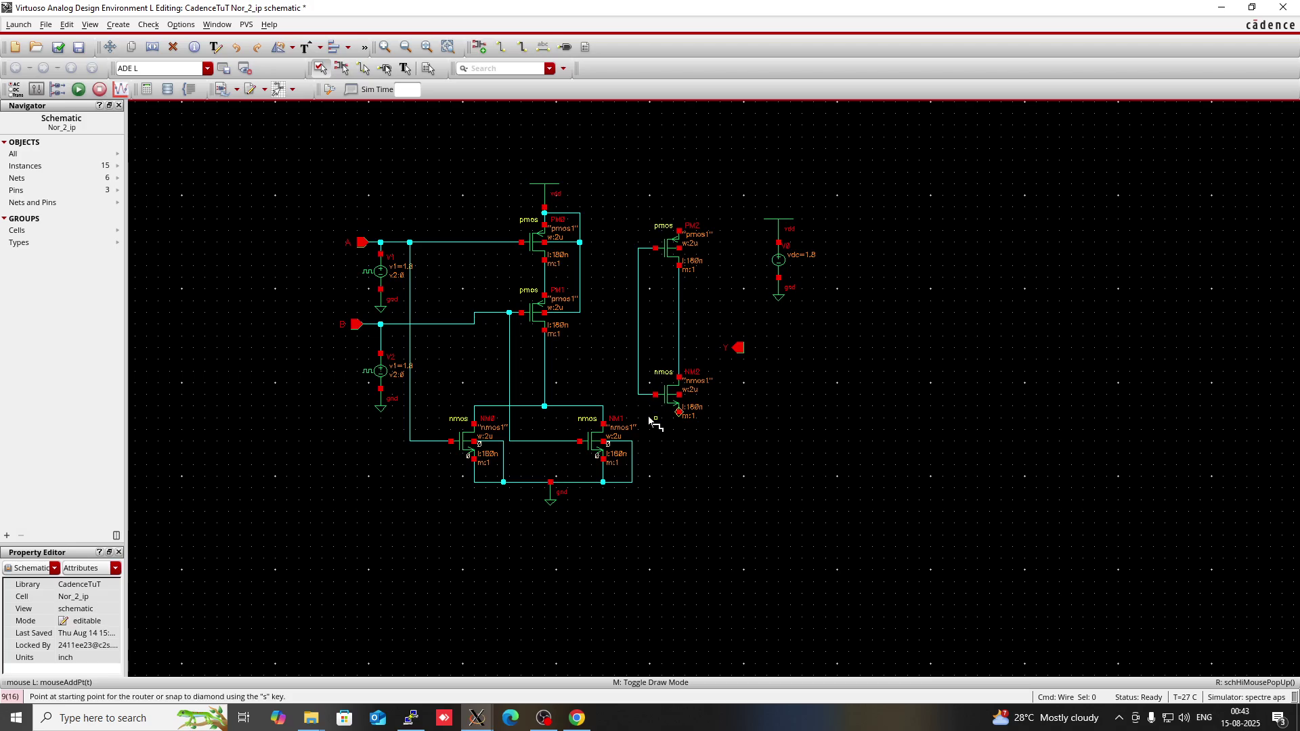
# Wire the NOR gate's output node to the shared gate wire of the new pmos and nmos
pyautogui.click(545, 348)
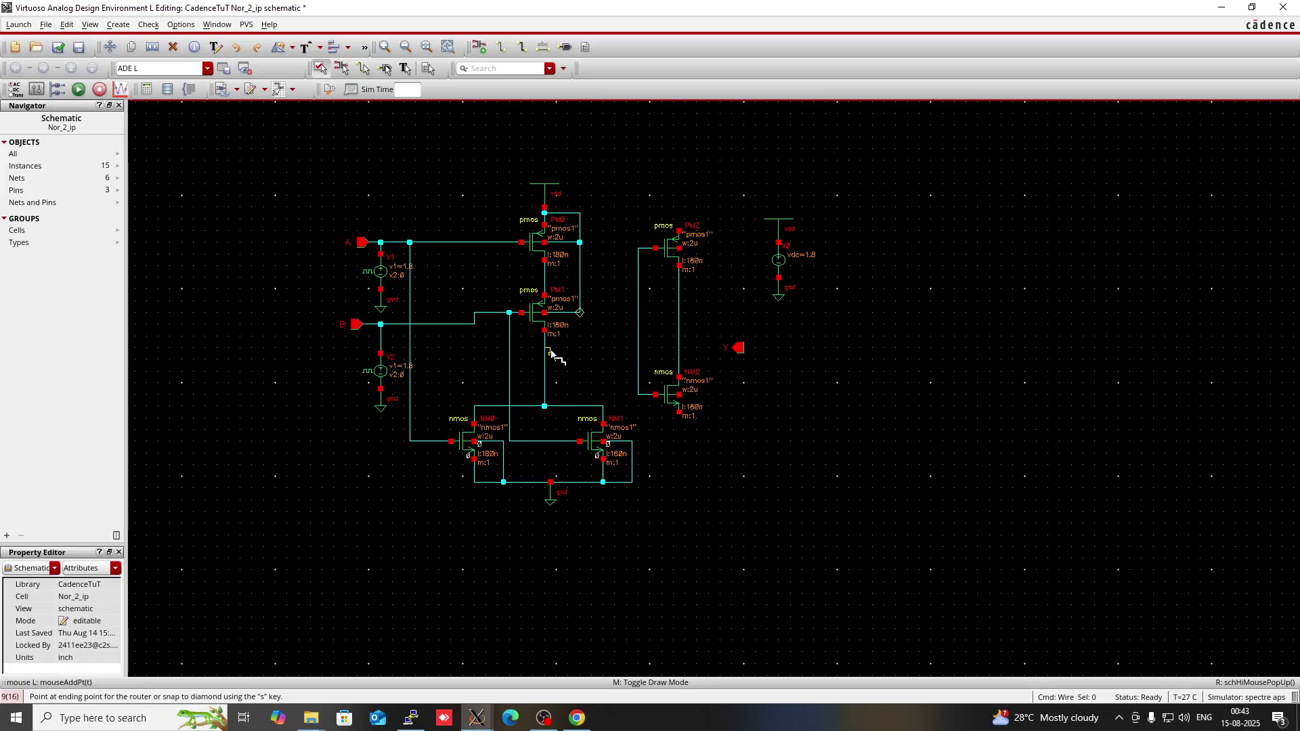
pyautogui.click(638, 348)
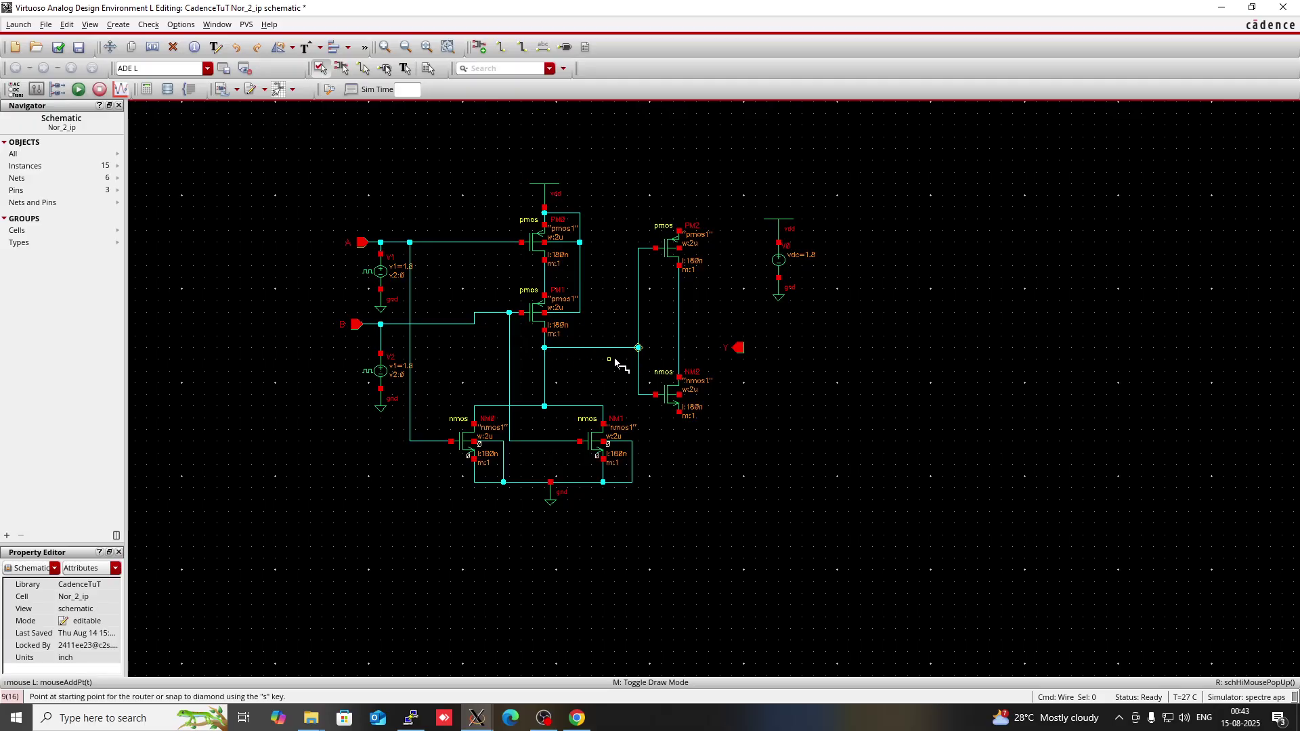
pyautogui.press('Escape')
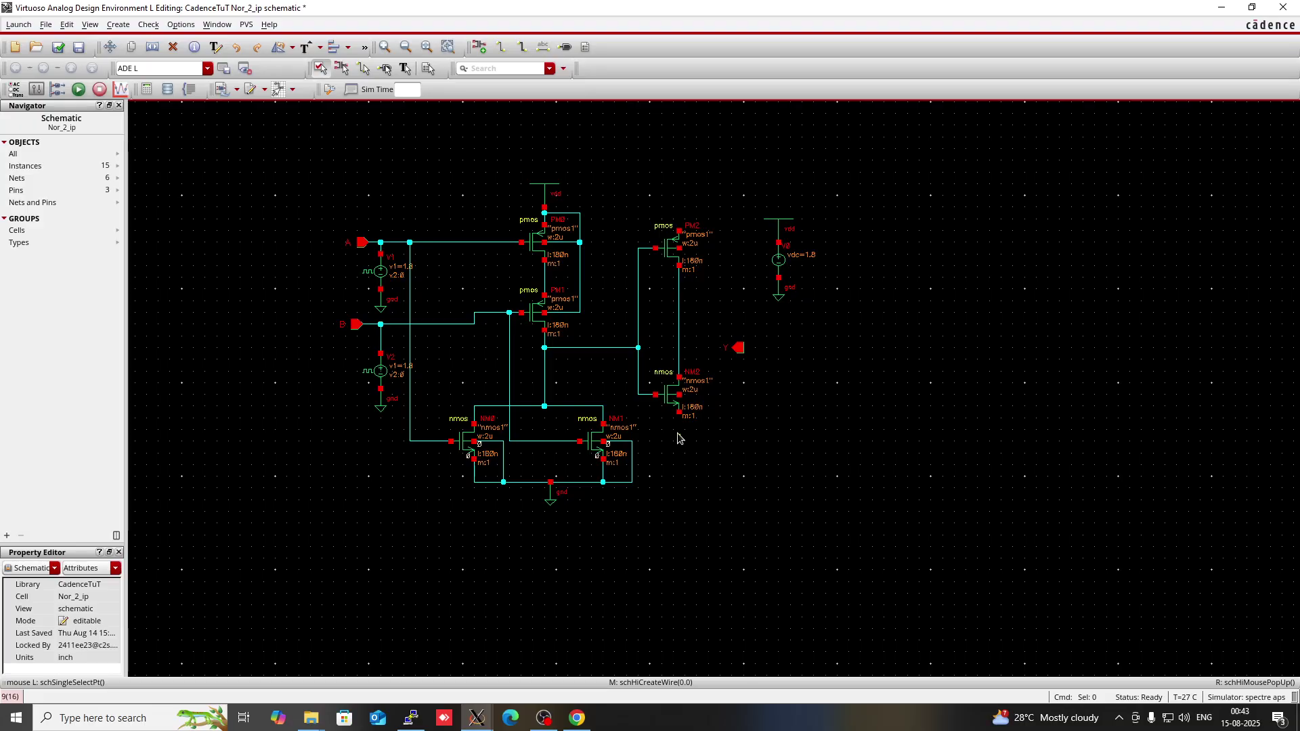
# Copy the NOR gate's gnd symbol to the new nmos source and stretch it downward, keeping it wired
pyautogui.click(550, 494)
pyautogui.press('c')
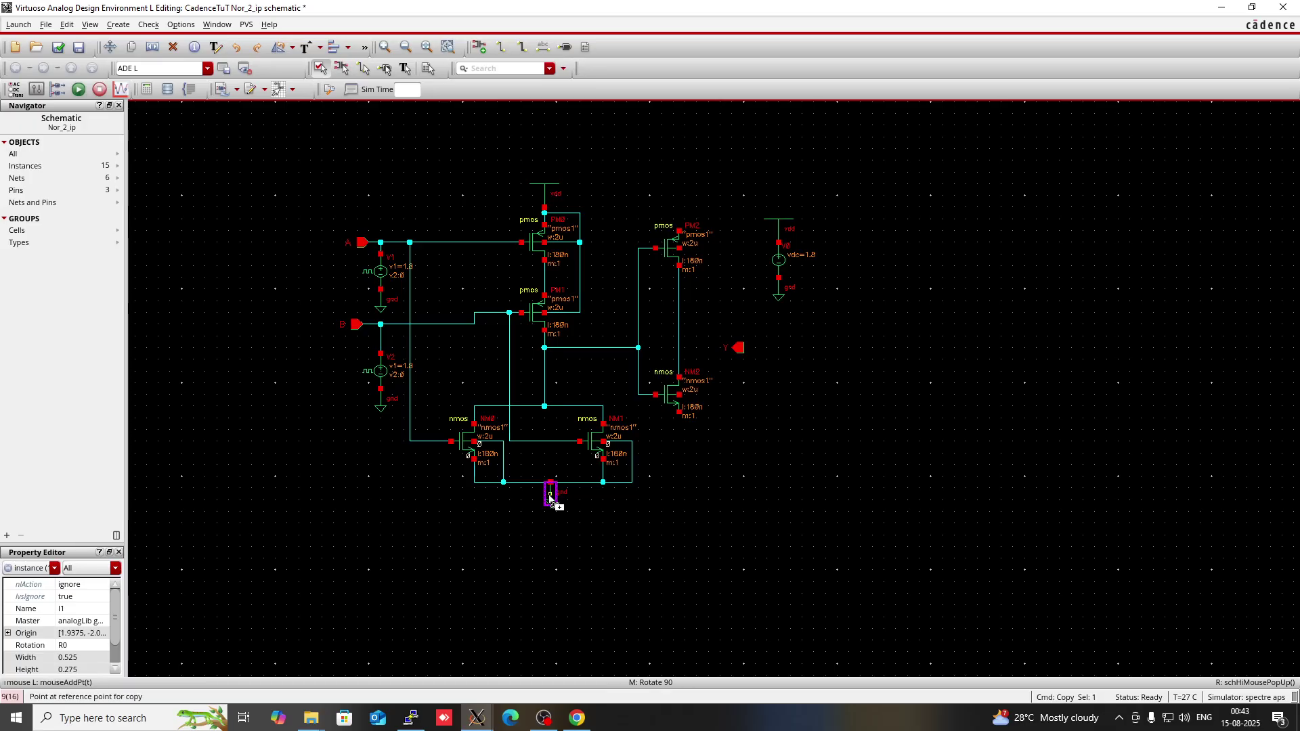
pyautogui.click(549, 494)
pyautogui.click(681, 432)
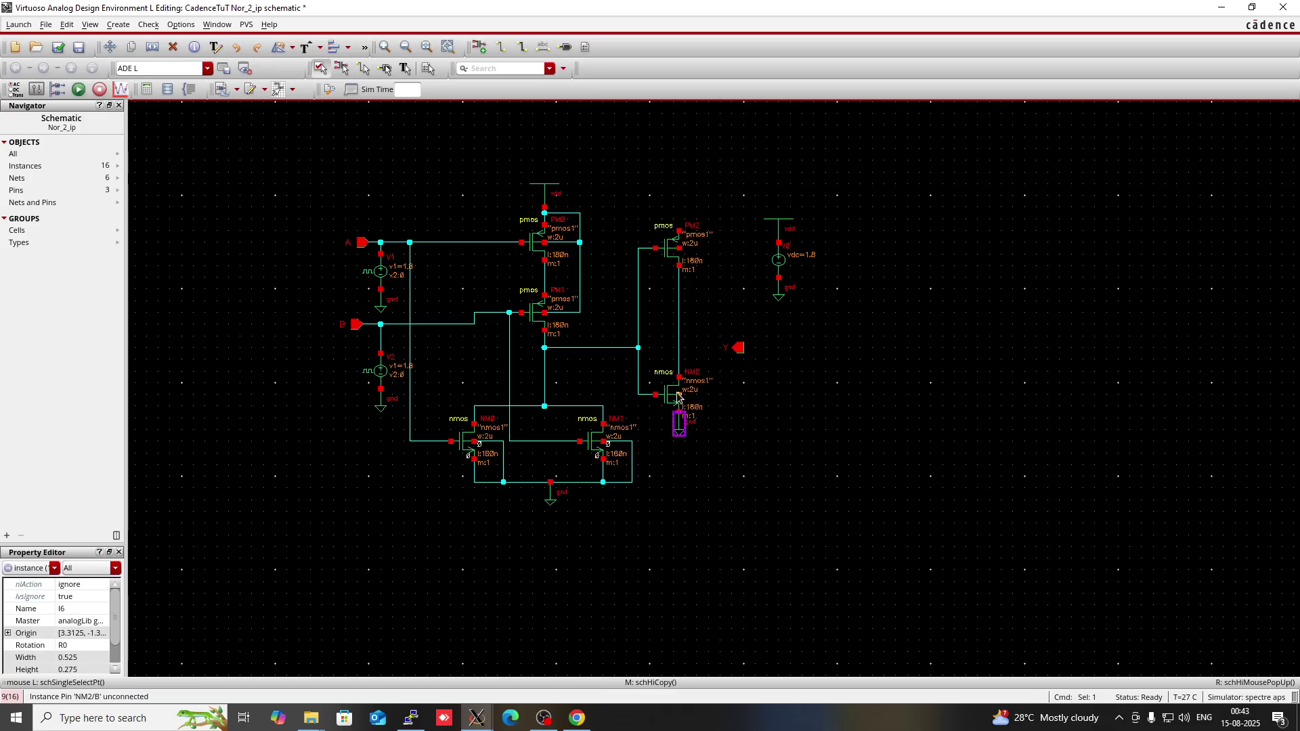
pyautogui.press('s')
pyautogui.click(679, 433)
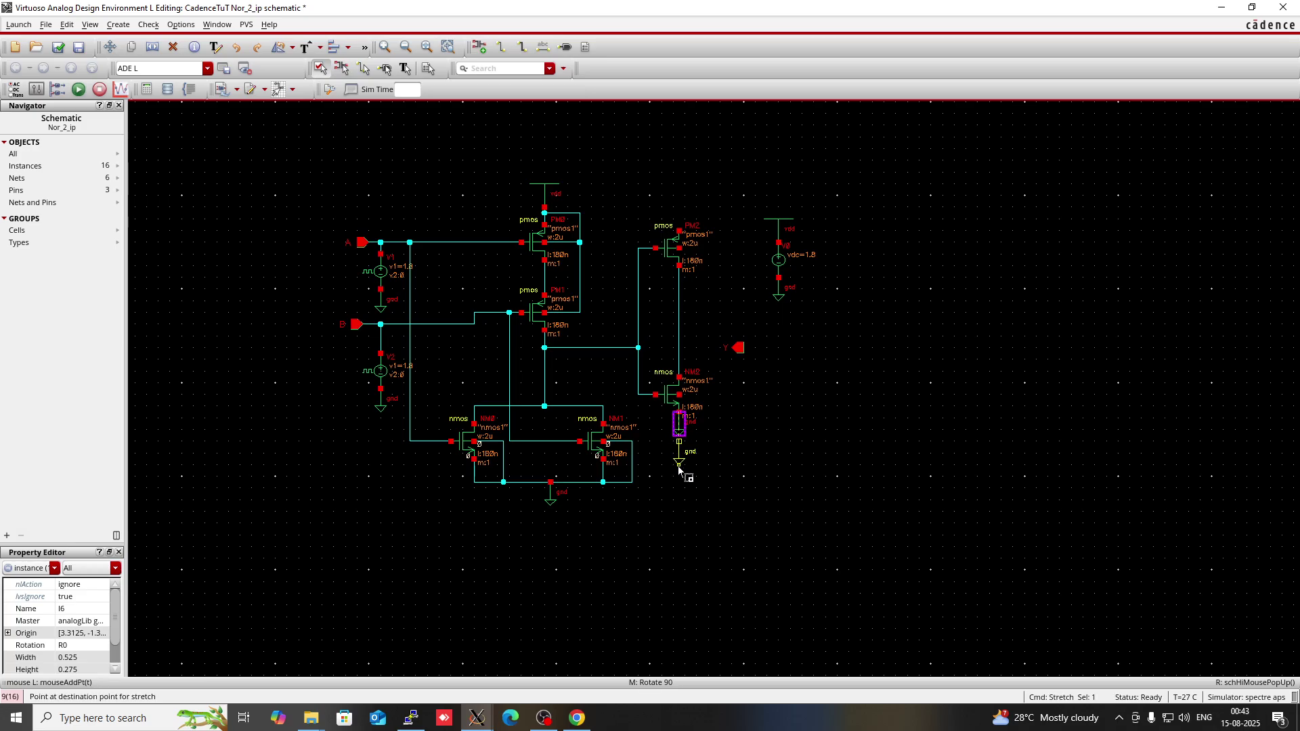
pyautogui.click(679, 467)
# Wire the new nmos body terminal to its source-to-ground wire
pyautogui.press('w')
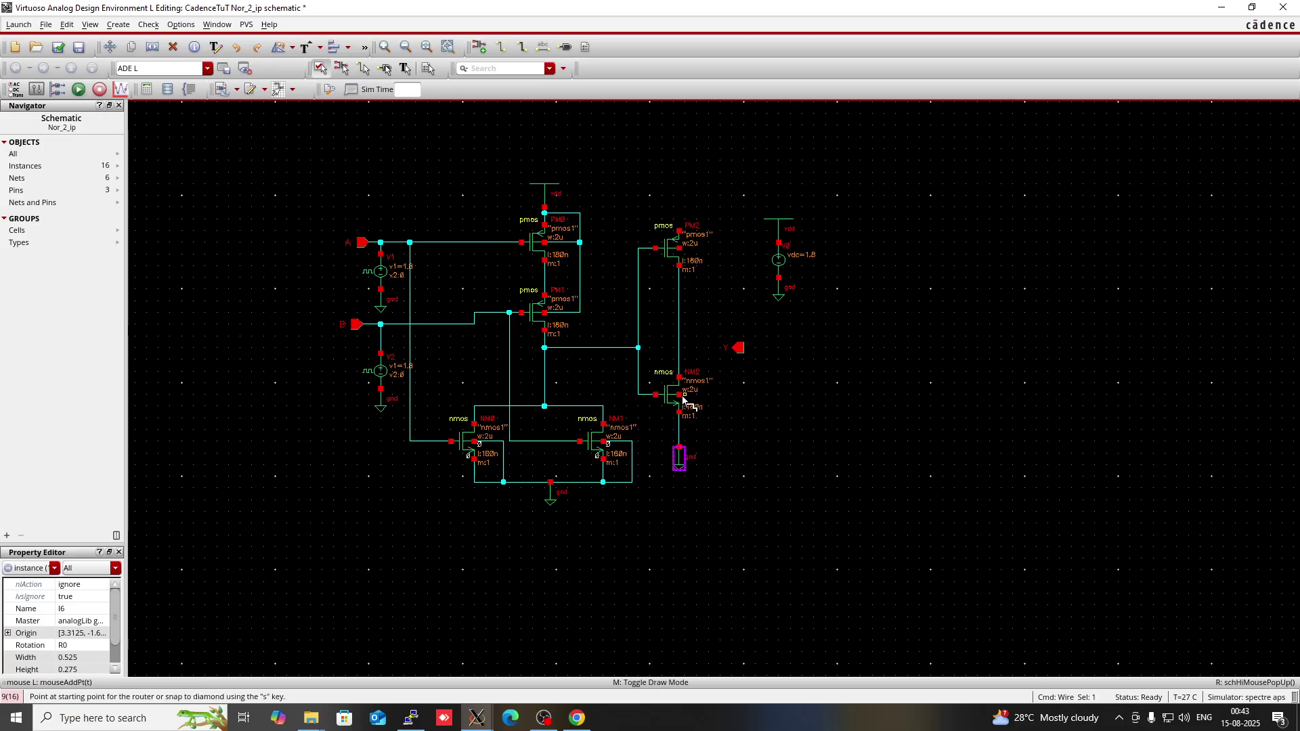
pyautogui.click(678, 395)
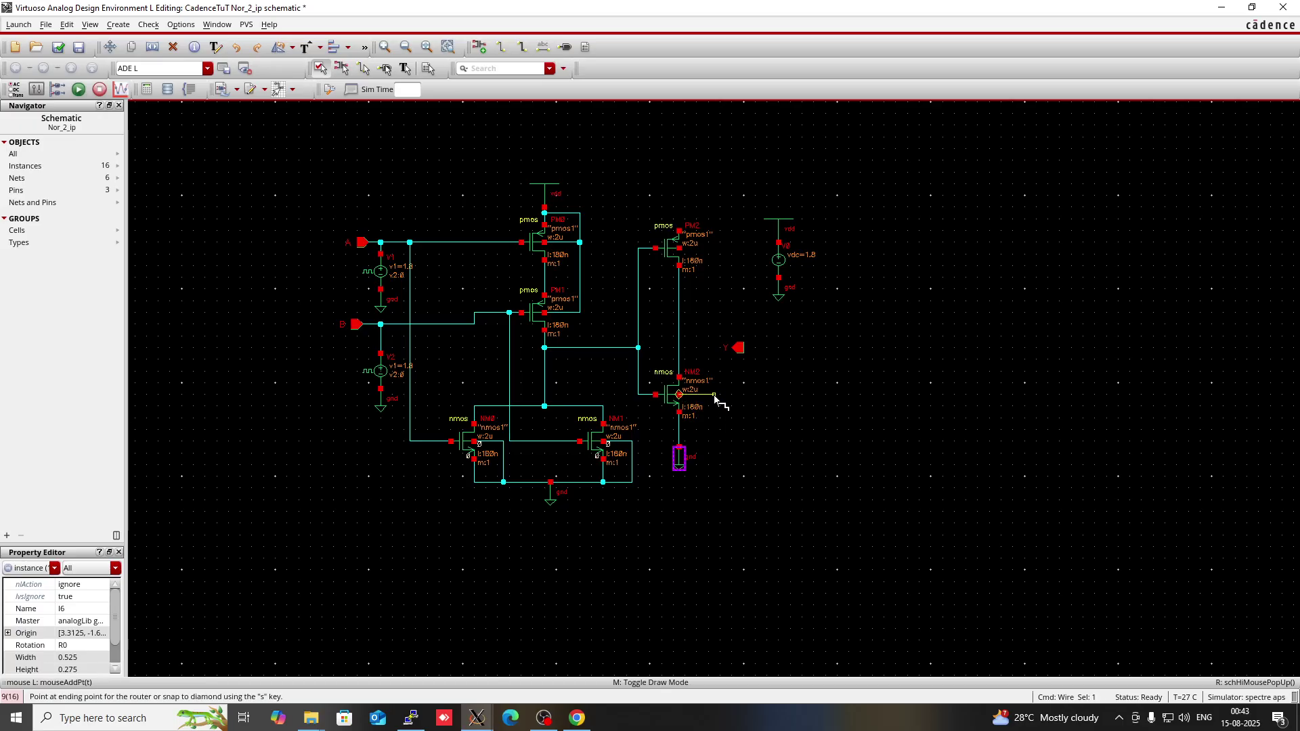
pyautogui.click(677, 439)
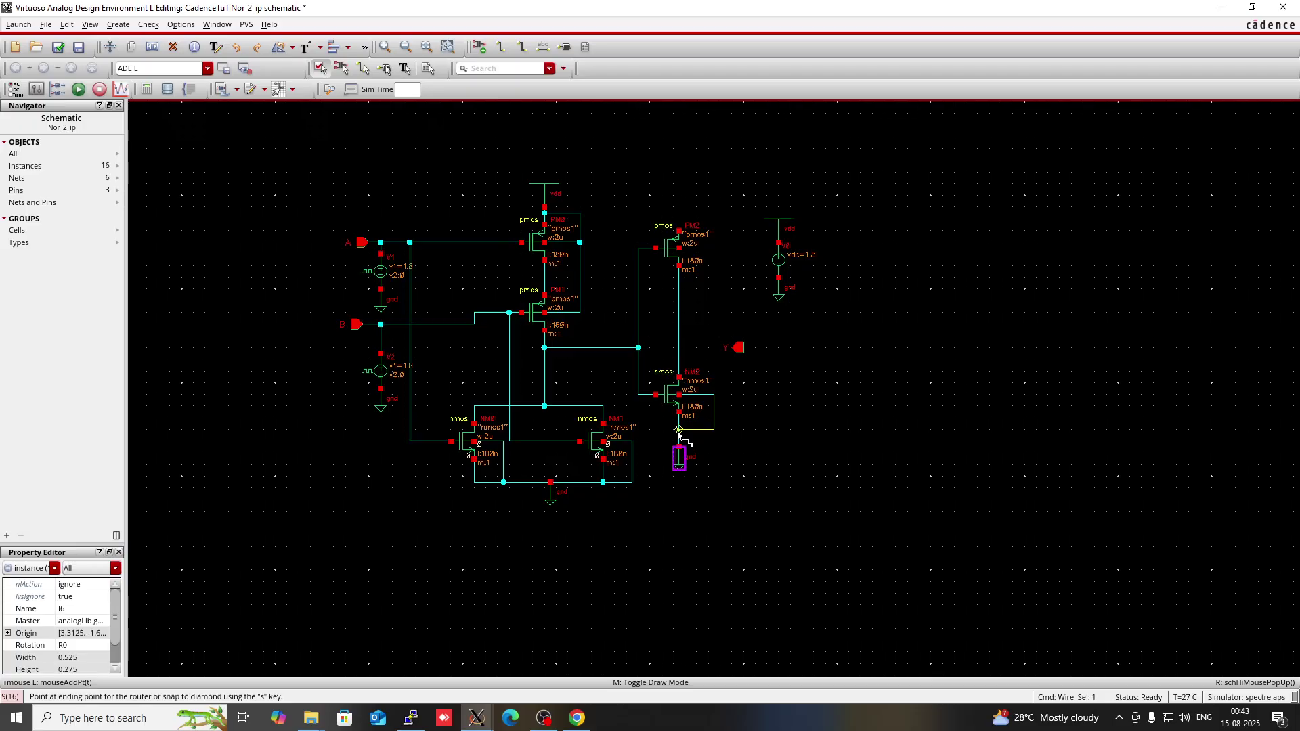
pyautogui.press('Escape')
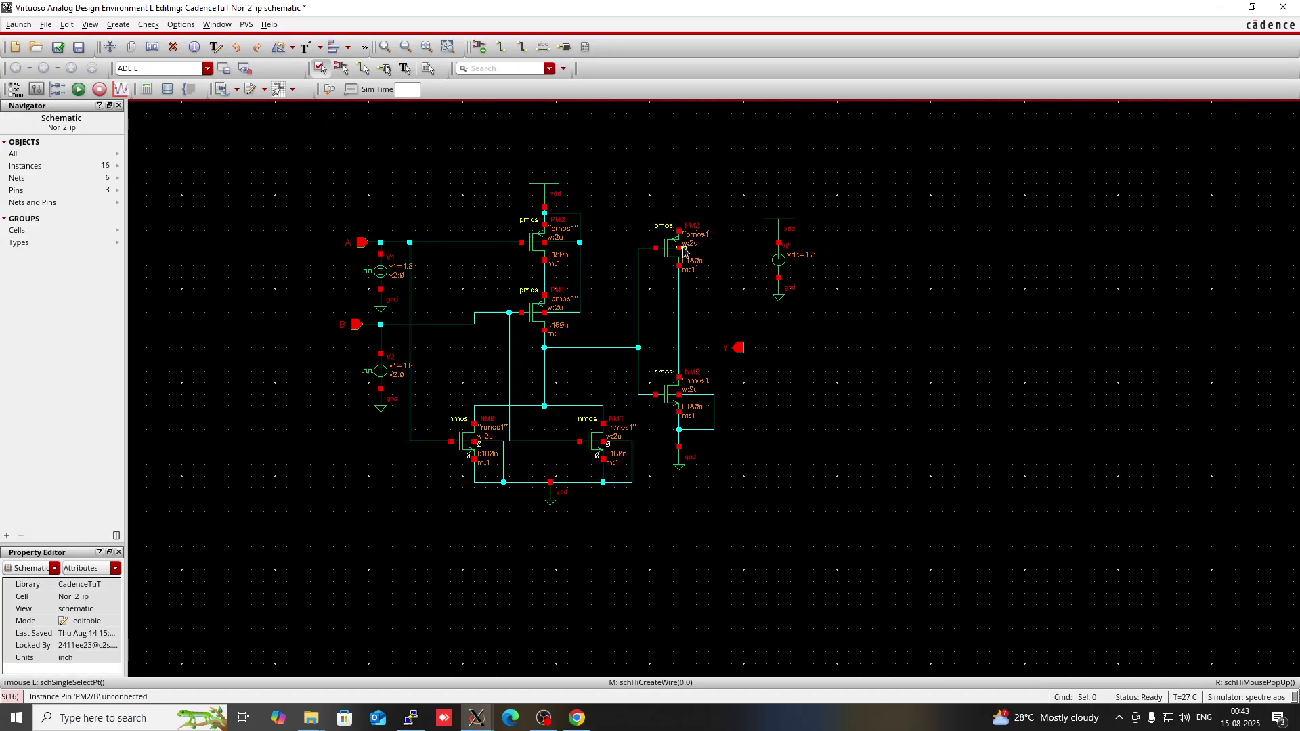
# Copy the NOR gate's vdd symbol and place the copy directly above the new pmos
pyautogui.click(558, 196)
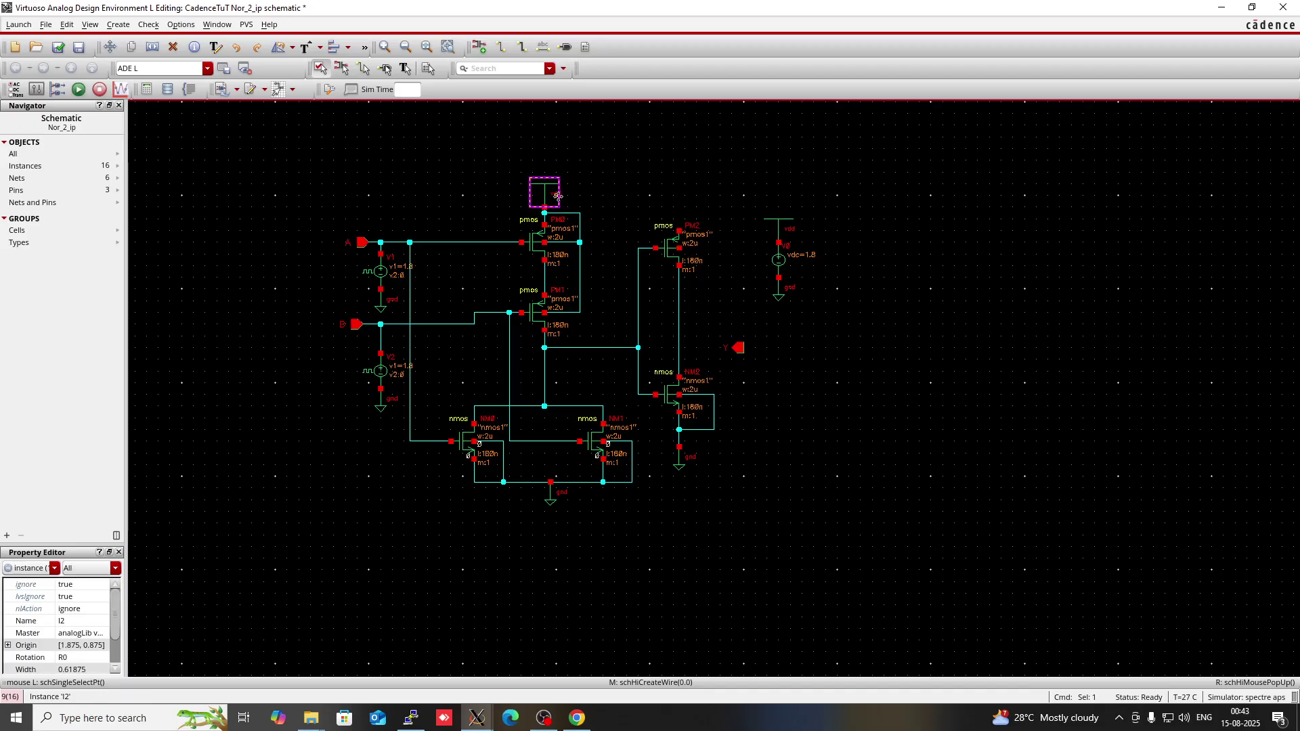
pyautogui.press('c')
pyautogui.click(558, 196)
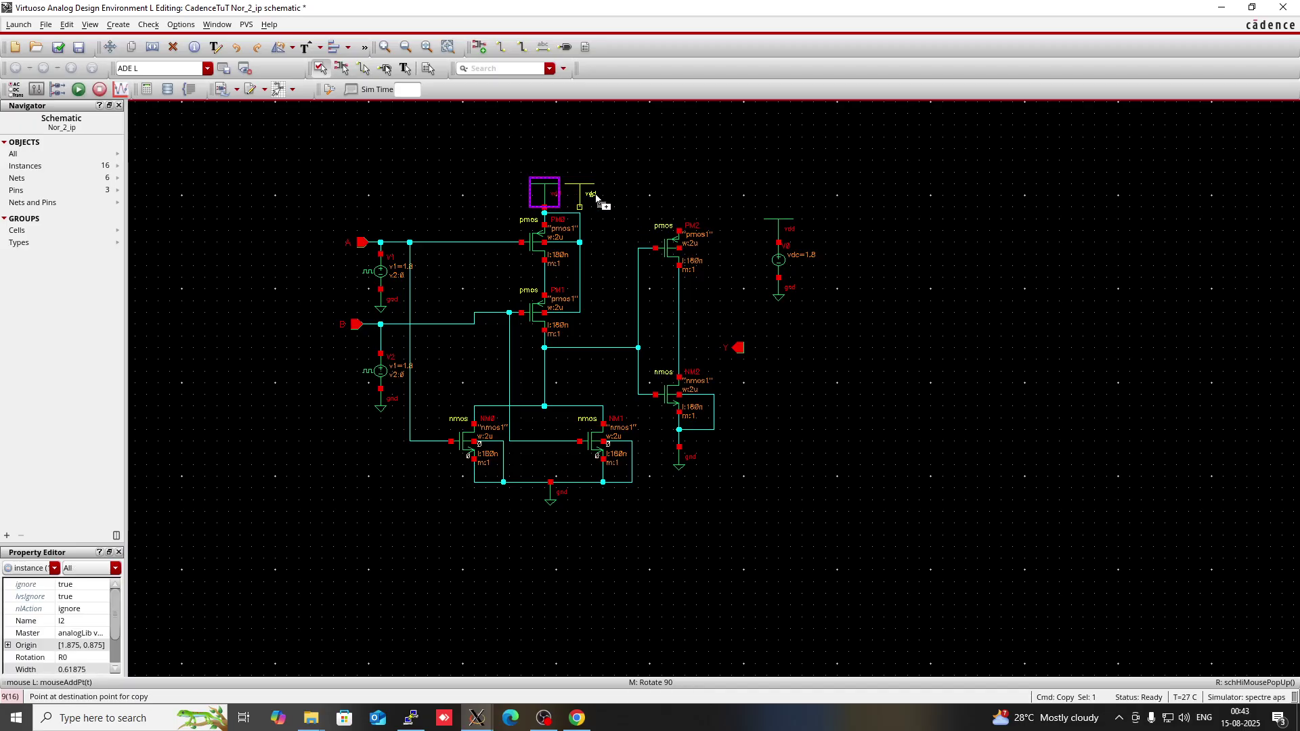
pyautogui.click(688, 199)
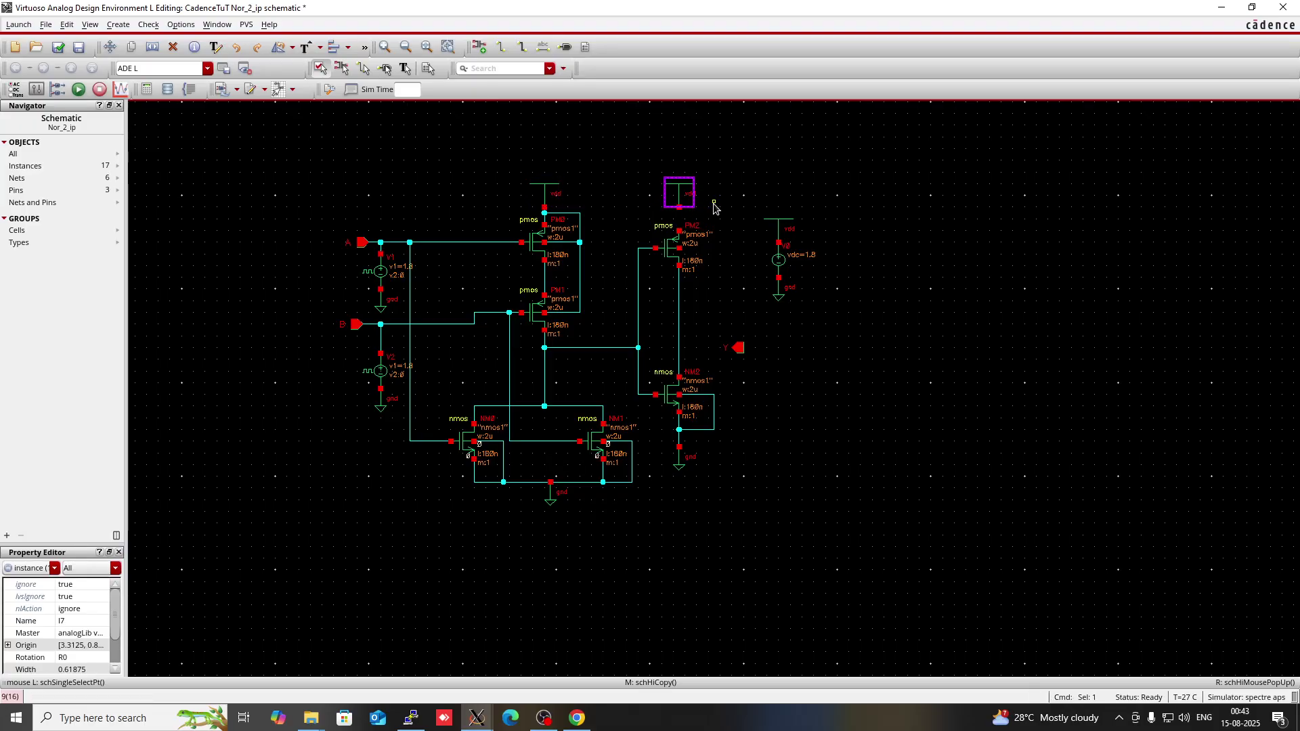
pyautogui.press('Escape')
# Wire the new pmos source to the vdd symbol above it, and tie its body terminal to that wire
pyautogui.press('w')
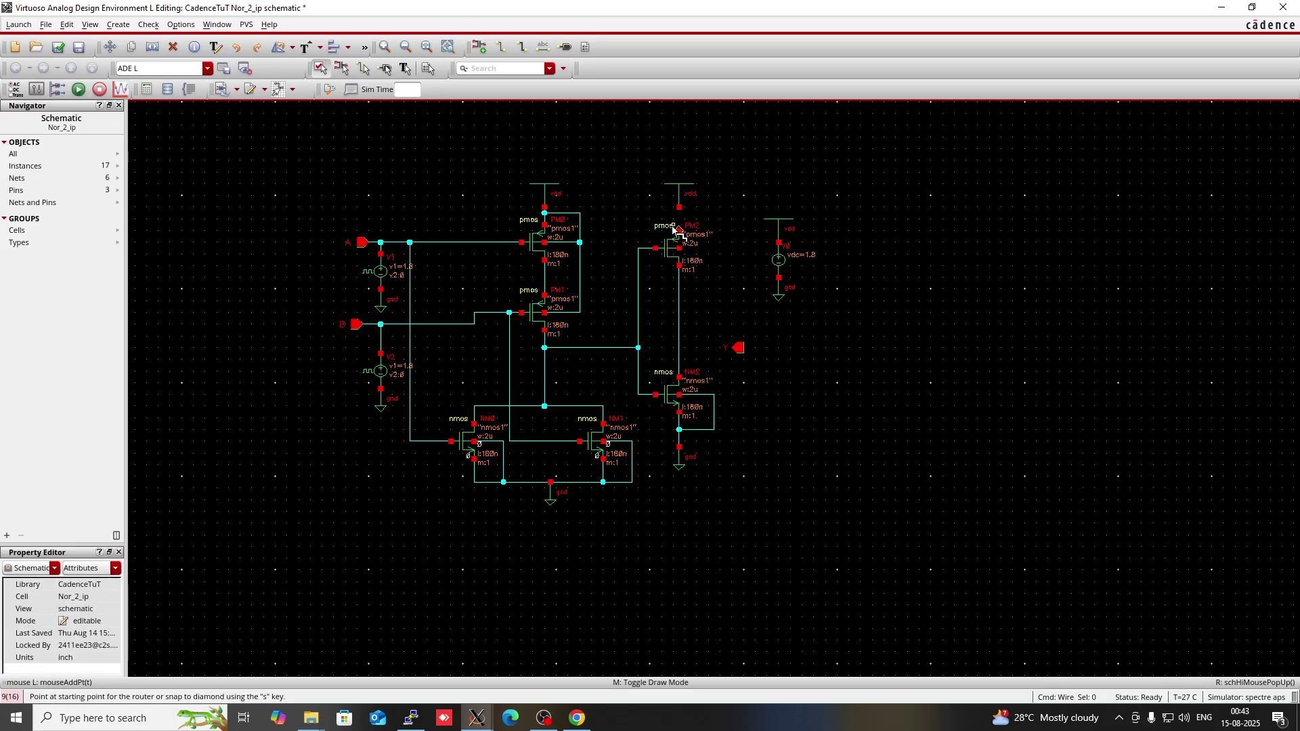
pyautogui.click(678, 231)
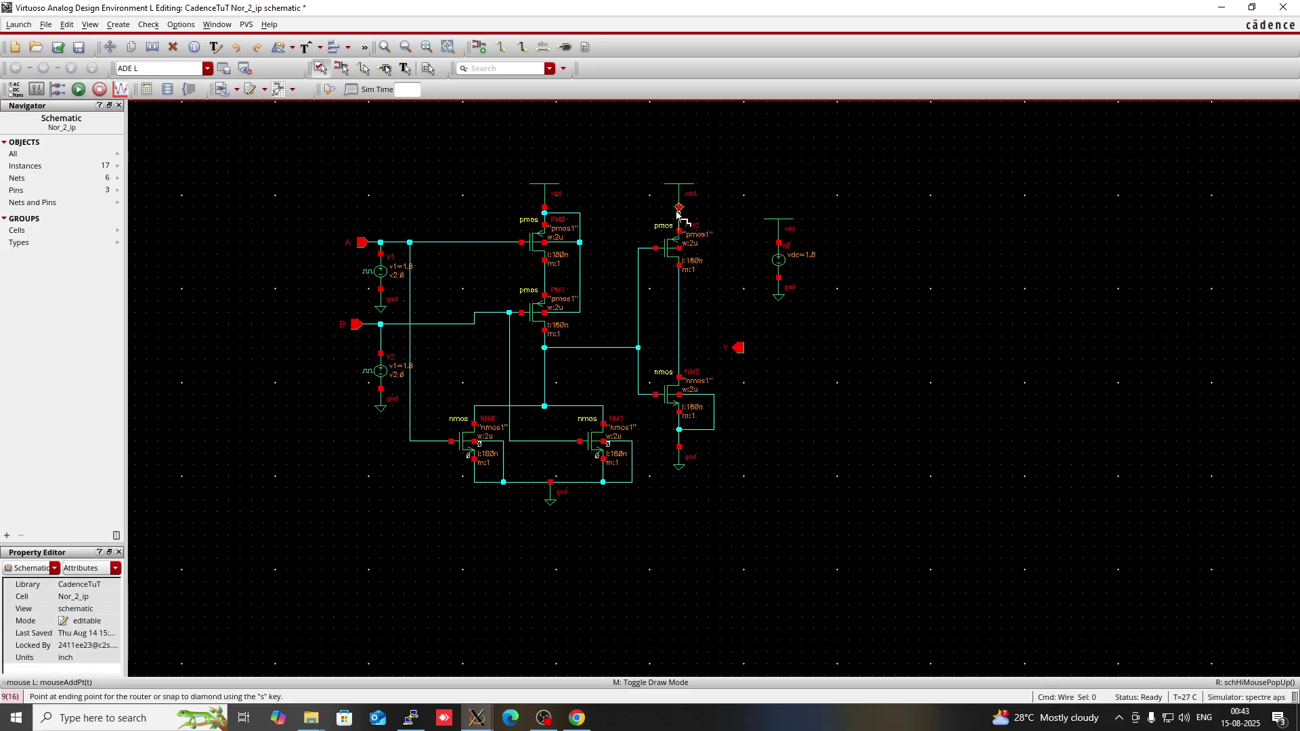
pyautogui.click(679, 208)
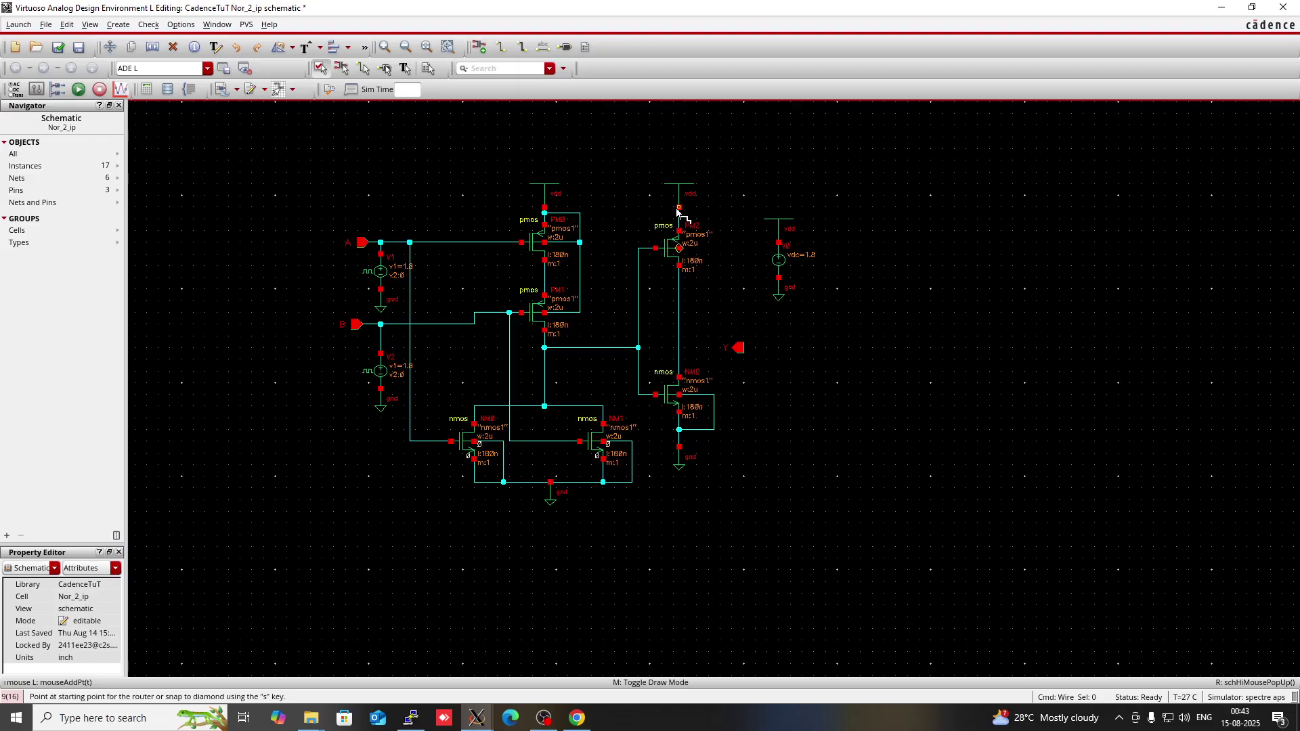
pyautogui.click(679, 248)
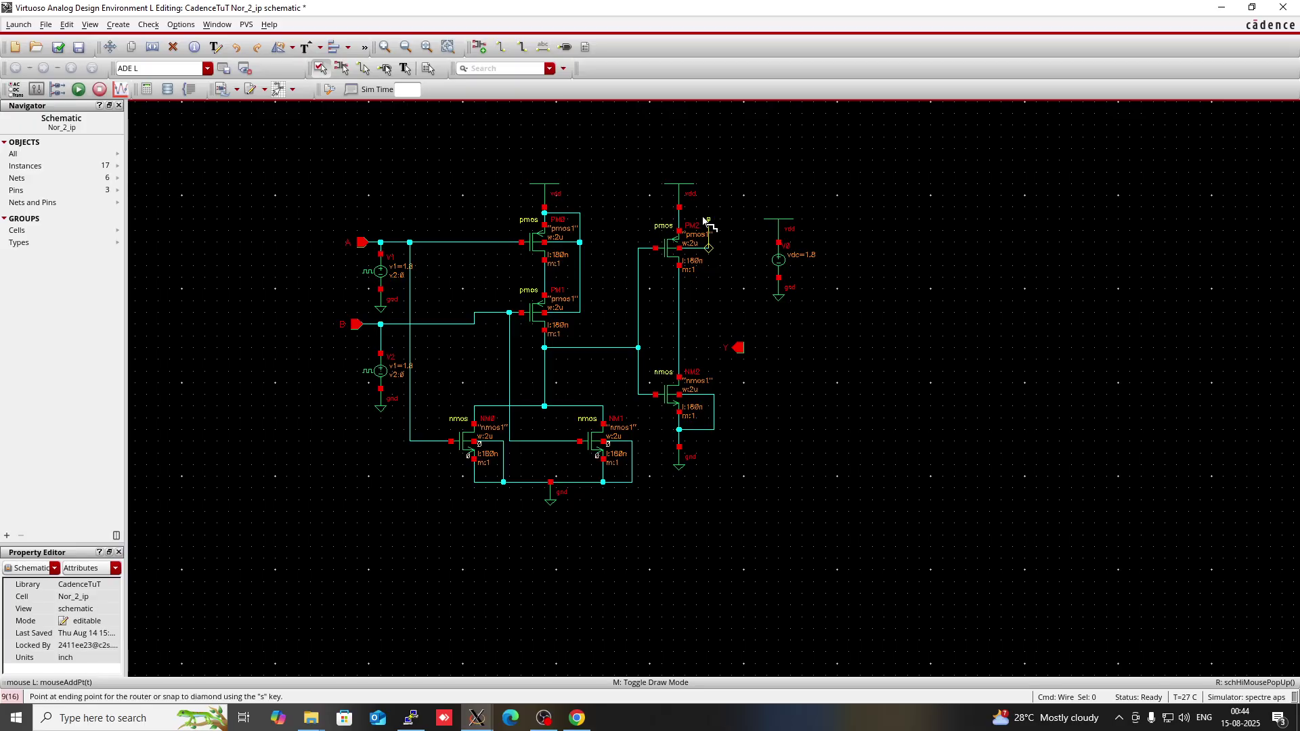
pyautogui.click(680, 214)
pyautogui.press('Escape')
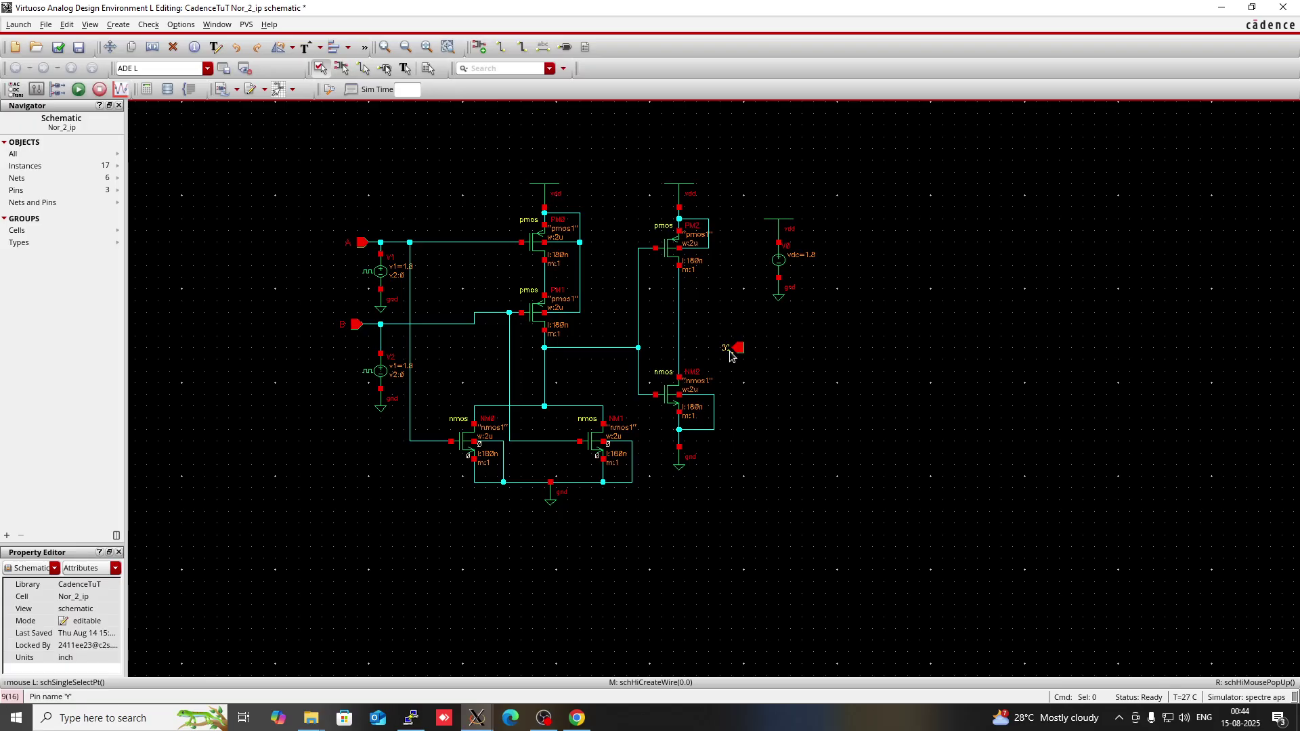
# Wire pin Y to the inverter's output node between the pmos and nmos drains, and check and save the schematic
pyautogui.press('w')
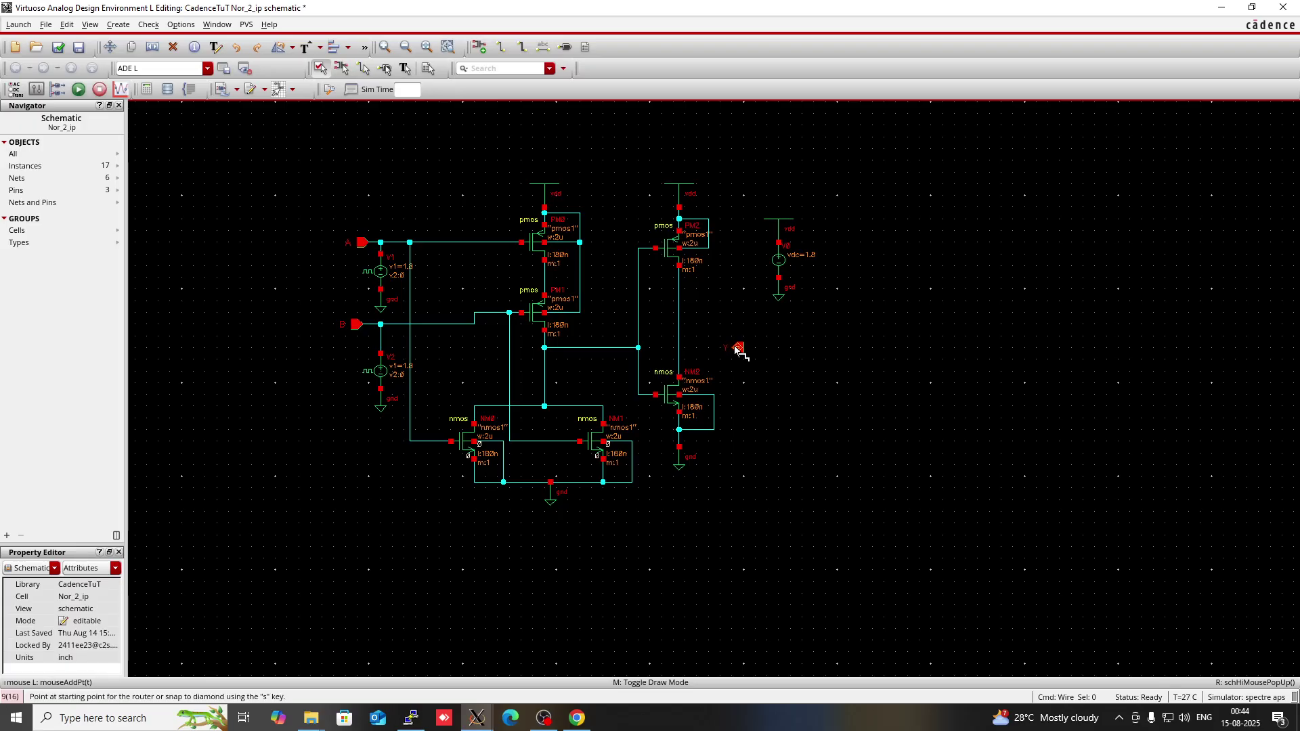
pyautogui.click(737, 348)
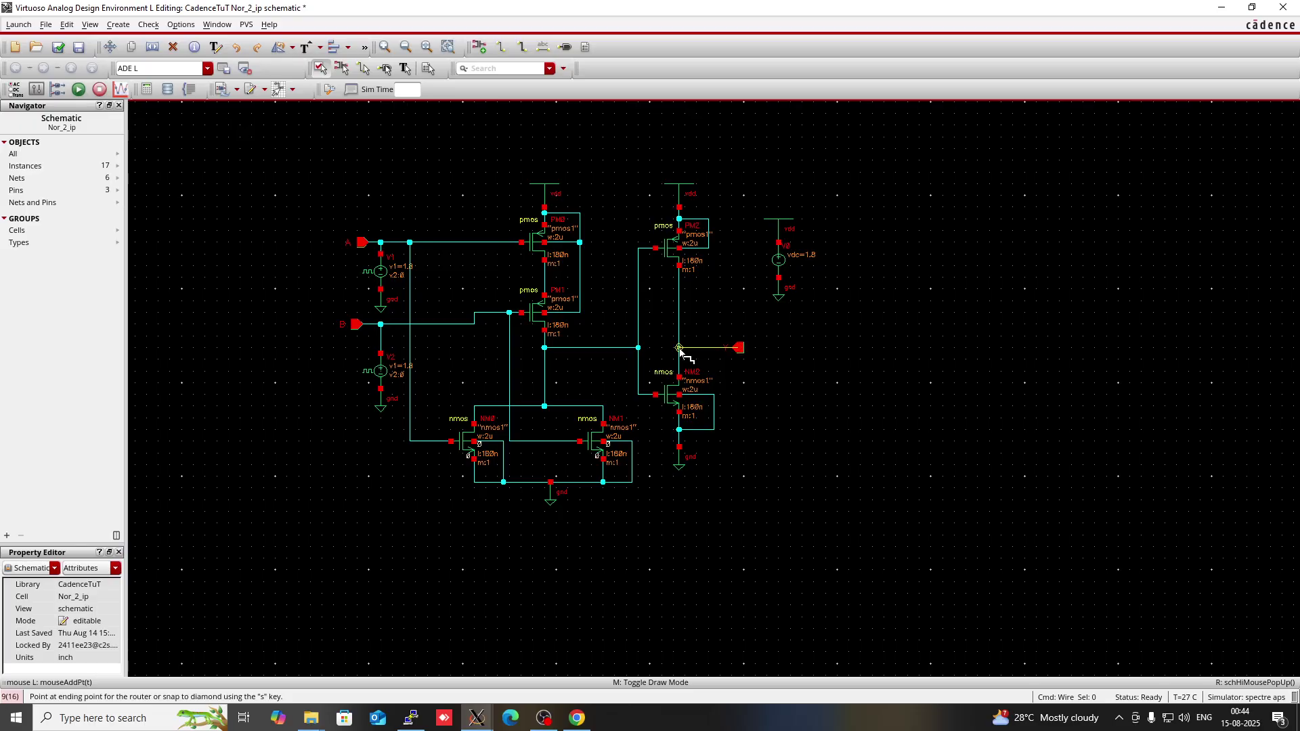
pyautogui.click(679, 348)
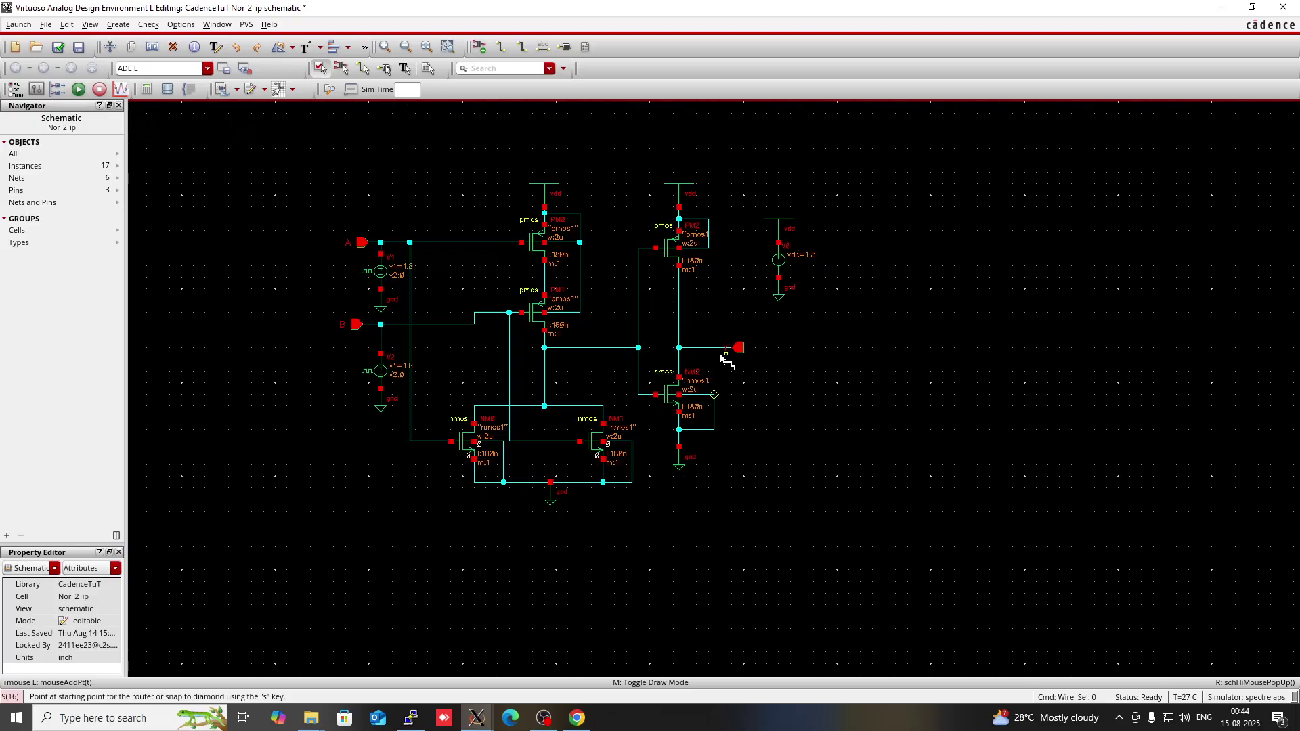
pyautogui.press('Escape')
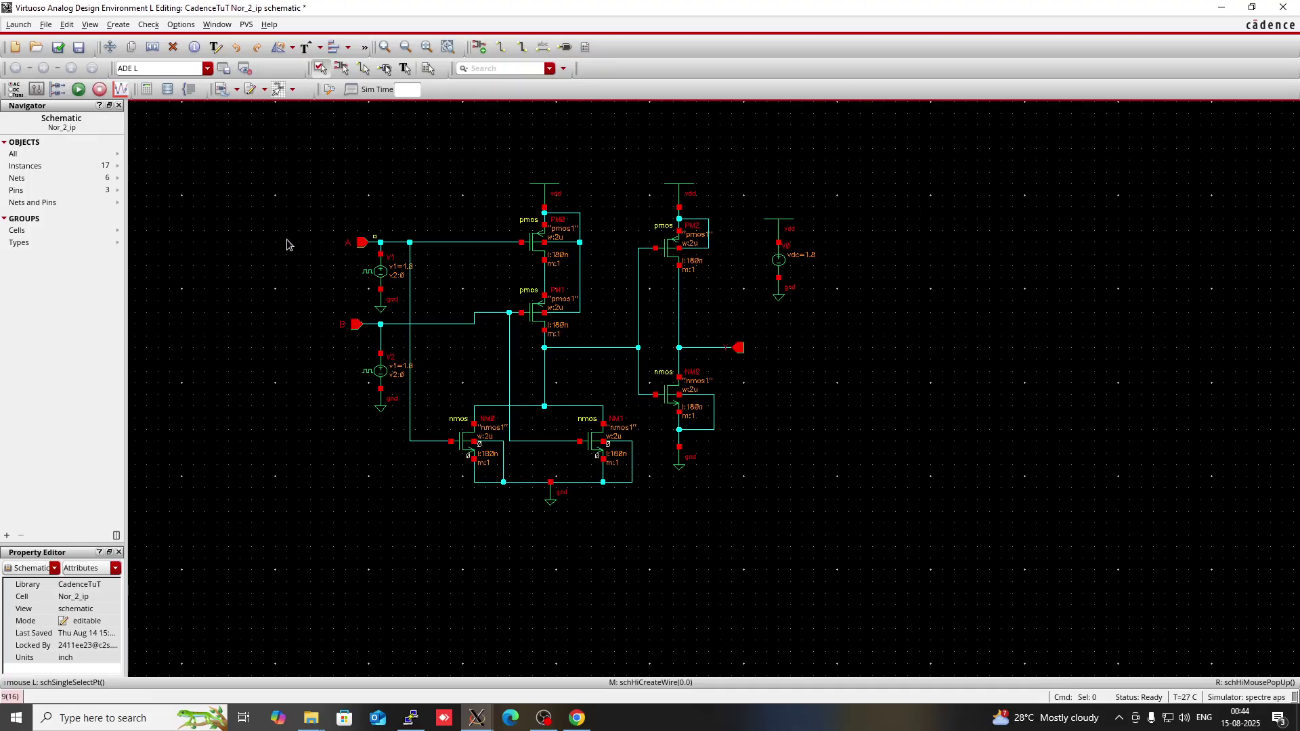
pyautogui.click(58, 47)
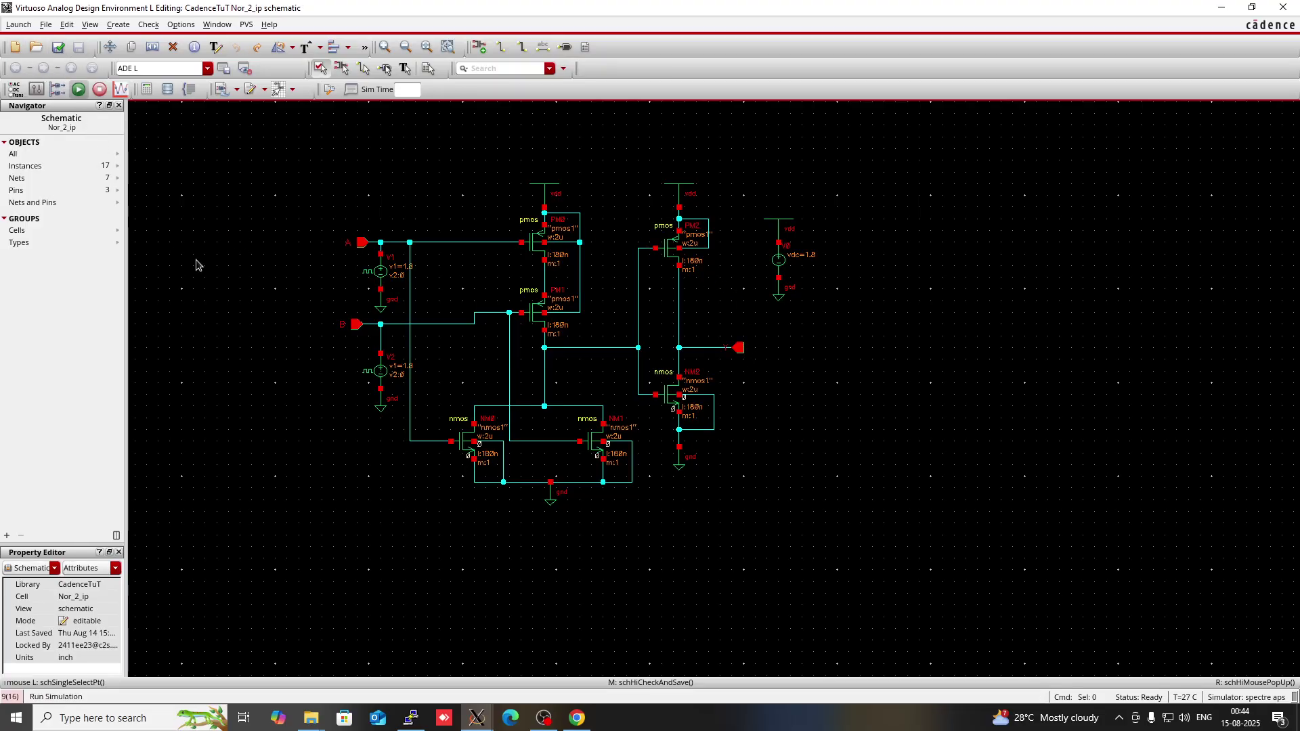
# Run the 100n transient simulation from ADE L and split the A, B and Y waveforms into separate strips in the maximized plot window
pyautogui.moveTo(477, 716)
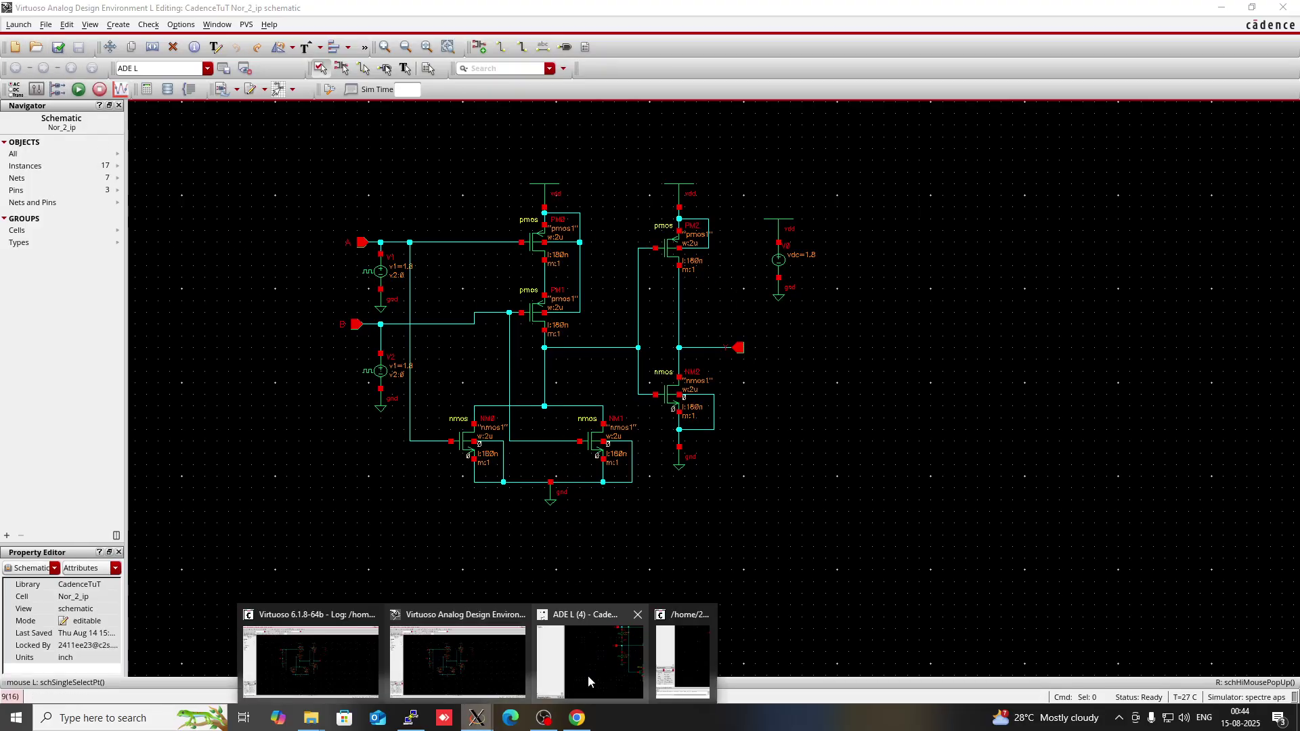
pyautogui.click(605, 655)
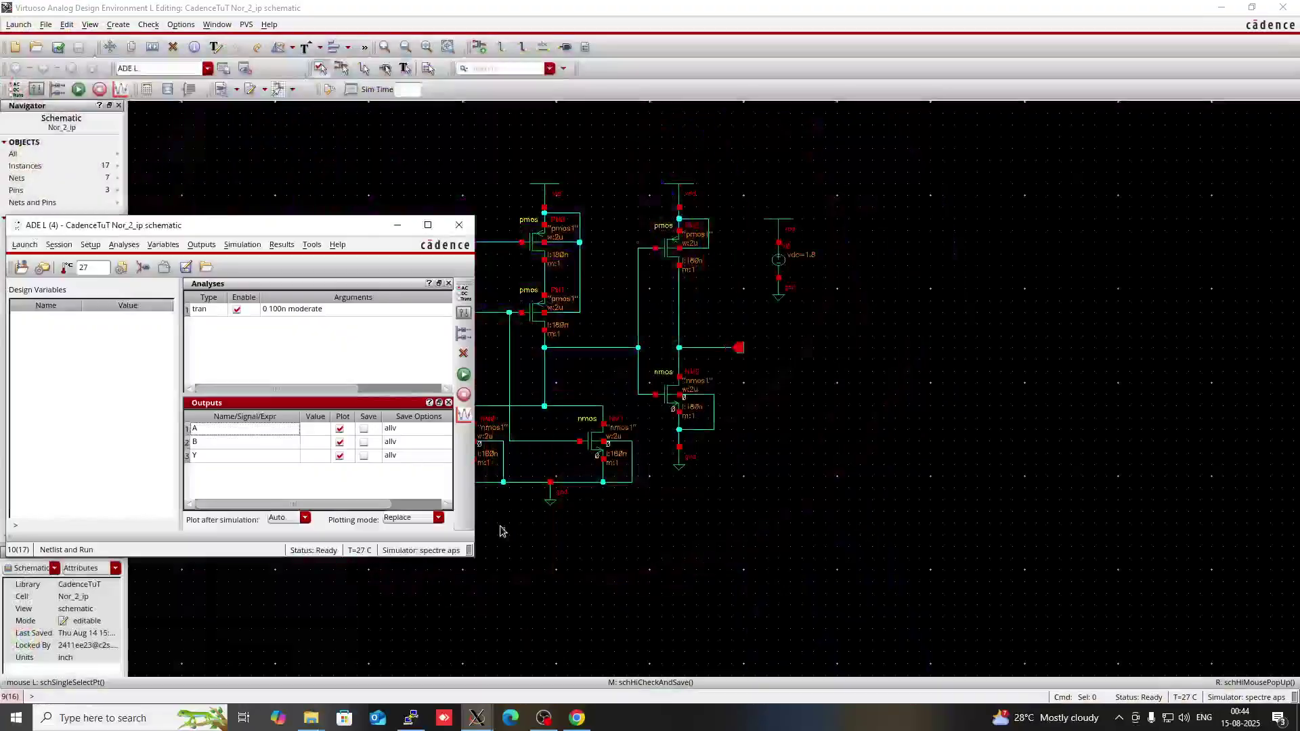
pyautogui.click(463, 383)
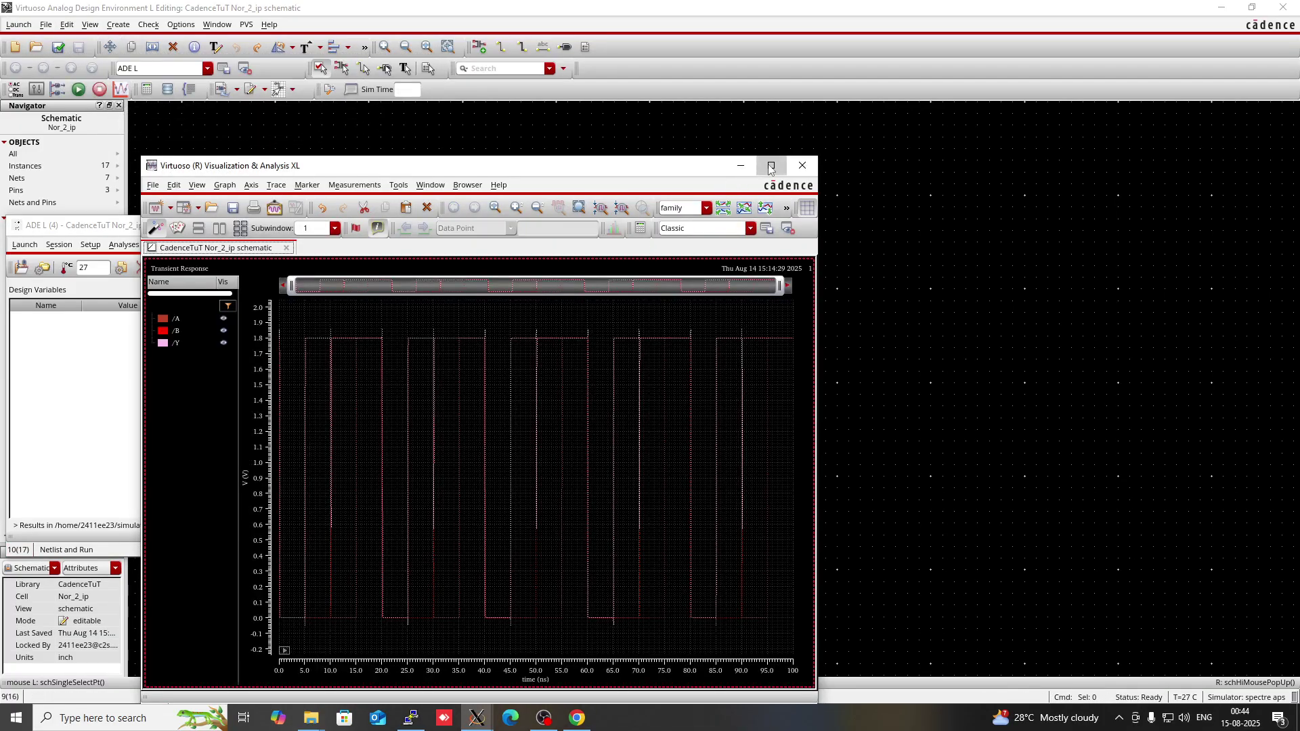
pyautogui.click(770, 165)
pyautogui.click(582, 48)
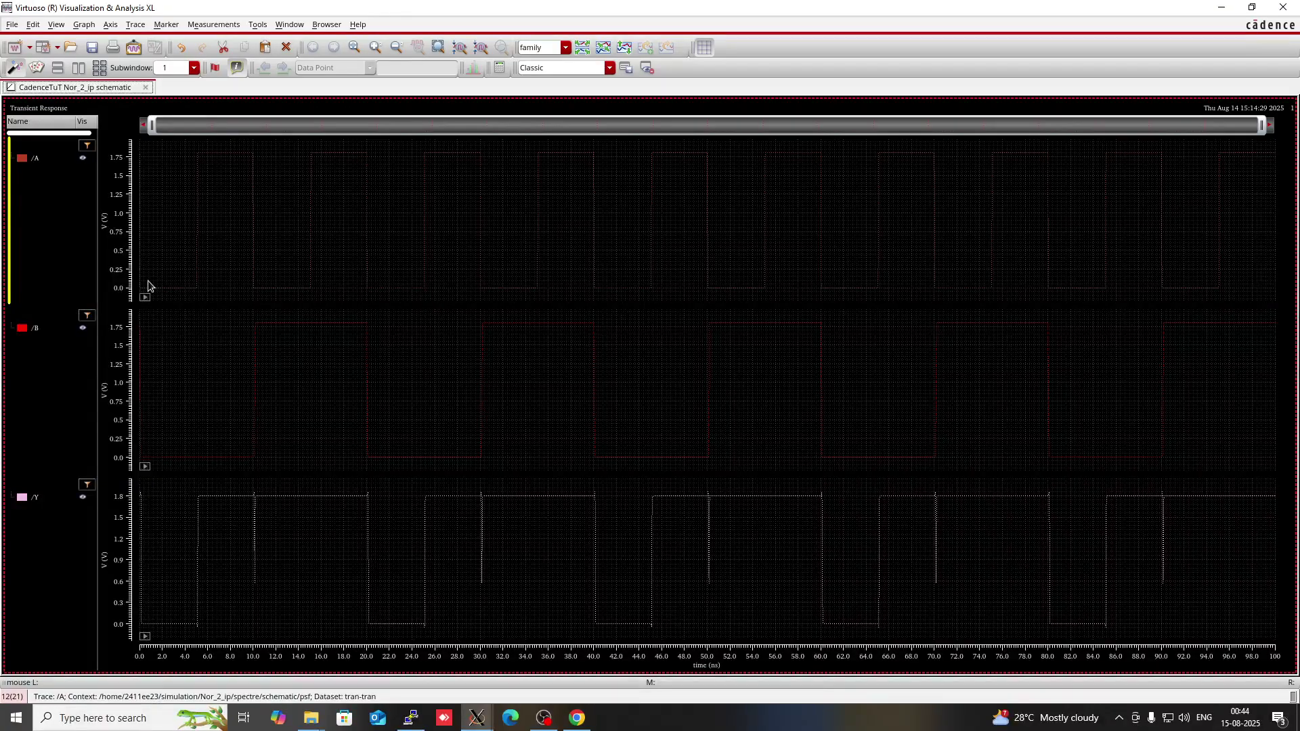
# Set the line style of the A, B and Y traces to Solid
pyautogui.click(42, 157)
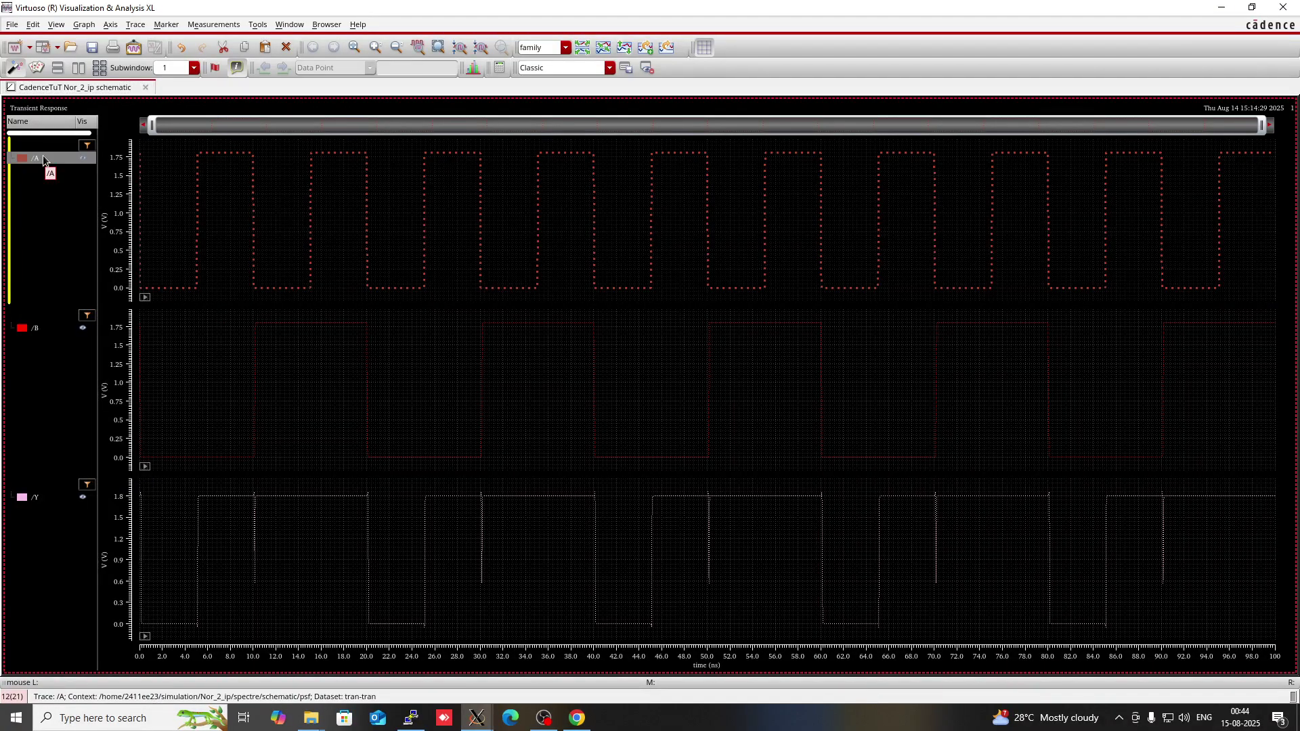
pyautogui.keyDown('ctrl'); pyautogui.click(52, 328); pyautogui.keyUp('ctrl')
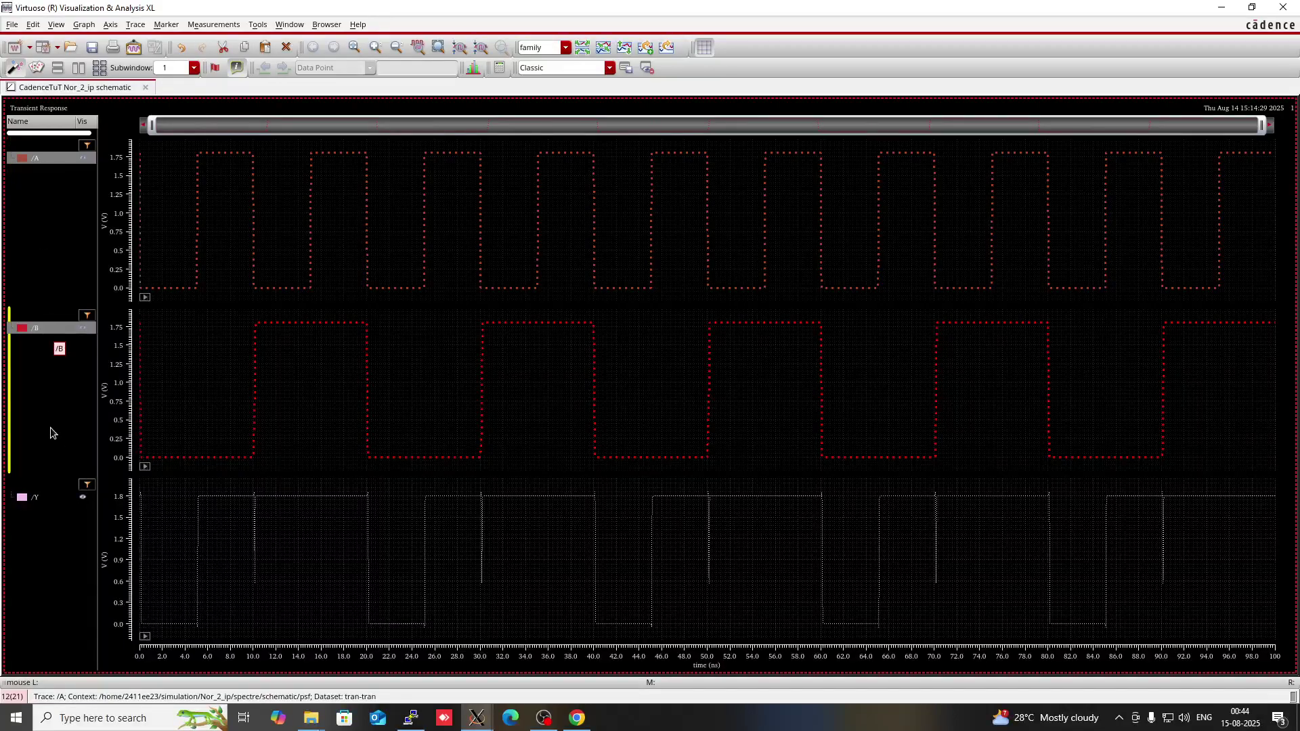
pyautogui.keyDown('ctrl'); pyautogui.click(42, 497); pyautogui.keyUp('ctrl')
pyautogui.rightClick(42, 497)
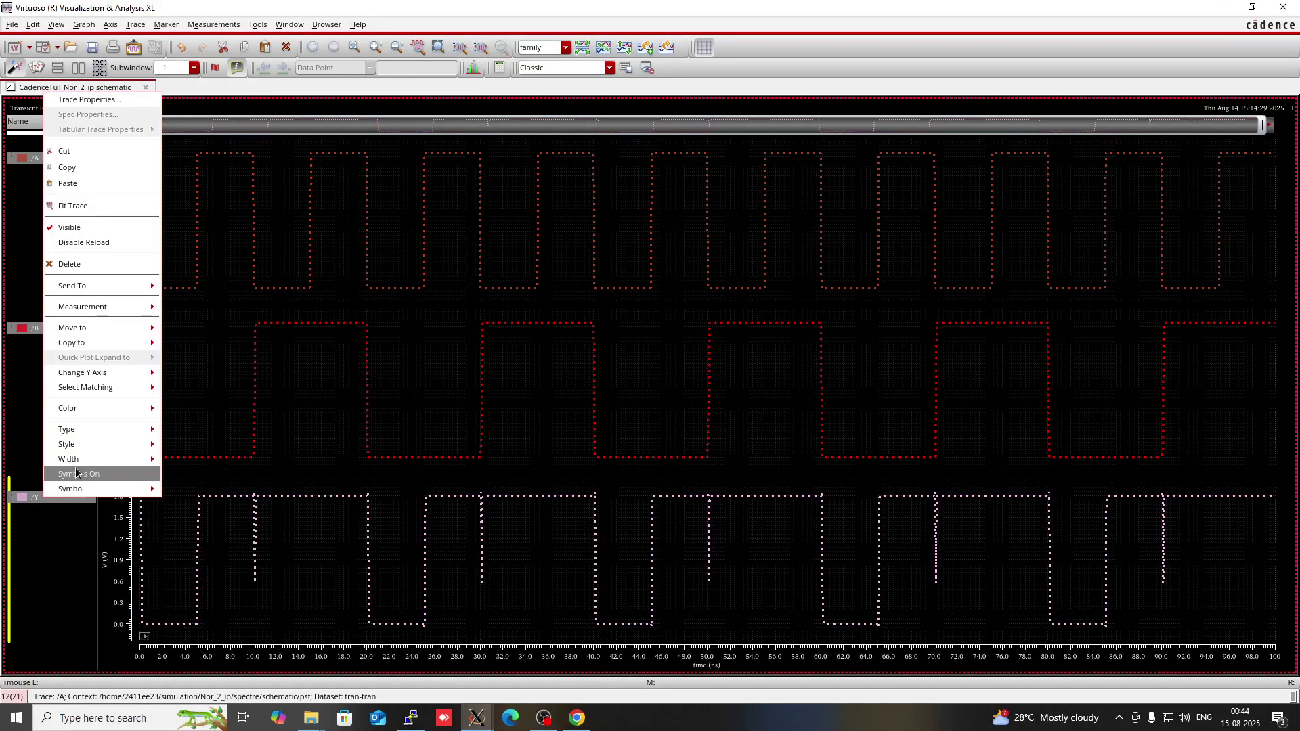
pyautogui.moveTo(70, 433)
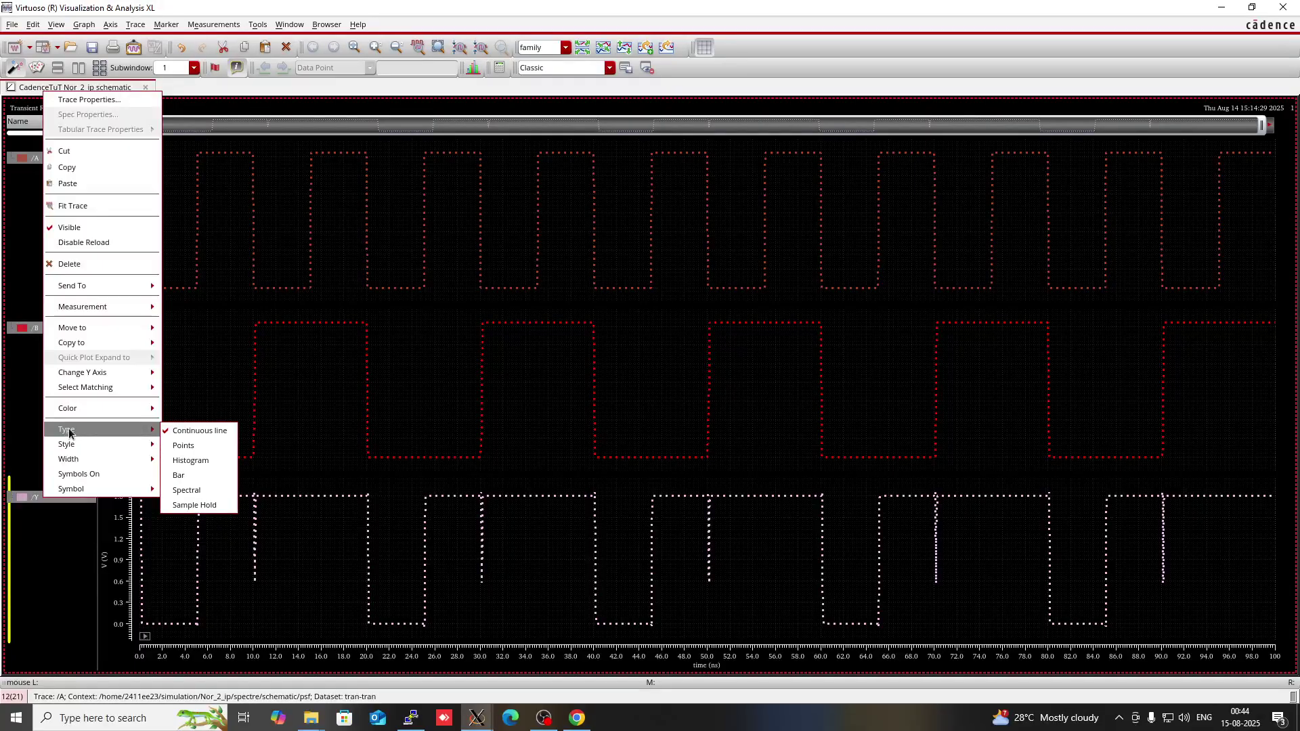
pyautogui.moveTo(144, 449)
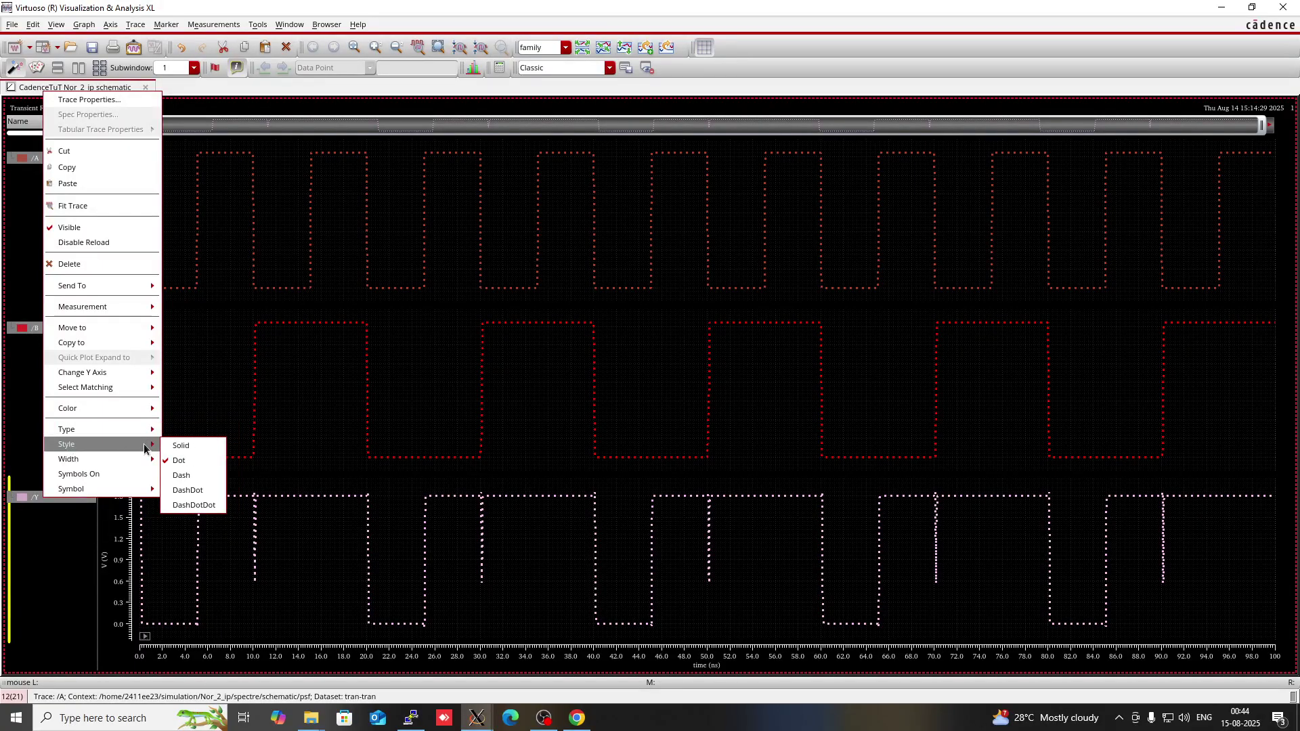
pyautogui.click(215, 447)
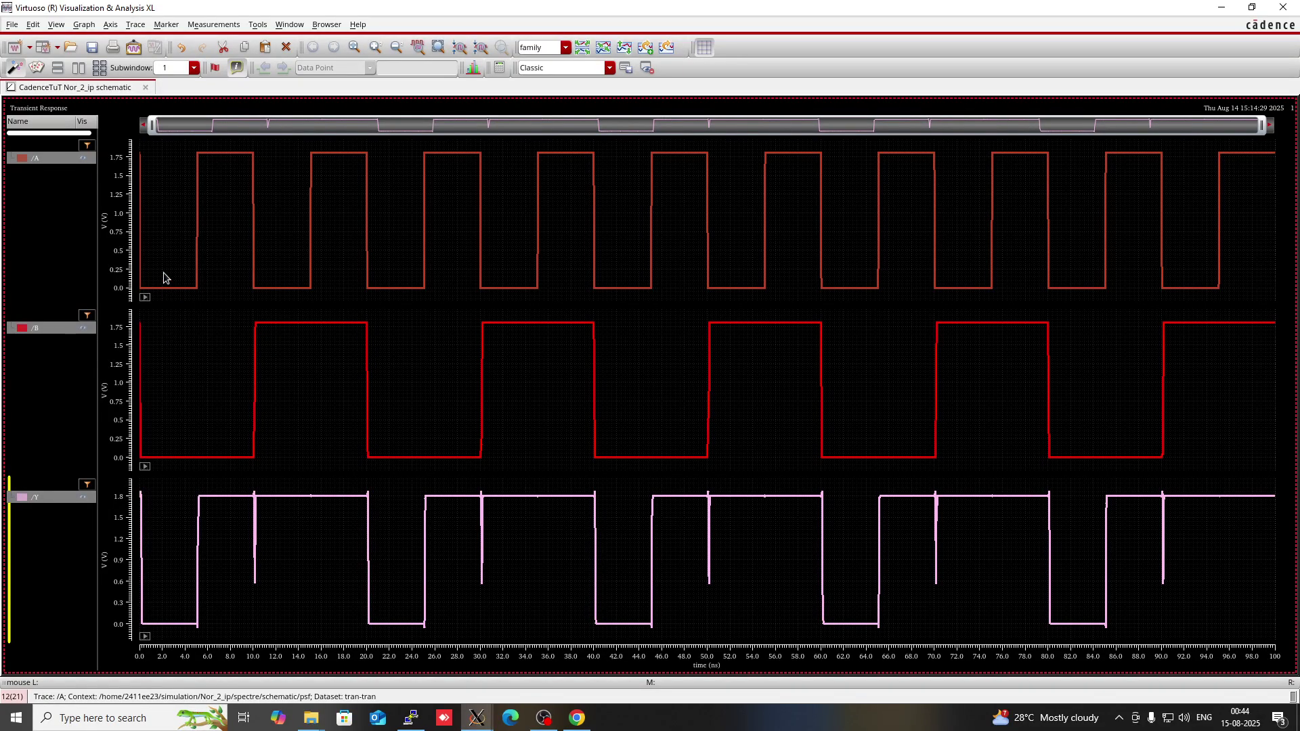
# Compare output Y against inputs A and B over the transient response, and close the waveform window
pyautogui.moveTo(143, 613)
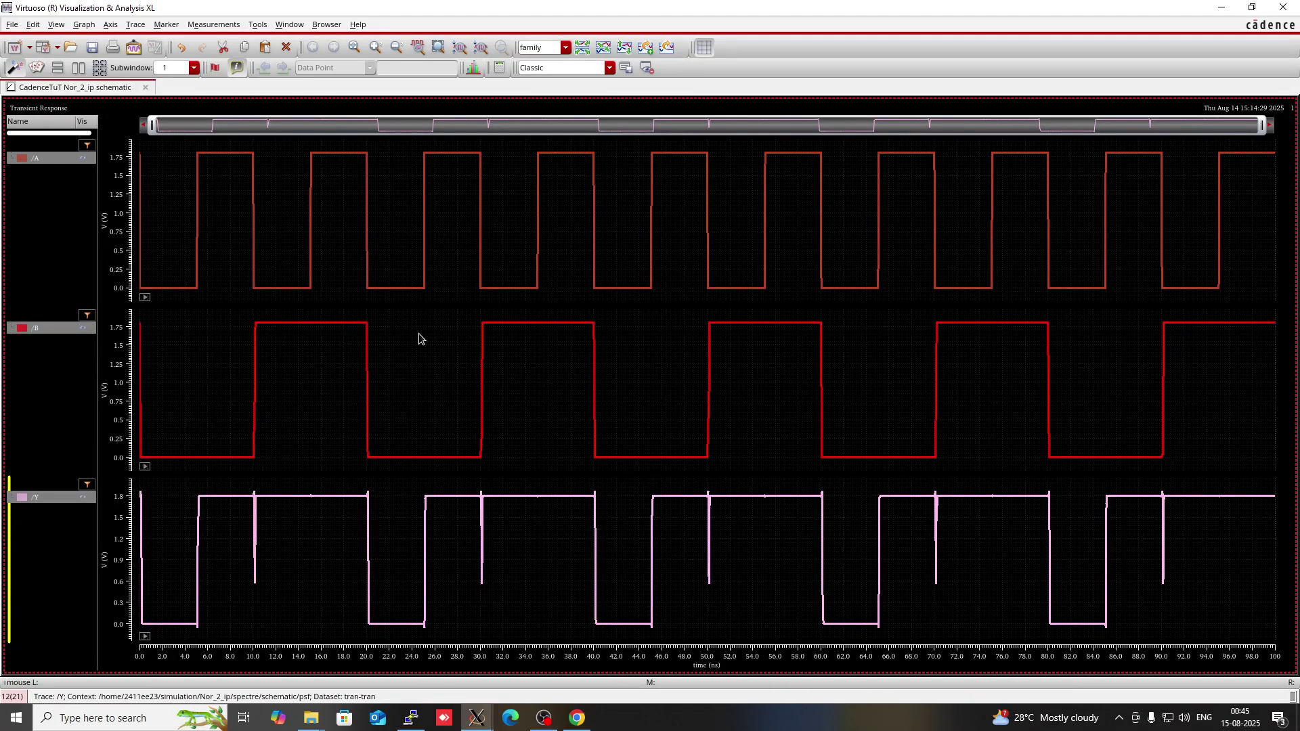
pyautogui.moveTo(427, 608)
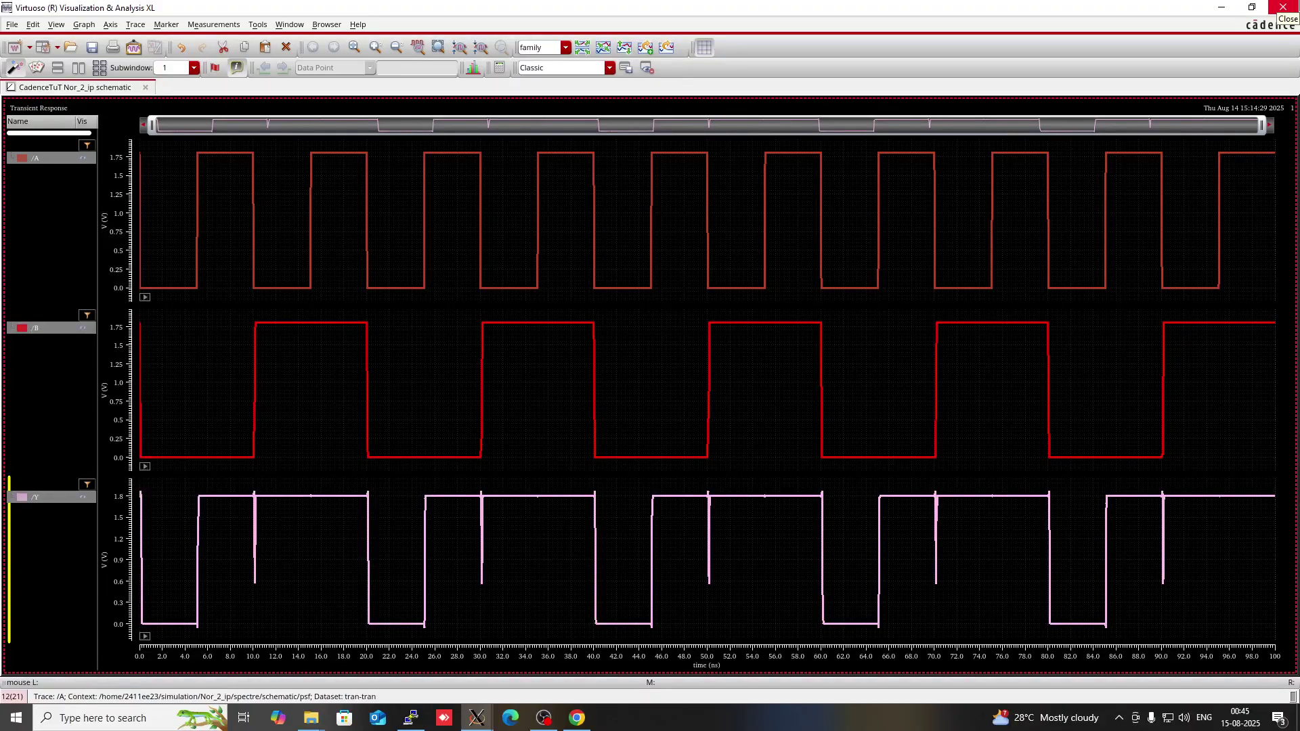
pyautogui.click(1282, 8)
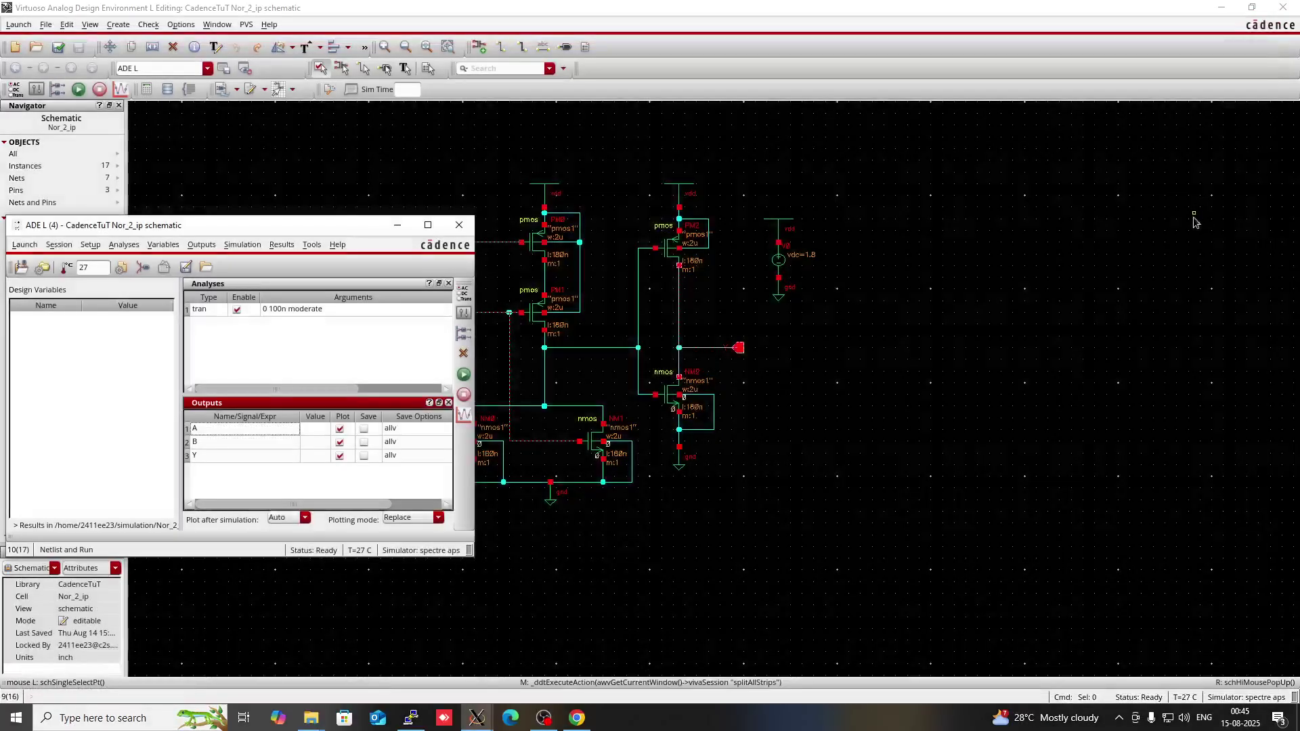
pyautogui.moveTo(477, 719)
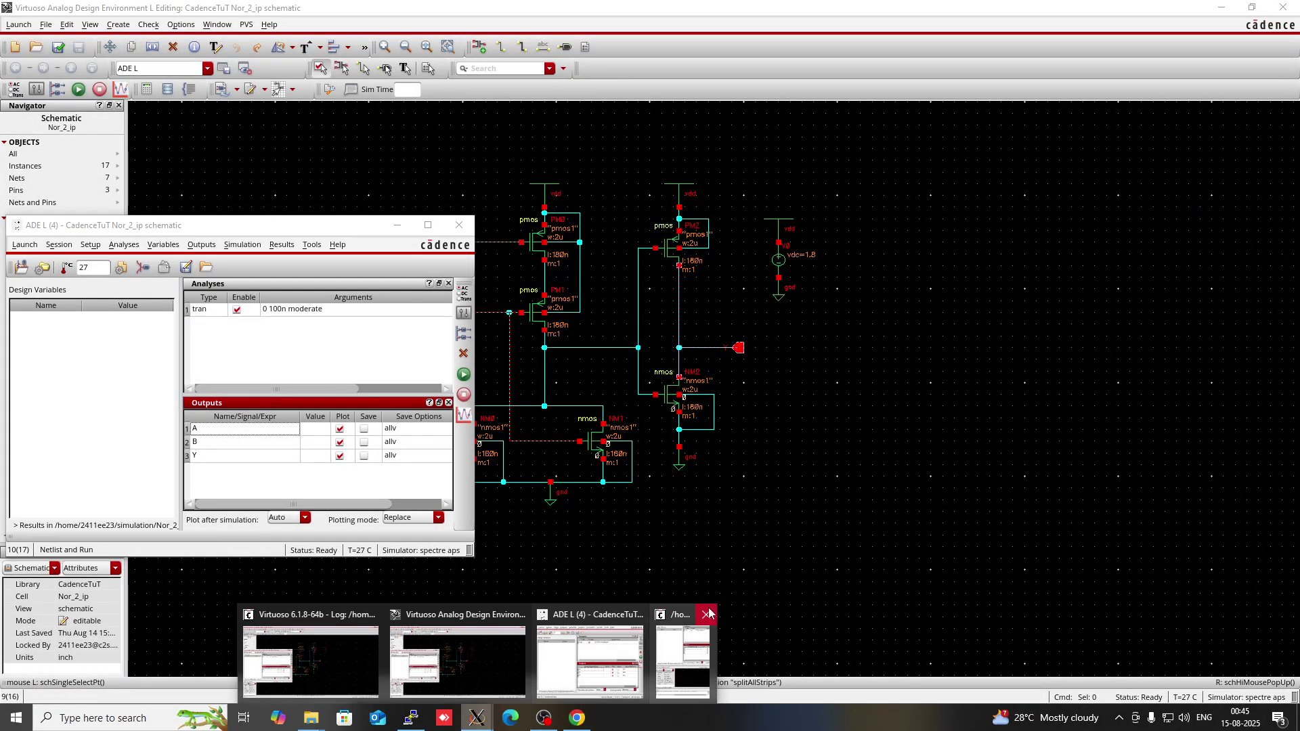
pyautogui.click(544, 718)
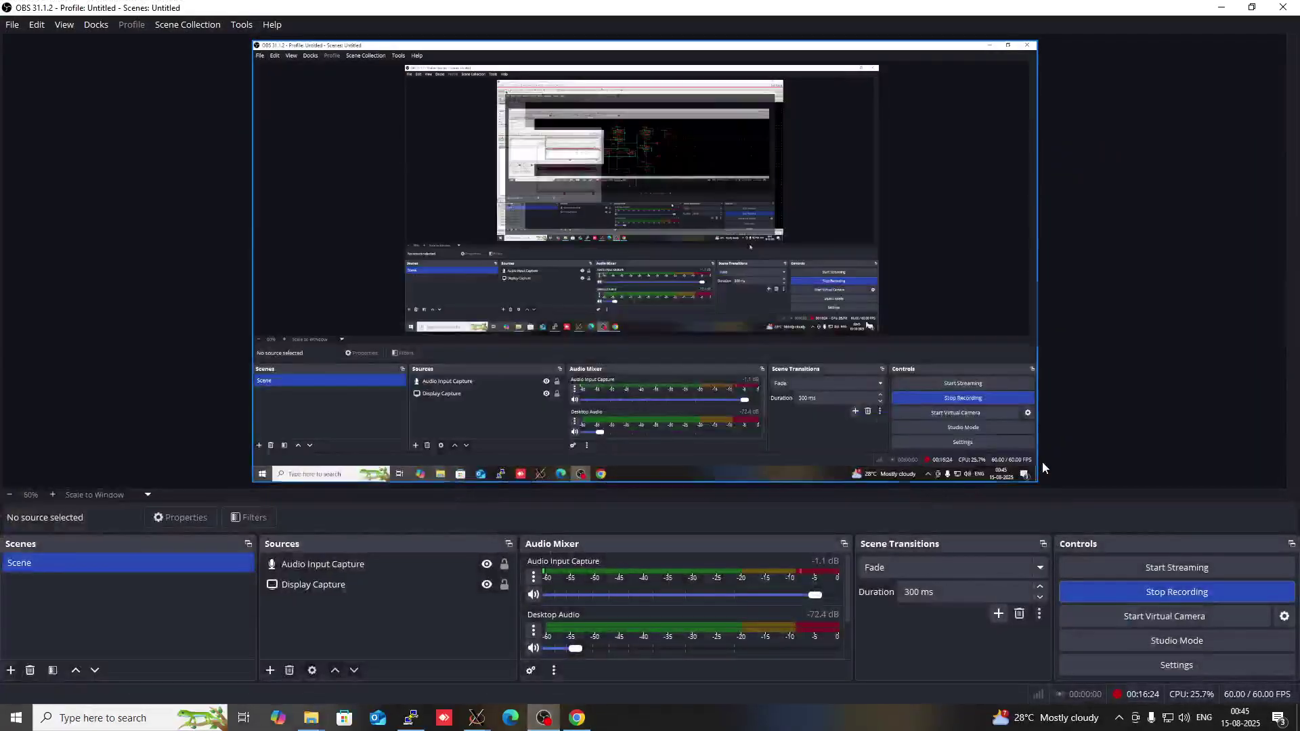